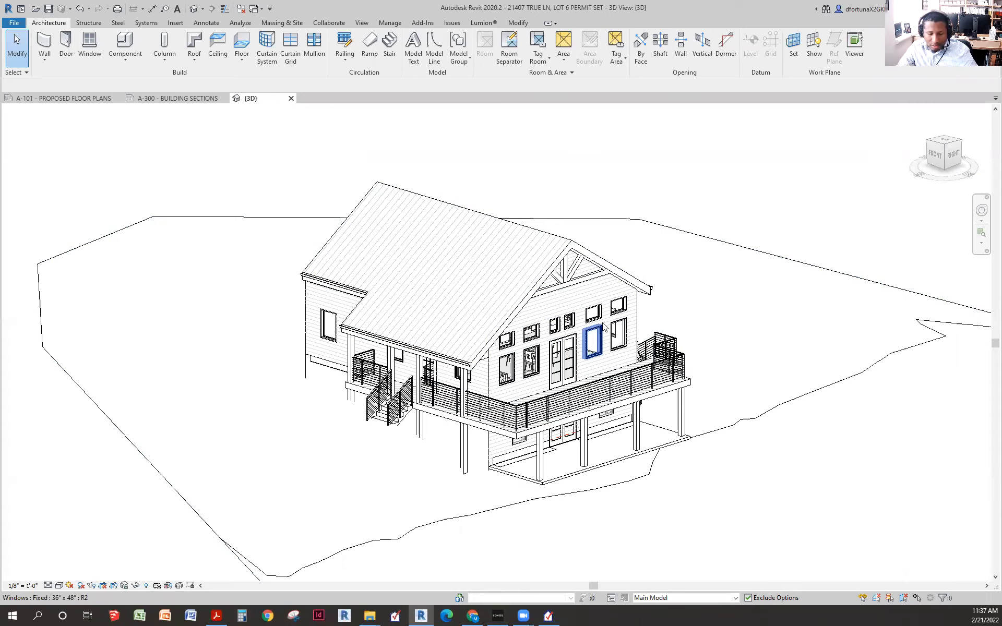
- Orbit and pan the Revit house model to show its front and left deck
{"action": "scroll", "coordinate": [600, 329], "scroll_direction": "up", "scroll_amount": 3}
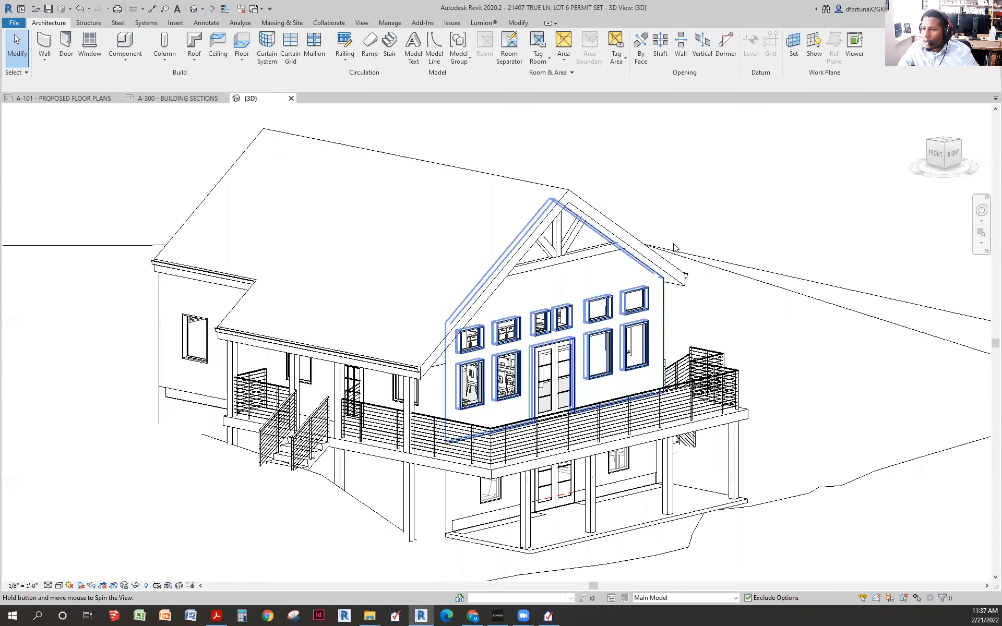
{"action": "scroll", "coordinate": [663, 313], "scroll_direction": "down", "scroll_amount": 3}
{"action": "scroll", "coordinate": [698, 250], "scroll_direction": "up", "scroll_amount": 2}
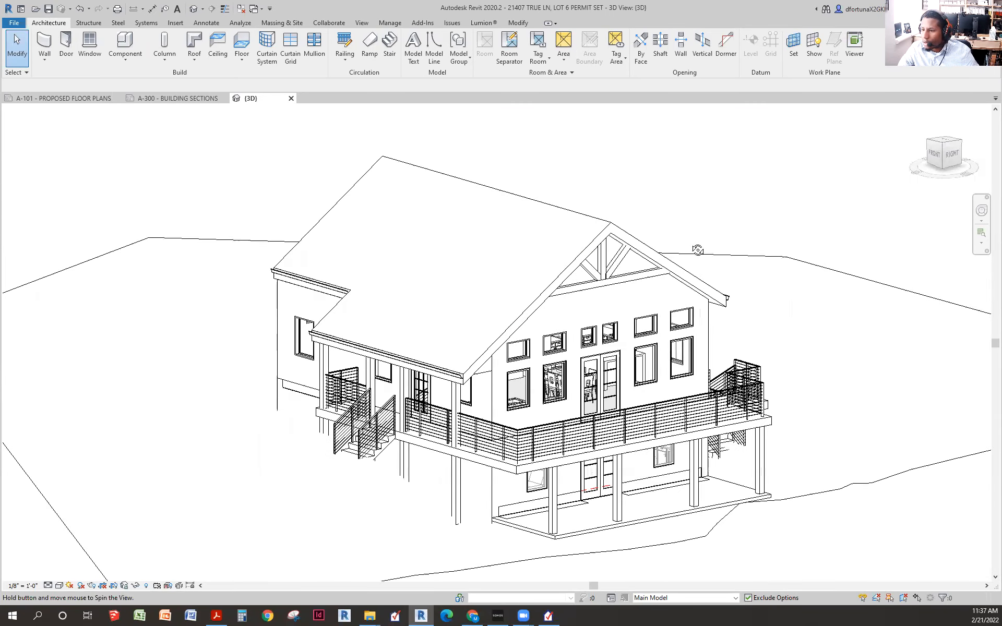
{"action": "left_click_drag", "start_coordinate": [697, 250], "coordinate": [681, 244]}
{"action": "left_click_drag", "start_coordinate": [719, 285], "coordinate": [710, 248]}
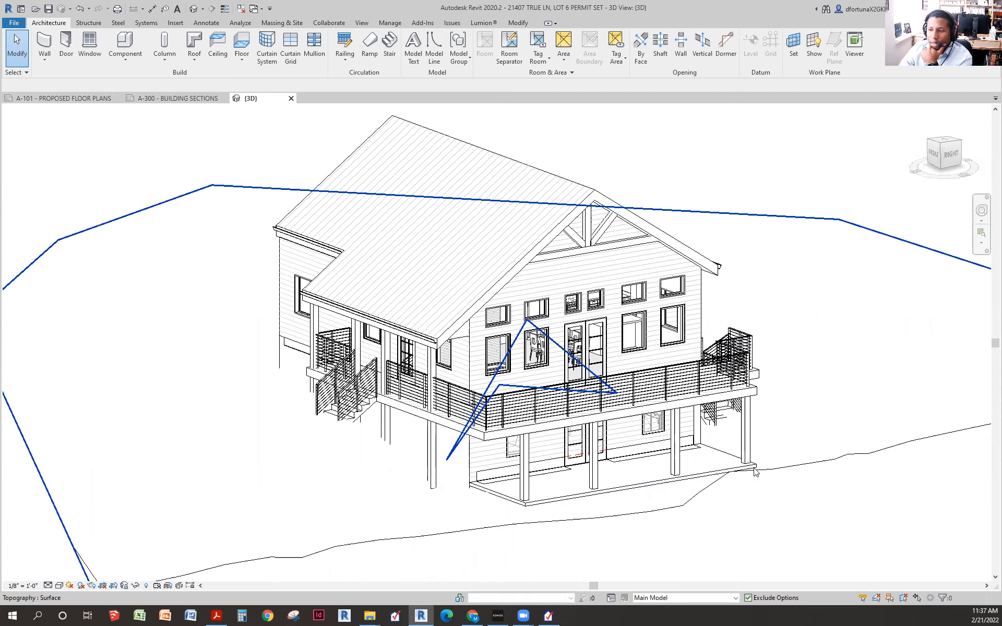
{"action": "left_click_drag", "start_coordinate": [698, 473], "coordinate": [510, 428]}
{"action": "scroll", "coordinate": [449, 422], "scroll_direction": "down", "scroll_amount": 2}
{"action": "left_click_drag", "start_coordinate": [422, 433], "coordinate": [623, 471]}
{"action": "scroll", "coordinate": [473, 378], "scroll_direction": "up", "scroll_amount": 2}
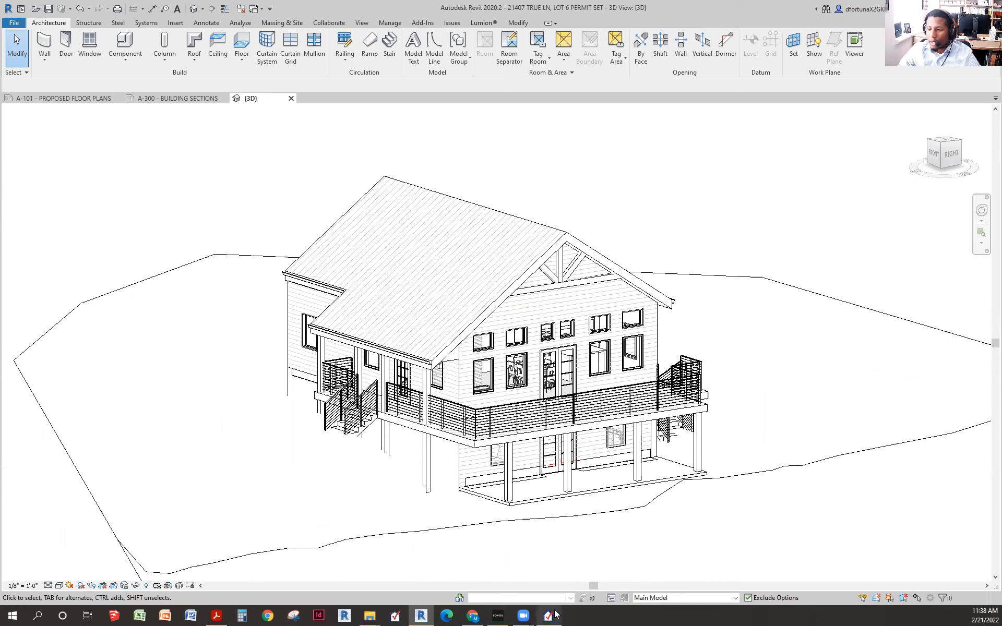
{"action": "mouse_move", "coordinate": [549, 617]}
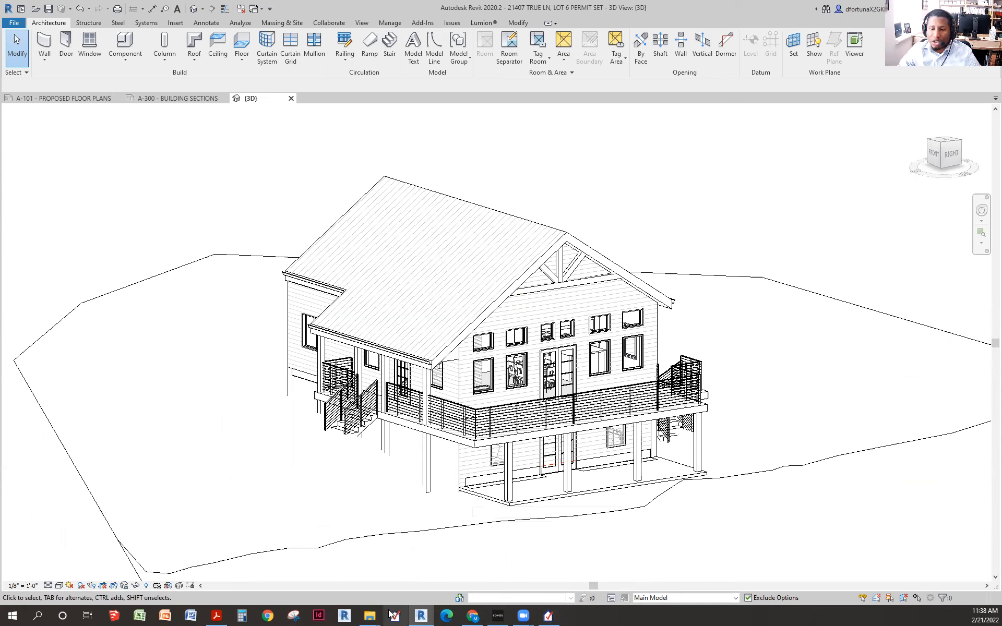
{"action": "mouse_move", "coordinate": [370, 616]}
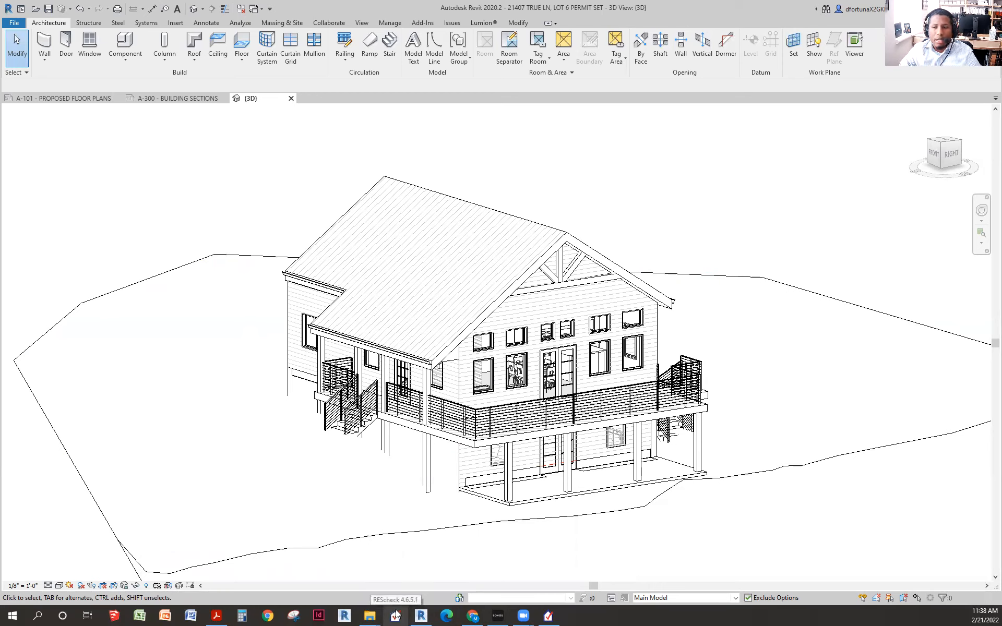
- Bring REScheck back over Revit and browse its File through Help menus
{"action": "left_click", "coordinate": [551, 615]}
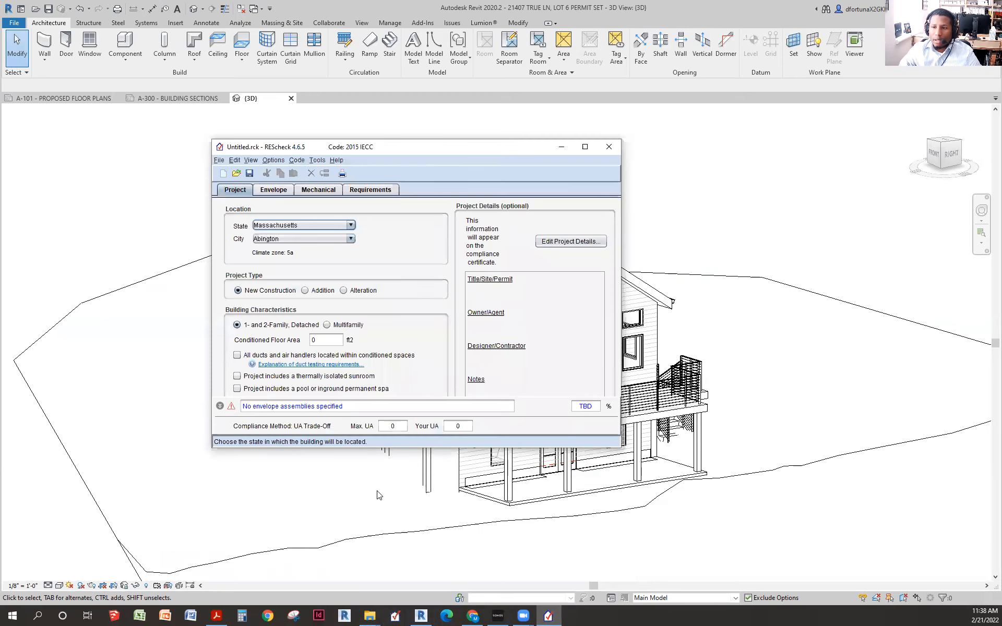
{"action": "left_click_drag", "start_coordinate": [458, 146], "coordinate": [507, 148]}
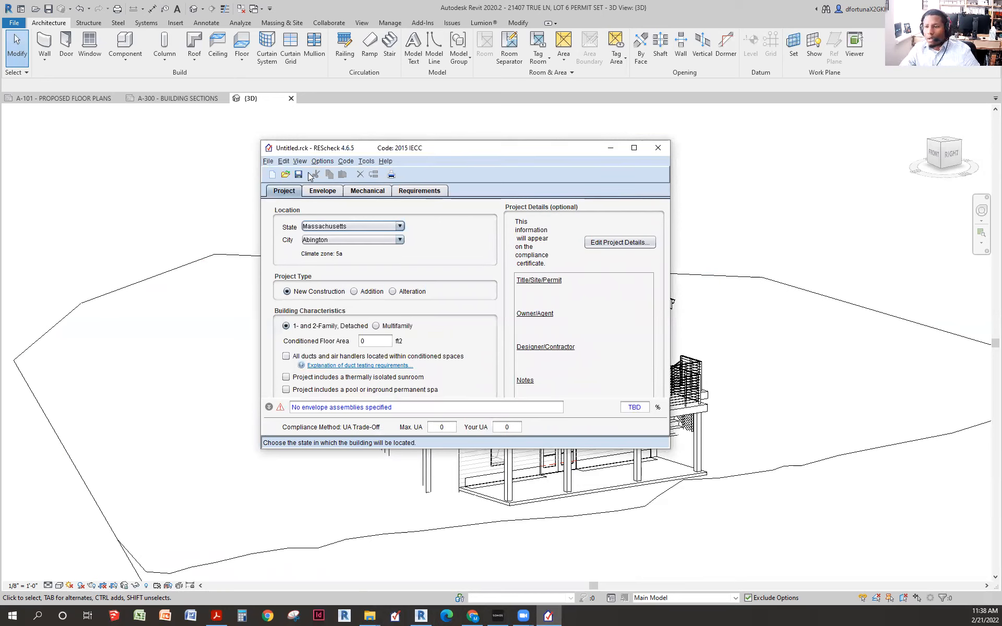
{"action": "left_click", "coordinate": [267, 161]}
{"action": "mouse_move", "coordinate": [300, 163]}
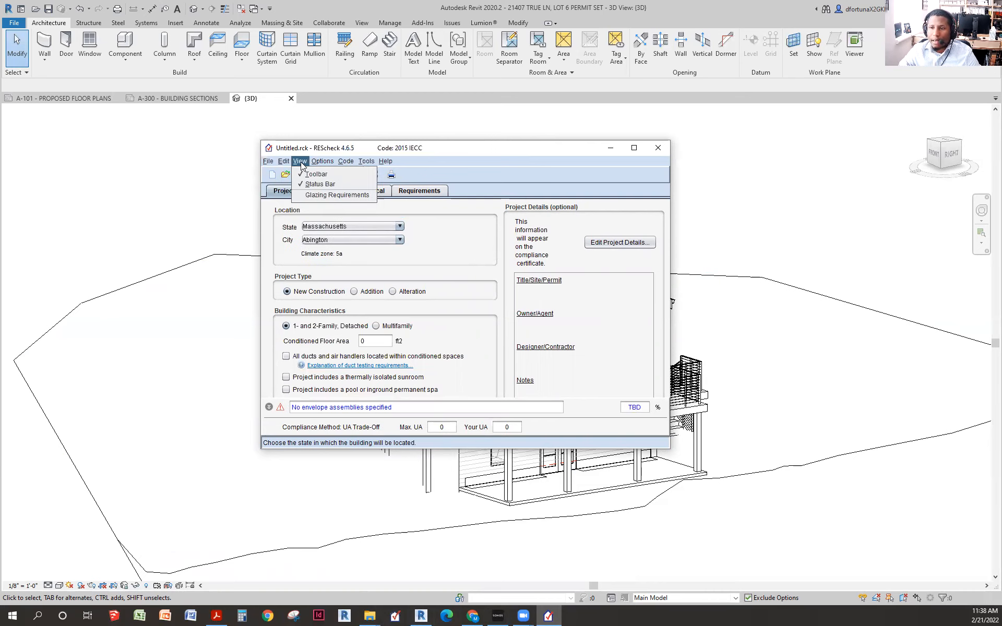
{"action": "mouse_move", "coordinate": [342, 164]}
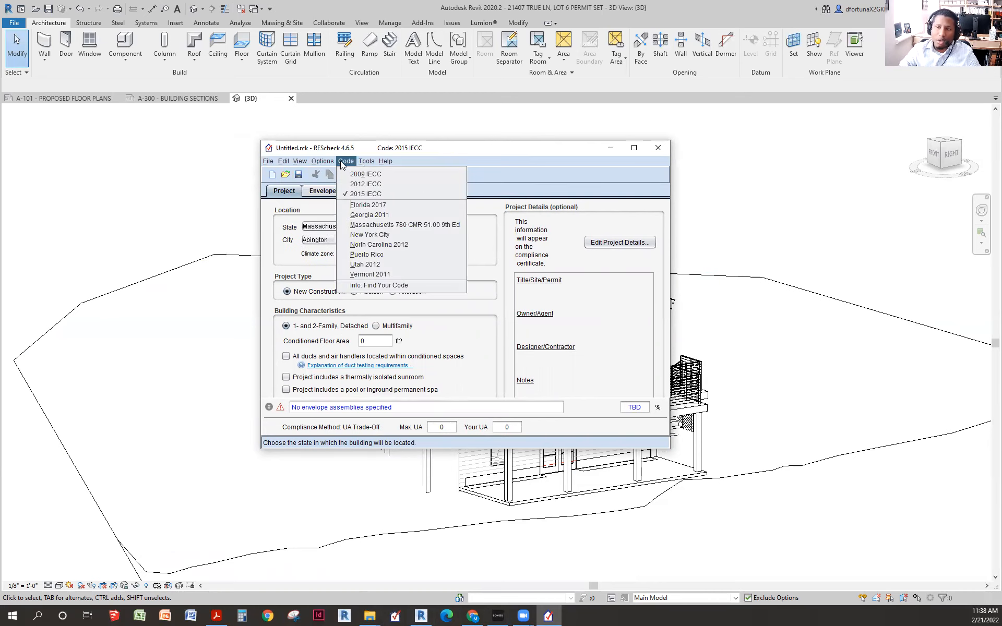
{"action": "mouse_move", "coordinate": [386, 162]}
{"action": "left_click", "coordinate": [490, 149]}
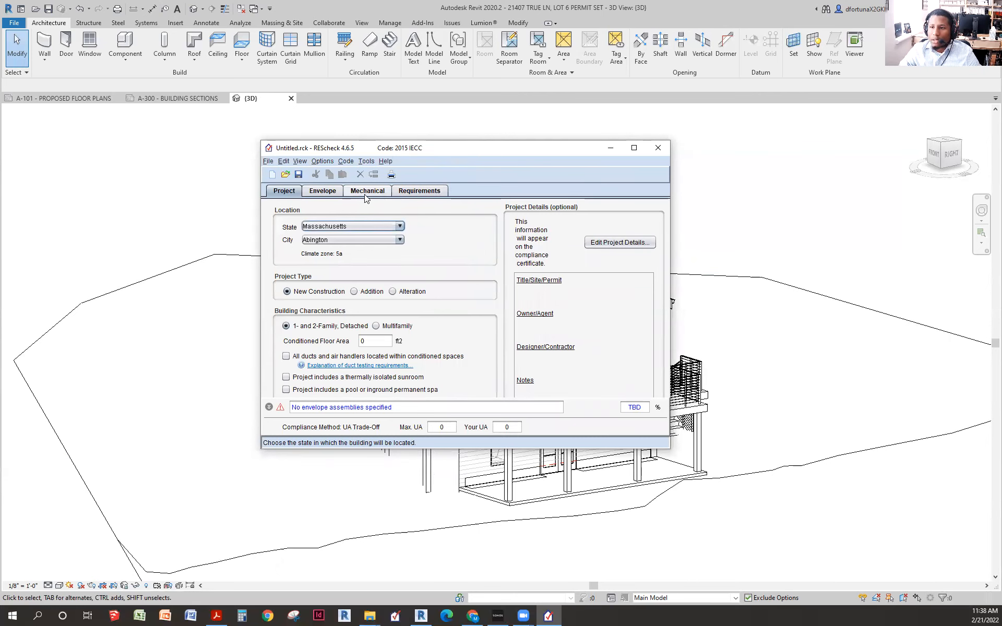
- Look over the Envelope and Requirements tabs, then return to the Project tab
{"action": "left_click", "coordinate": [318, 192]}
{"action": "left_click", "coordinate": [418, 190]}
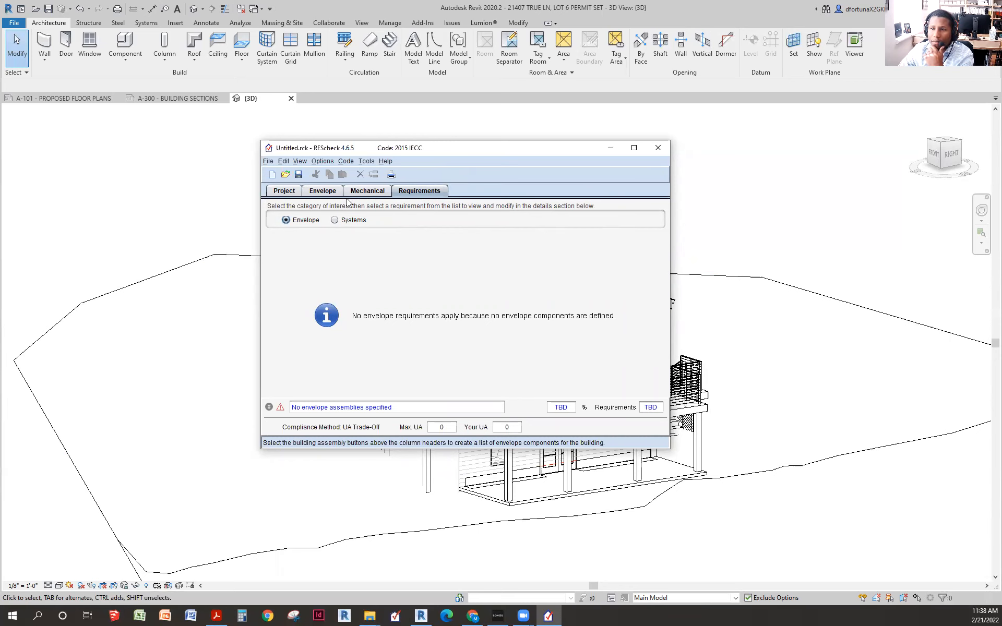
{"action": "left_click", "coordinate": [288, 192]}
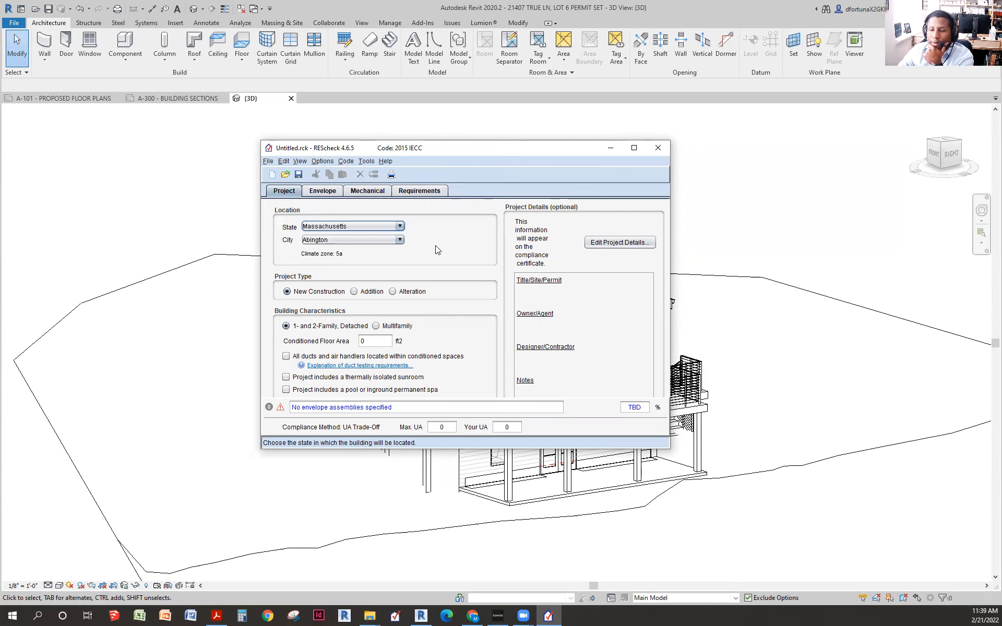
{"action": "left_click", "coordinate": [345, 161]}
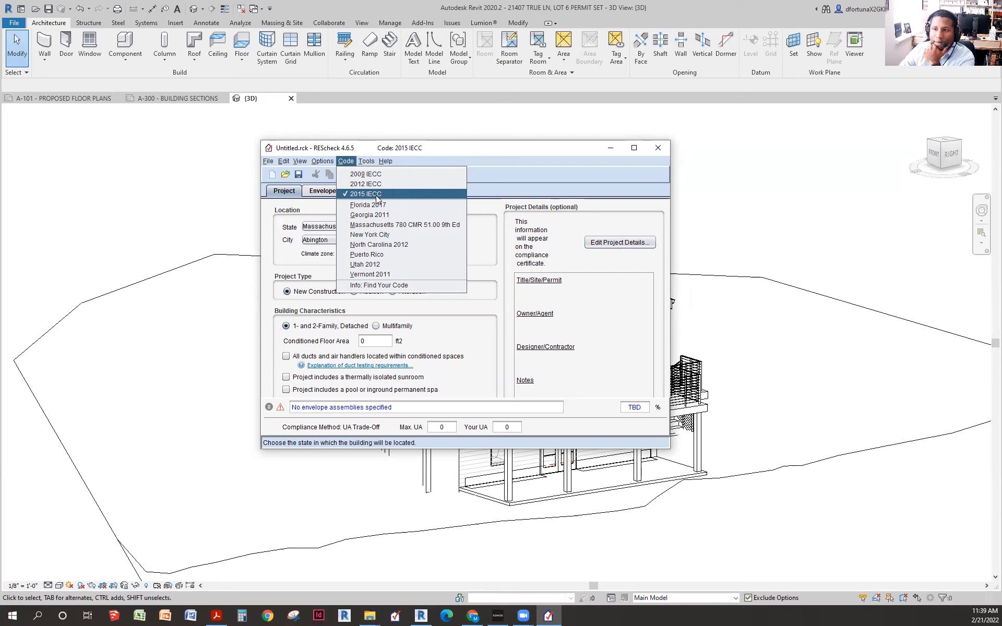
{"action": "left_click", "coordinate": [377, 196]}
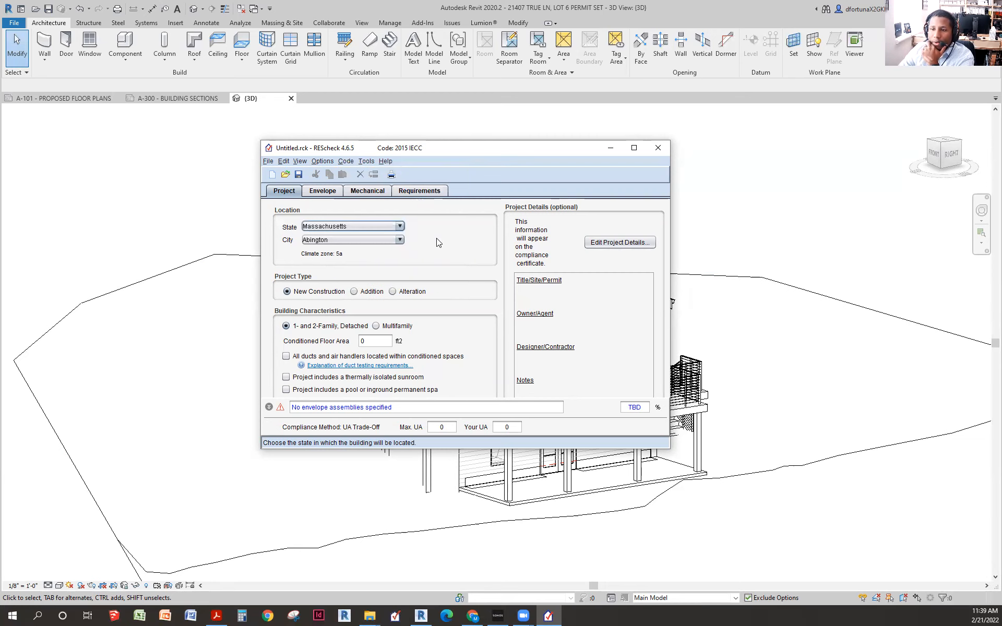
{"action": "left_click", "coordinate": [376, 226]}
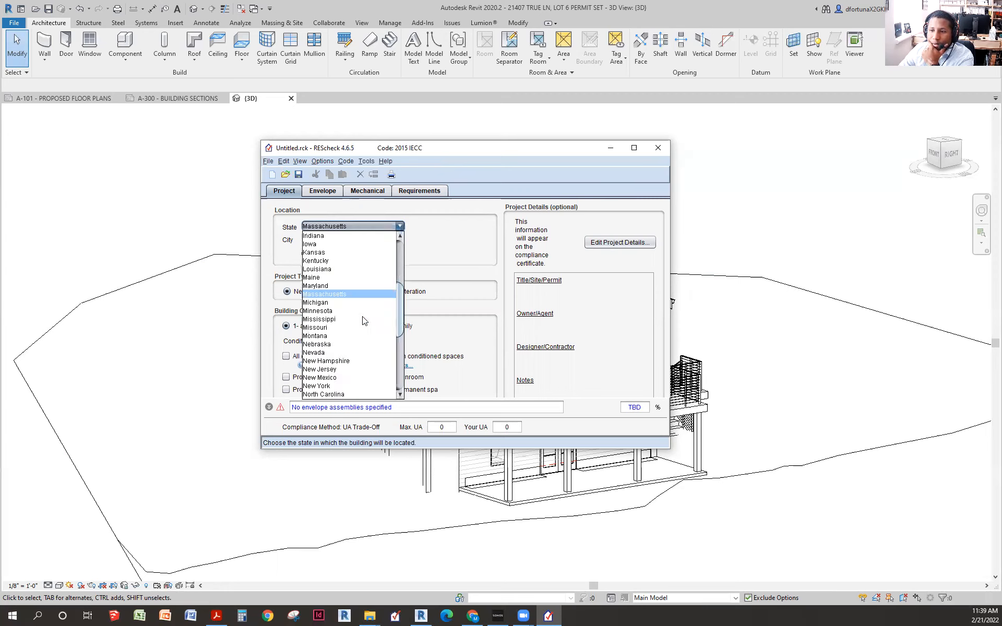
- Choose New Hampshire as the state, leave the city unchanged, and minimize REScheck
{"action": "left_click", "coordinate": [350, 338]}
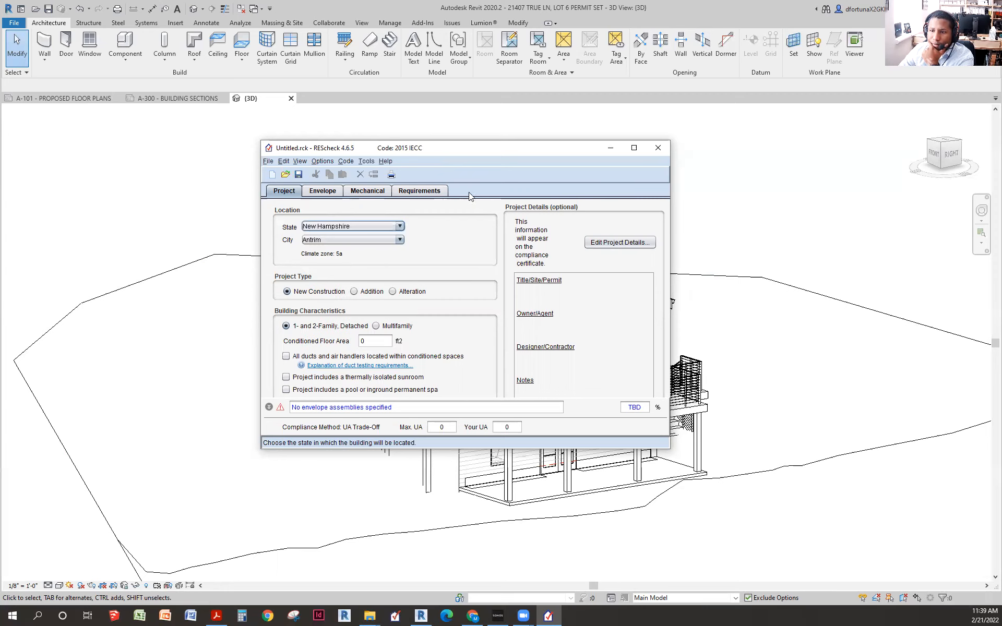
{"action": "left_click", "coordinate": [381, 242]}
{"action": "scroll", "coordinate": [346, 312], "scroll_direction": "down", "scroll_amount": 5}
{"action": "scroll", "coordinate": [346, 312], "scroll_direction": "down", "scroll_amount": 5}
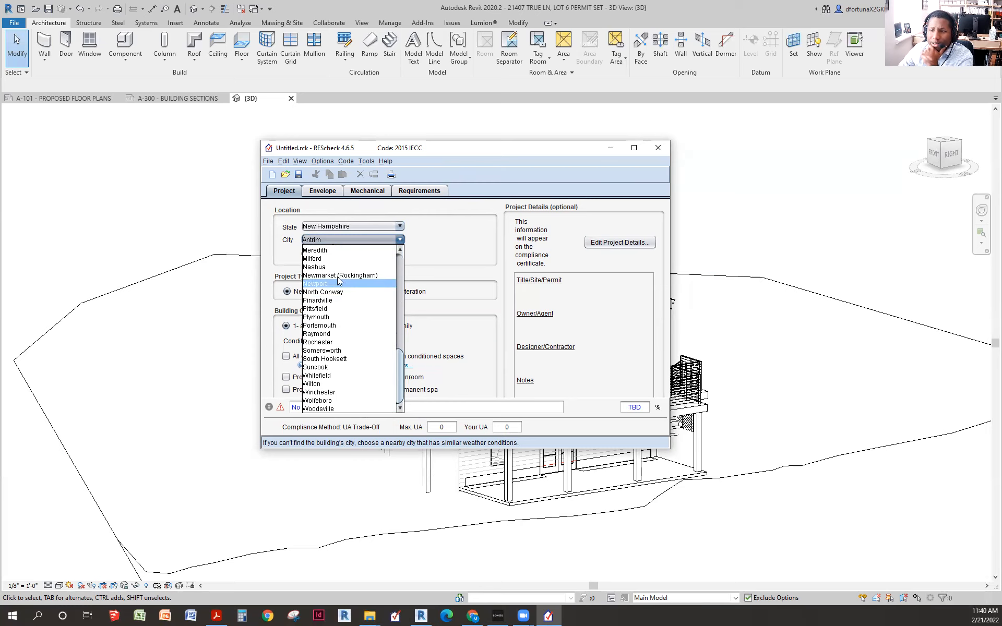
{"action": "left_click", "coordinate": [465, 228]}
{"action": "left_click", "coordinate": [610, 149]}
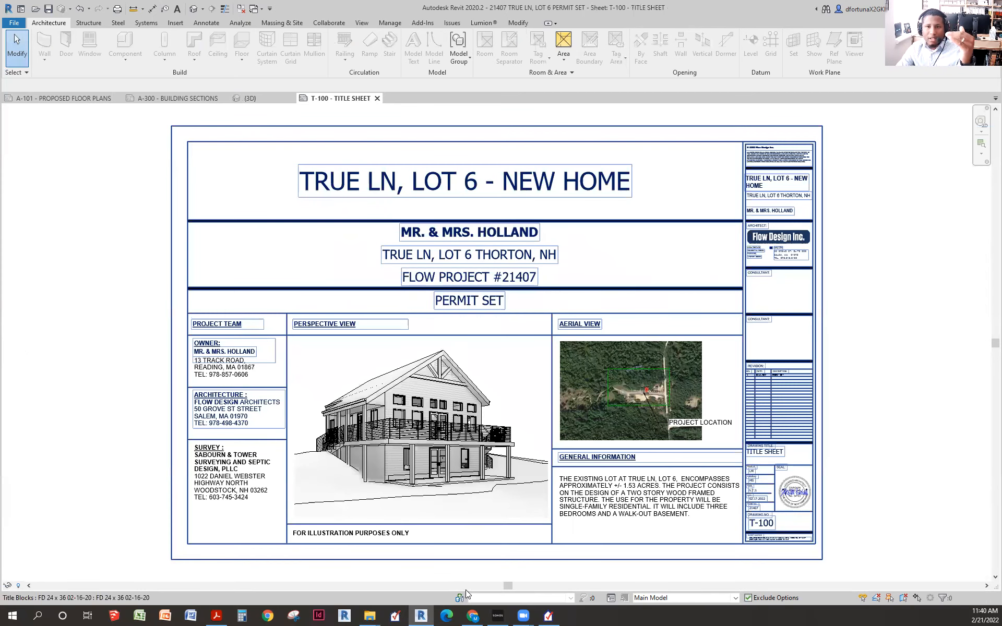
- Restore REScheck and pick Nashua from the City list
{"action": "left_click", "coordinate": [548, 616]}
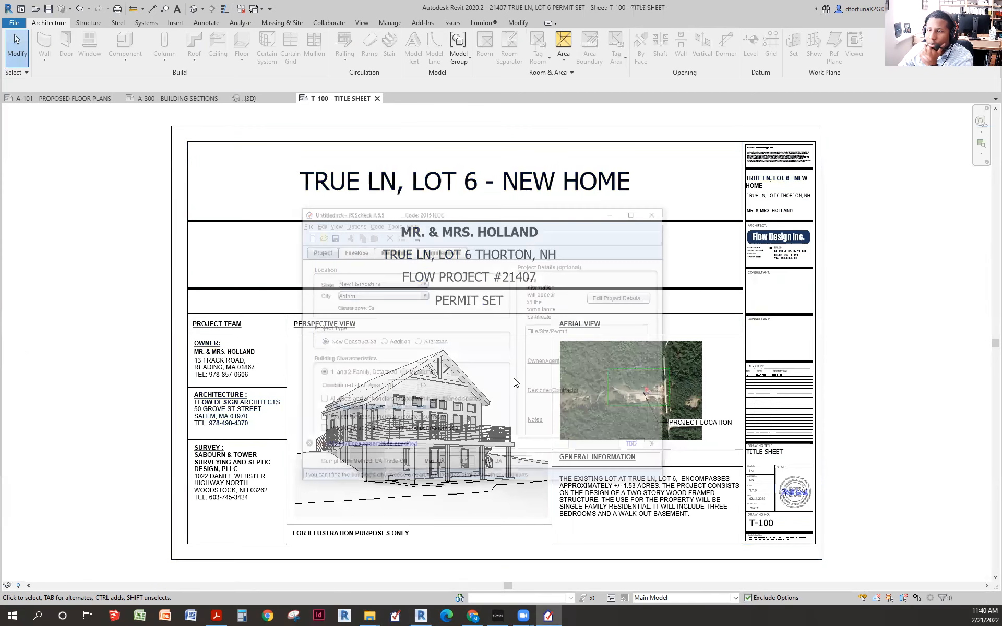
{"action": "left_click", "coordinate": [394, 239]}
{"action": "scroll", "coordinate": [365, 305], "scroll_direction": "down", "scroll_amount": 5}
{"action": "scroll", "coordinate": [364, 305], "scroll_direction": "down", "scroll_amount": 7}
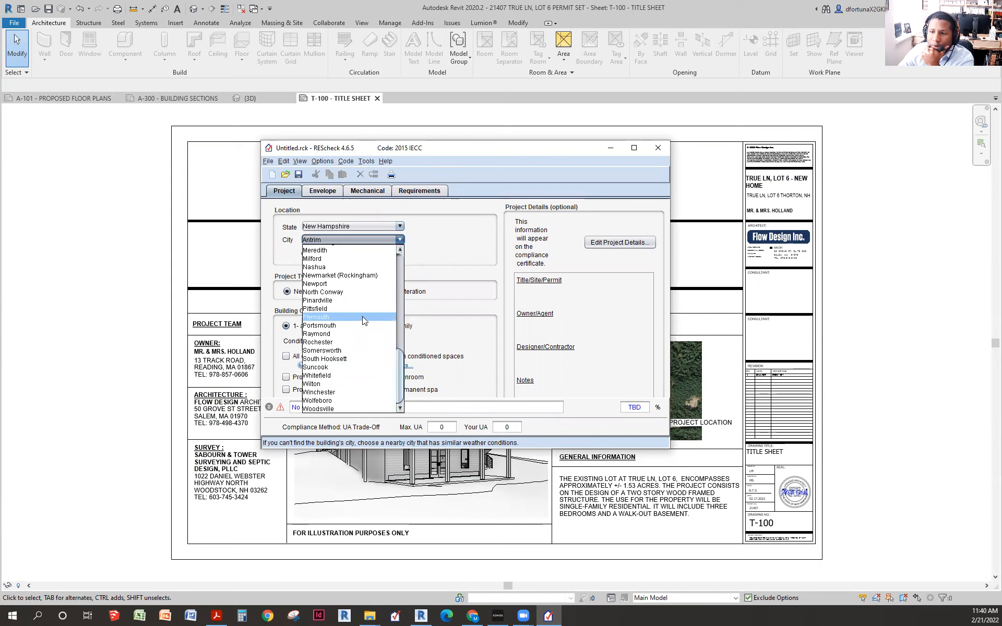
{"action": "scroll", "coordinate": [358, 324], "scroll_direction": "up", "scroll_amount": 1}
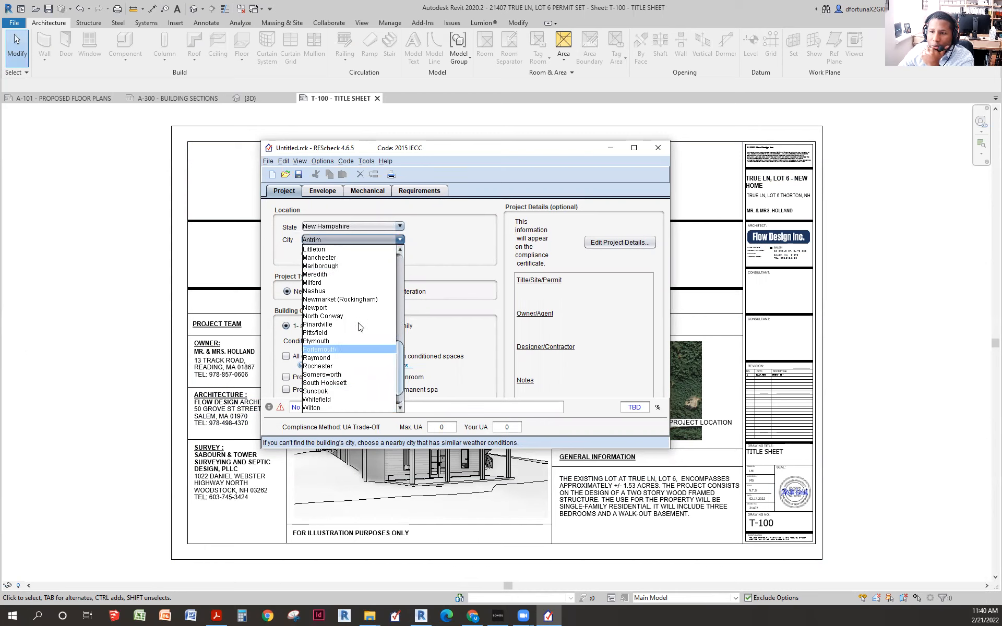
{"action": "left_click", "coordinate": [328, 292]}
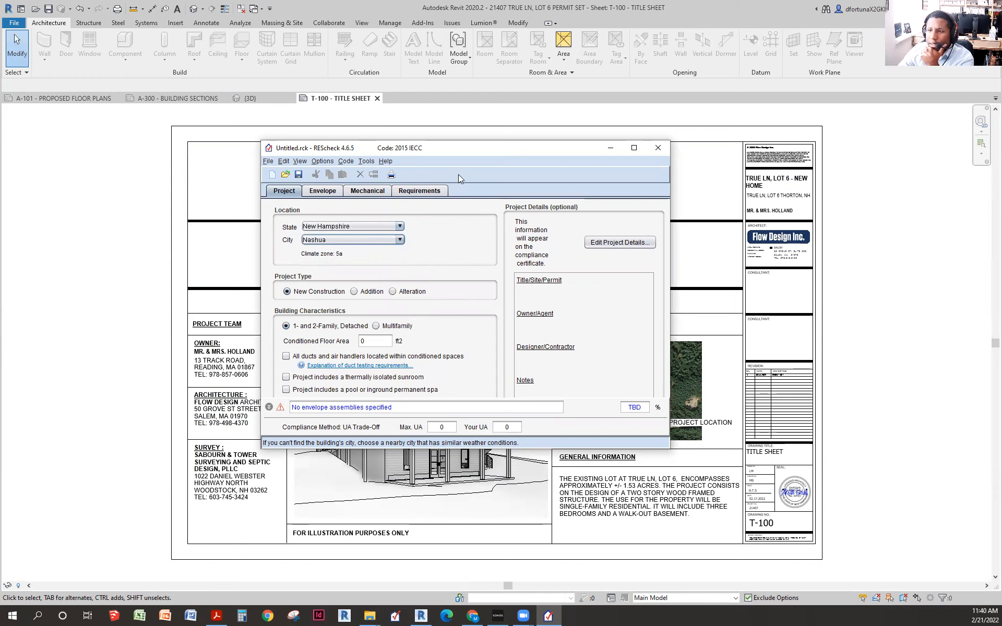
{"action": "left_click_drag", "start_coordinate": [491, 150], "coordinate": [486, 159]}
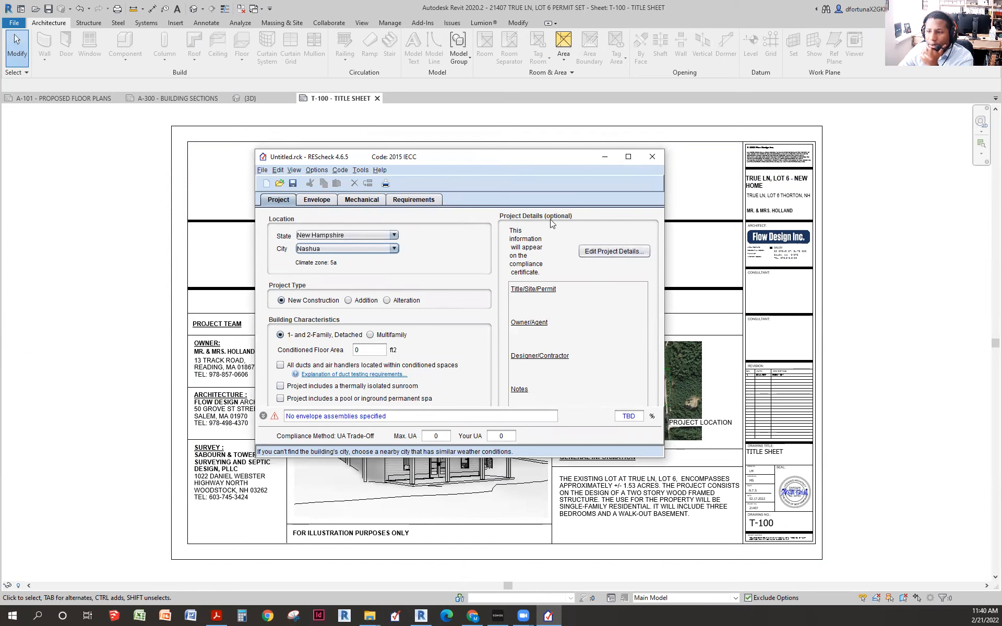
{"action": "left_click", "coordinate": [615, 251]}
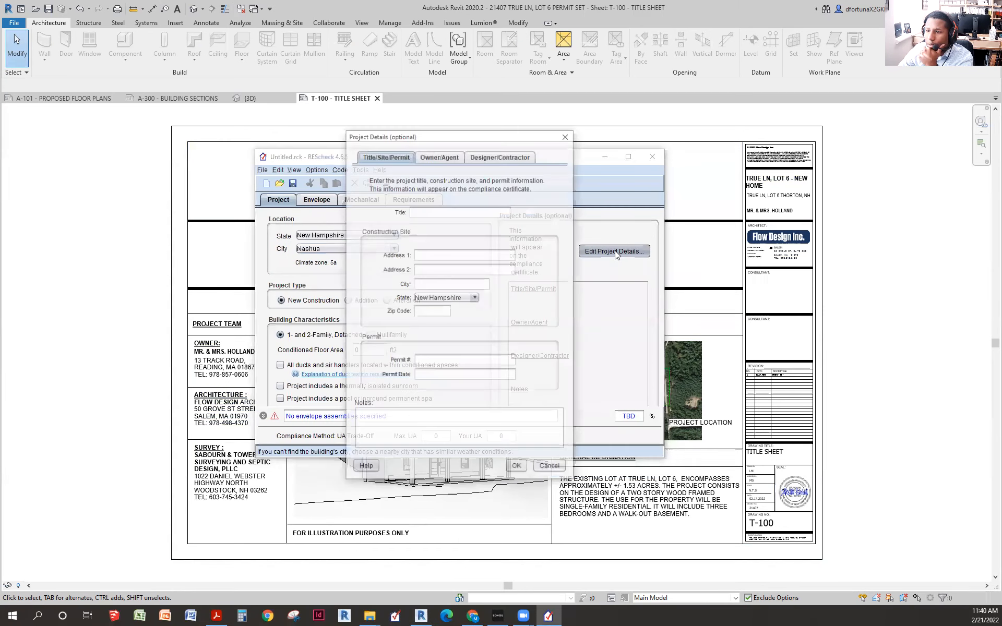
{"action": "left_click", "coordinate": [481, 212]}
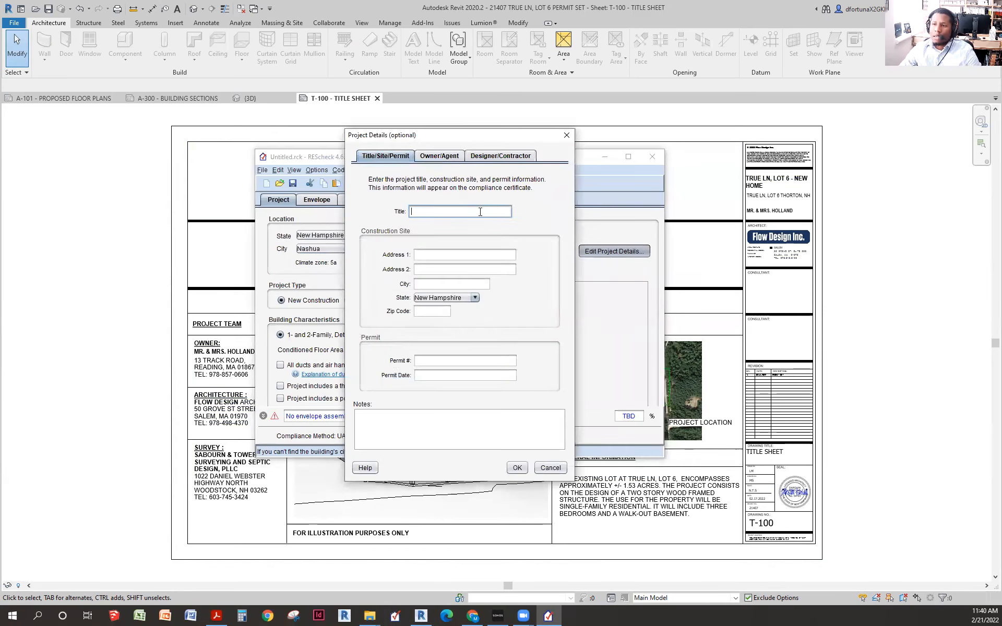
{"action": "left_click_drag", "start_coordinate": [482, 144], "coordinate": [257, 181]}
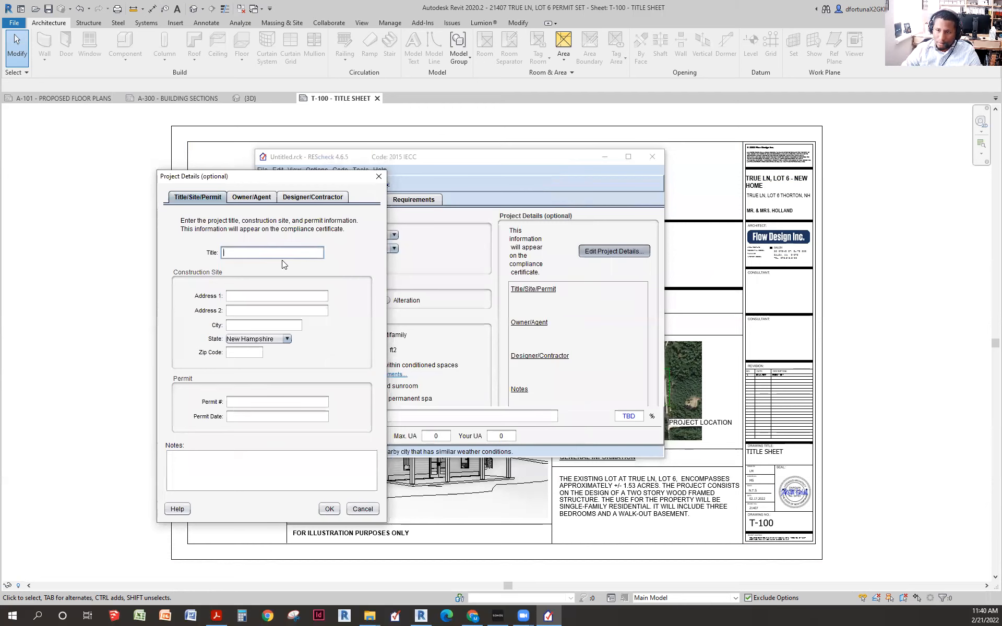
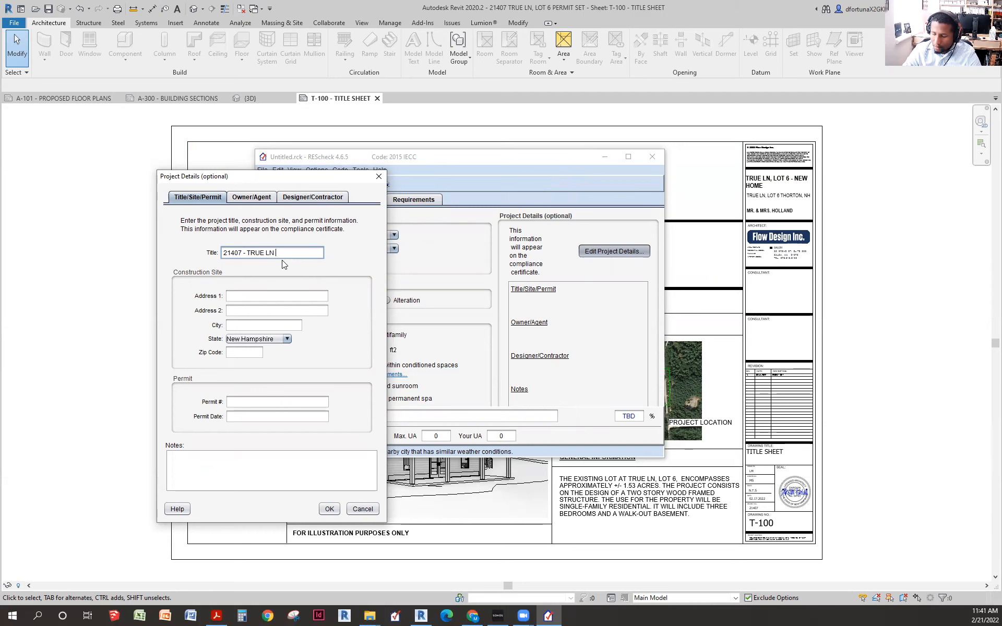
{"action": "type", "text": " - NEW S"}
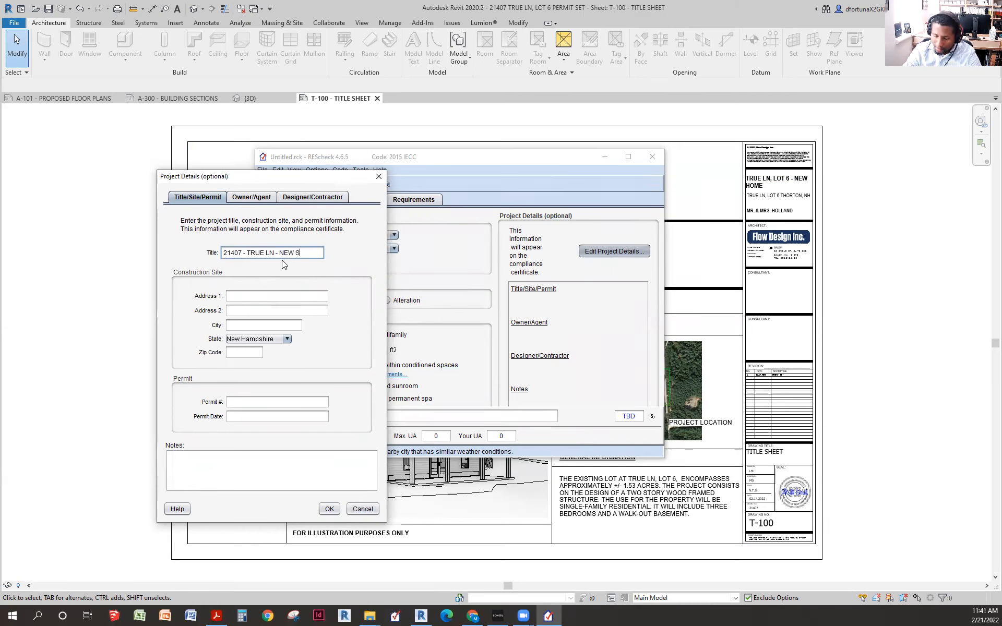
{"action": "type", "text": "INGLE FAMILY"}
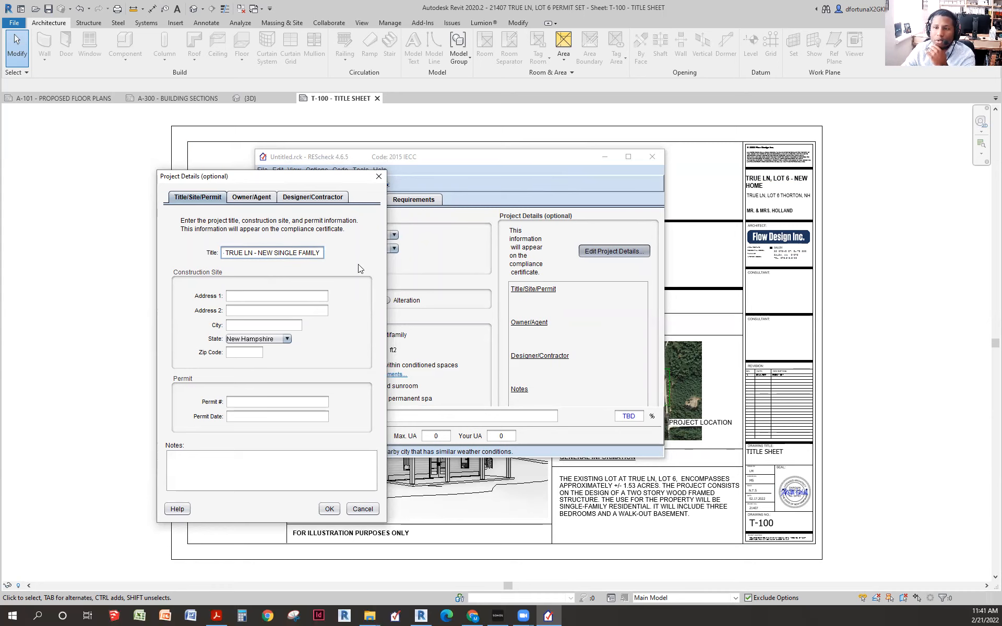
- Enter the construction site's street address, begin its city name, and close the form
{"action": "left_click", "coordinate": [277, 297]}
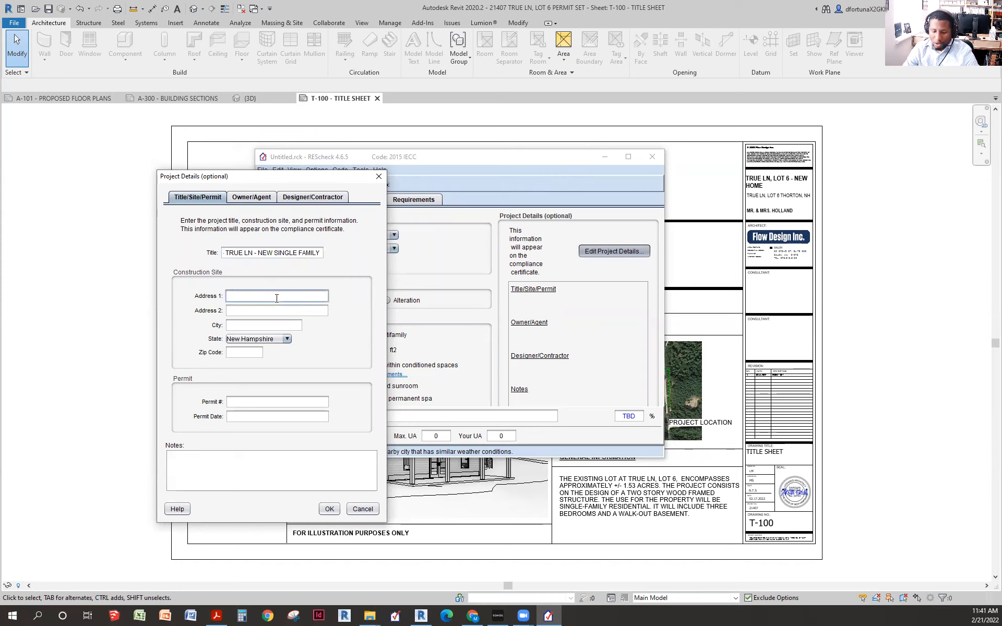
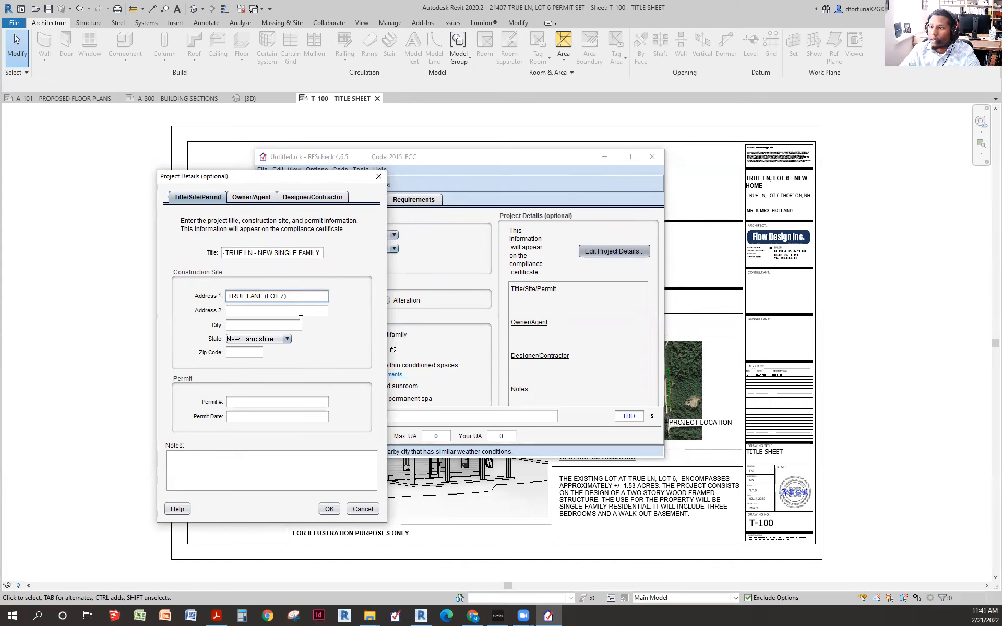
{"action": "left_click", "coordinate": [262, 309]}
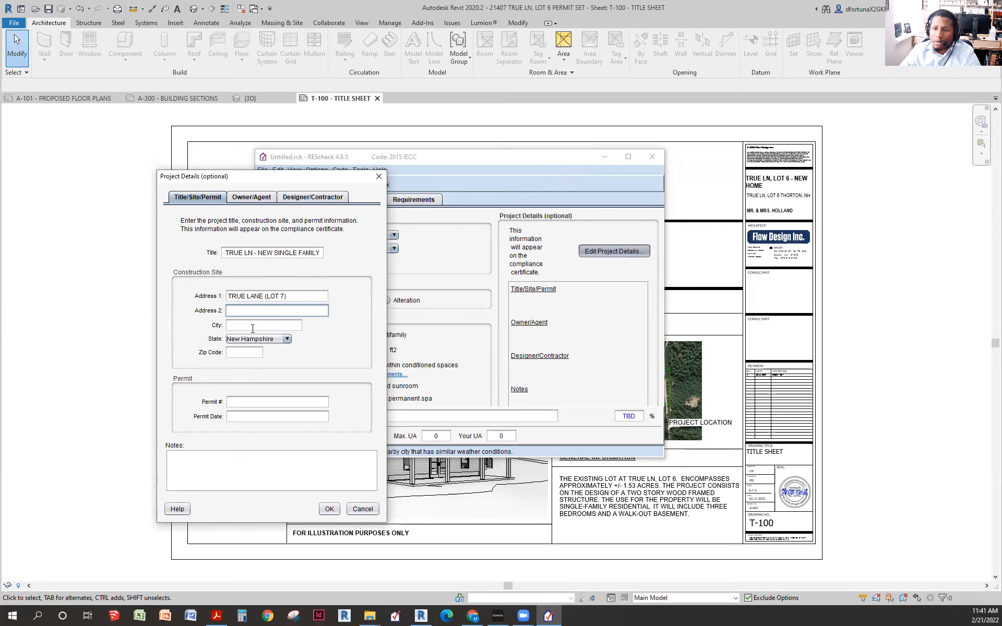
{"action": "left_click", "coordinate": [255, 323]}
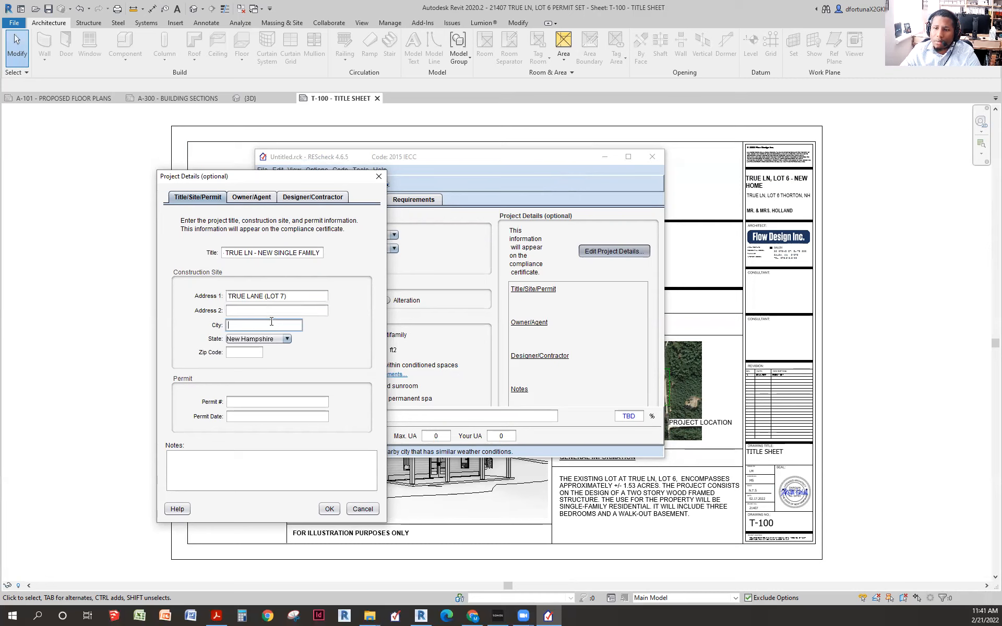
{"action": "type", "text": "THORN"}
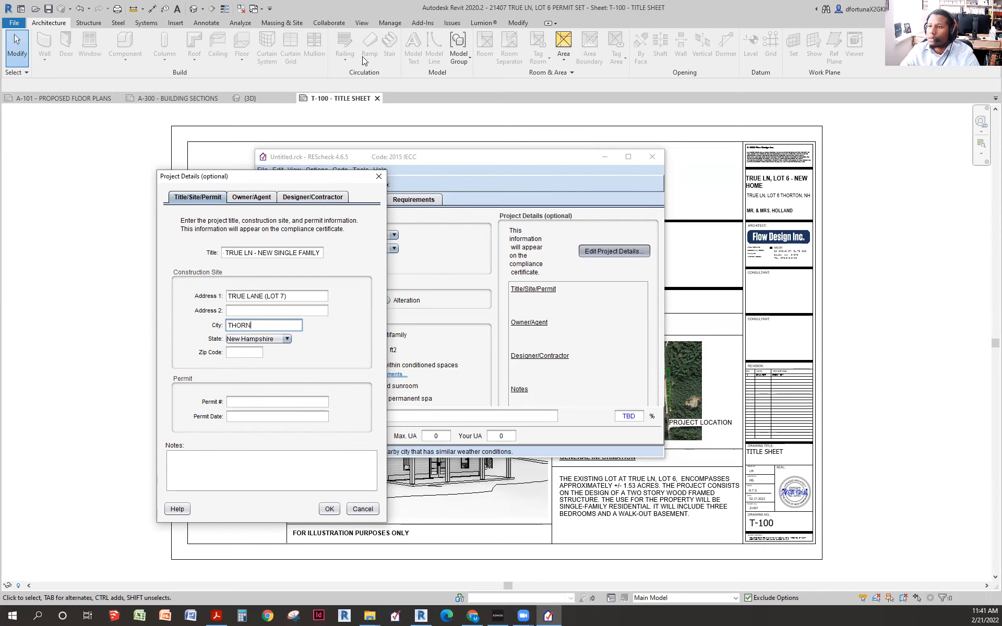
{"action": "key", "text": "Escape"}
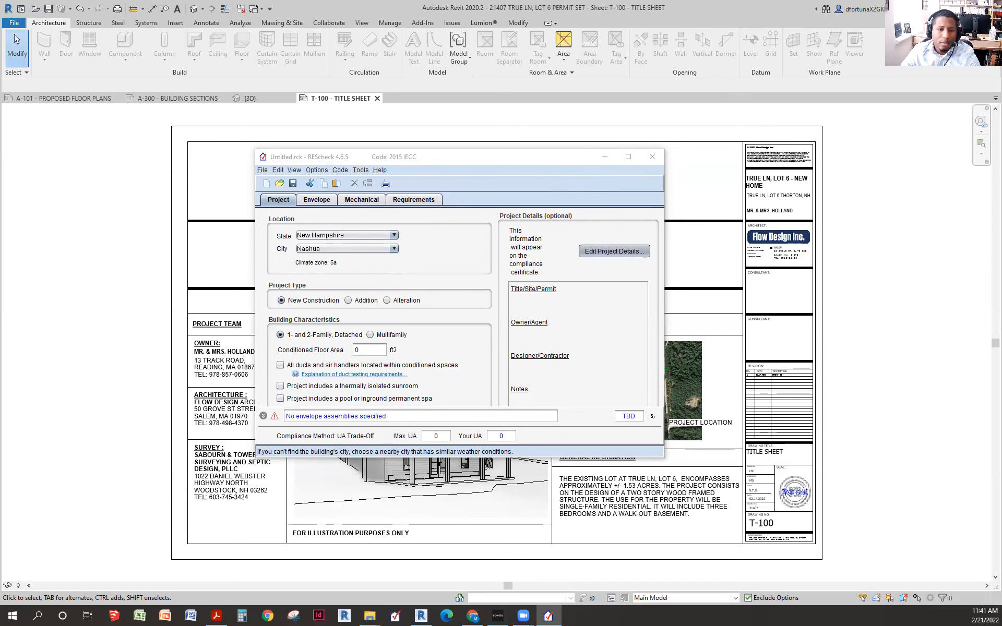
{"action": "left_click", "coordinate": [605, 157]}
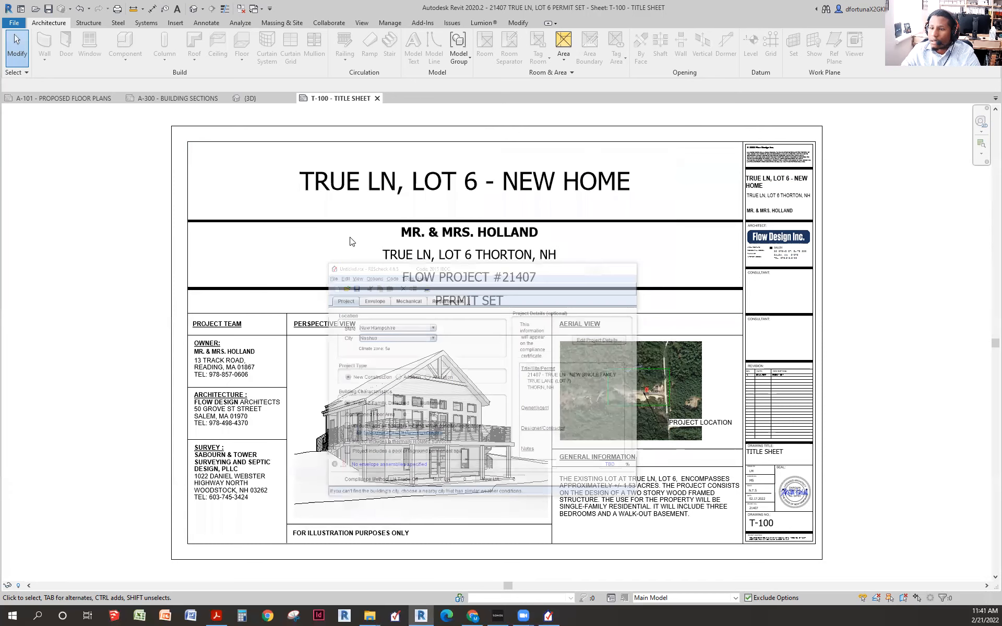
{"action": "left_click", "coordinate": [519, 261]}
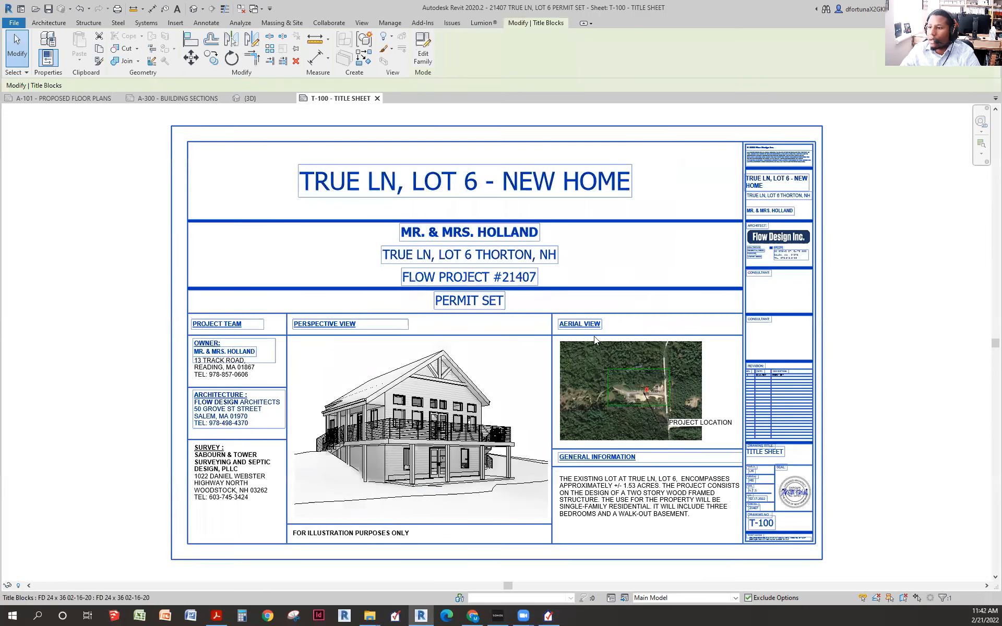
{"action": "key", "text": "Escape"}
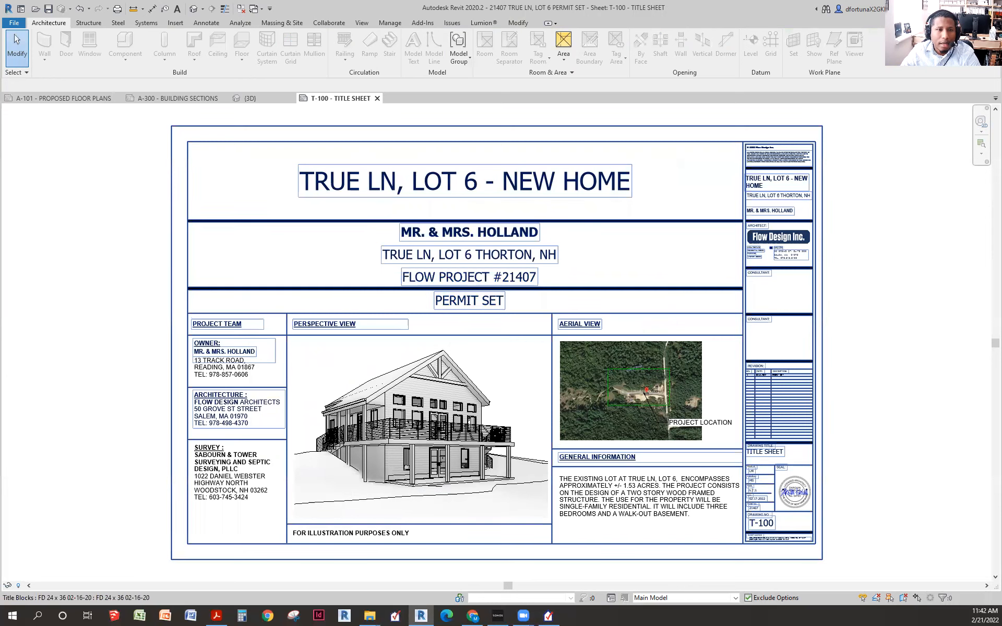
{"action": "left_click", "coordinate": [473, 616]}
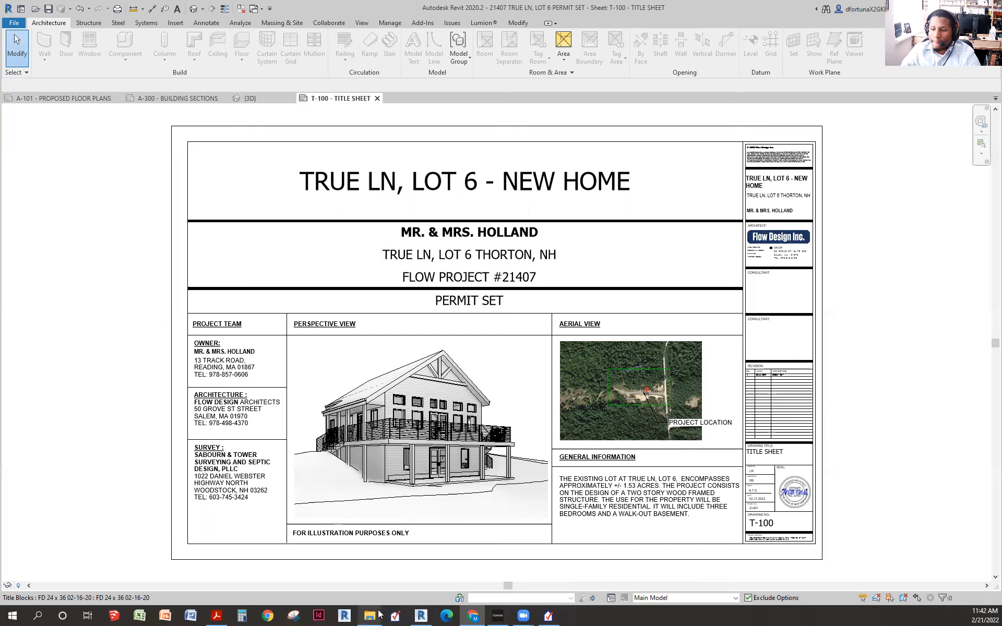
{"action": "left_click", "coordinate": [549, 616]}
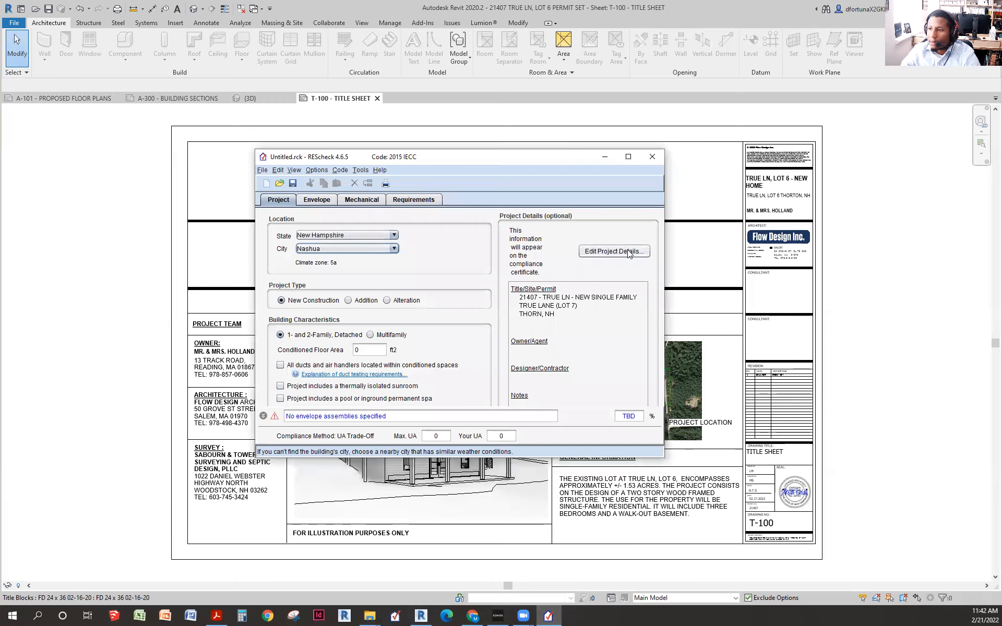
{"action": "left_click", "coordinate": [619, 250]}
- Finish the site's city name, enter the site zip code, and show the Owner/Agent contact form
{"action": "left_click", "coordinate": [446, 286]}
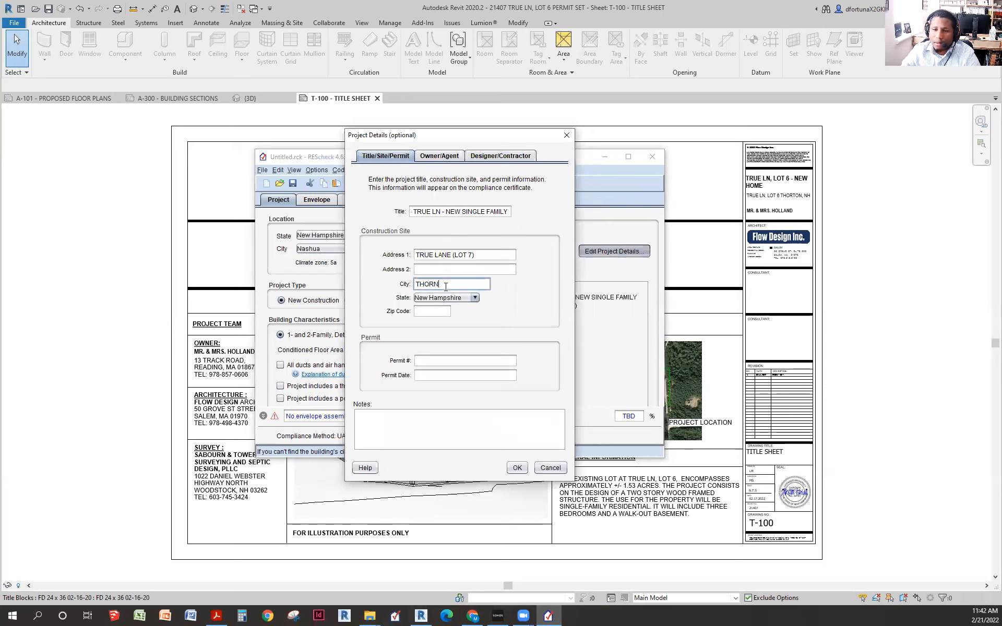
{"action": "type", "text": "TON"}
{"action": "left_click", "coordinate": [433, 313]}
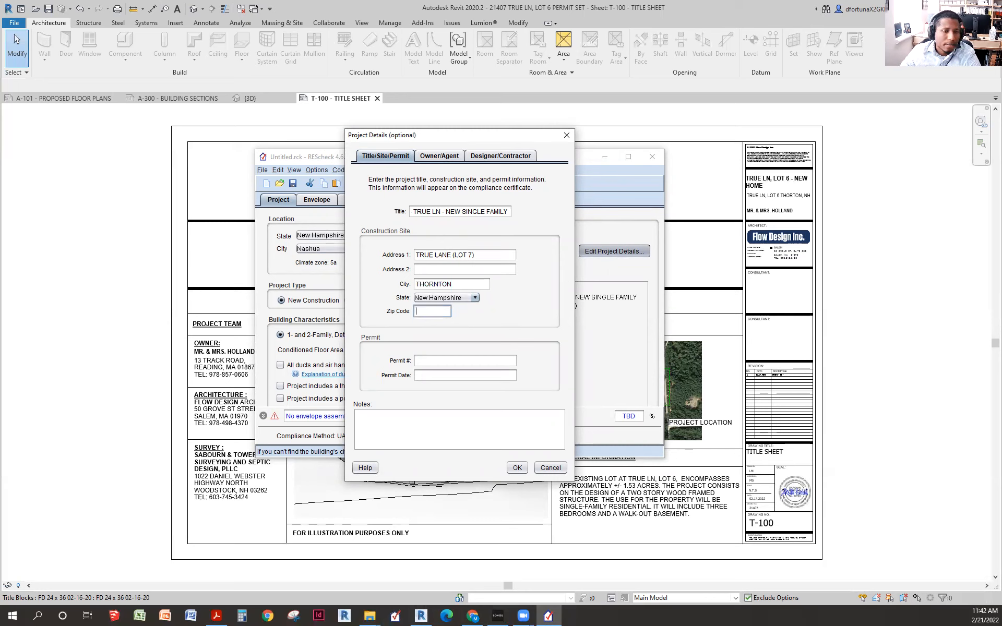
{"action": "key", "text": "alt+Tab"}
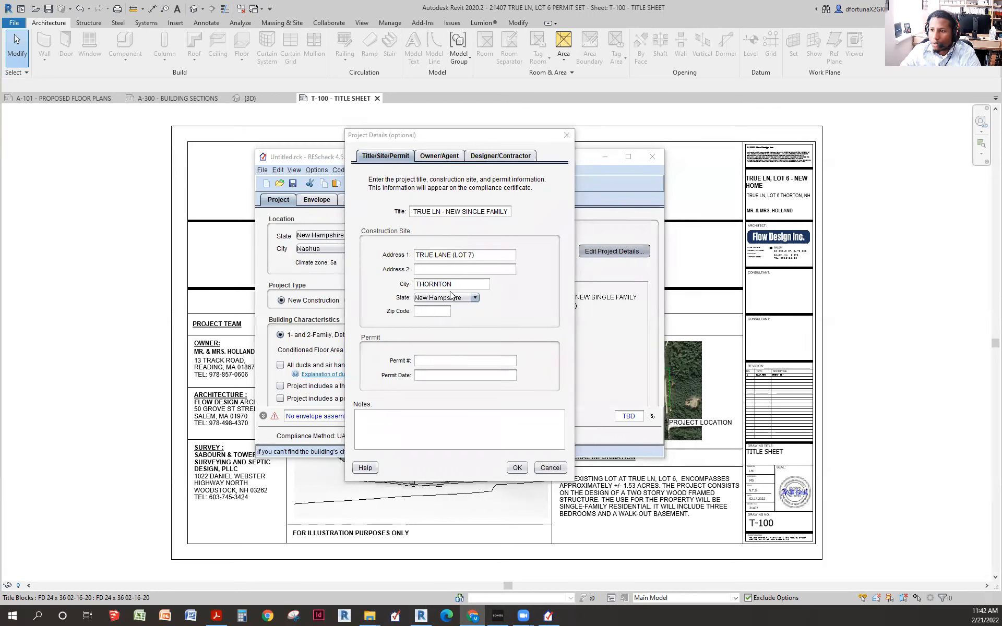
{"action": "left_click", "coordinate": [437, 313]}
{"action": "type", "text": "0"}
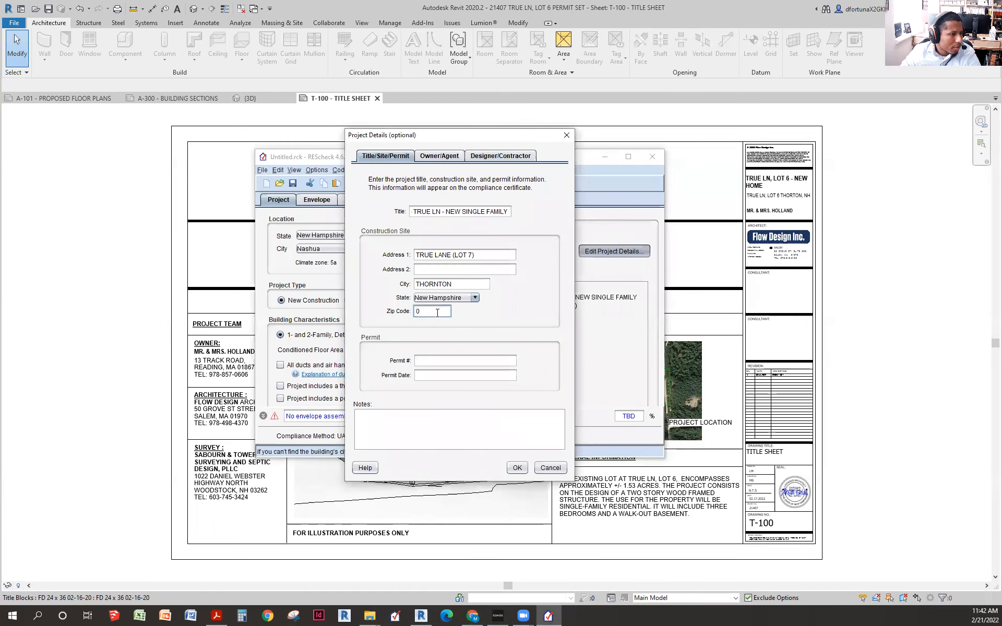
{"action": "type", "text": "3285"}
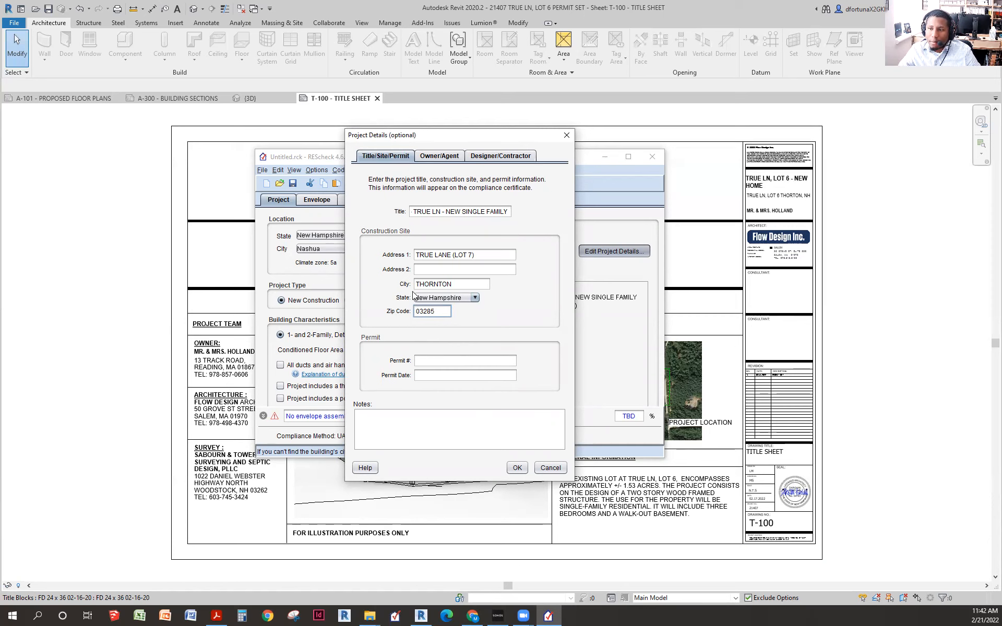
{"action": "left_click", "coordinate": [441, 157]}
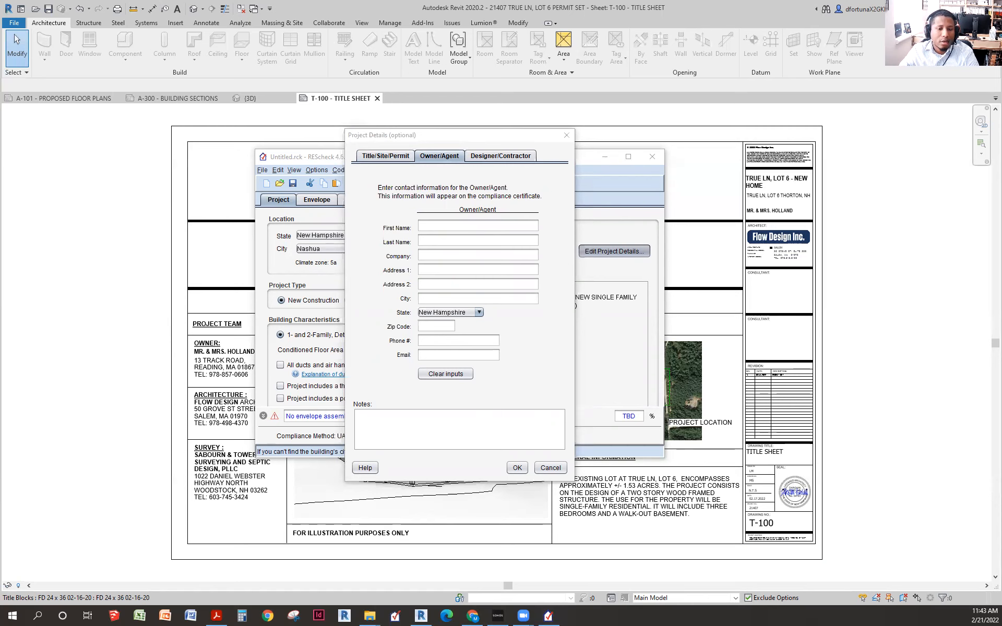
{"action": "key", "text": "alt+Tab"}
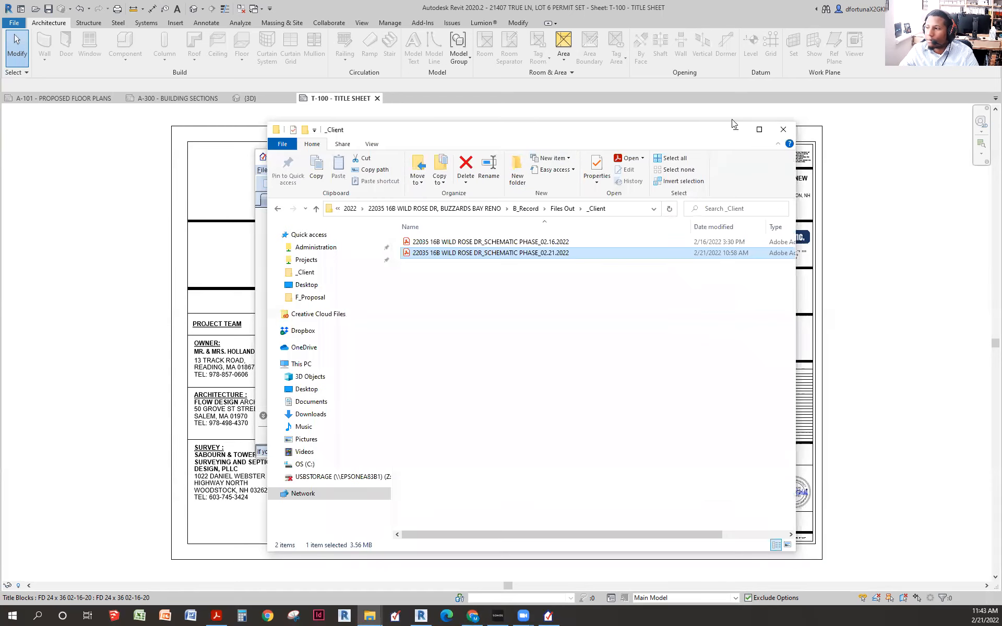
- Navigate File Explorer to the project's F_Proposal folder
{"action": "left_click", "coordinate": [735, 129]}
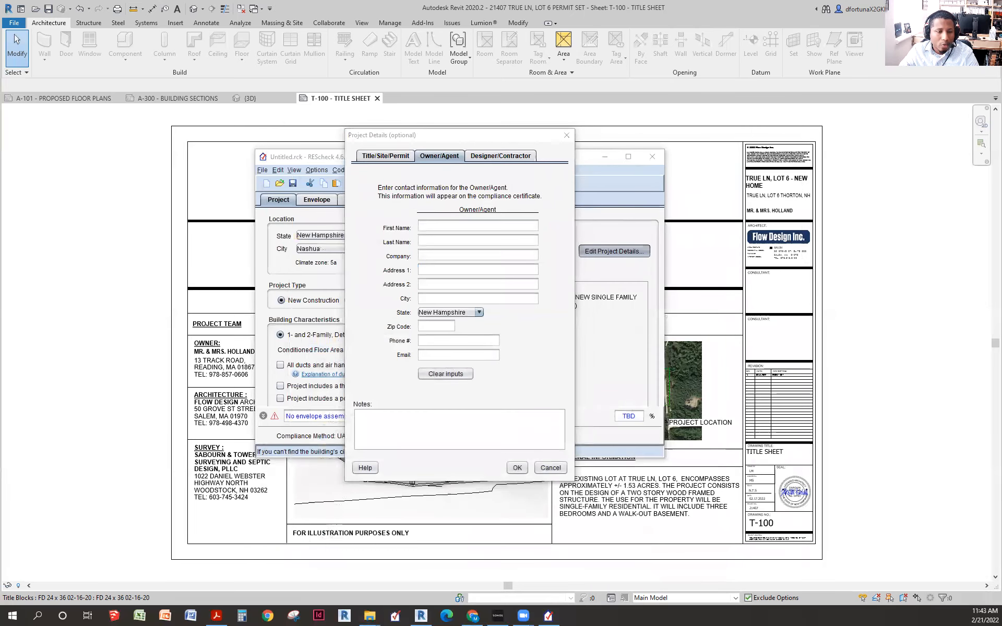
{"action": "left_click", "coordinate": [370, 616]}
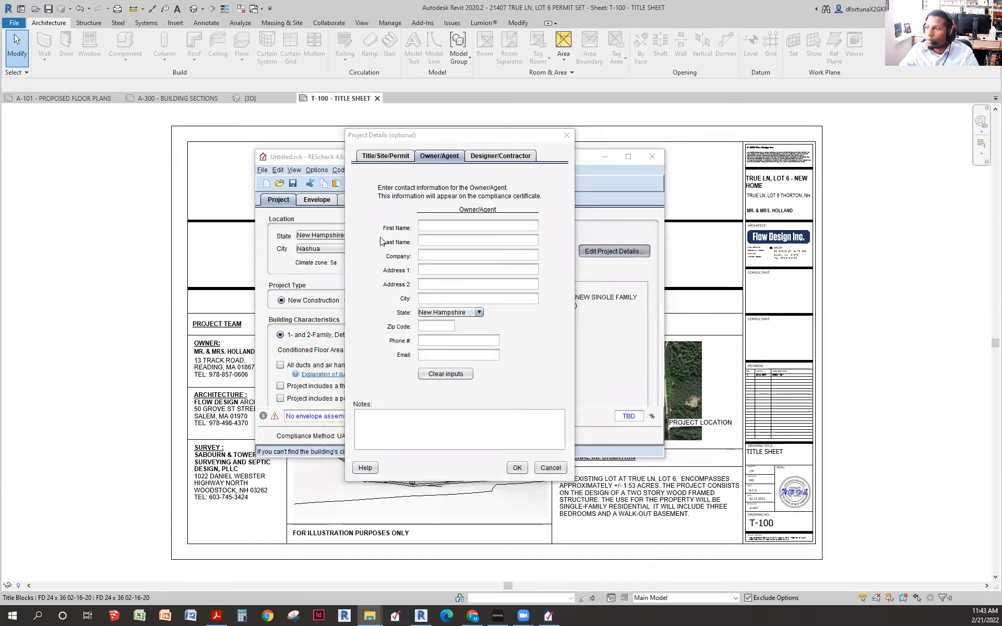
{"action": "left_click", "coordinate": [965, 6]}
{"action": "key", "text": "alt+Left"}
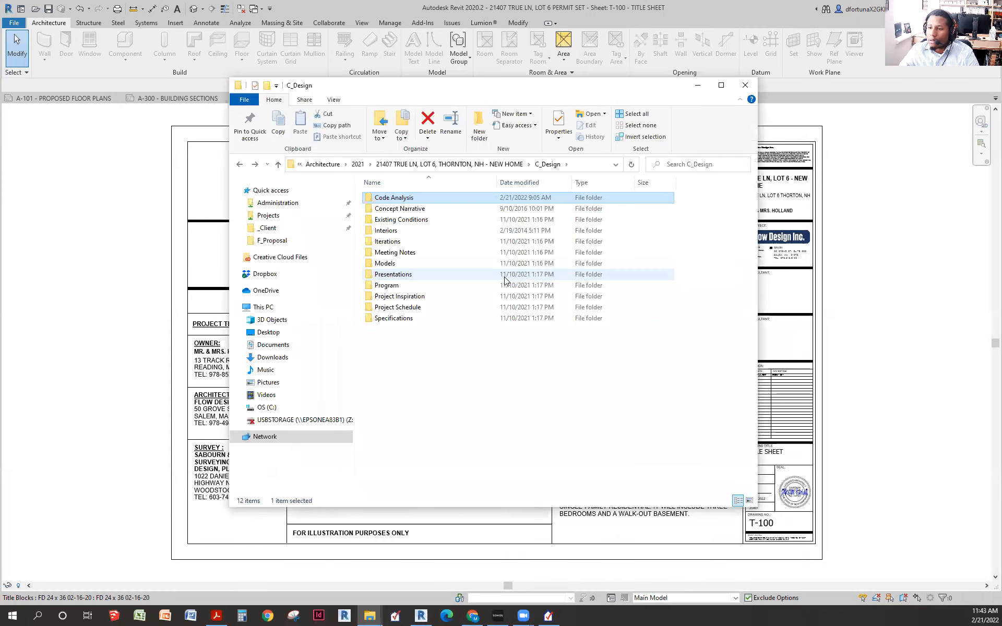
{"action": "key", "text": "alt+Up"}
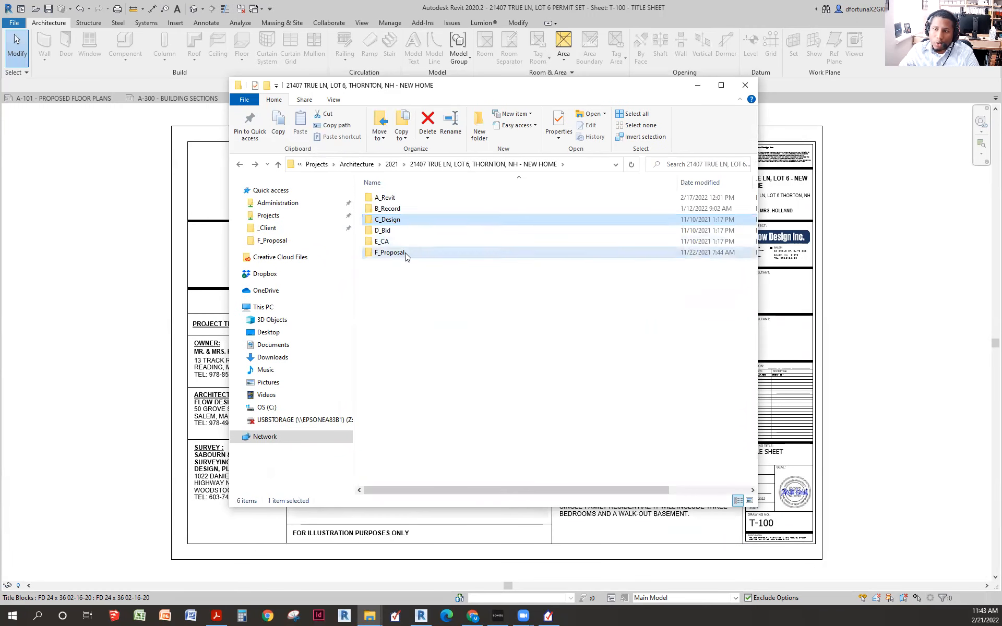
{"action": "double_click", "coordinate": [406, 255]}
- Check the owner in the project proposal PDF, close it, and return to REScheck's owner fields
{"action": "double_click", "coordinate": [456, 275]}
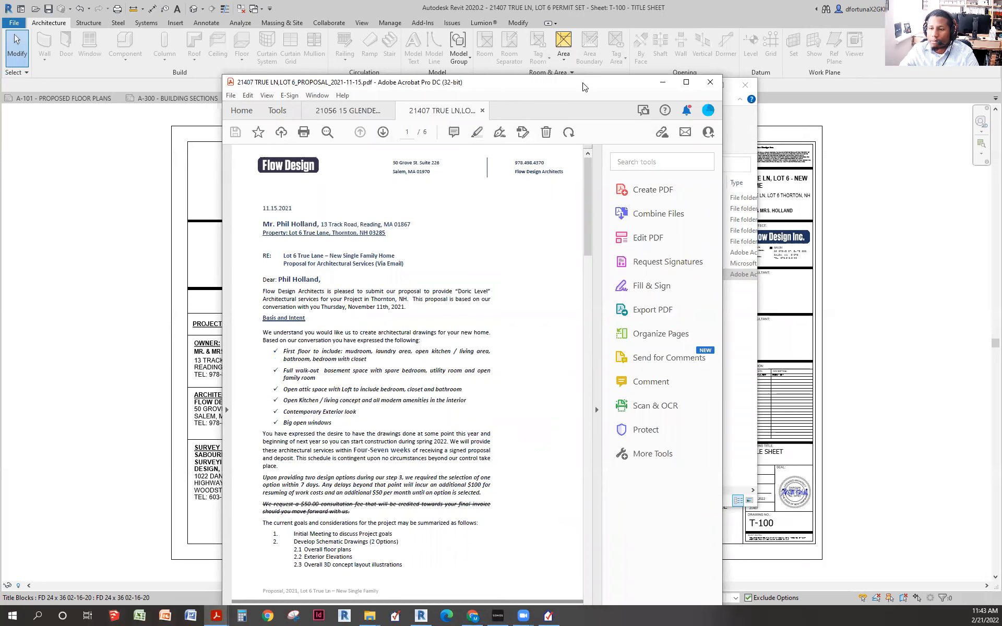
{"action": "left_click_drag", "start_coordinate": [589, 84], "coordinate": [582, 88]}
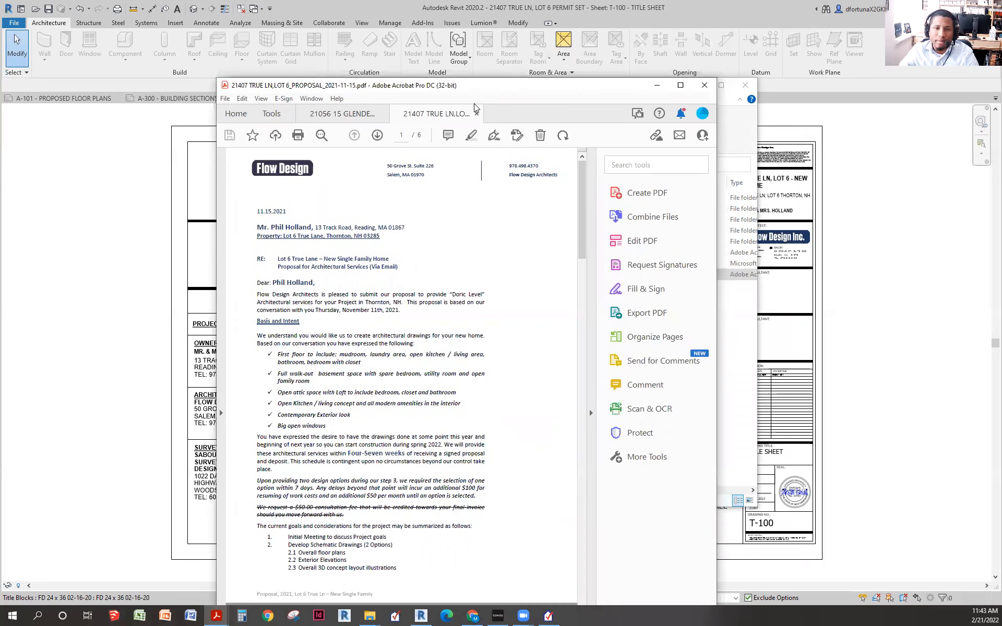
{"action": "left_click", "coordinate": [703, 85]}
{"action": "left_click", "coordinate": [699, 87]}
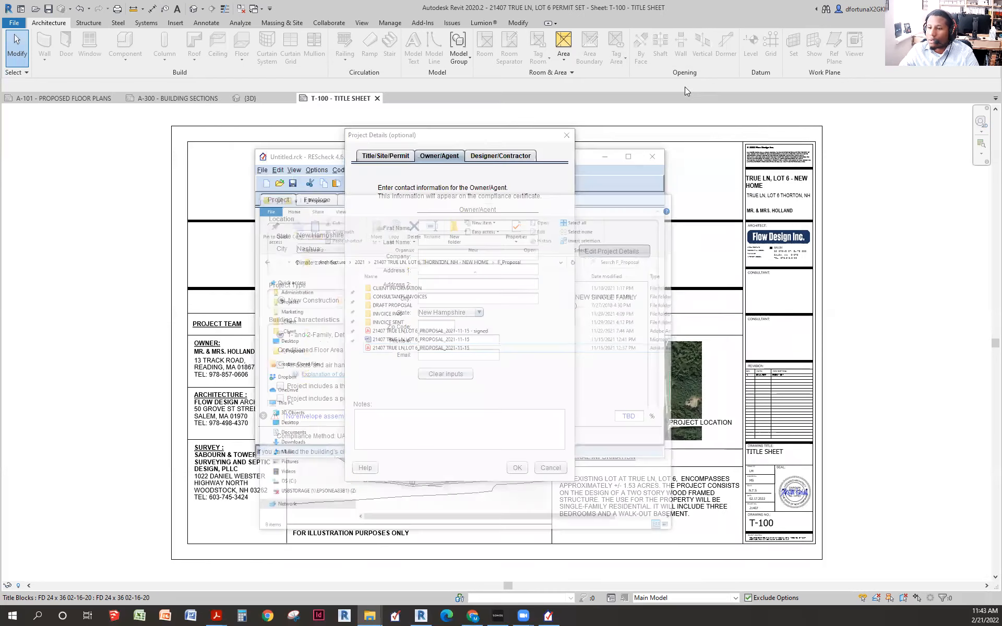
{"action": "left_click", "coordinate": [432, 226]}
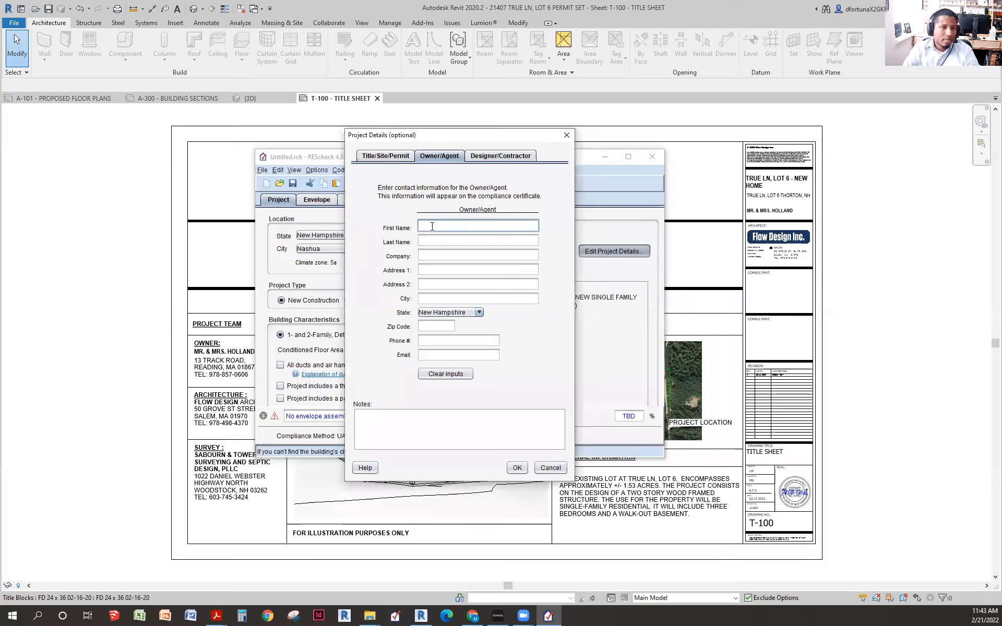
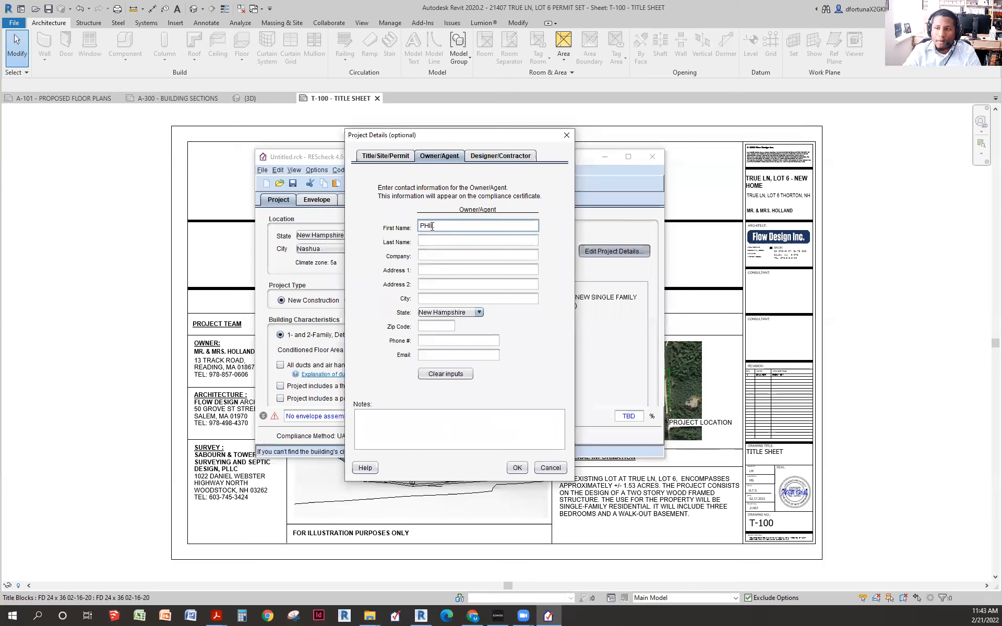
- Enter the owner's first and last name and street address
{"action": "key", "text": "Tab"}
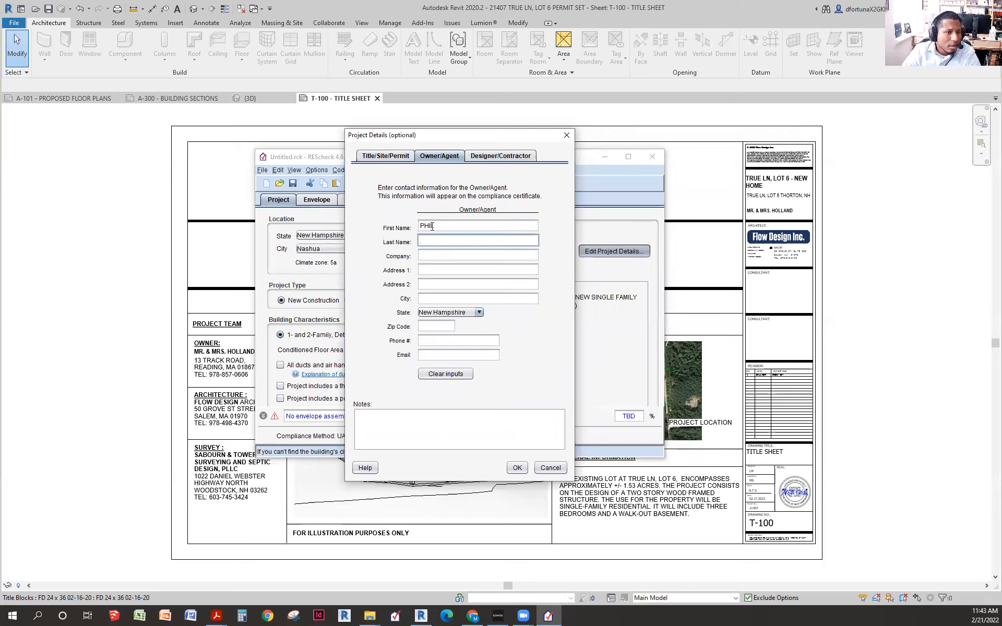
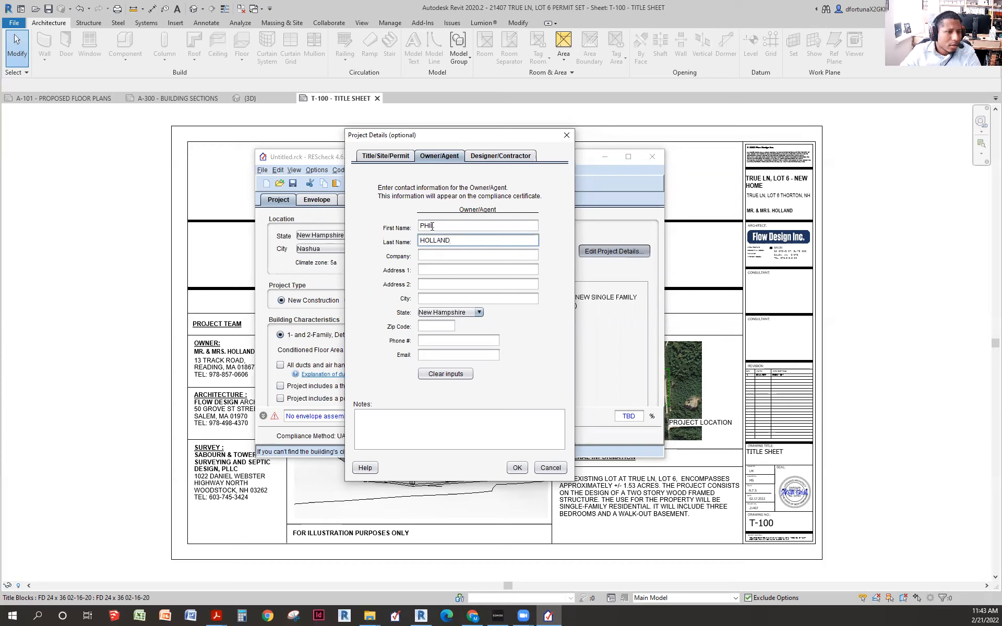
{"action": "left_click", "coordinate": [448, 254]}
{"action": "left_click", "coordinate": [431, 271]}
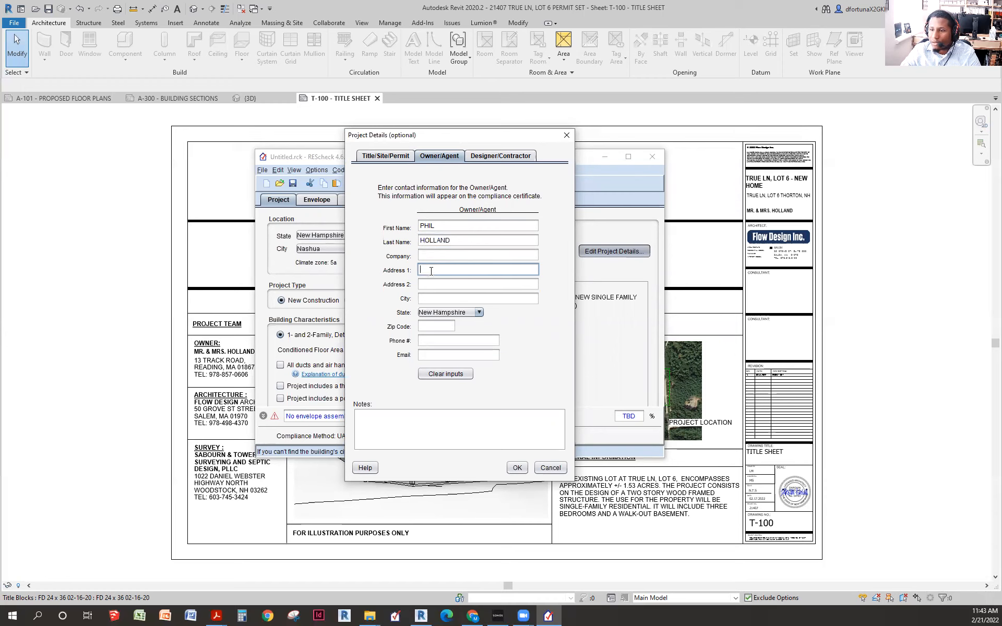
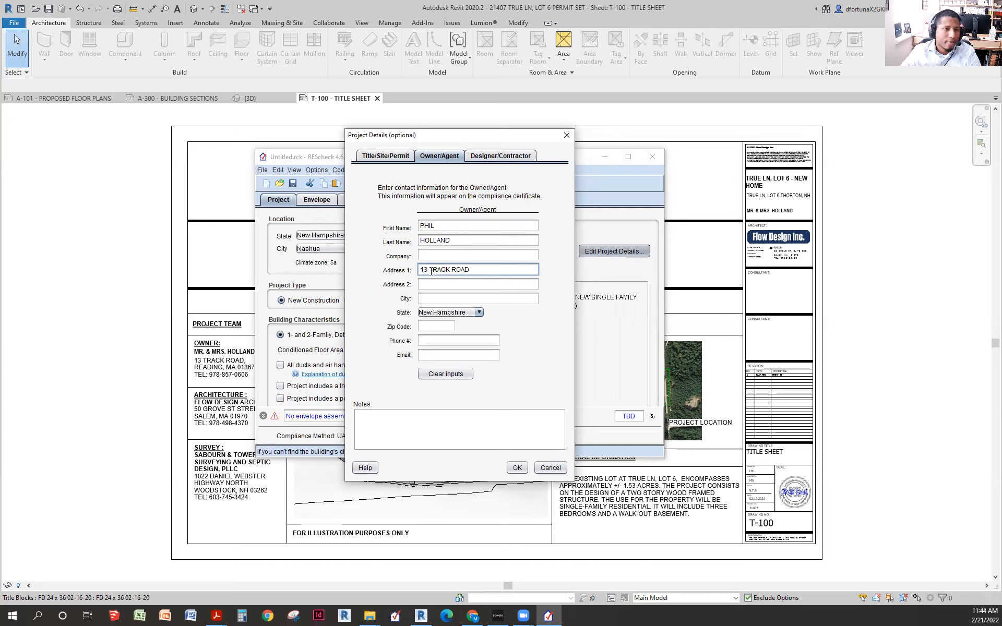
- Fill in the owner's city, select Massachusetts as the state, and enter the zip code
{"action": "left_click", "coordinate": [451, 294]}
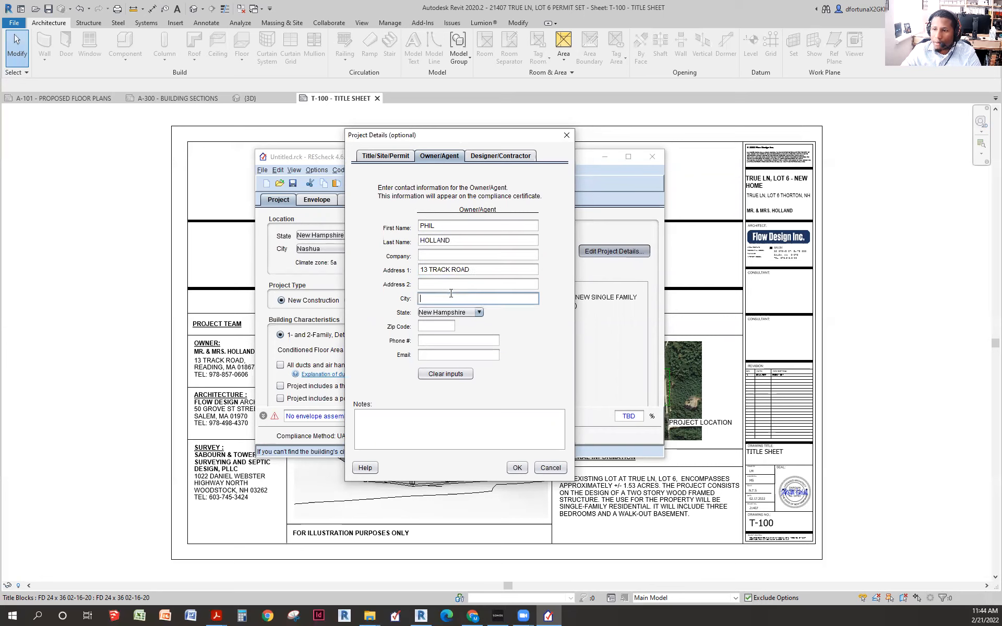
{"action": "type", "text": "READ"}
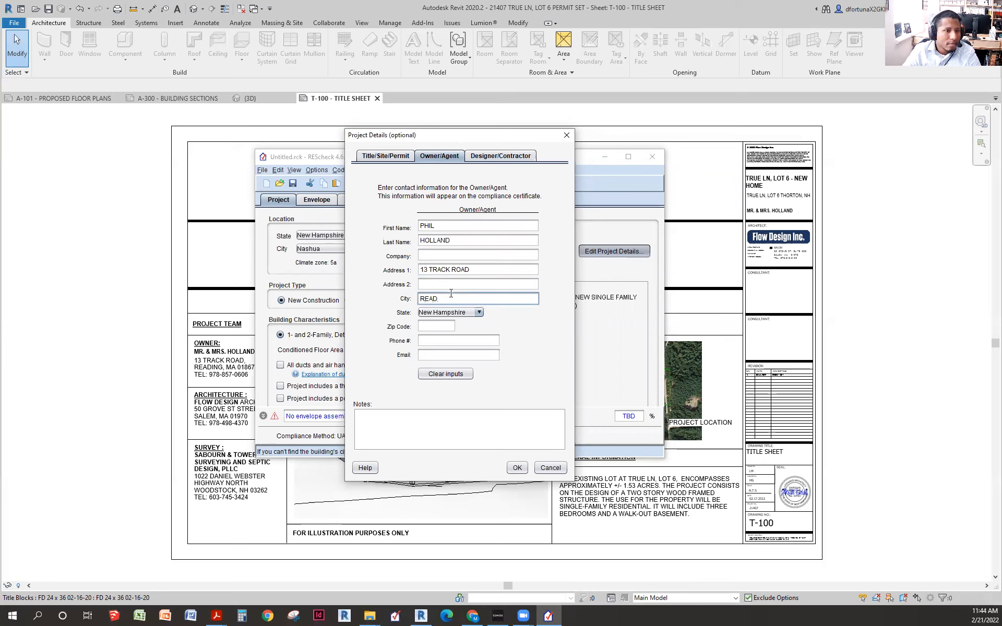
{"action": "type", "text": "ING"}
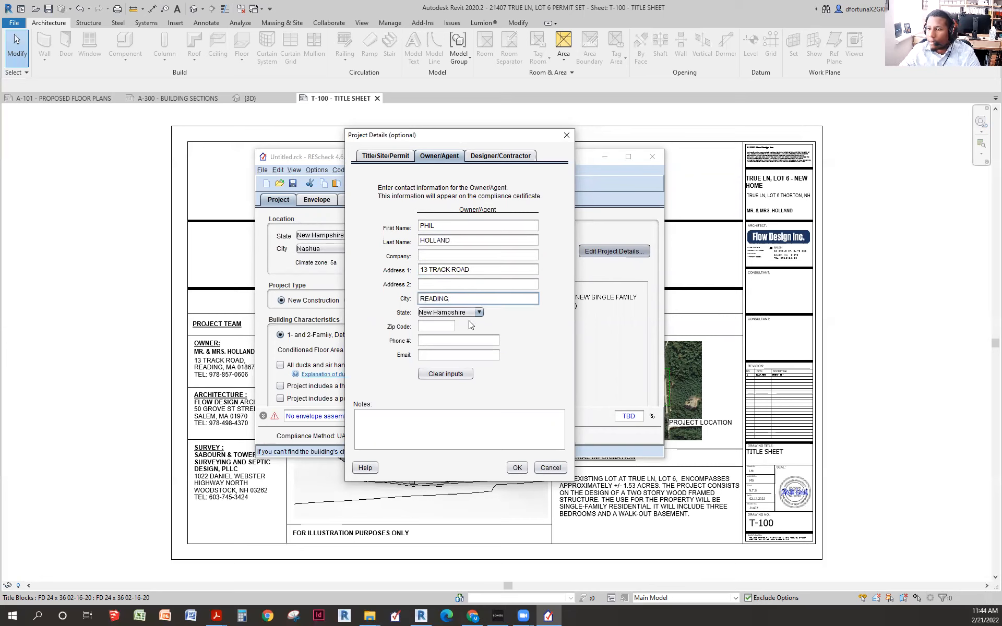
{"action": "left_click", "coordinate": [467, 312]}
{"action": "scroll", "coordinate": [457, 355], "scroll_direction": "up", "scroll_amount": 3}
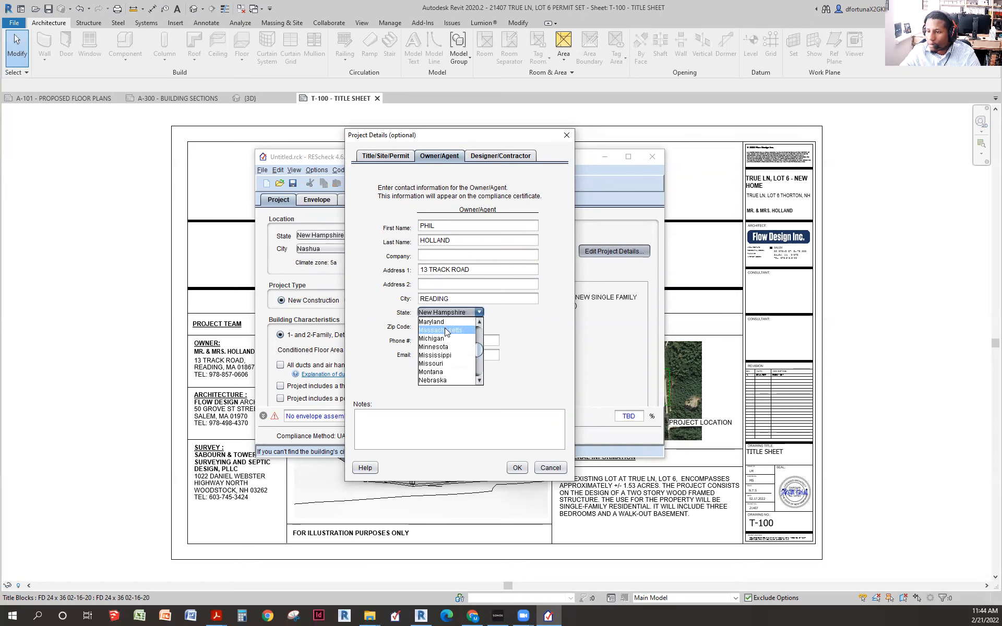
{"action": "left_click", "coordinate": [445, 330]}
{"action": "left_click", "coordinate": [432, 327]}
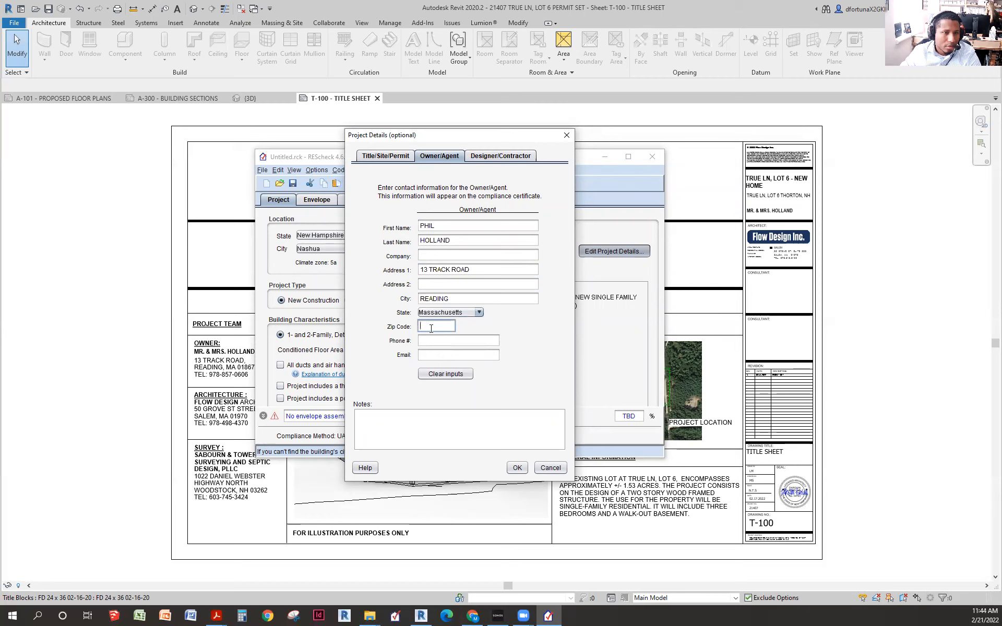
{"action": "type", "text": "01867"}
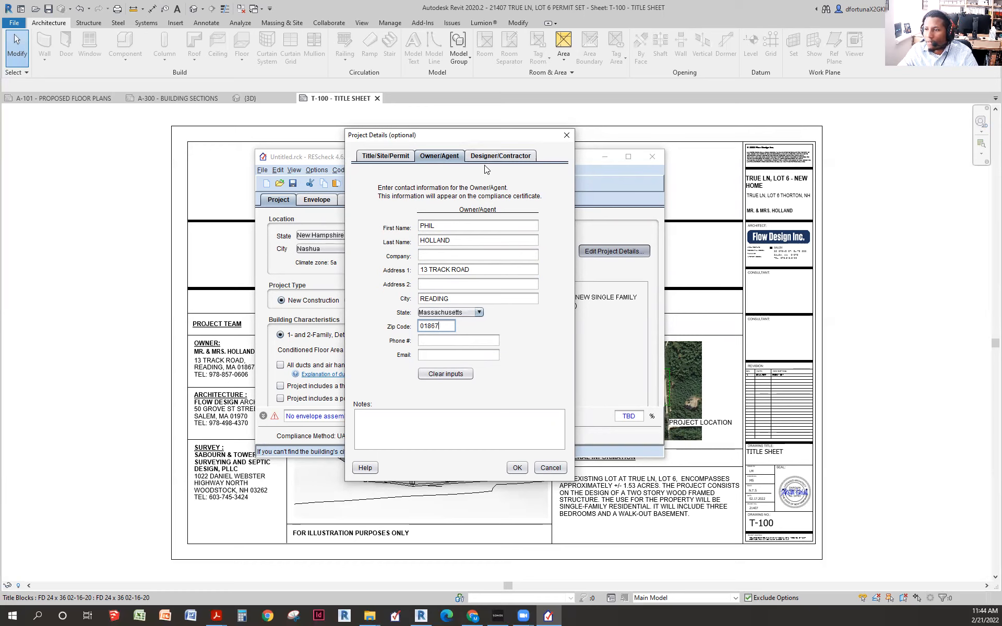
- Add the designer's first and last name with company FLOW DESIGN ARCHITECTS, then confirm
{"action": "left_click", "coordinate": [501, 157]}
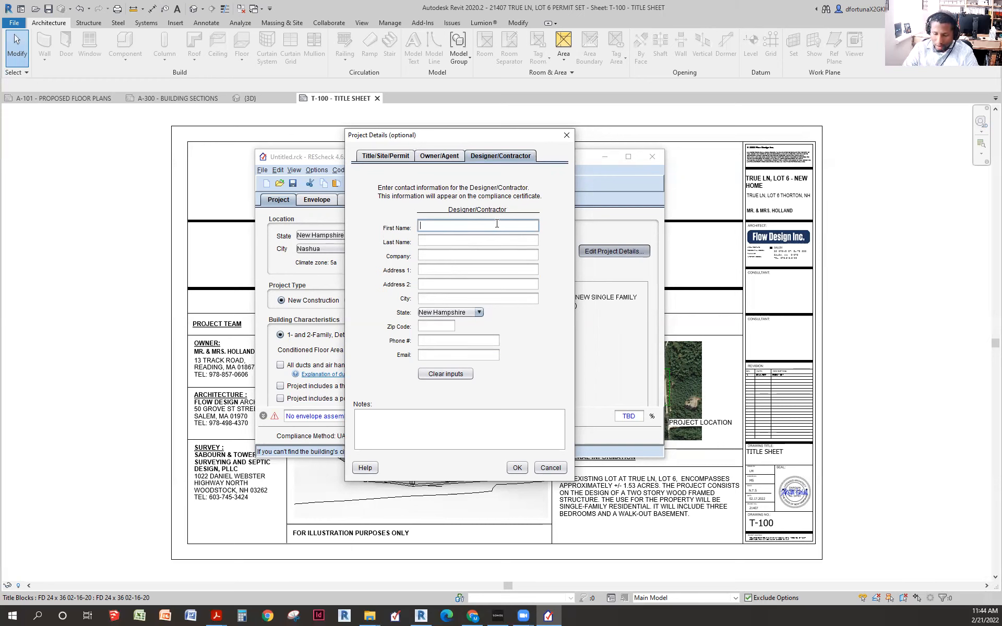
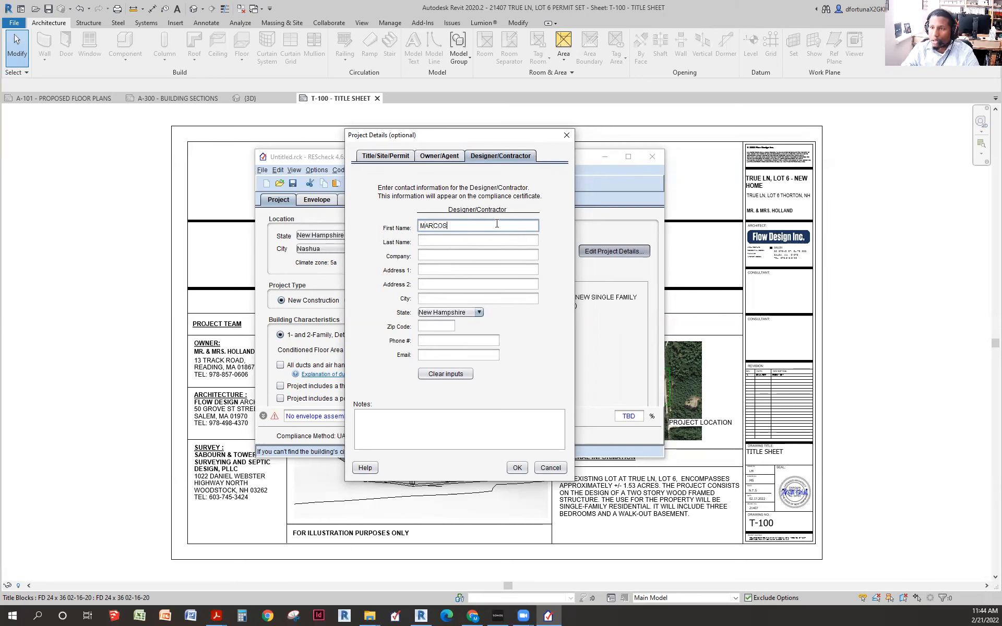
{"action": "key", "text": "Tab"}
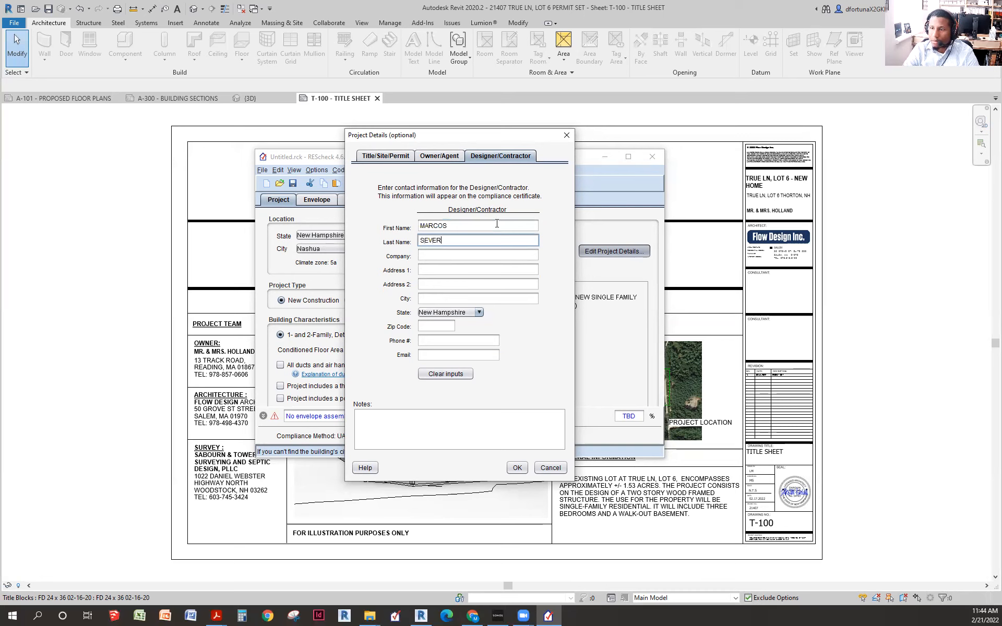
{"action": "key", "text": "Tab"}
{"action": "type", "text": "FLOW DESIGN "}
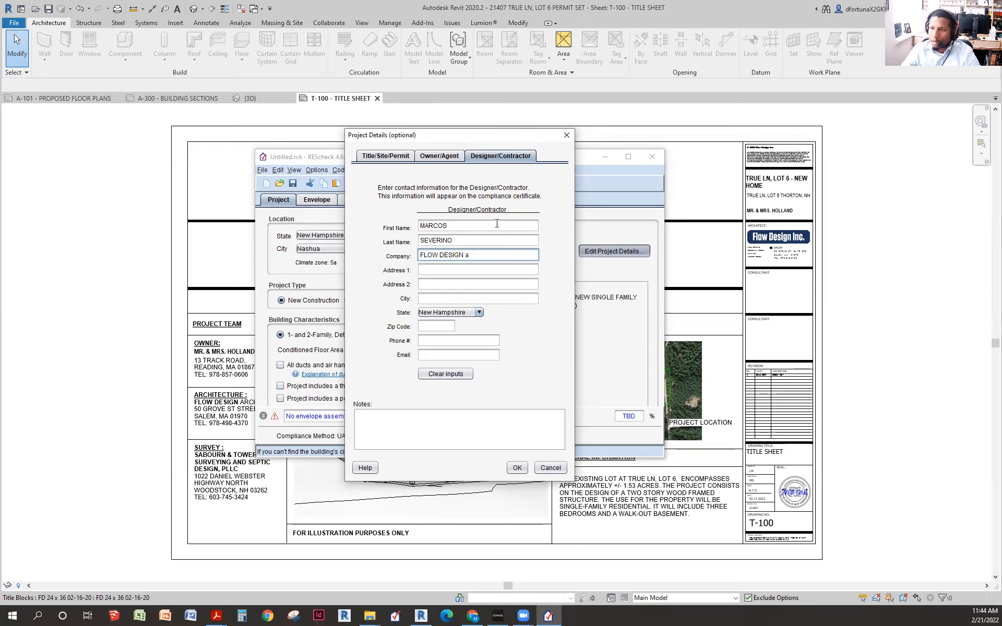
{"action": "type", "text": "ARCHI"}
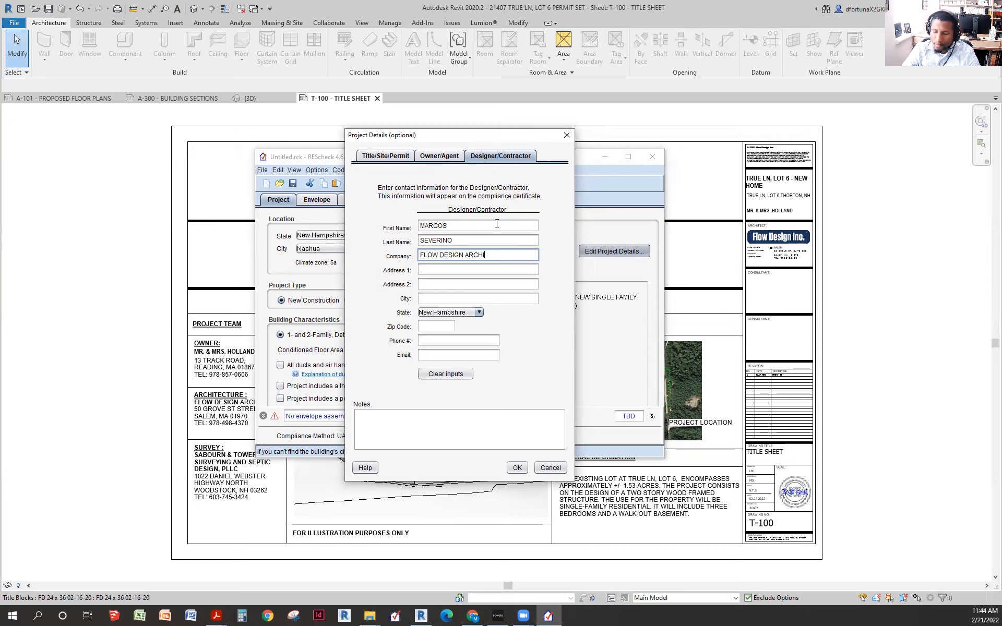
{"action": "type", "text": "TECTS"}
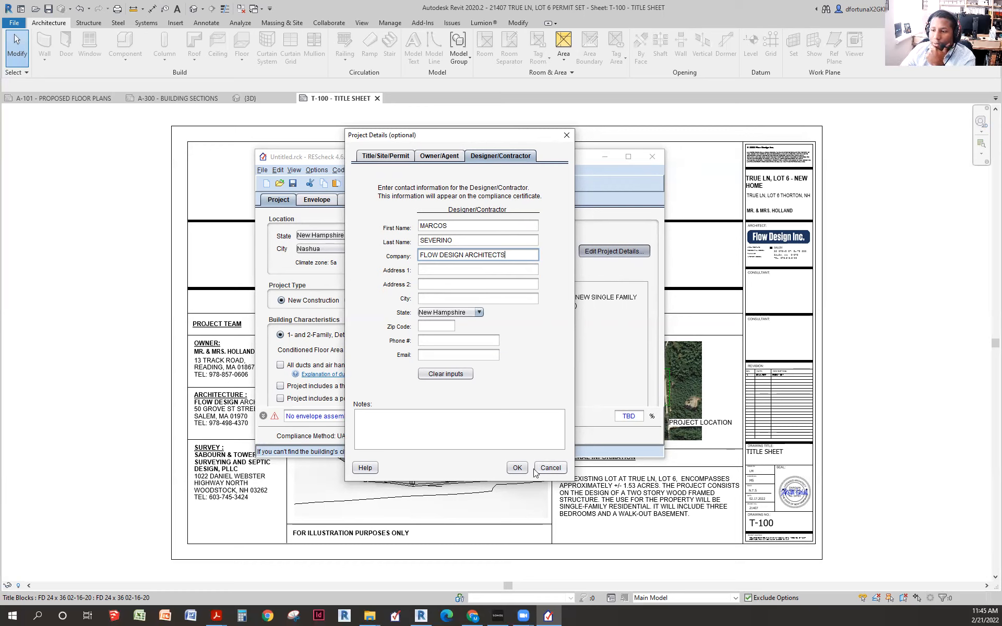
{"action": "left_click", "coordinate": [518, 467]}
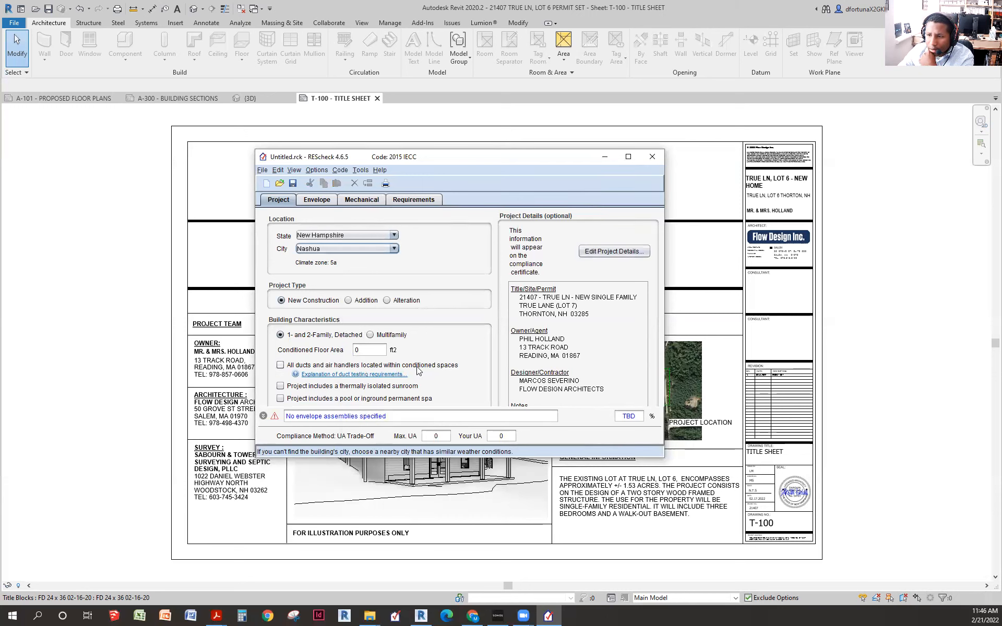
- Tick 'All ducts and air handlers located within conditioned spaces'
{"action": "left_click", "coordinate": [280, 366]}
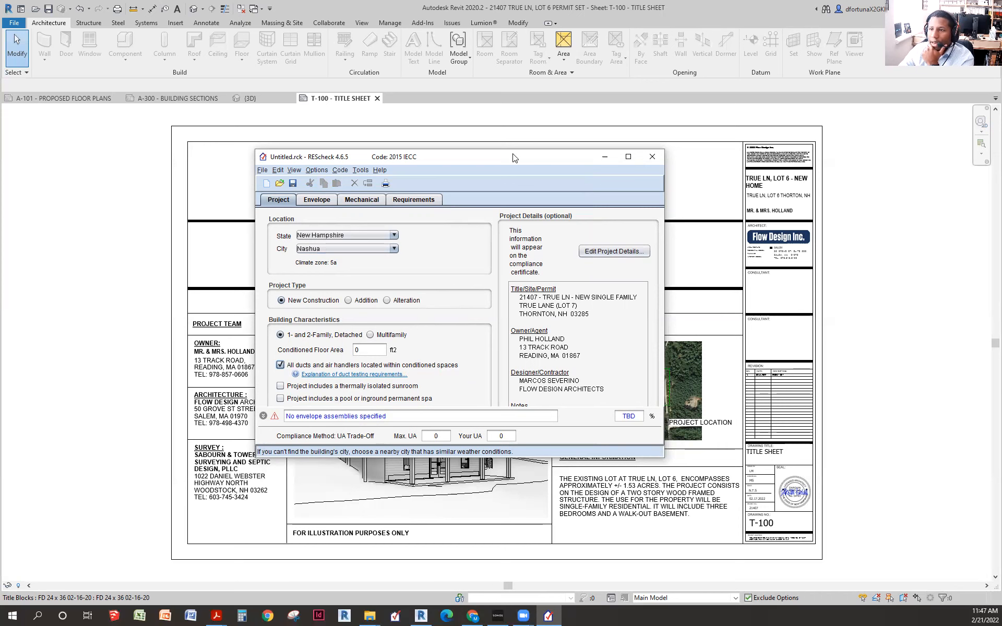
- Minimize REScheck to bring Revit's T-100 Title Sheet back into view
{"action": "left_click", "coordinate": [605, 157]}
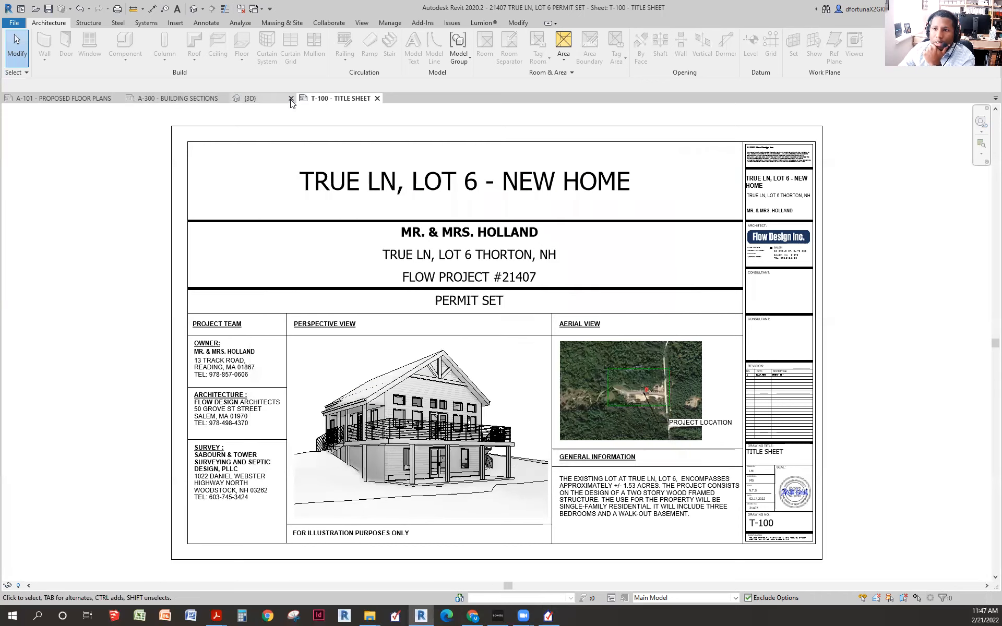
- Switch to the {3D} house view and pull the section box face into the house
{"action": "left_click", "coordinate": [250, 98]}
{"action": "scroll", "coordinate": [720, 361], "scroll_direction": "down", "scroll_amount": 1}
{"action": "left_click_drag", "start_coordinate": [720, 361], "coordinate": [602, 393]}
{"action": "scroll", "coordinate": [600, 364], "scroll_direction": "up", "scroll_amount": 2}
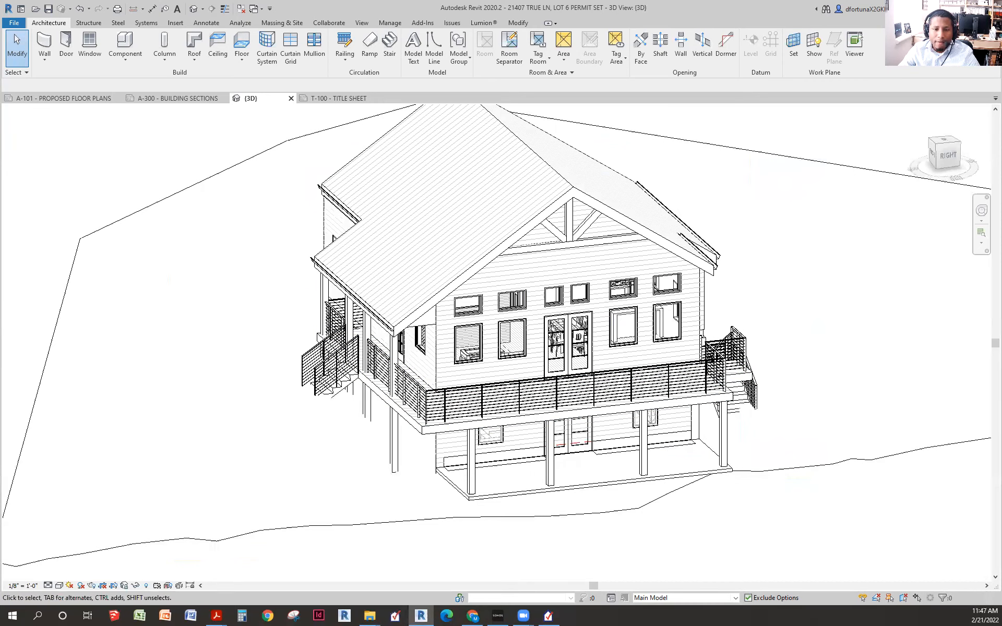
{"action": "scroll", "coordinate": [340, 329], "scroll_direction": "down", "scroll_amount": 1}
{"action": "scroll", "coordinate": [392, 348], "scroll_direction": "down", "scroll_amount": 4}
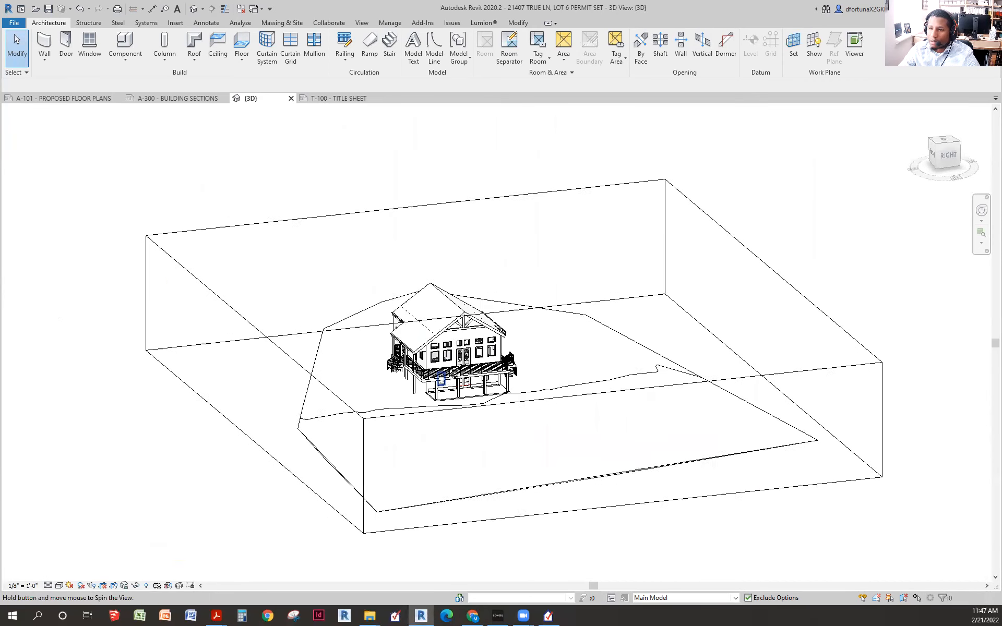
{"action": "left_click", "coordinate": [415, 220]}
{"action": "left_click_drag", "start_coordinate": [634, 431], "coordinate": [459, 281]}
- Adjust the section box to cut the house open and select the main floor (1003.39 SF)
{"action": "scroll", "coordinate": [422, 428], "scroll_direction": "up", "scroll_amount": 5}
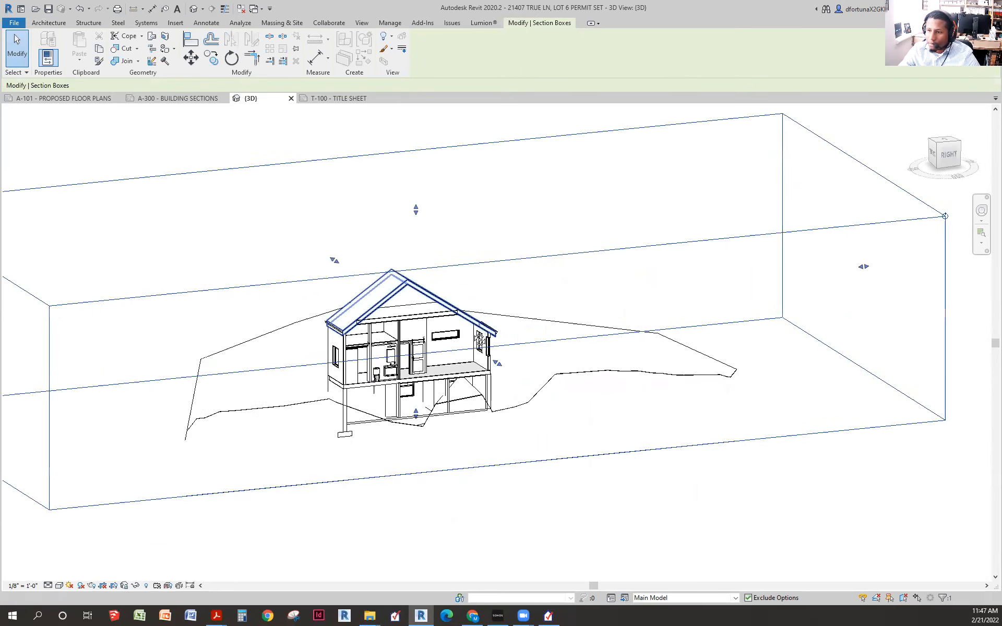
{"action": "left_click", "coordinate": [422, 428]}
{"action": "scroll", "coordinate": [422, 428], "scroll_direction": "down", "scroll_amount": 4}
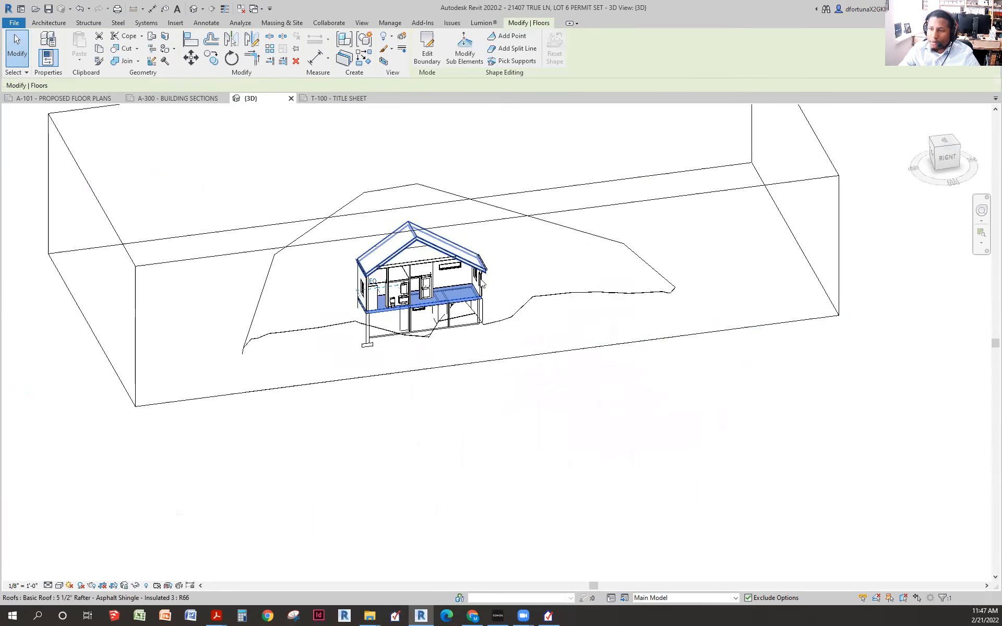
{"action": "left_click", "coordinate": [558, 217]}
{"action": "left_click_drag", "start_coordinate": [488, 292], "coordinate": [522, 360]}
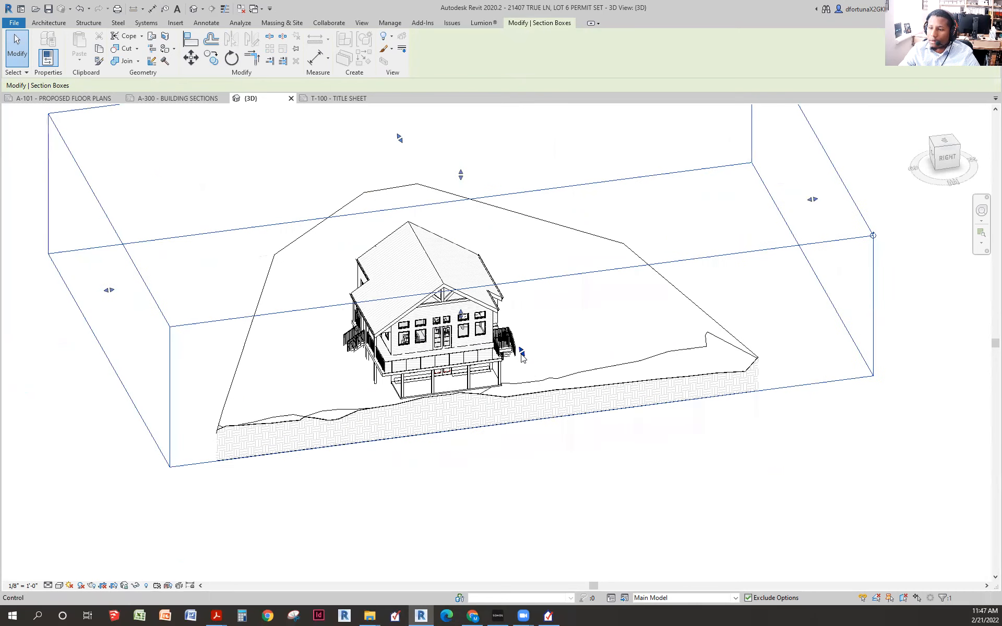
{"action": "left_click_drag", "start_coordinate": [506, 333], "coordinate": [503, 326]}
{"action": "scroll", "coordinate": [439, 345], "scroll_direction": "up", "scroll_amount": 7}
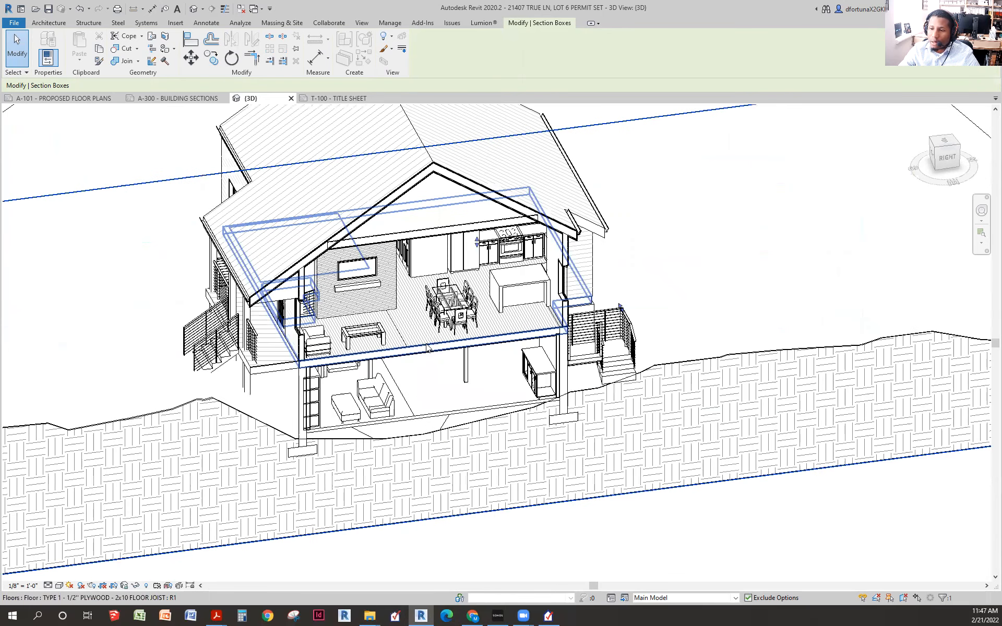
{"action": "left_click", "coordinate": [430, 349]}
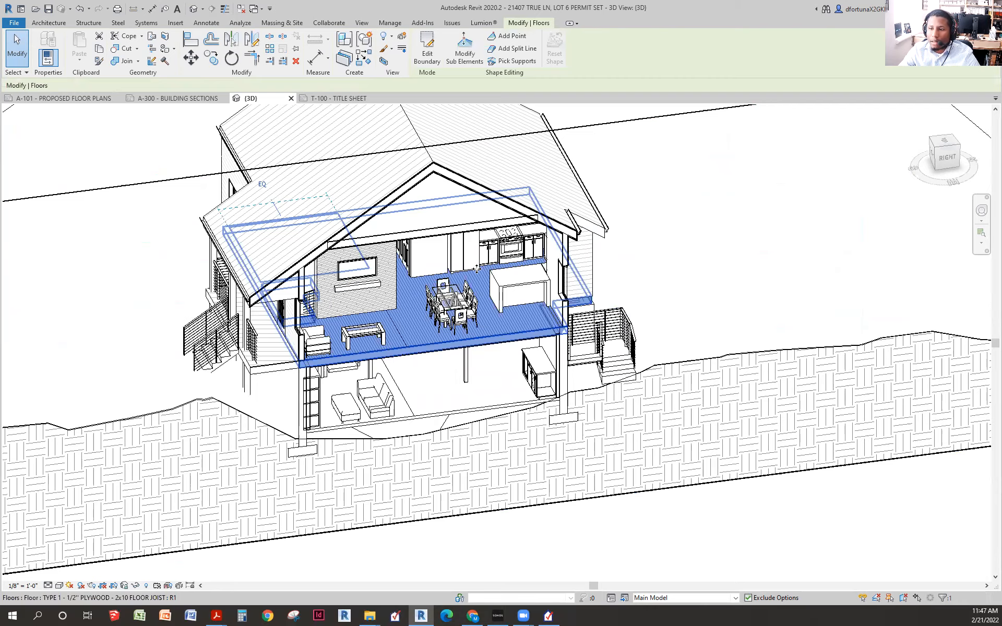
{"action": "scroll", "coordinate": [441, 315], "scroll_direction": "down", "scroll_amount": 5}
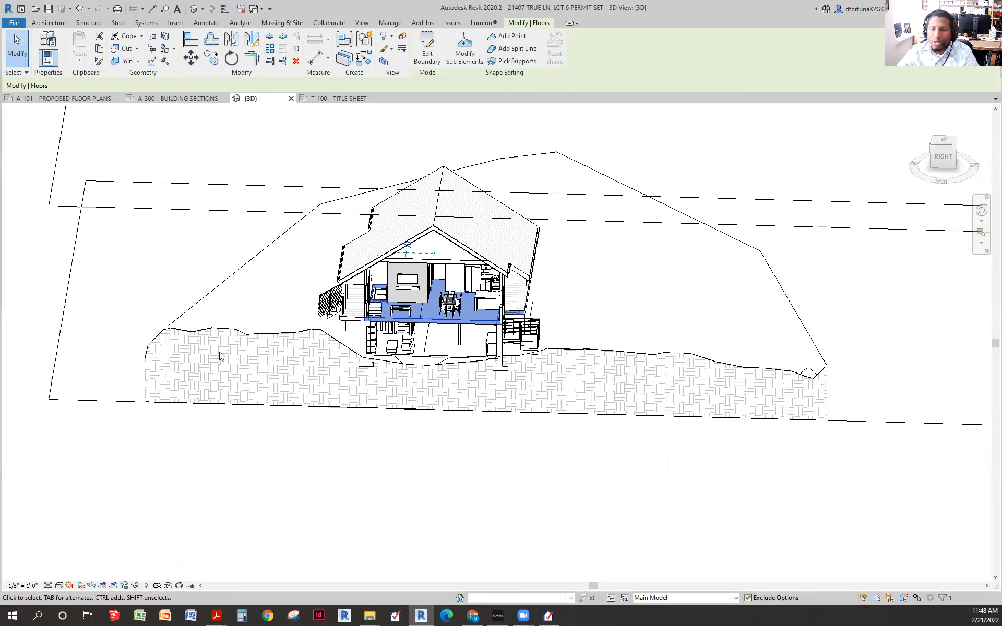
{"action": "scroll", "coordinate": [503, 328], "scroll_direction": "down", "scroll_amount": 3}
{"action": "left_click_drag", "start_coordinate": [503, 328], "coordinate": [634, 321]}
- Deselect and reselect the main floor to review its properties
{"action": "scroll", "coordinate": [580, 313], "scroll_direction": "up", "scroll_amount": 5}
{"action": "left_click", "coordinate": [794, 284]}
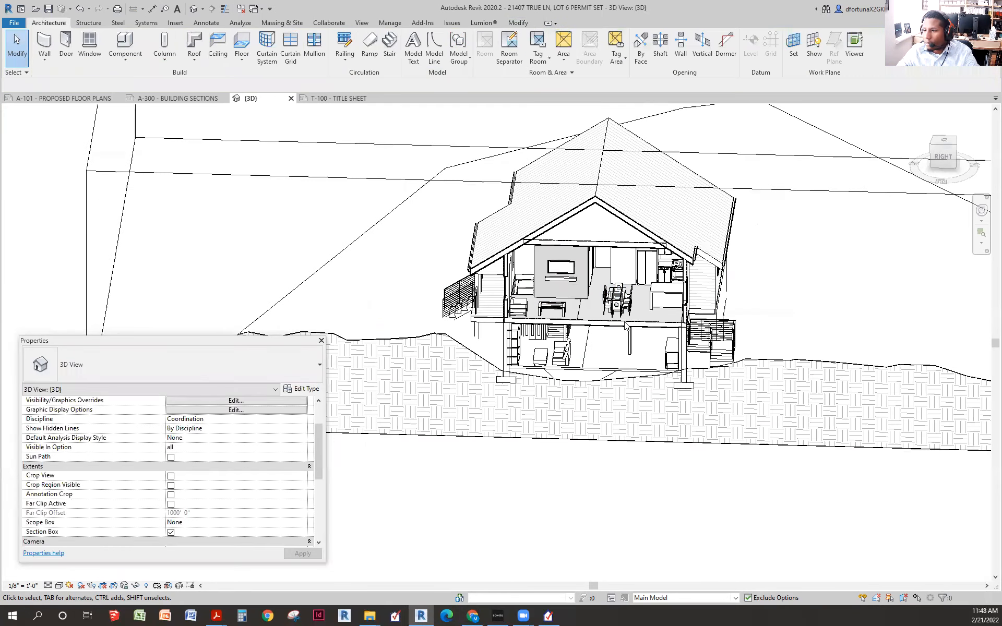
{"action": "left_click", "coordinate": [623, 324]}
{"action": "scroll", "coordinate": [576, 310], "scroll_direction": "up", "scroll_amount": 1}
{"action": "scroll", "coordinate": [575, 311], "scroll_direction": "up", "scroll_amount": 1}
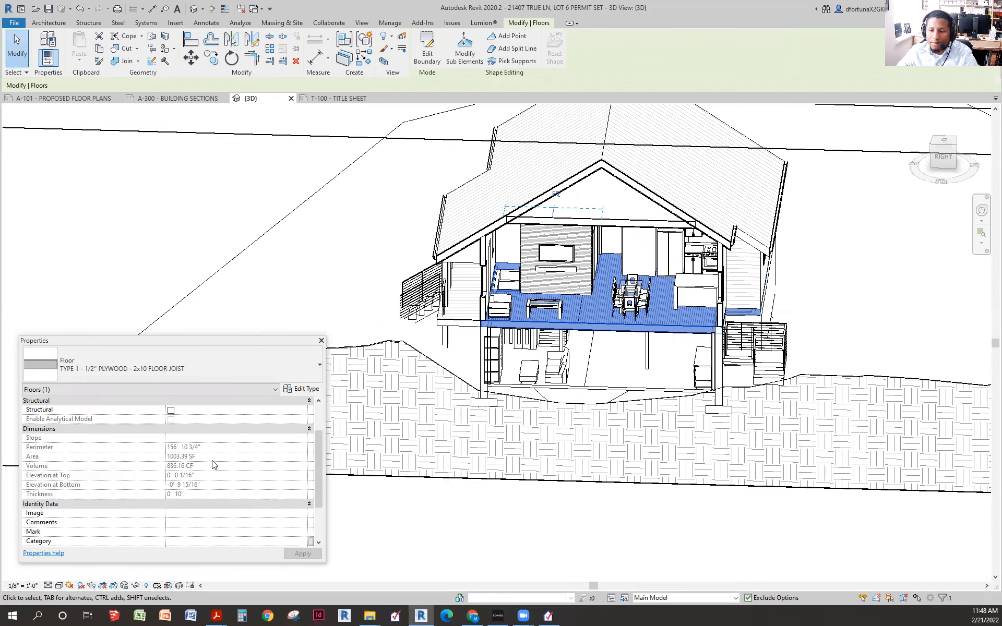
{"action": "scroll", "coordinate": [655, 322], "scroll_direction": "down", "scroll_amount": 6}
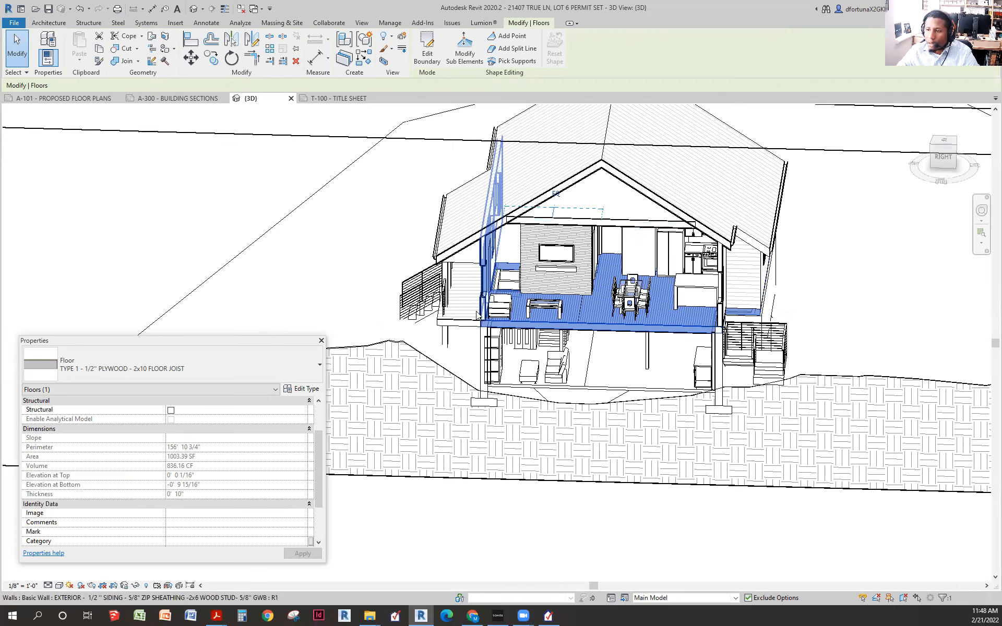
{"action": "scroll", "coordinate": [591, 352], "scroll_direction": "up", "scroll_amount": 8}
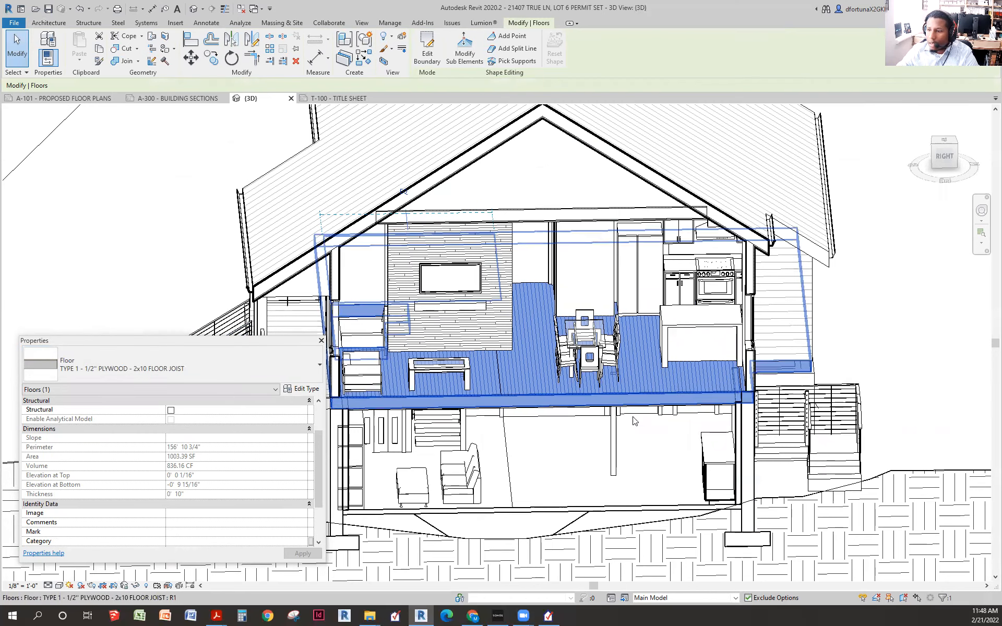
- Select the basement's 4" concrete slab floor and orbit out to see the whole site
{"action": "left_click", "coordinate": [566, 510]}
{"action": "scroll", "coordinate": [676, 401], "scroll_direction": "down", "scroll_amount": 1}
{"action": "scroll", "coordinate": [676, 406], "scroll_direction": "down", "scroll_amount": 5}
{"action": "left_click_drag", "start_coordinate": [646, 490], "coordinate": [688, 479]}
- Shift the section box down and select the 953.07 SF basement floor
{"action": "left_click", "coordinate": [698, 340]}
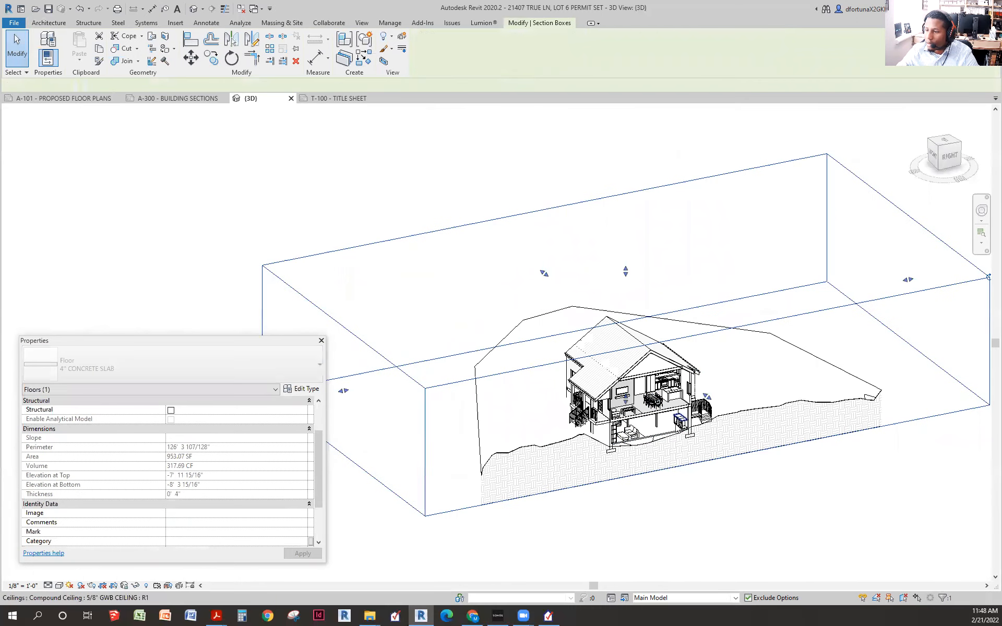
{"action": "left_click_drag", "start_coordinate": [698, 340], "coordinate": [764, 463]}
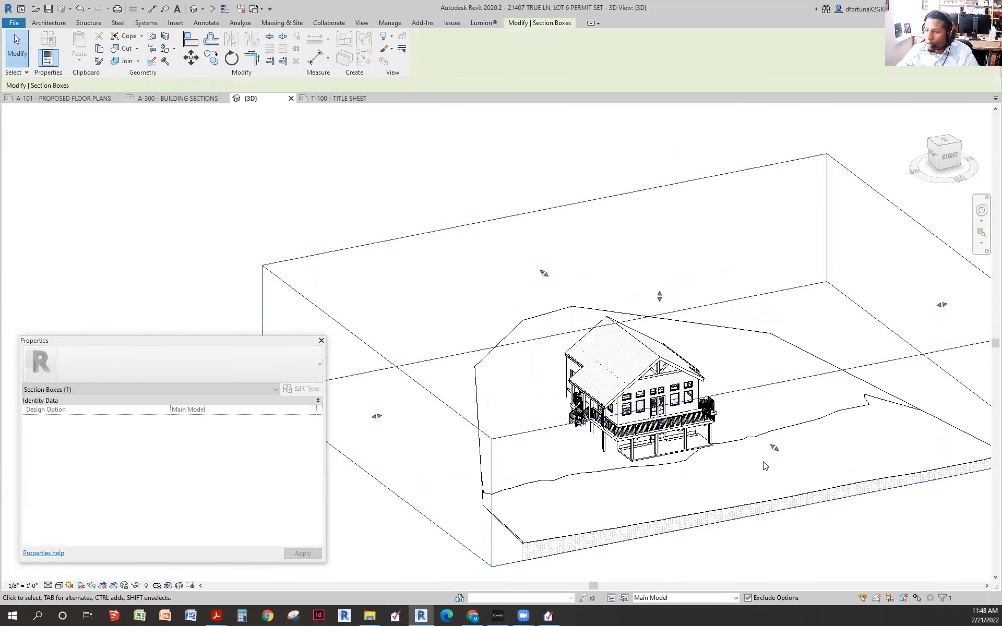
{"action": "left_click", "coordinate": [655, 454]}
{"action": "scroll", "coordinate": [674, 446], "scroll_direction": "up", "scroll_amount": 4}
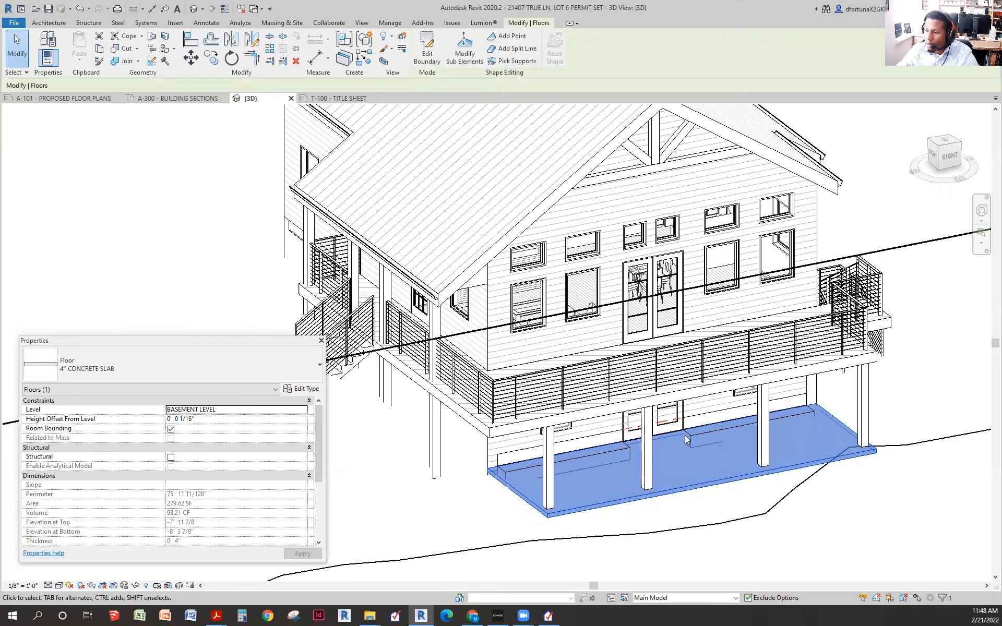
{"action": "scroll", "coordinate": [662, 434], "scroll_direction": "down", "scroll_amount": 4}
{"action": "left_click", "coordinate": [675, 435]}
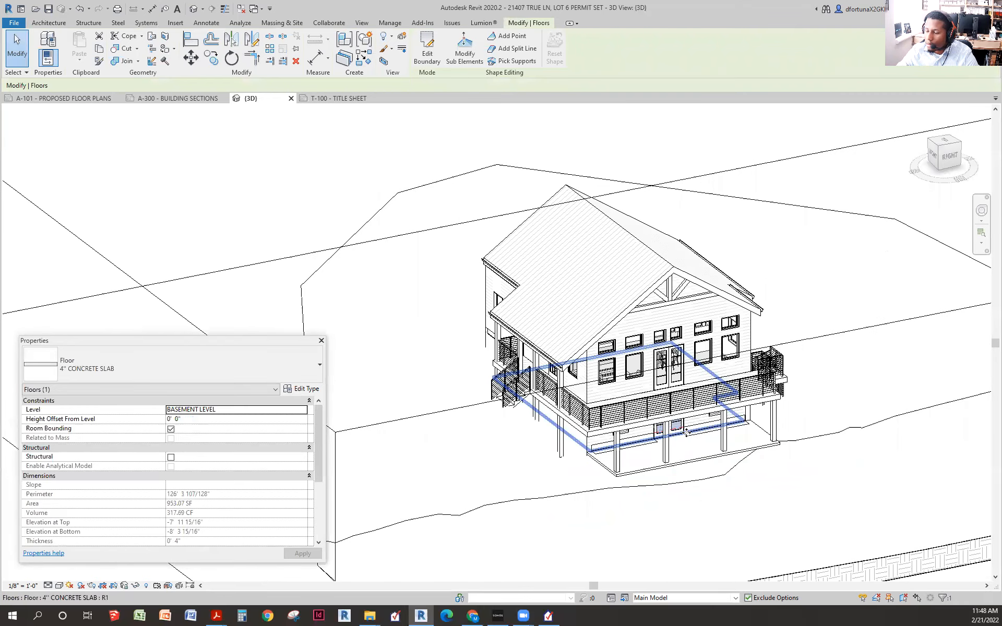
{"action": "scroll", "coordinate": [598, 399], "scroll_direction": "down", "scroll_amount": 3}
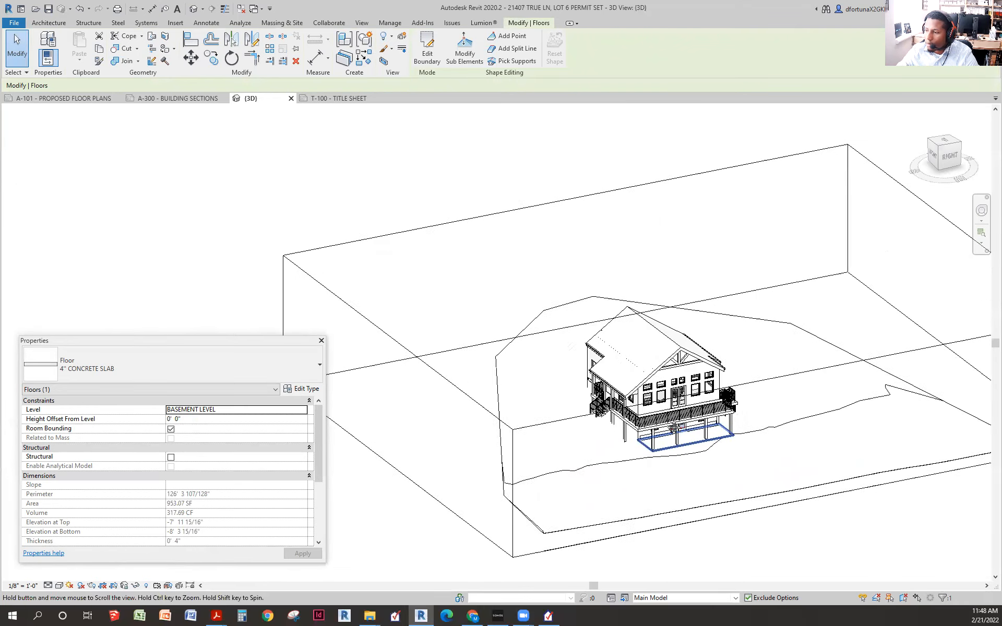
- Pull a section face inward to expose the basement slab, then go to sheet A-101 PROPOSED FLOOR PLANS
{"action": "left_click", "coordinate": [811, 355]}
{"action": "left_click_drag", "start_coordinate": [738, 415], "coordinate": [662, 358]}
{"action": "scroll", "coordinate": [622, 410], "scroll_direction": "up", "scroll_amount": 3}
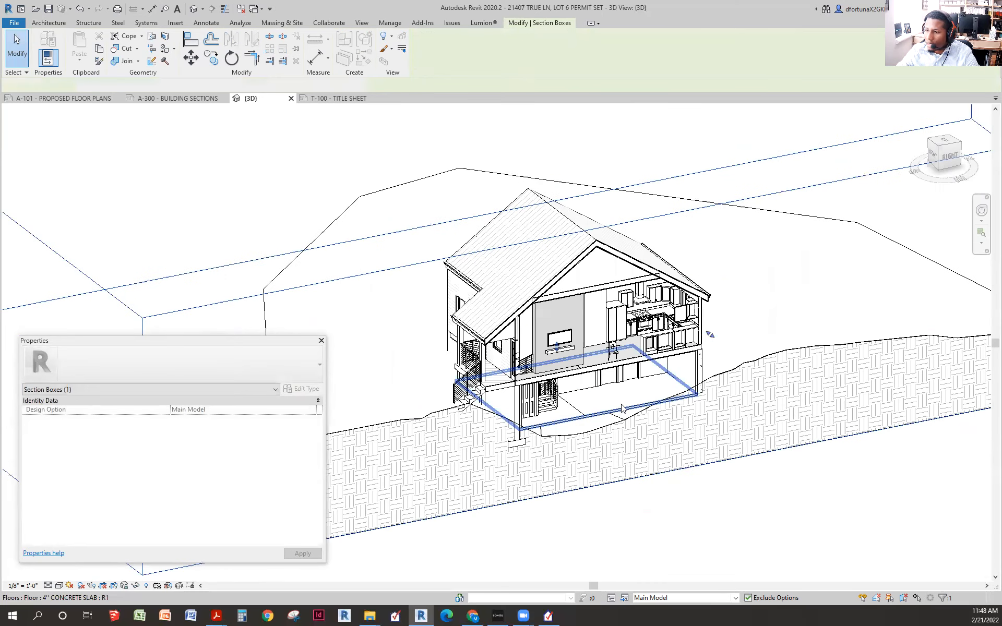
{"action": "left_click", "coordinate": [621, 411]}
{"action": "scroll", "coordinate": [620, 416], "scroll_direction": "up", "scroll_amount": 3}
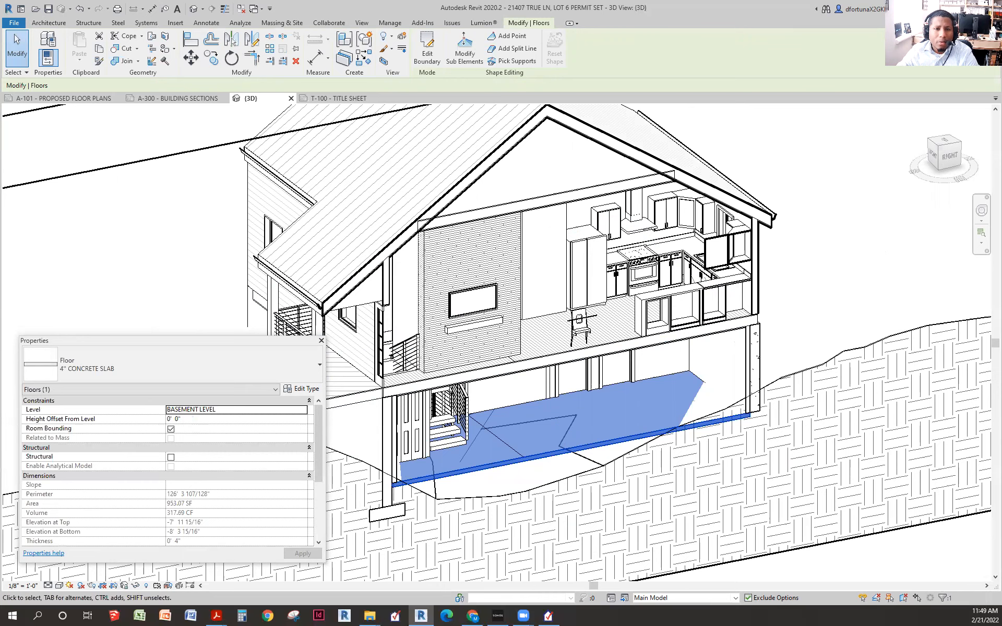
{"action": "key", "text": "ctrl+Tab"}
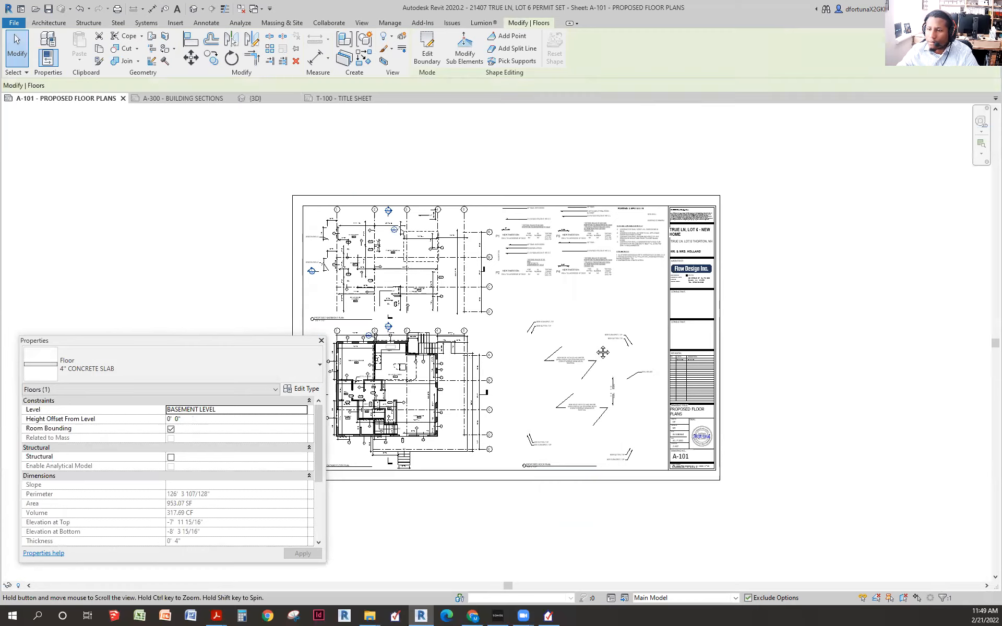
- Activate the basement plan viewport and select the floor slab to read its 953.07 SF area
{"action": "scroll", "coordinate": [506, 266], "scroll_direction": "up", "scroll_amount": 3}
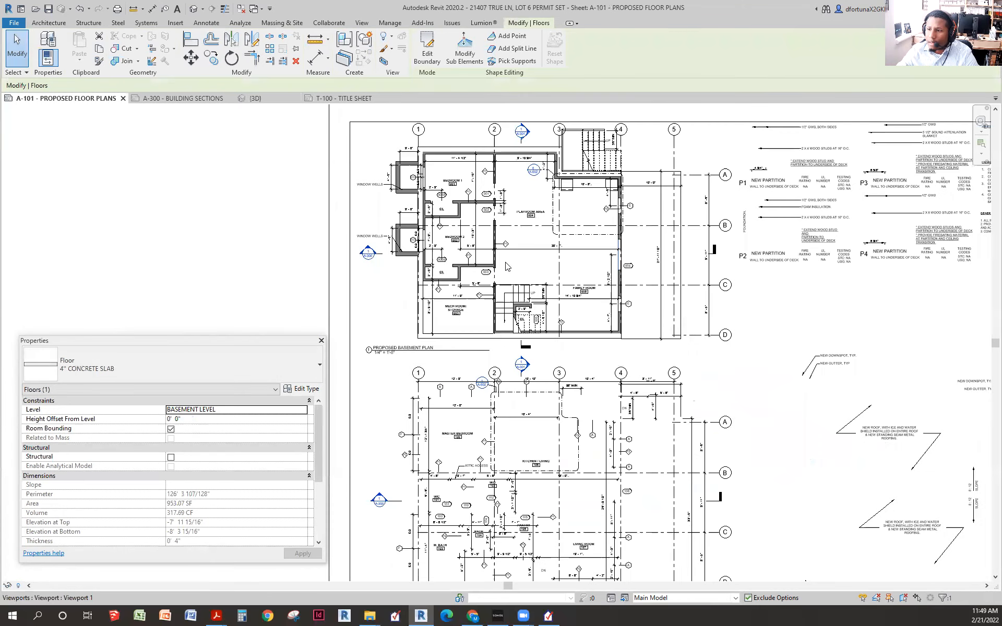
{"action": "scroll", "coordinate": [574, 264], "scroll_direction": "up", "scroll_amount": 2}
{"action": "left_click", "coordinate": [606, 270]}
{"action": "double_click", "coordinate": [607, 269]}
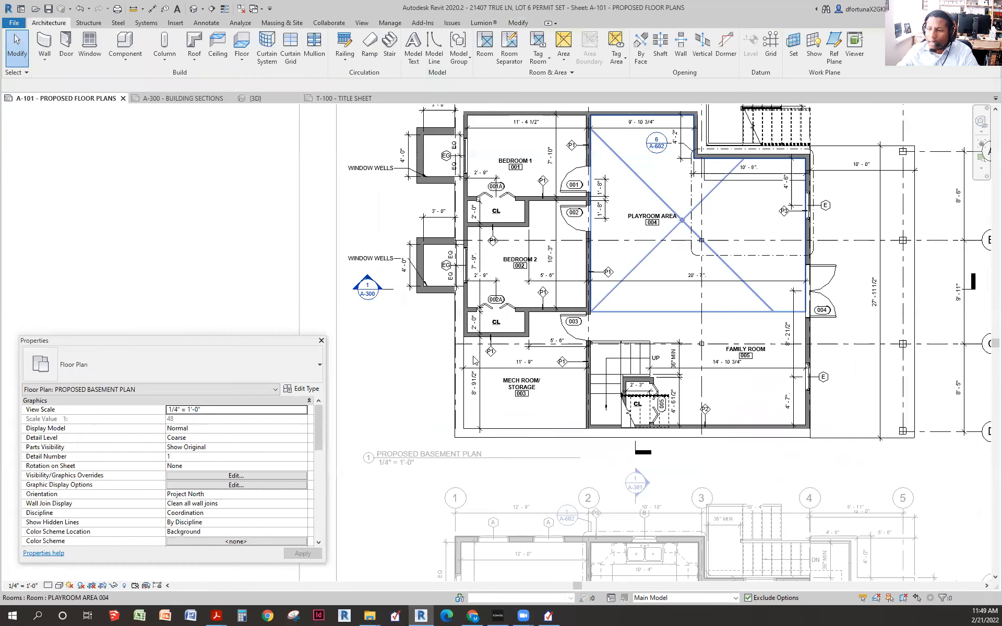
{"action": "scroll", "coordinate": [509, 427], "scroll_direction": "up", "scroll_amount": 2}
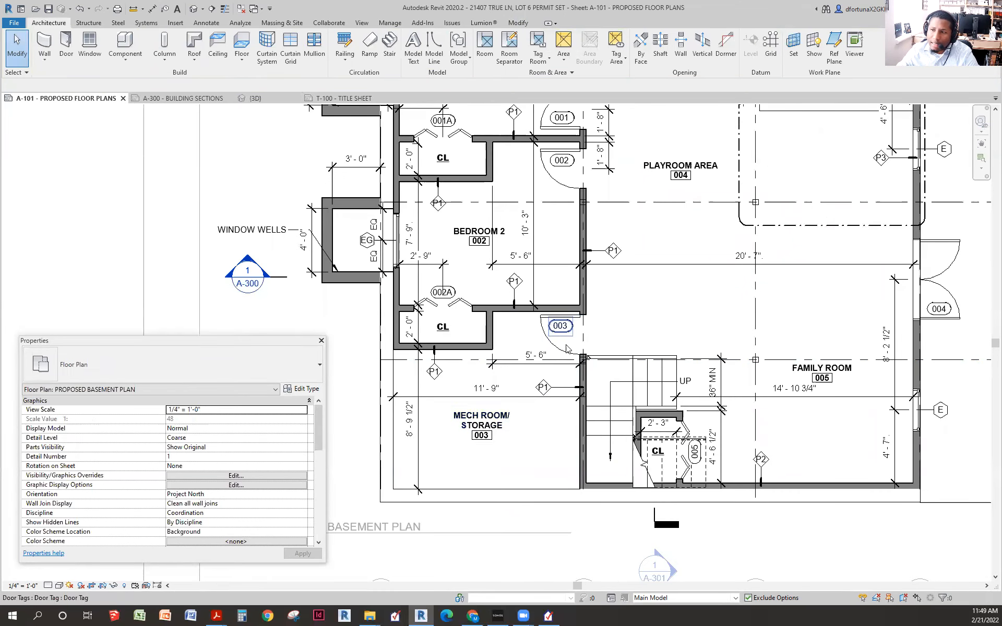
{"action": "left_click", "coordinate": [457, 385]}
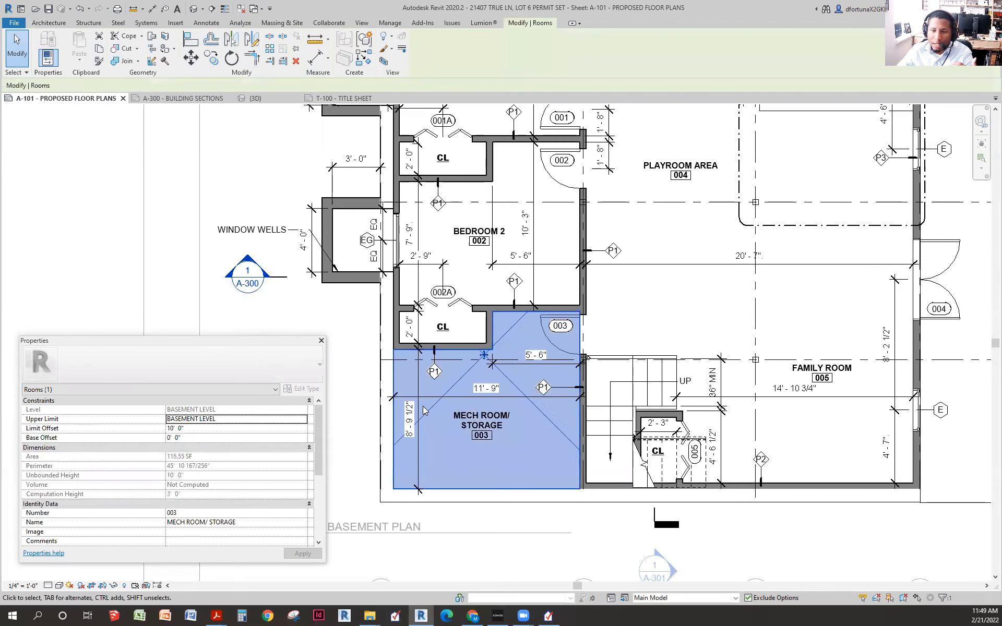
{"action": "left_click", "coordinate": [913, 294]}
{"action": "left_click", "coordinate": [737, 303]}
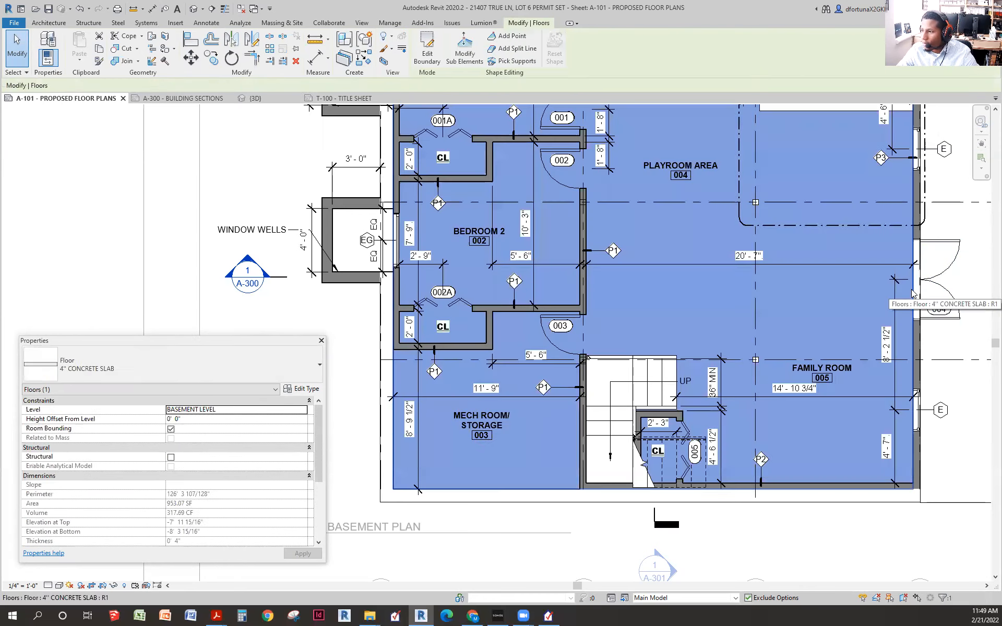
- Select the MECH ROOM/STORAGE room (116.55 SF) and bring up the Calculator
{"action": "scroll", "coordinate": [737, 303], "scroll_direction": "down", "scroll_amount": 2}
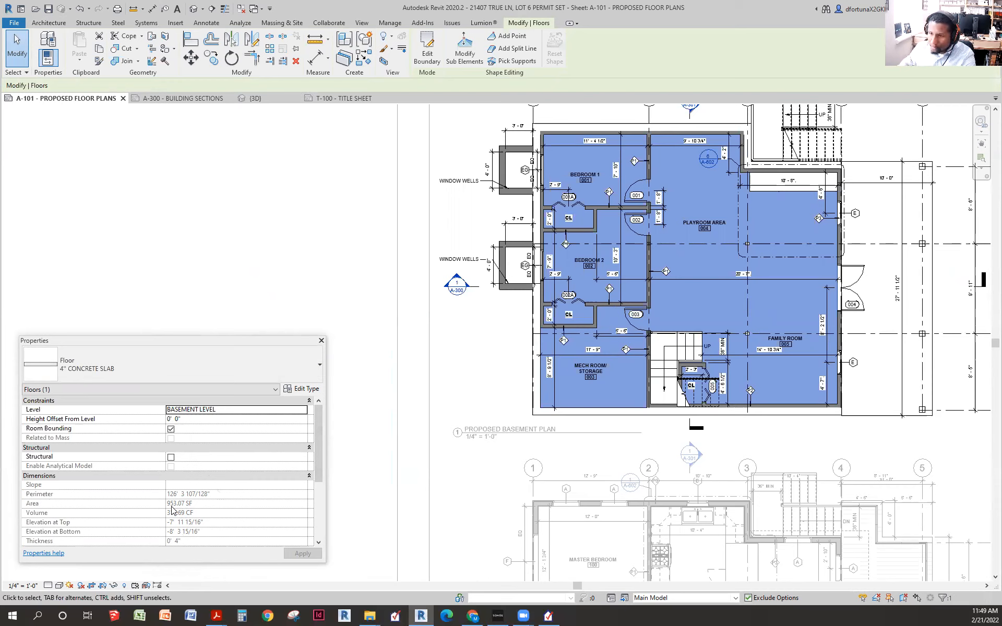
{"action": "left_click", "coordinate": [631, 373]}
{"action": "scroll", "coordinate": [631, 373], "scroll_direction": "up", "scroll_amount": 2}
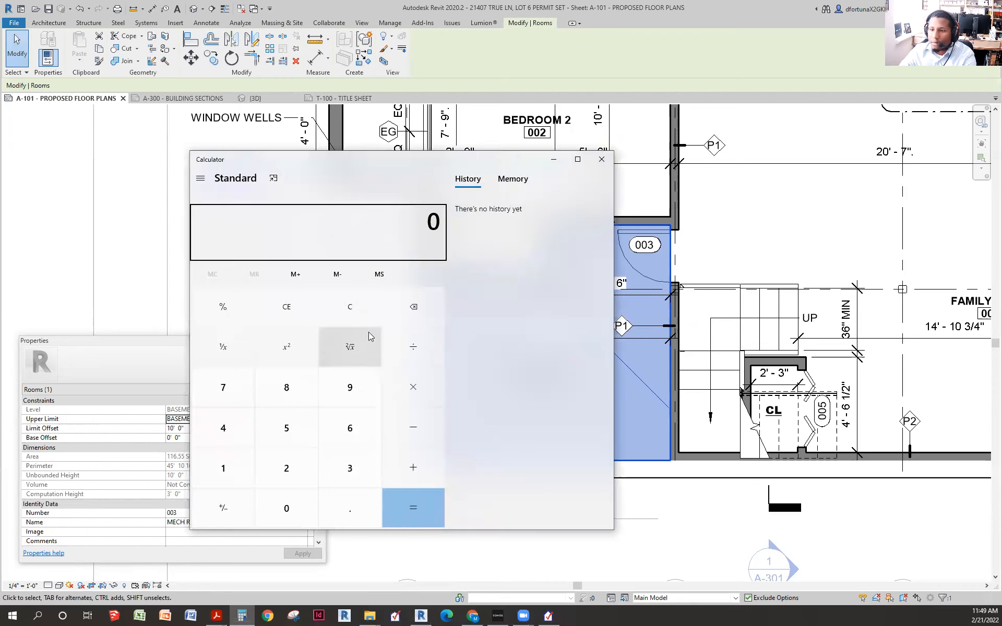
{"action": "left_click", "coordinate": [349, 315]}
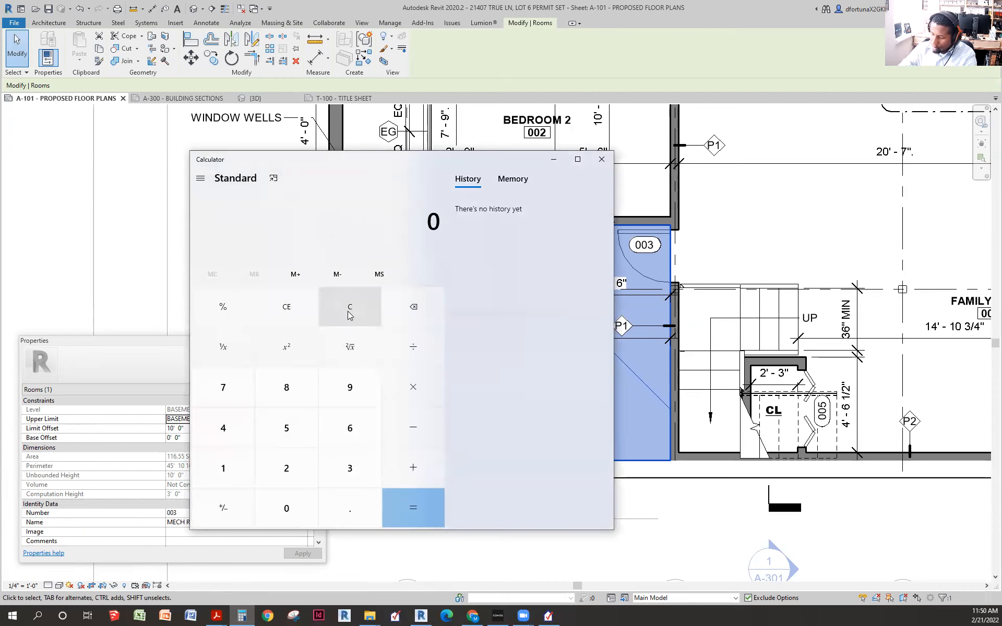
- Calculate 953 − 117 + 1003 to get 1,839
{"action": "type", "text": "953 - "}
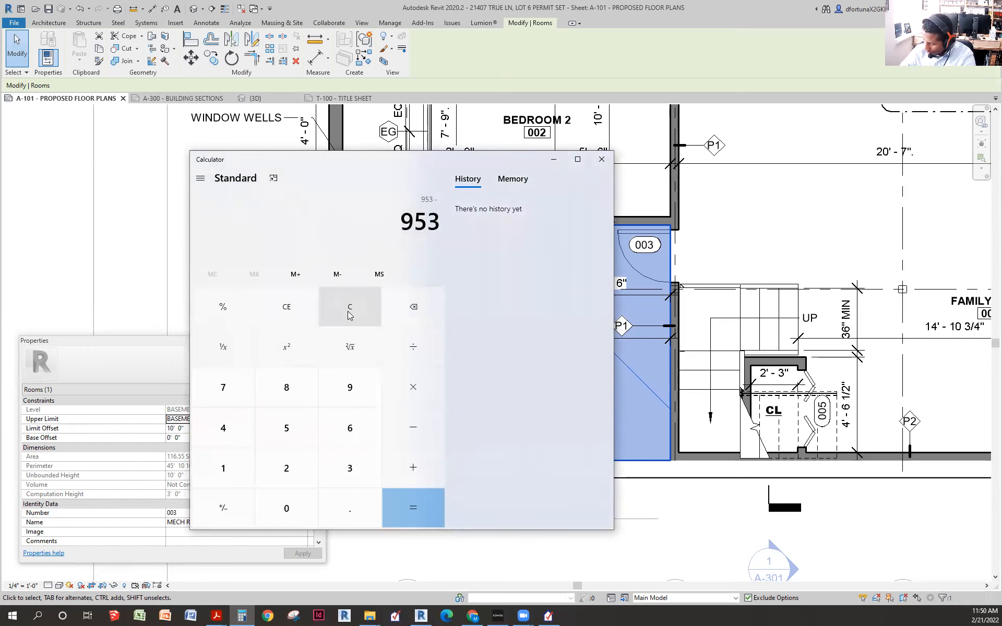
{"action": "type", "text": "117"}
{"action": "left_click", "coordinate": [407, 506]}
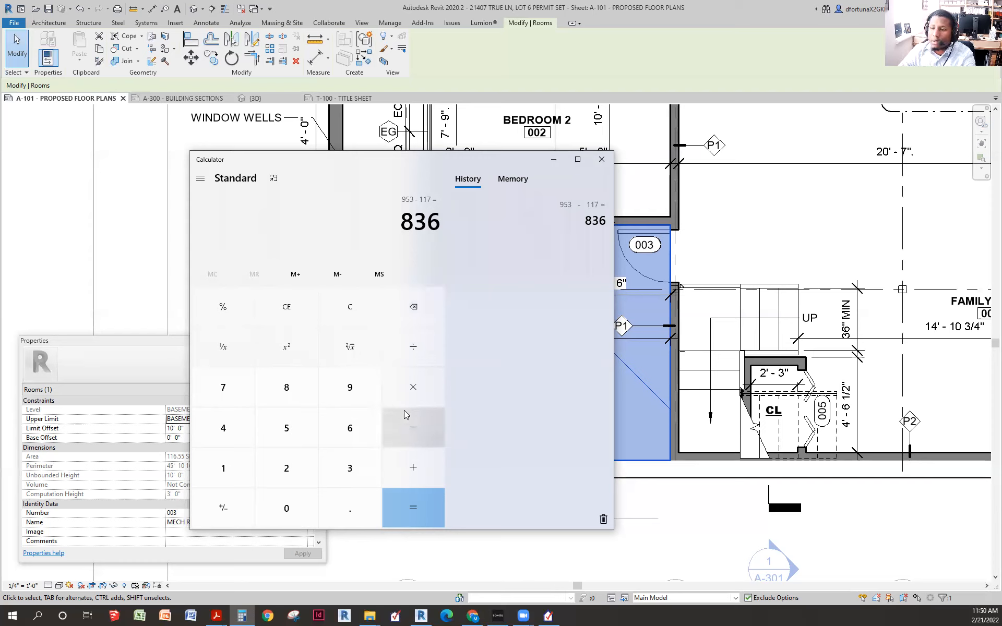
{"action": "left_click", "coordinate": [423, 465]}
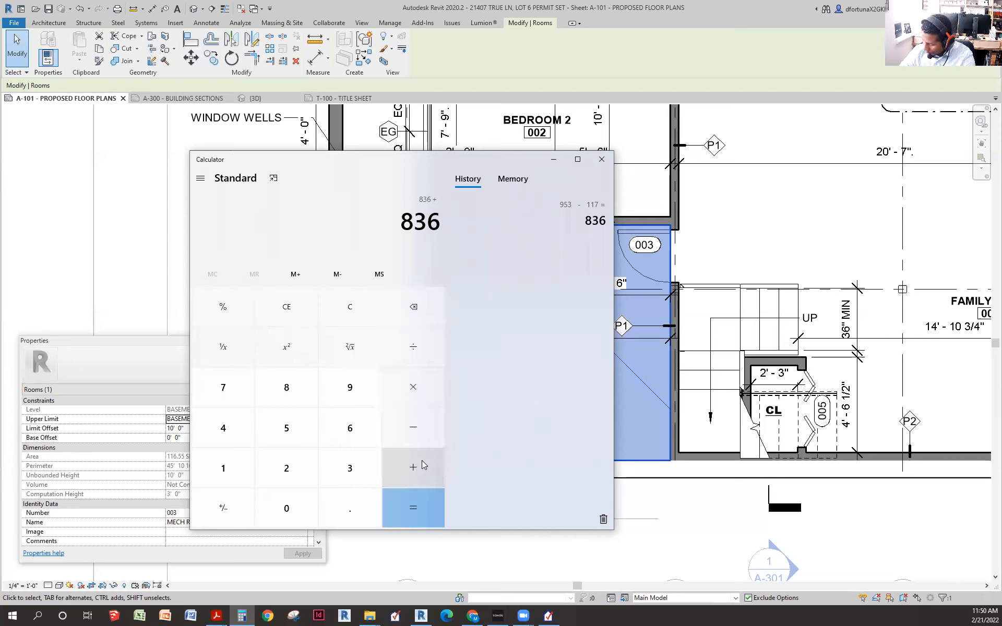
{"action": "type", "text": "1003"}
{"action": "key", "text": "Return"}
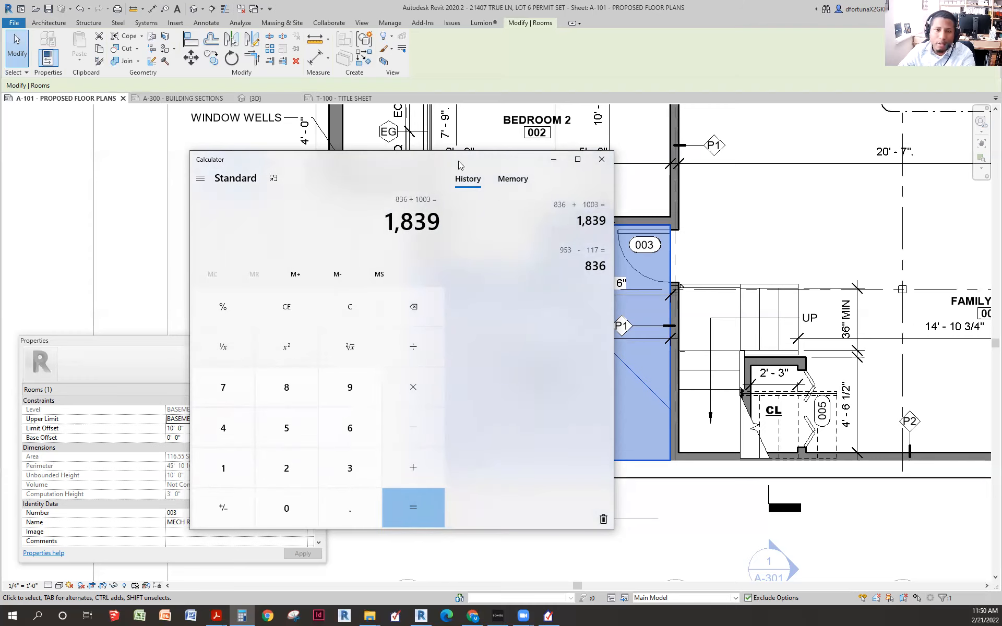
- Return to the REScheck project and select the Conditioned Floor Area field
{"action": "left_click", "coordinate": [100, 415]}
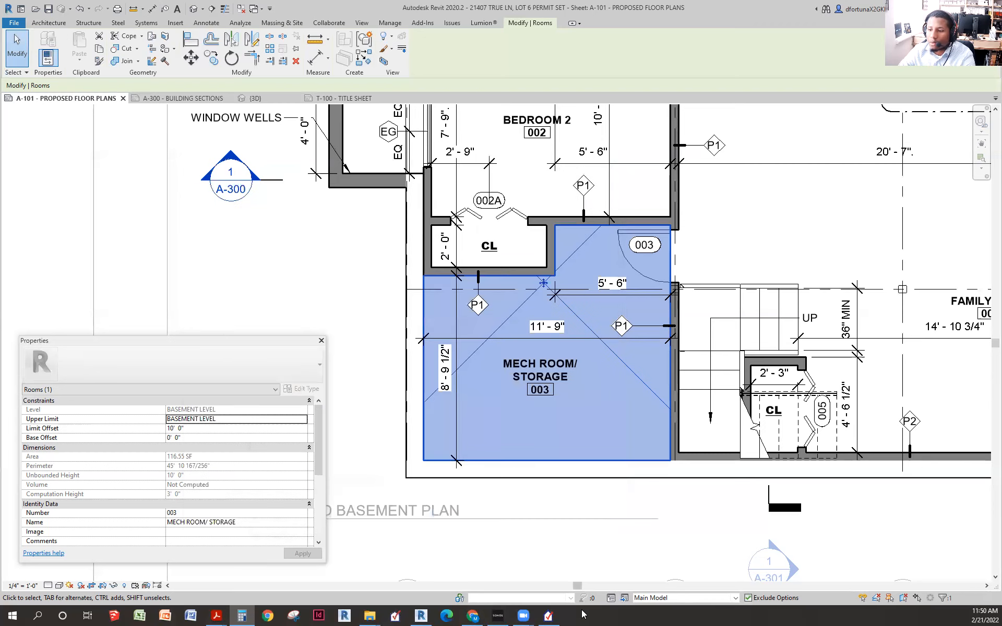
{"action": "left_click", "coordinate": [546, 612]}
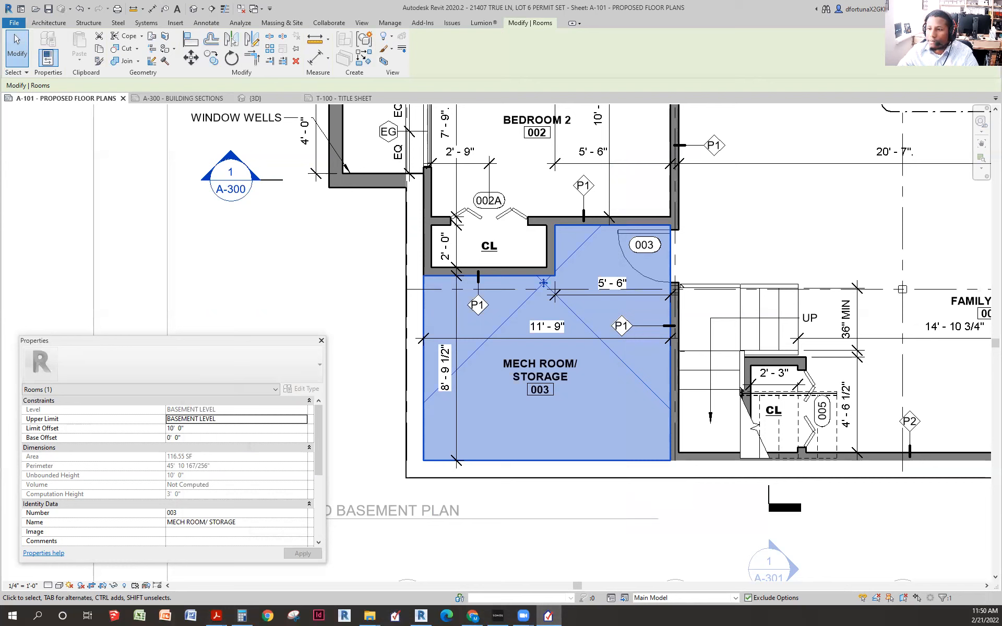
{"action": "left_click", "coordinate": [448, 357]}
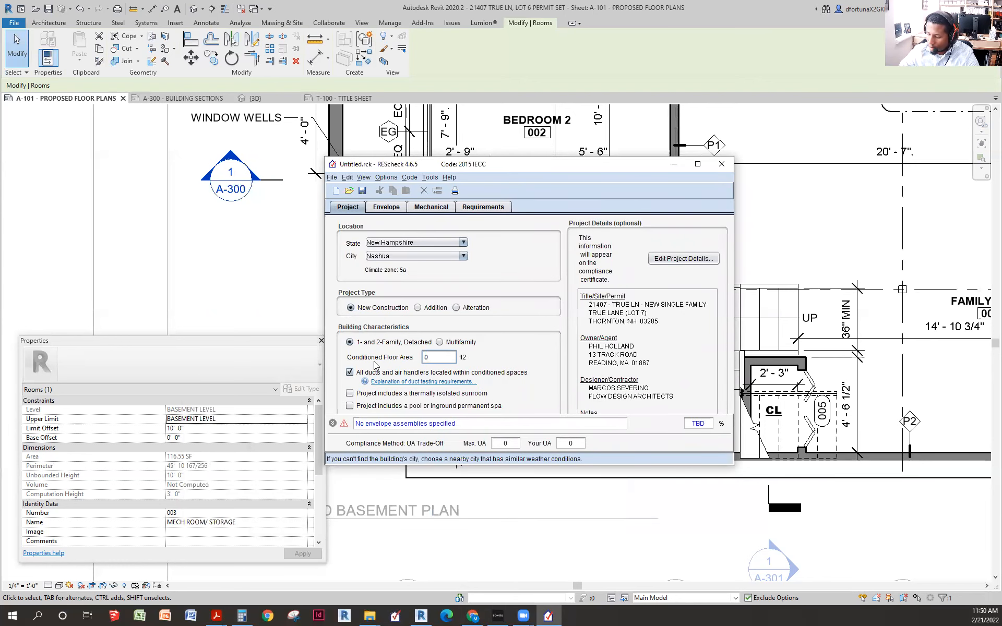
- Enter 1839 as the Conditioned Floor Area and bring up the Save dialog
{"action": "type", "text": "18"}
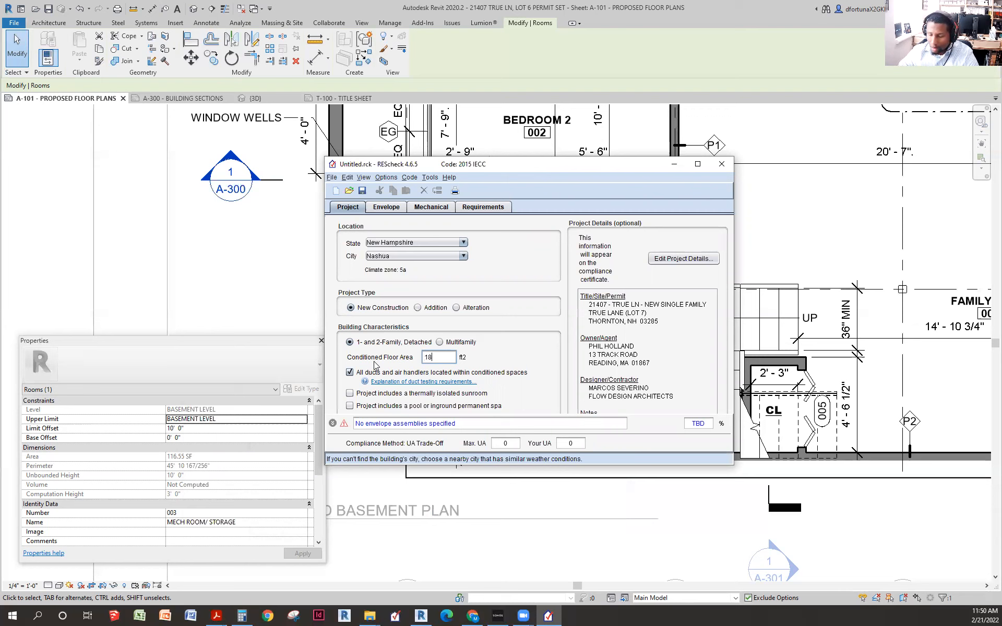
{"action": "type", "text": "39"}
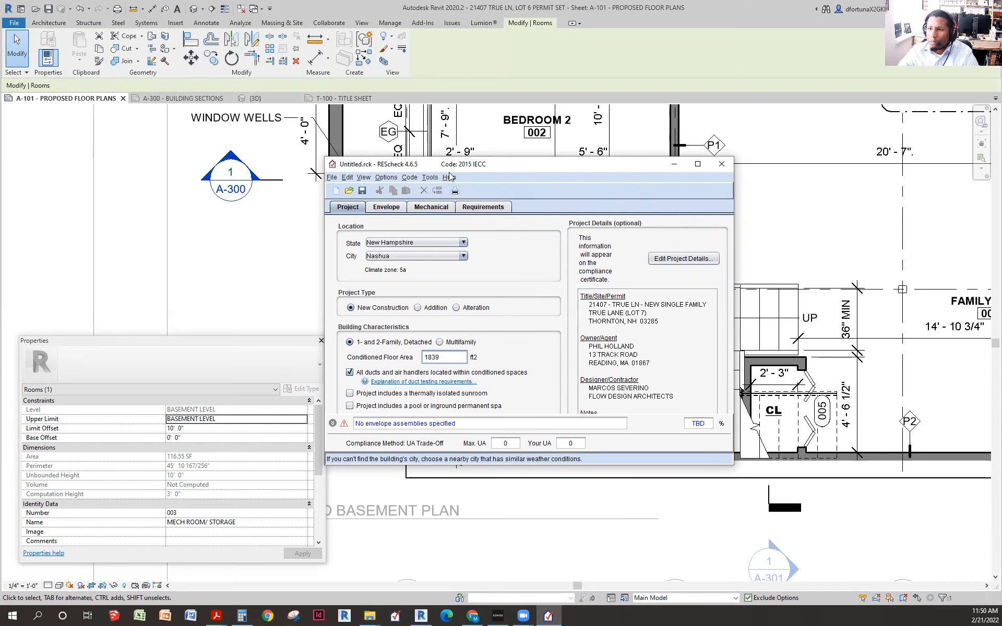
{"action": "left_click_drag", "start_coordinate": [368, 159], "coordinate": [408, 171]}
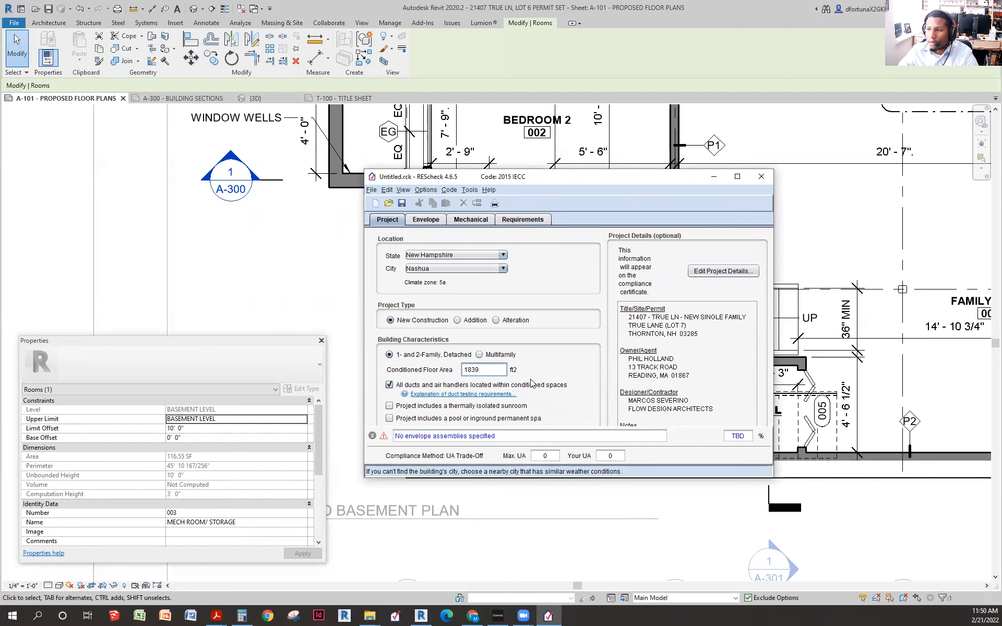
{"action": "left_click", "coordinate": [402, 204]}
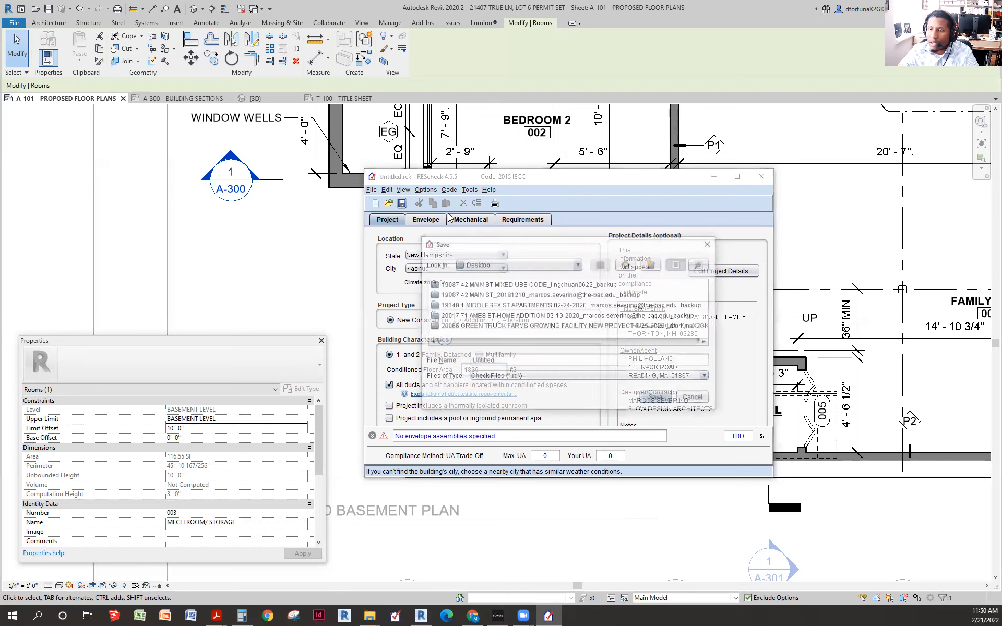
{"action": "left_click", "coordinate": [535, 361]}
{"action": "double_click", "coordinate": [541, 365]}
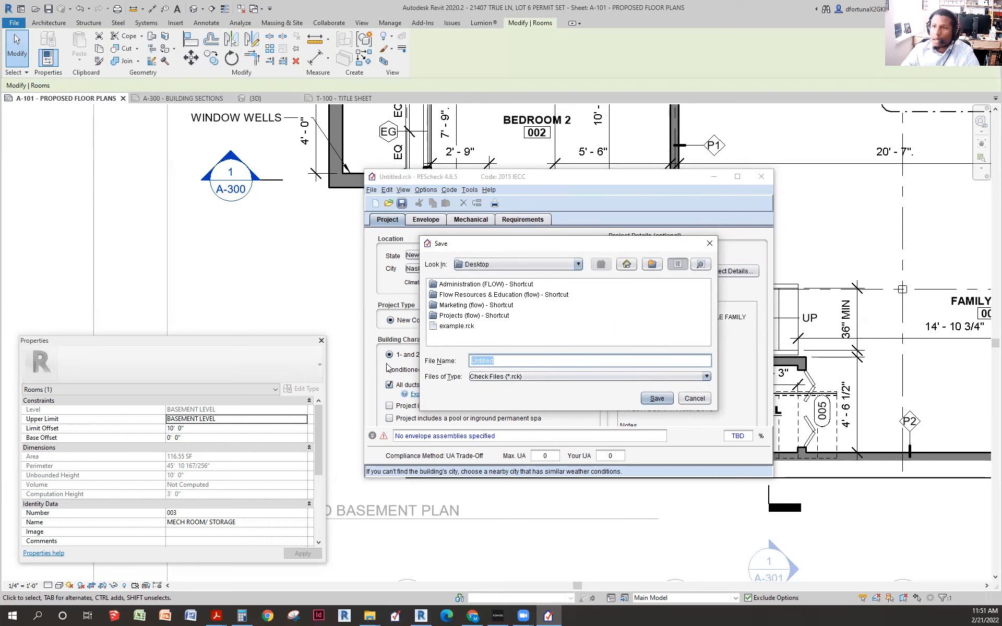
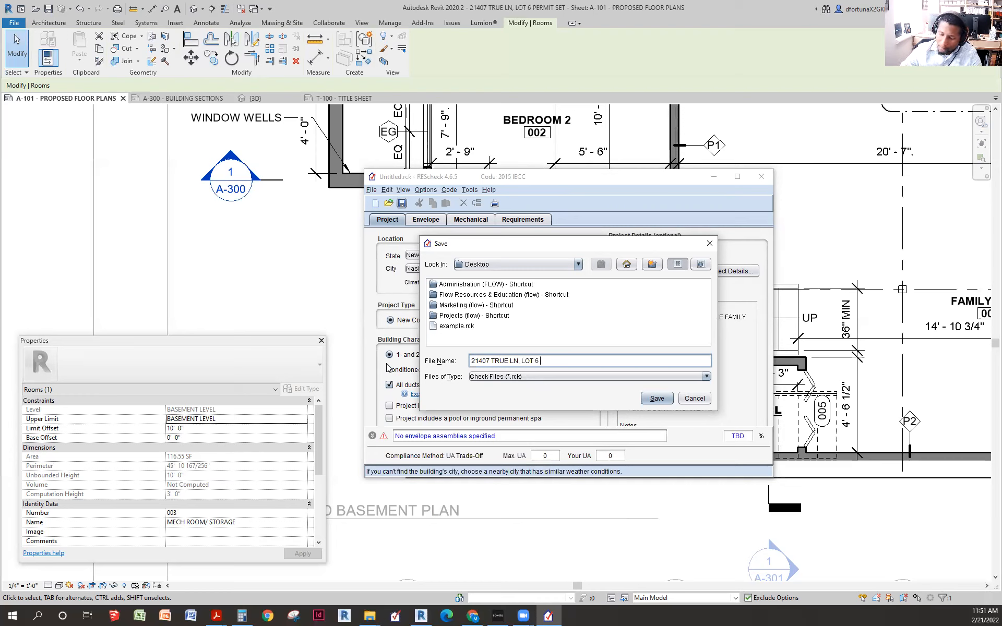
{"action": "type", "text": "_ENERGY"}
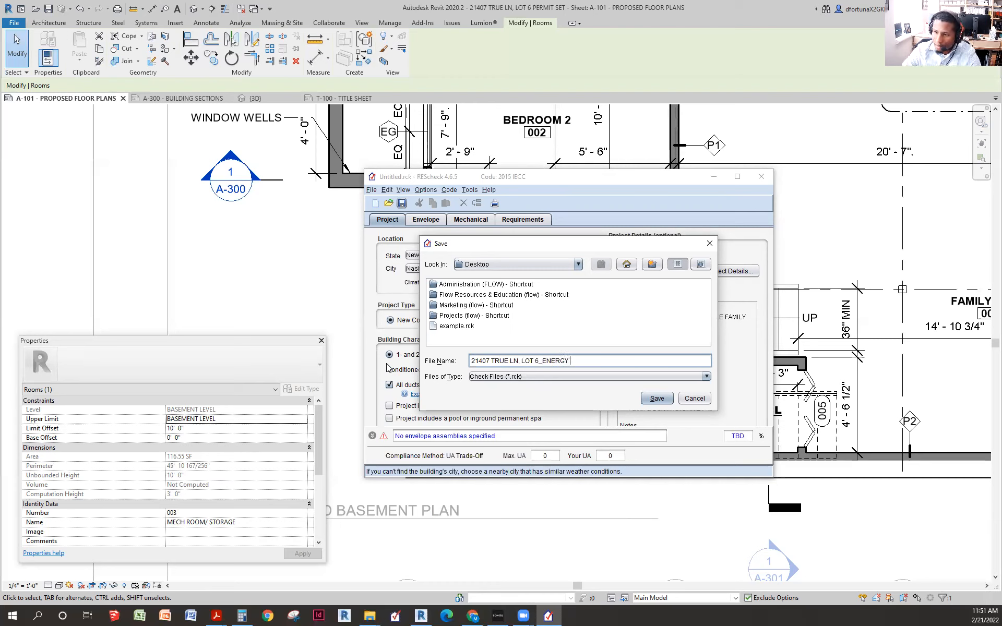
{"action": "type", "text": " ANAL"}
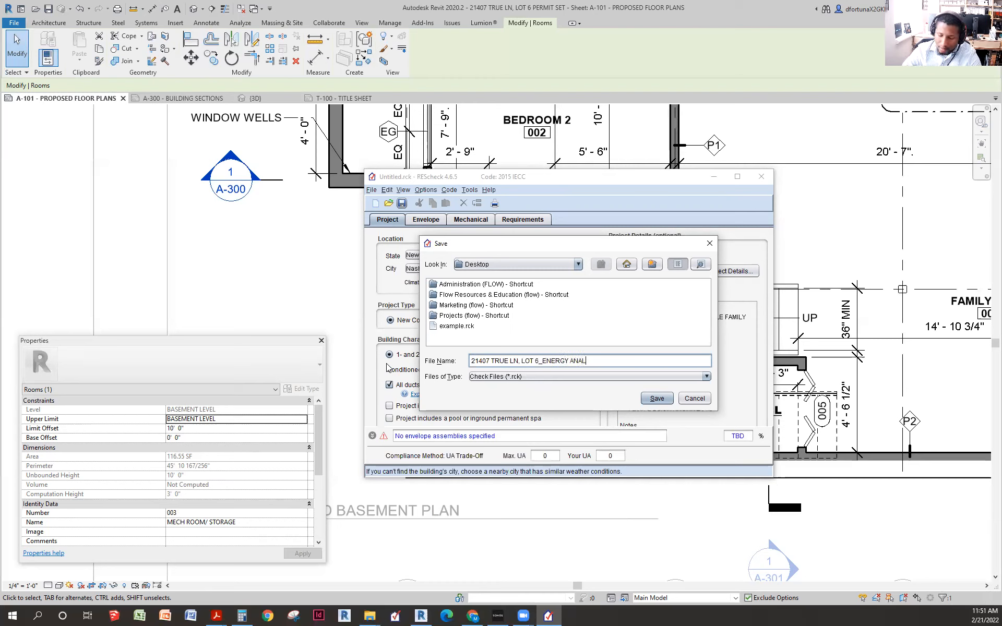
{"action": "type", "text": "YSIUSIS_20"}
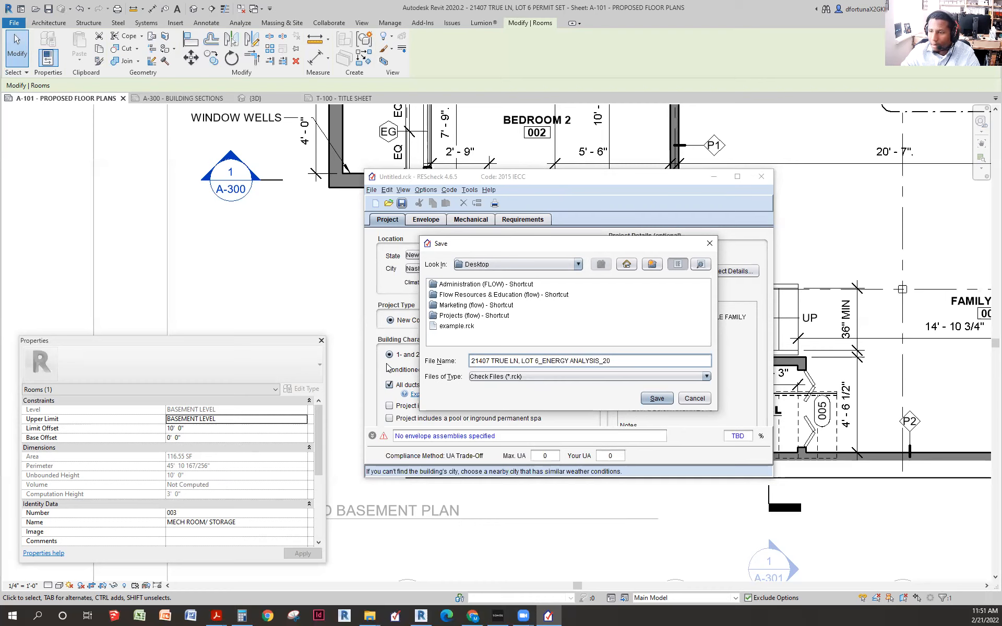
{"action": "type", "text": "22-02-21"}
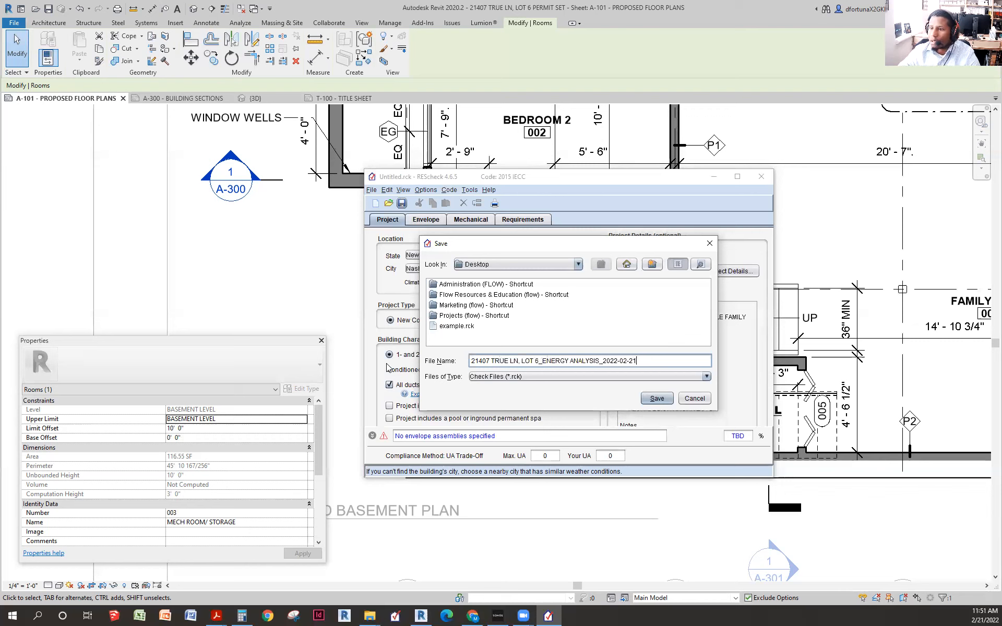
- Browse the Look In save locations via This PC, ending back on the Desktop
{"action": "left_click", "coordinate": [544, 264]}
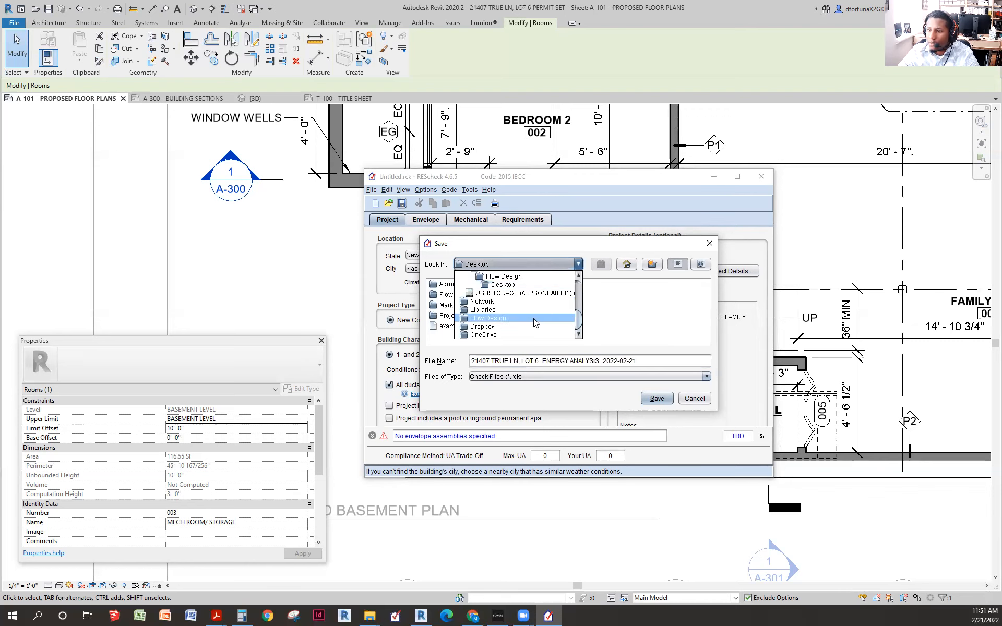
{"action": "scroll", "coordinate": [538, 292], "scroll_direction": "up", "scroll_amount": 5}
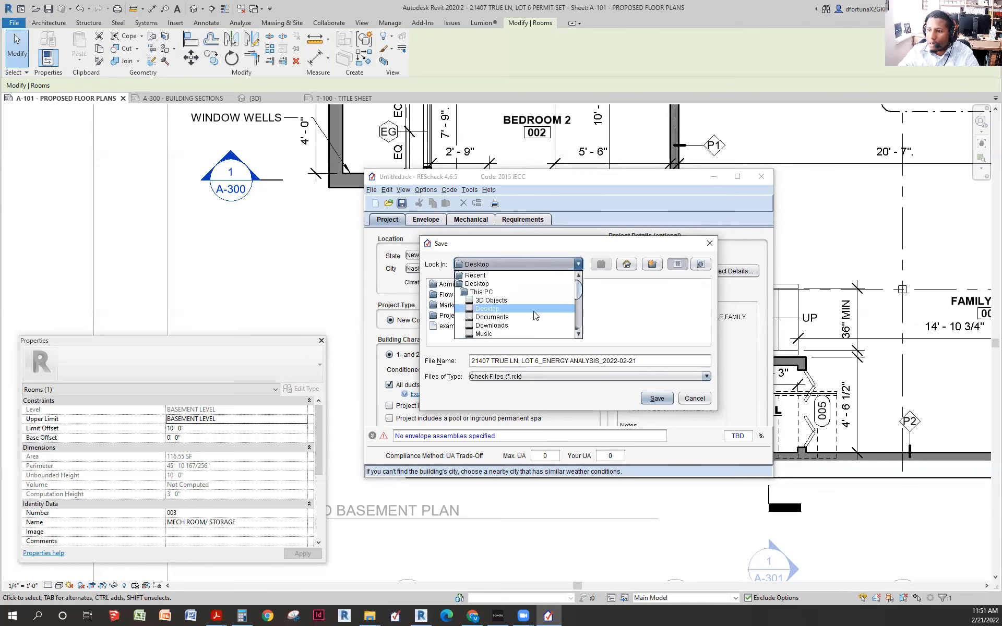
{"action": "left_click", "coordinate": [505, 293]}
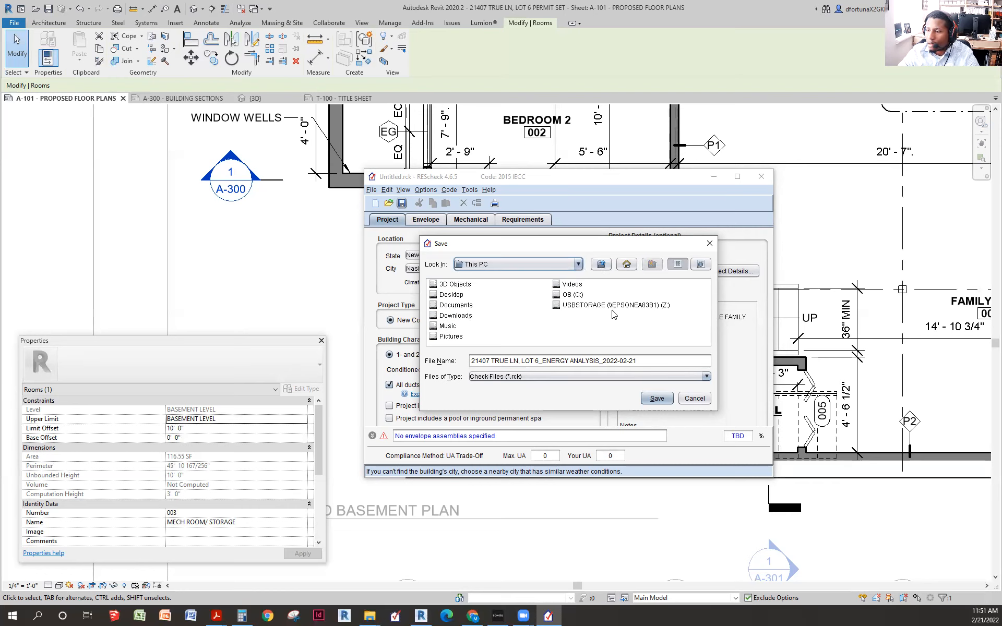
{"action": "left_click", "coordinate": [562, 265]}
{"action": "scroll", "coordinate": [524, 308], "scroll_direction": "down", "scroll_amount": 3}
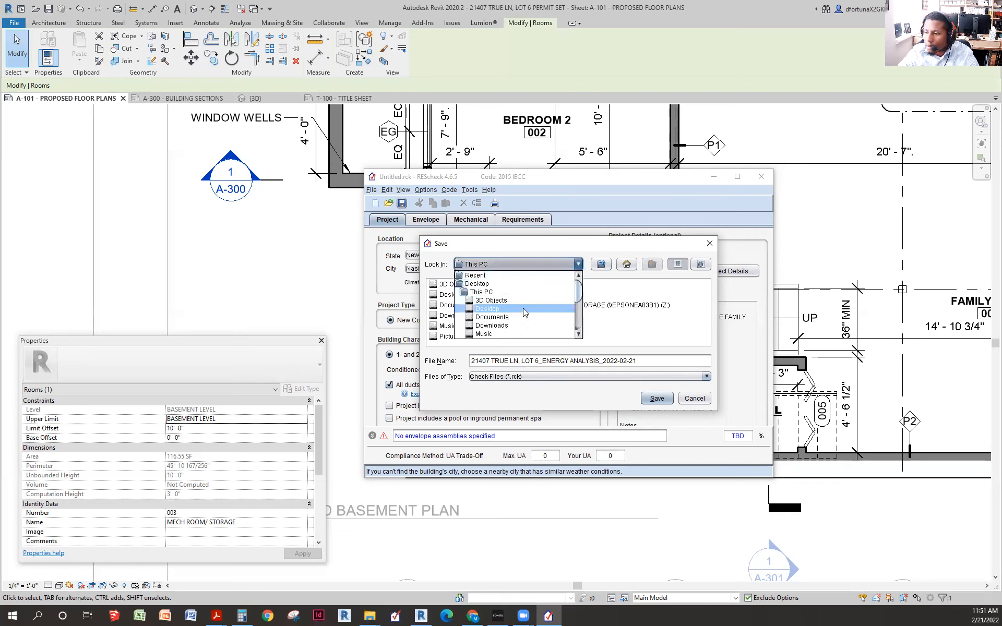
{"action": "scroll", "coordinate": [525, 312], "scroll_direction": "down", "scroll_amount": 1}
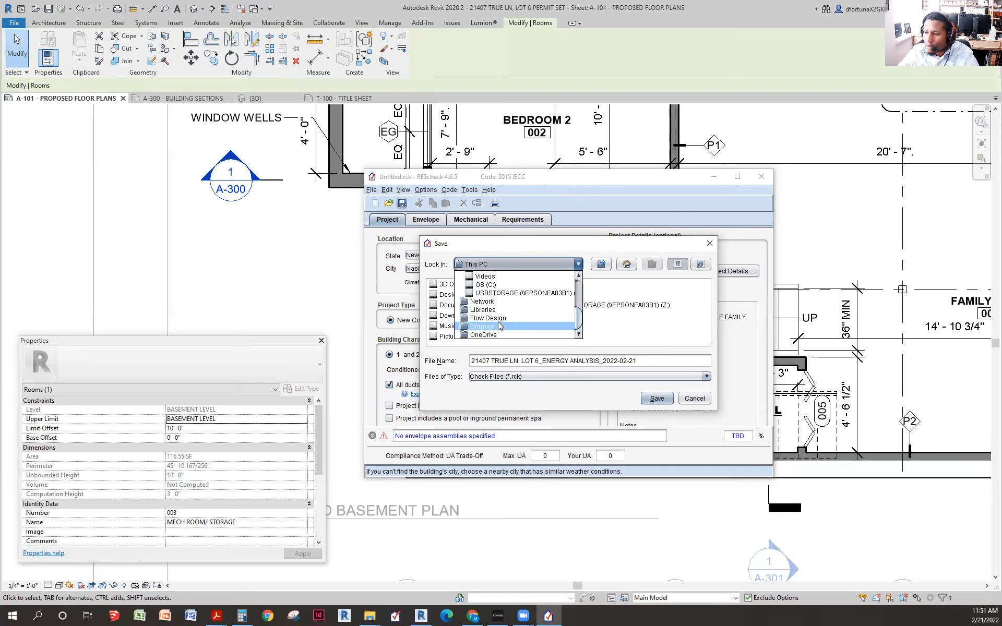
{"action": "scroll", "coordinate": [499, 320], "scroll_direction": "up", "scroll_amount": 3}
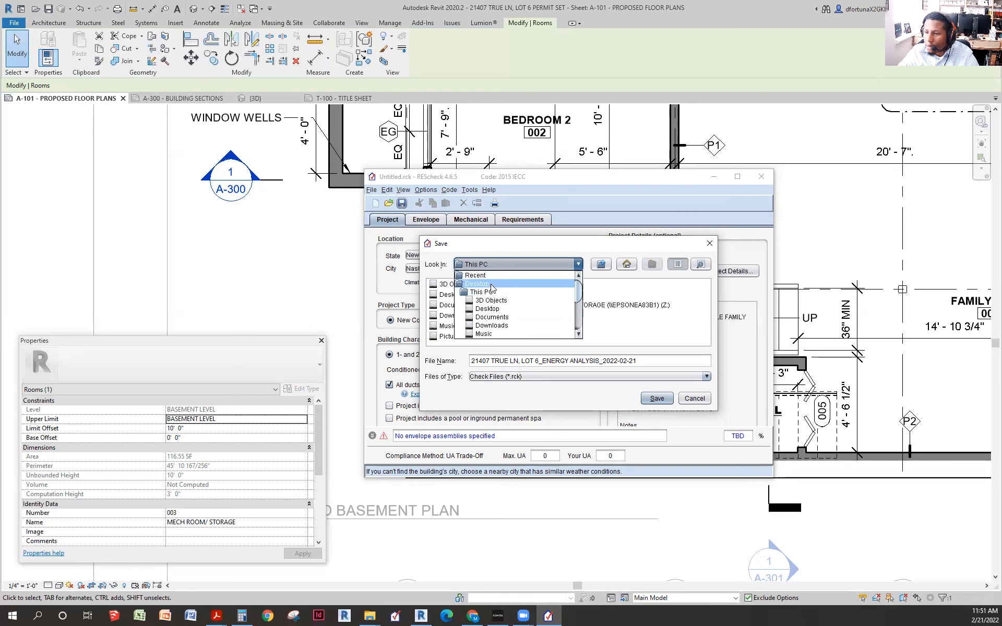
{"action": "left_click", "coordinate": [522, 284]}
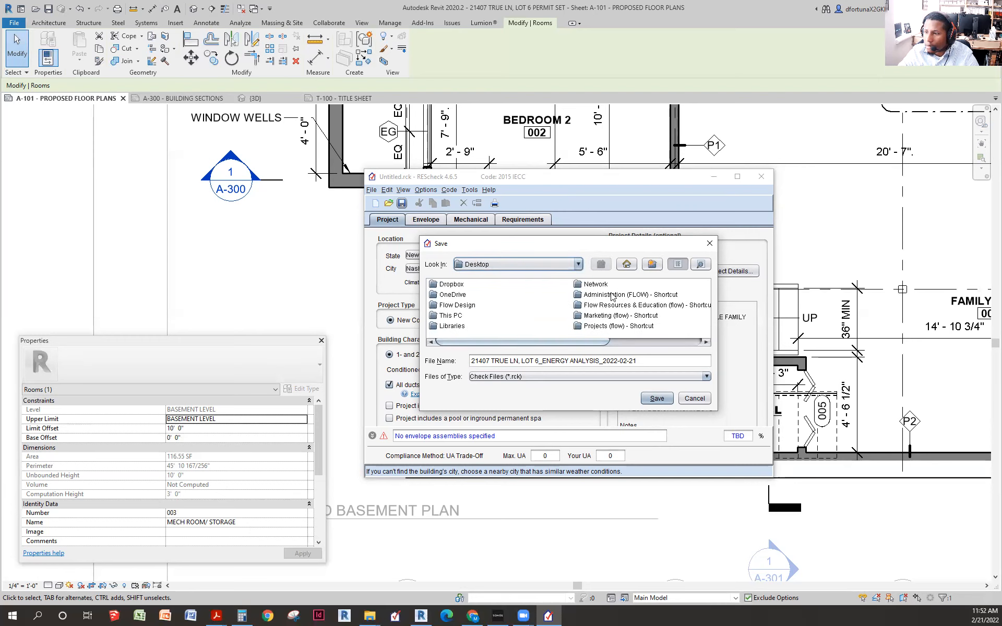
- Save into Projects > Architecture > 2021 > job folder > C_Design > Code Analysis
{"action": "double_click", "coordinate": [602, 327]}
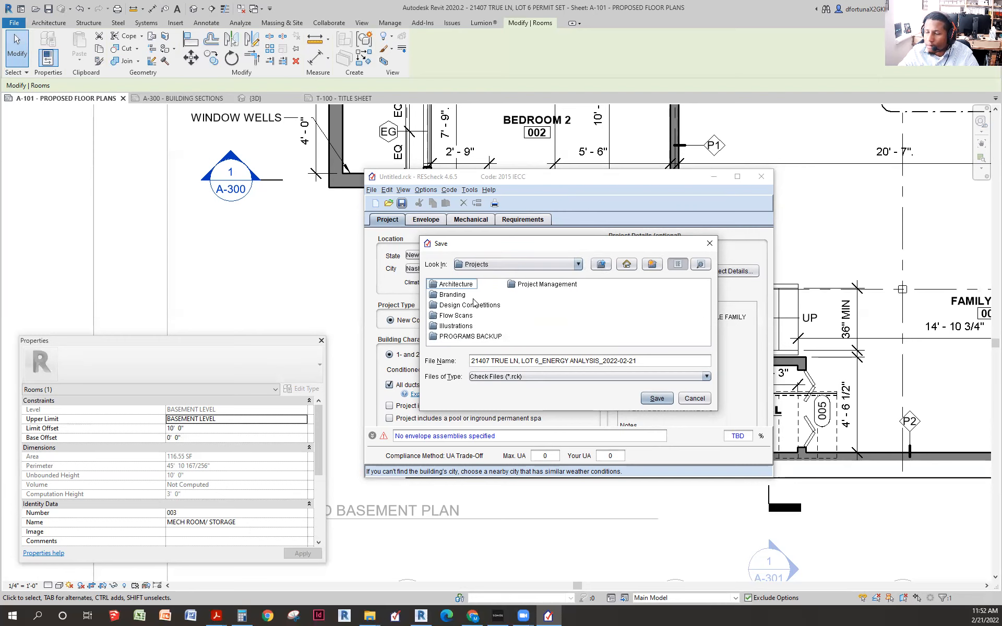
{"action": "double_click", "coordinate": [460, 284]}
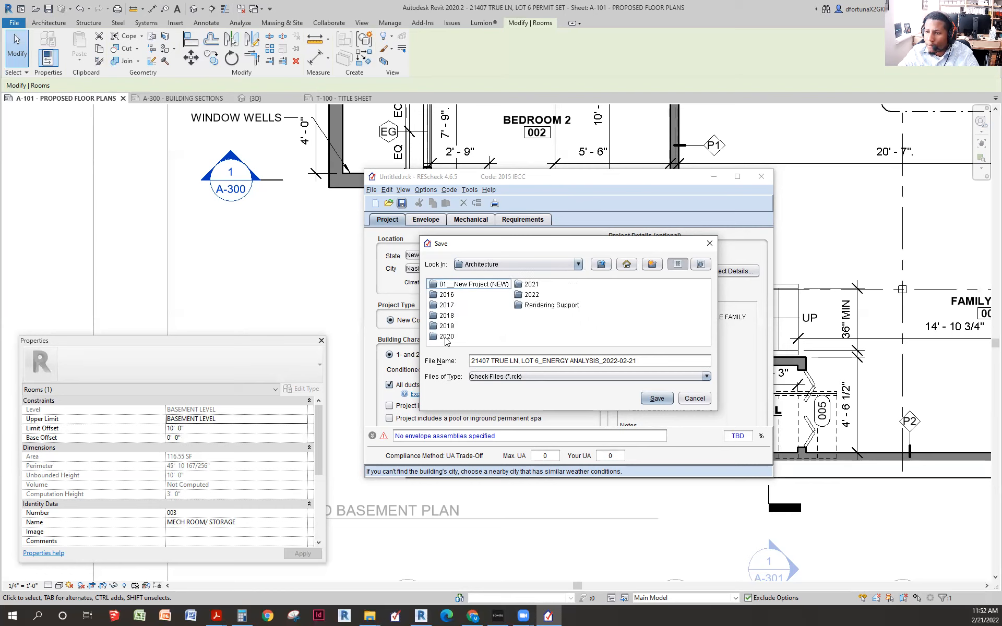
{"action": "double_click", "coordinate": [531, 286]}
{"action": "scroll", "coordinate": [545, 304], "scroll_direction": "right", "scroll_amount": 8}
{"action": "scroll", "coordinate": [540, 304], "scroll_direction": "left", "scroll_amount": 1}
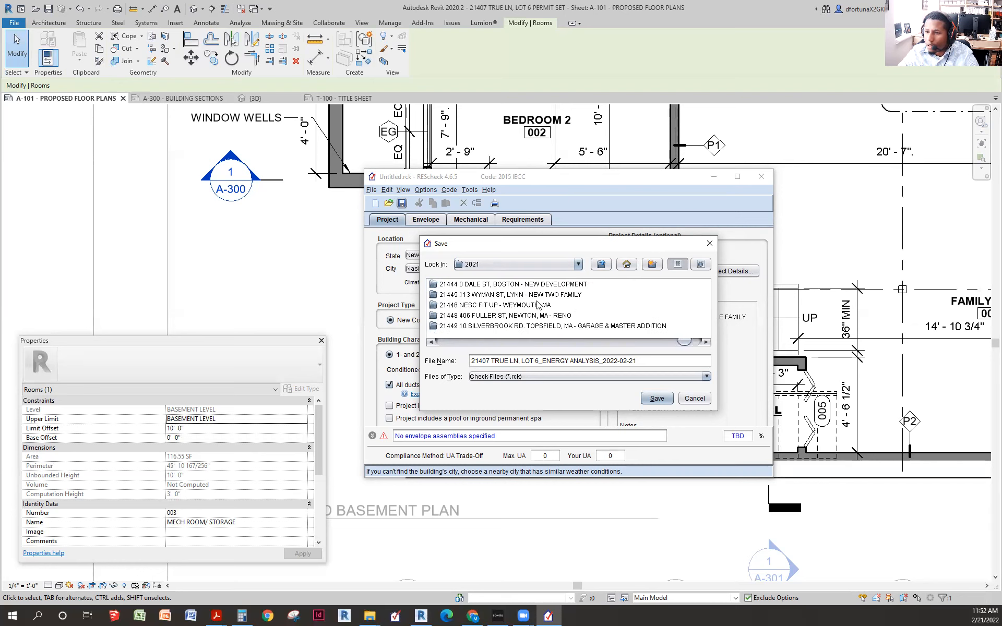
{"action": "scroll", "coordinate": [450, 308], "scroll_direction": "left", "scroll_amount": 5}
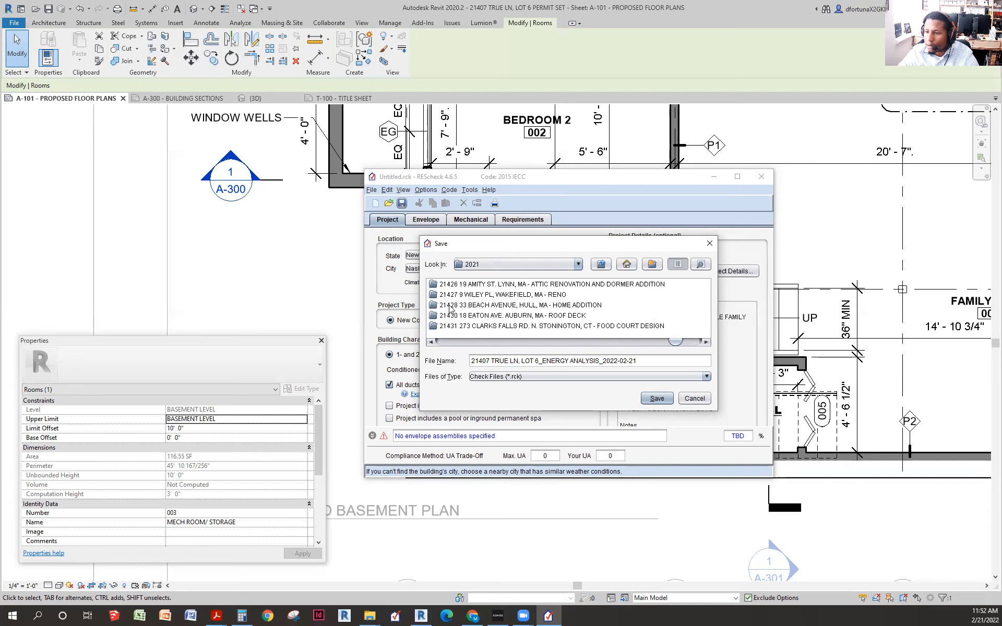
{"action": "scroll", "coordinate": [462, 308], "scroll_direction": "left", "scroll_amount": 2}
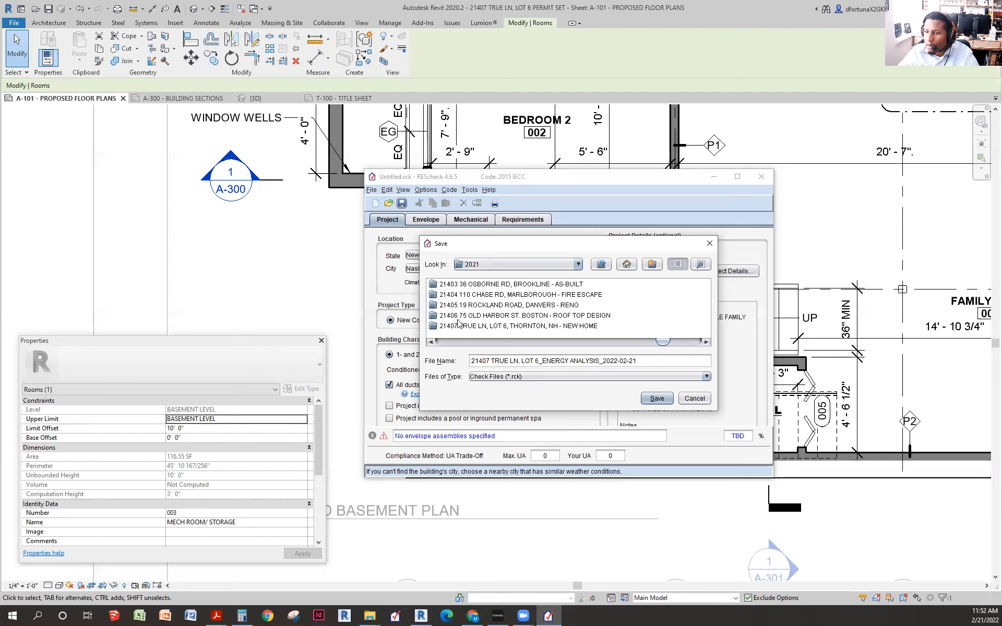
{"action": "double_click", "coordinate": [460, 325]}
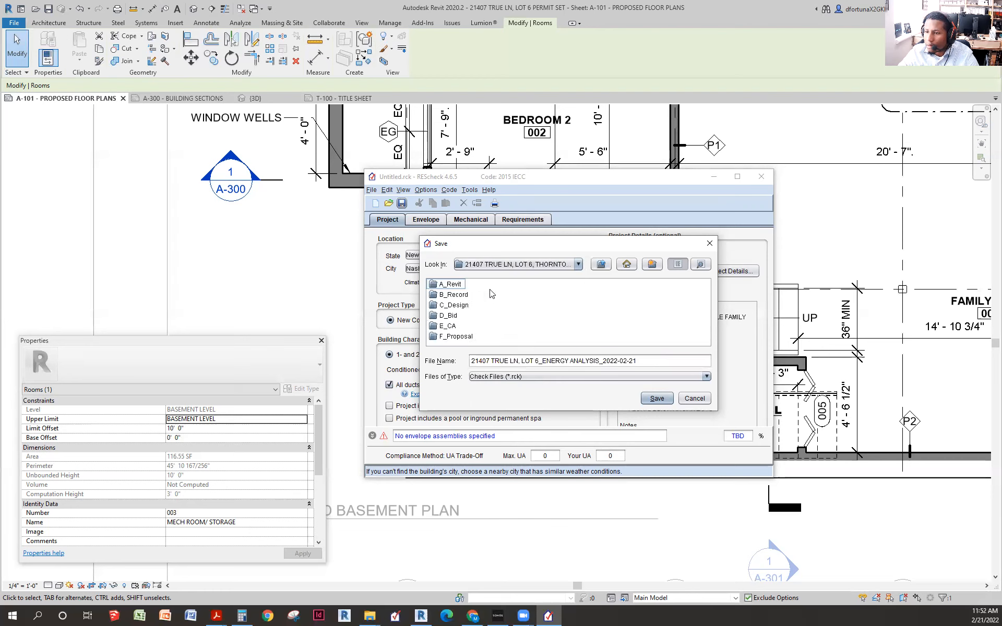
{"action": "double_click", "coordinate": [455, 306]}
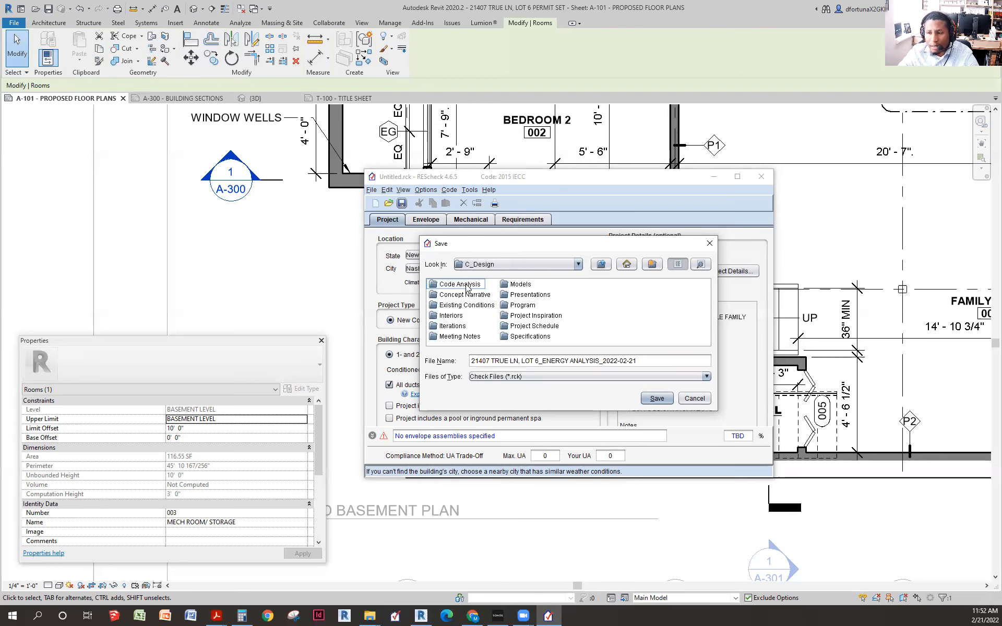
{"action": "double_click", "coordinate": [466, 286]}
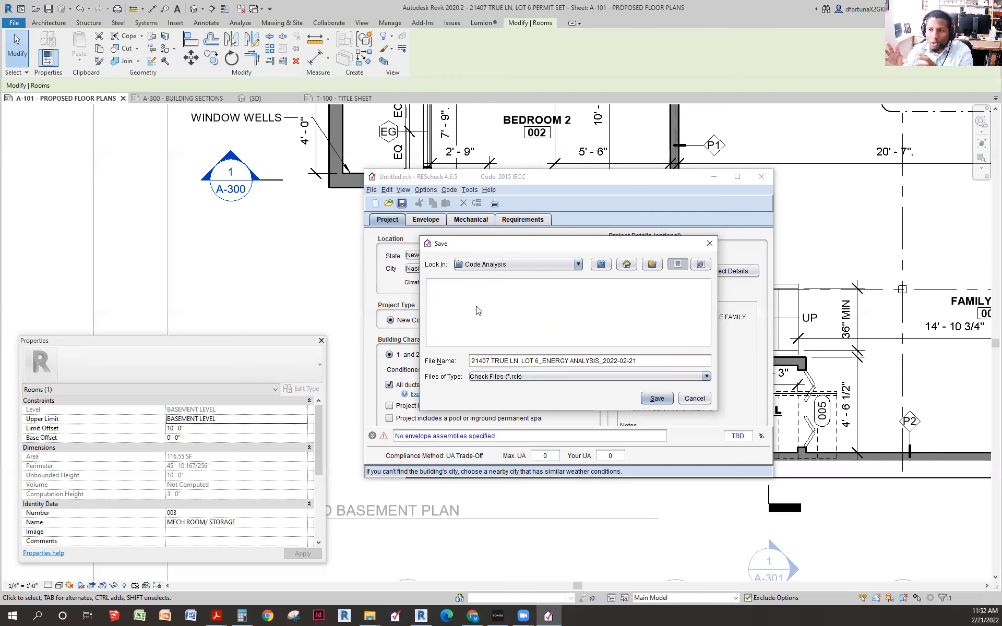
{"action": "left_click", "coordinate": [659, 399]}
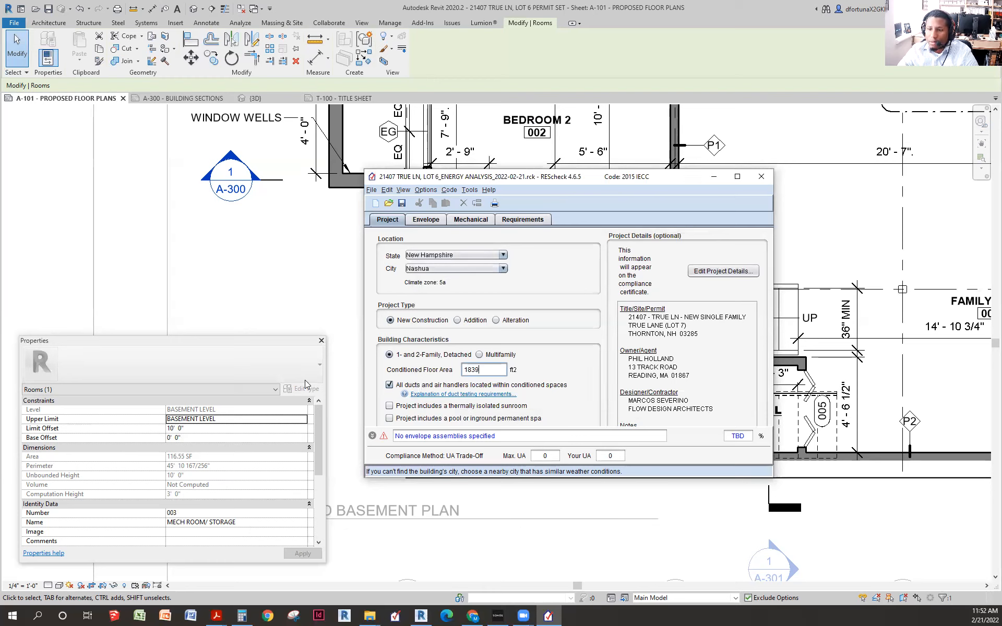
- Change the project's Address 1 from LOT 7 to LOT 6 and go to the Envelope tab
{"action": "left_click", "coordinate": [727, 273]}
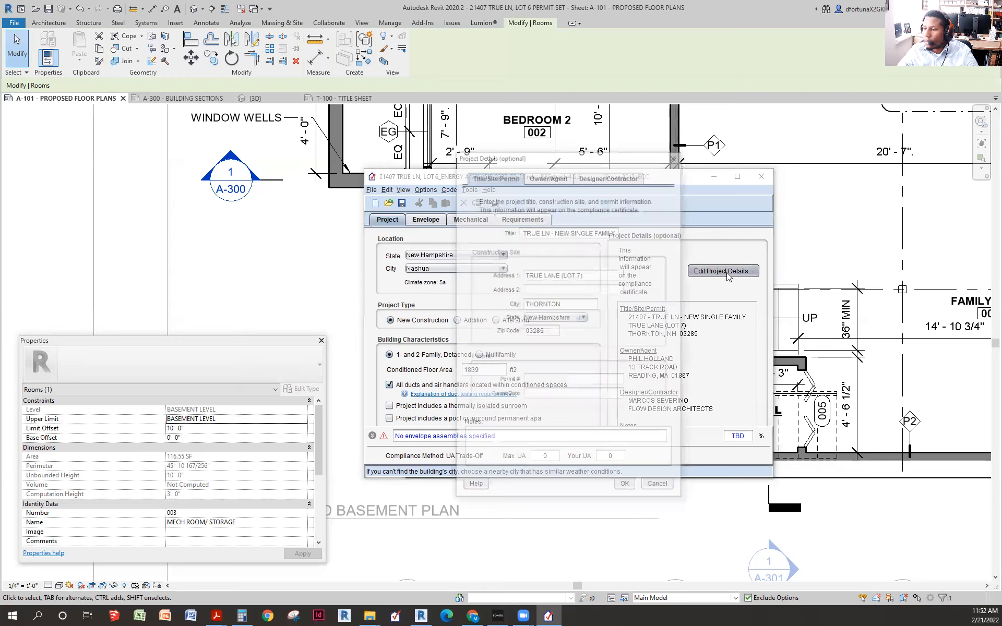
{"action": "left_click", "coordinate": [581, 275]}
{"action": "key", "text": "BackSpace"}
{"action": "type", "text": "6"}
{"action": "left_click", "coordinate": [626, 487]}
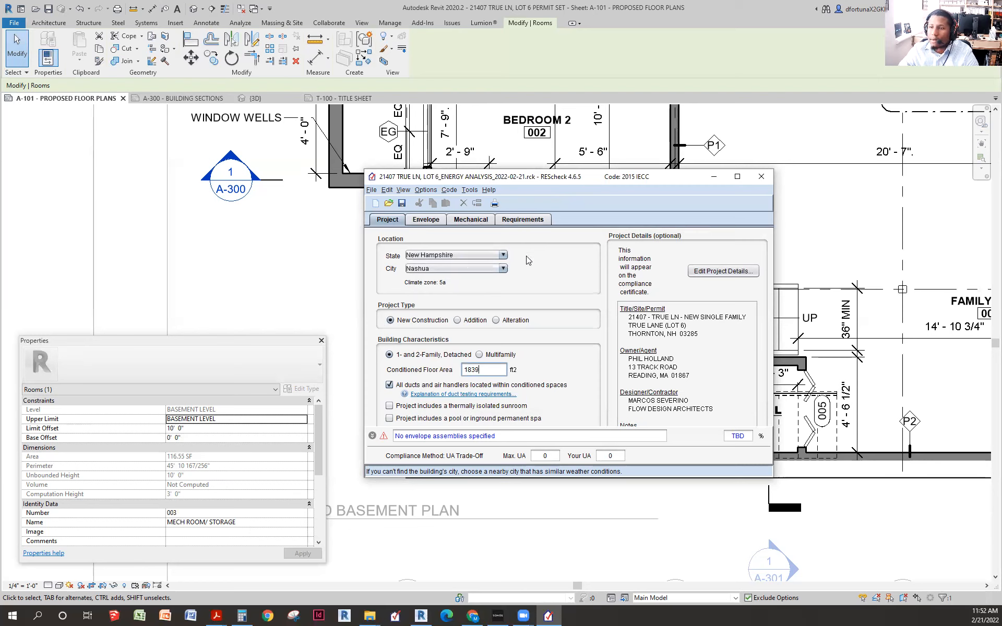
{"action": "left_click", "coordinate": [425, 220]}
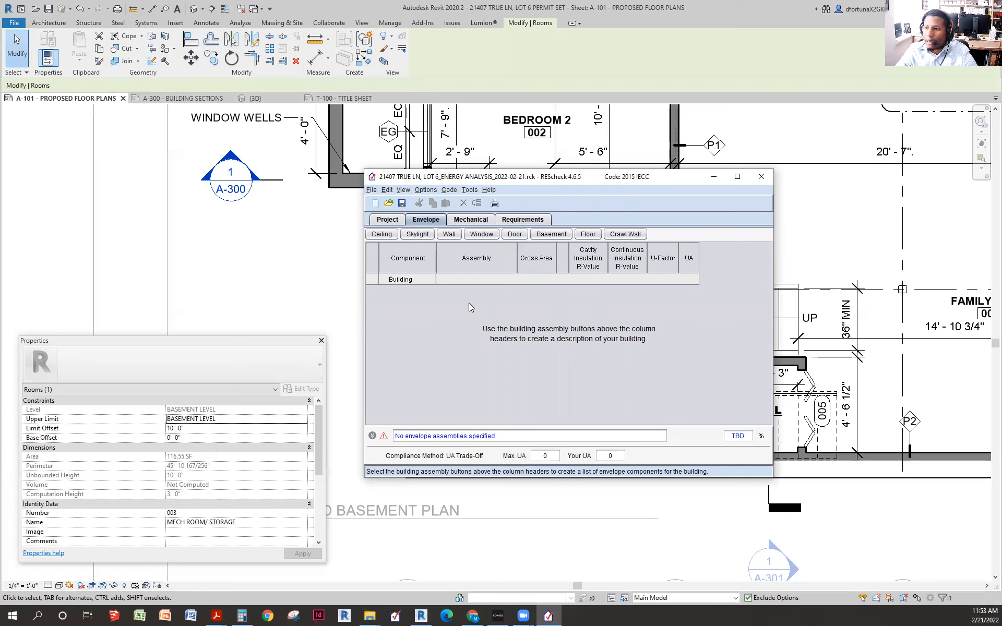
- Add Wall 1 with a Wood Frame, 16" o.c. assembly (U-factor 0.238), then move REScheck aside
{"action": "left_click", "coordinate": [450, 236]}
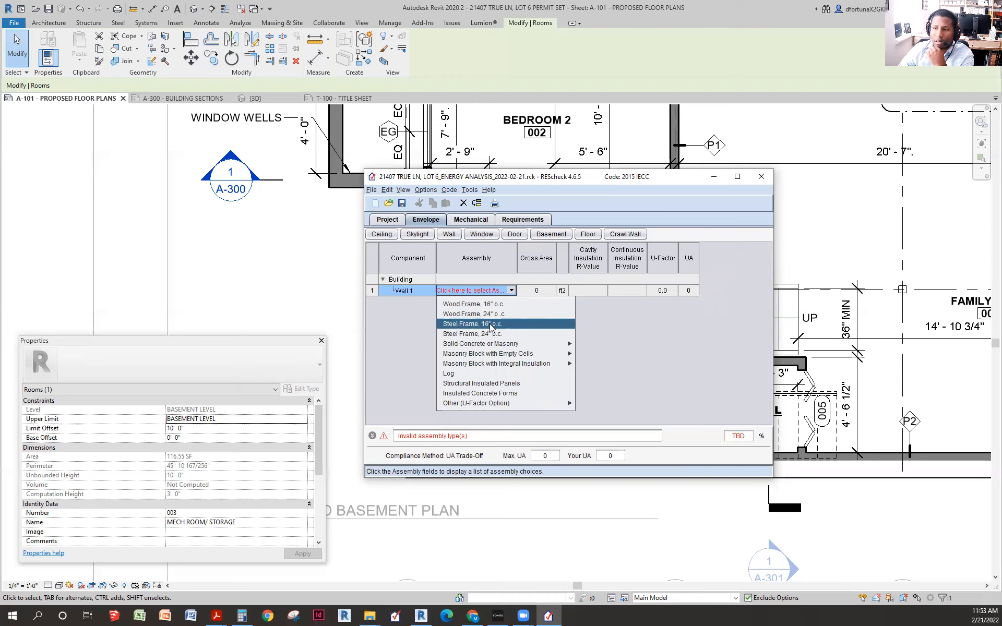
{"action": "mouse_move", "coordinate": [558, 354]}
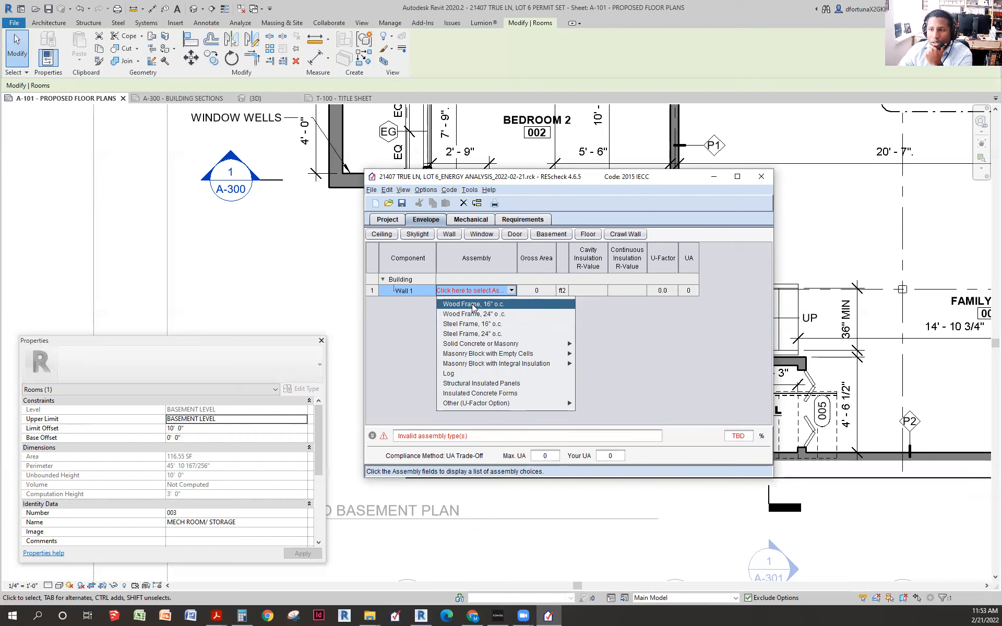
{"action": "left_click", "coordinate": [493, 307]}
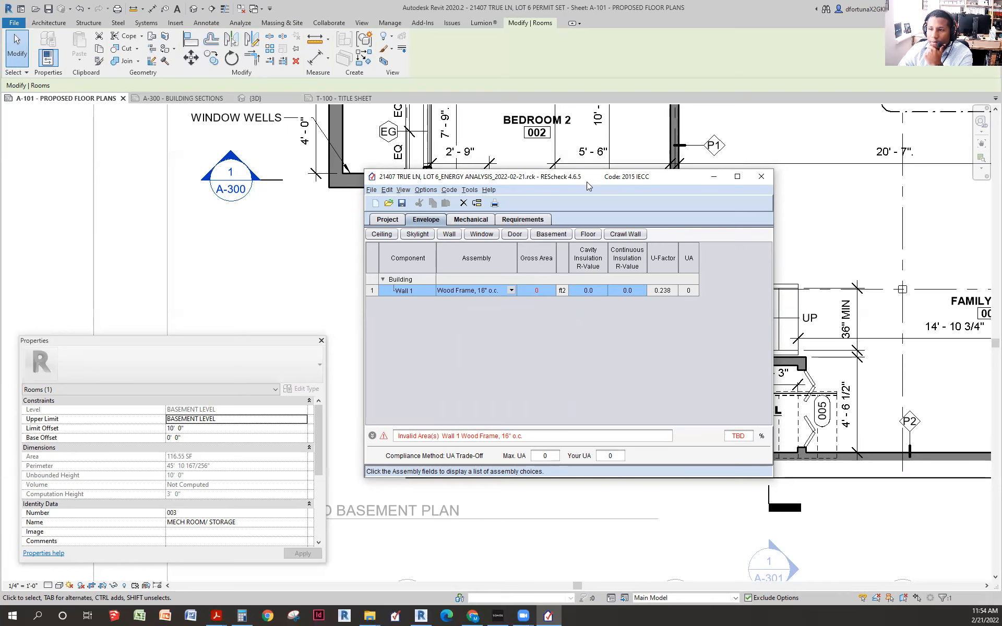
{"action": "left_click_drag", "start_coordinate": [587, 182], "coordinate": [0, 182]}
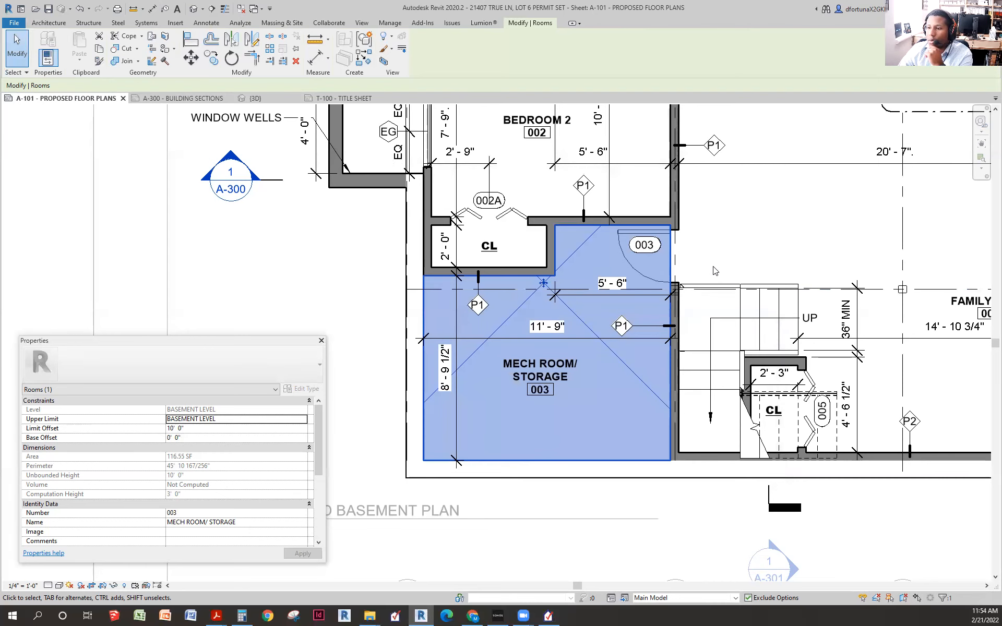
- Clear the Mech Room selection and pan around the floor plan sheet
{"action": "scroll", "coordinate": [782, 229], "scroll_direction": "down", "scroll_amount": 5}
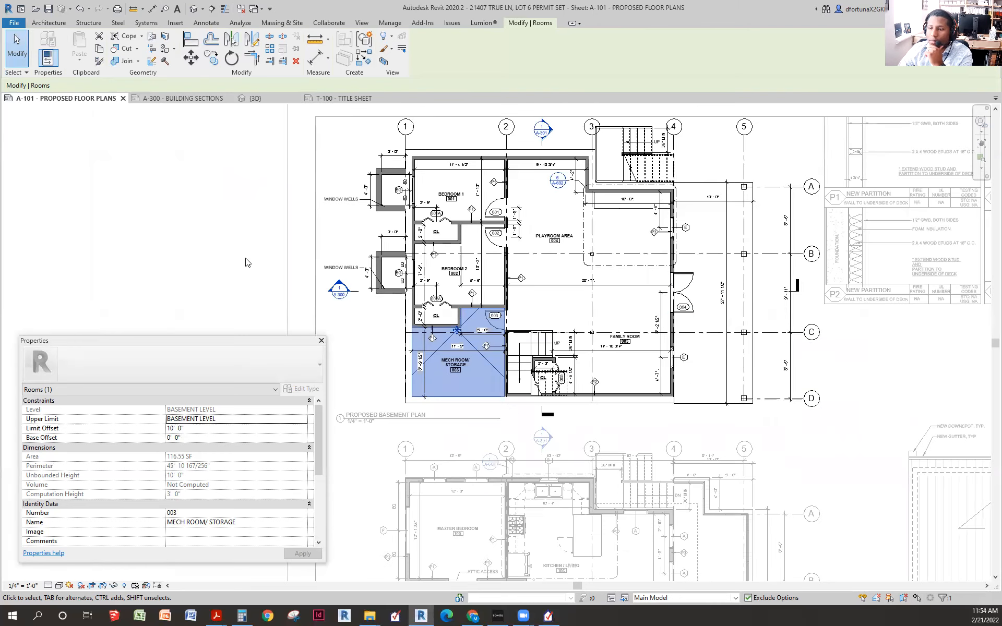
{"action": "left_click", "coordinate": [248, 261]}
{"action": "scroll", "coordinate": [461, 280], "scroll_direction": "down", "scroll_amount": 2}
{"action": "scroll", "coordinate": [523, 341], "scroll_direction": "down", "scroll_amount": 2}
{"action": "left_click_drag", "start_coordinate": [523, 341], "coordinate": [570, 318]}
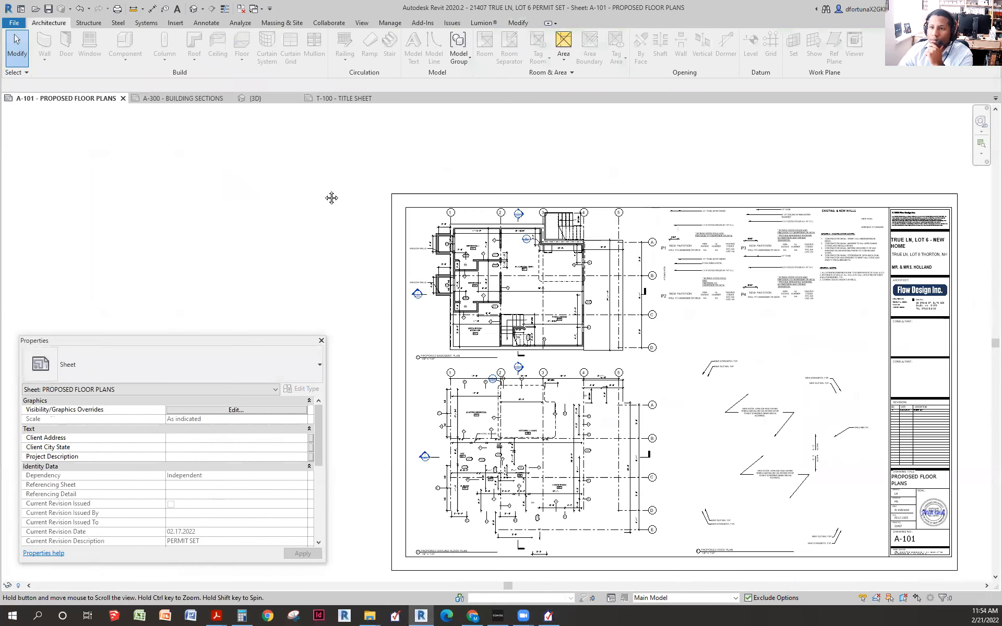
- In the 3D view, pull the section box out so the house is uncut and select the front gable wall
{"action": "left_click", "coordinate": [259, 99]}
{"action": "scroll", "coordinate": [697, 258], "scroll_direction": "down", "scroll_amount": 5}
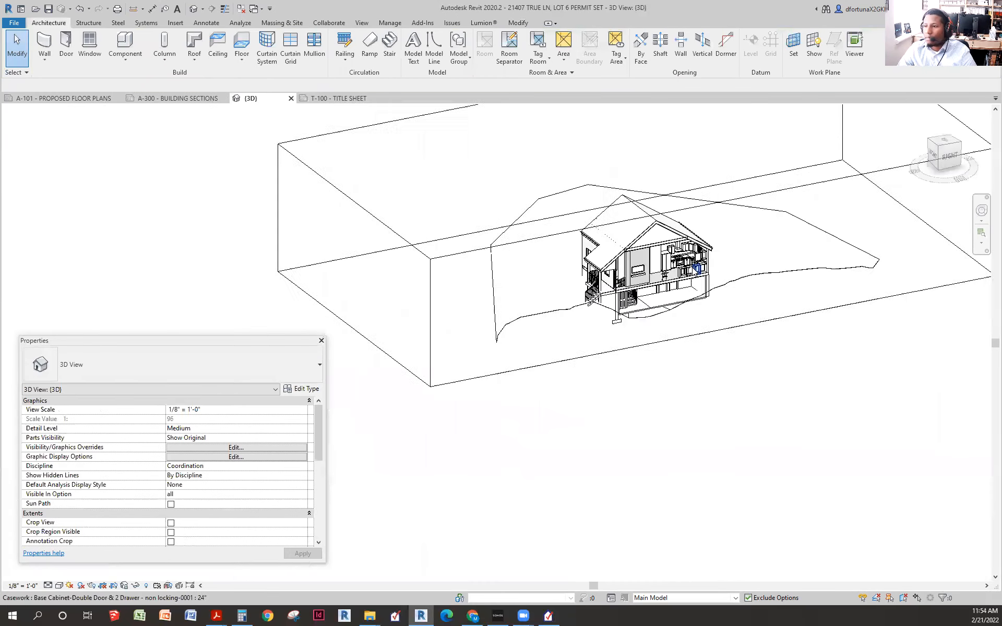
{"action": "left_click", "coordinate": [615, 282]}
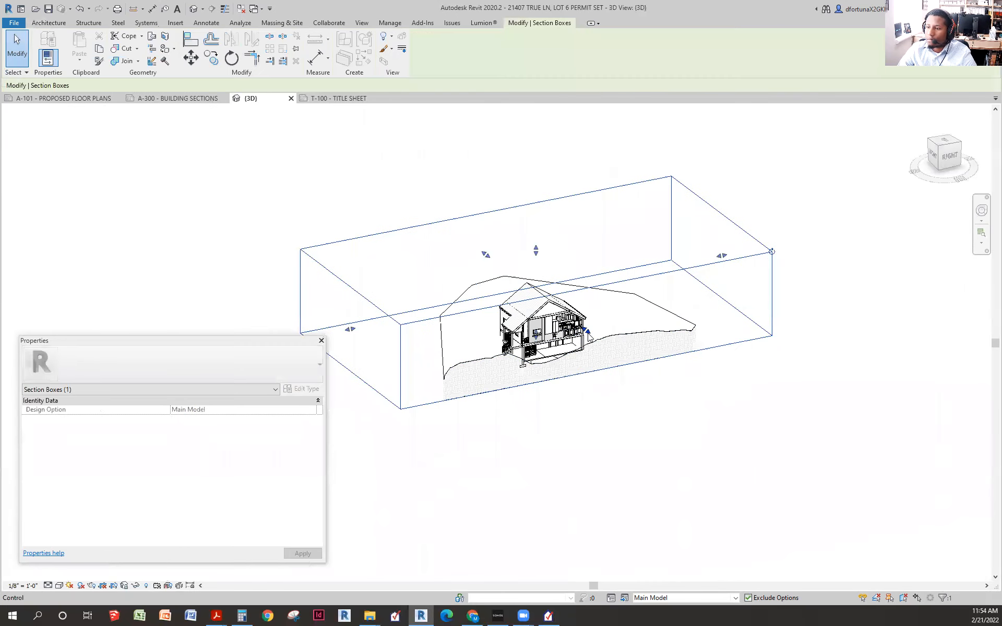
{"action": "left_click_drag", "start_coordinate": [588, 330], "coordinate": [670, 395]}
{"action": "scroll", "coordinate": [579, 338], "scroll_direction": "up", "scroll_amount": 8}
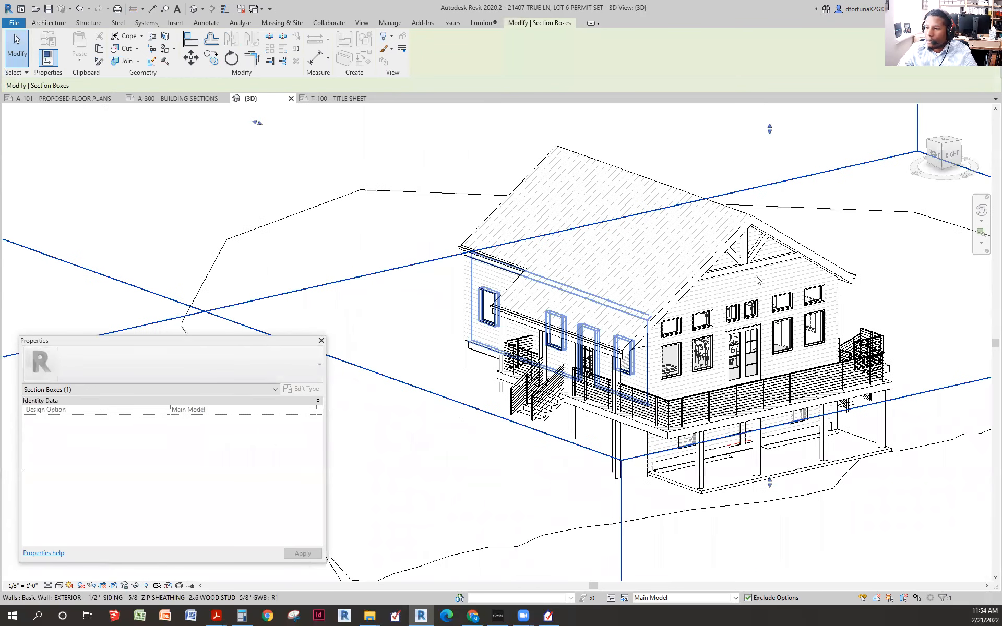
{"action": "scroll", "coordinate": [761, 293], "scroll_direction": "up", "scroll_amount": 2}
{"action": "left_click_drag", "start_coordinate": [669, 297], "coordinate": [616, 285]}
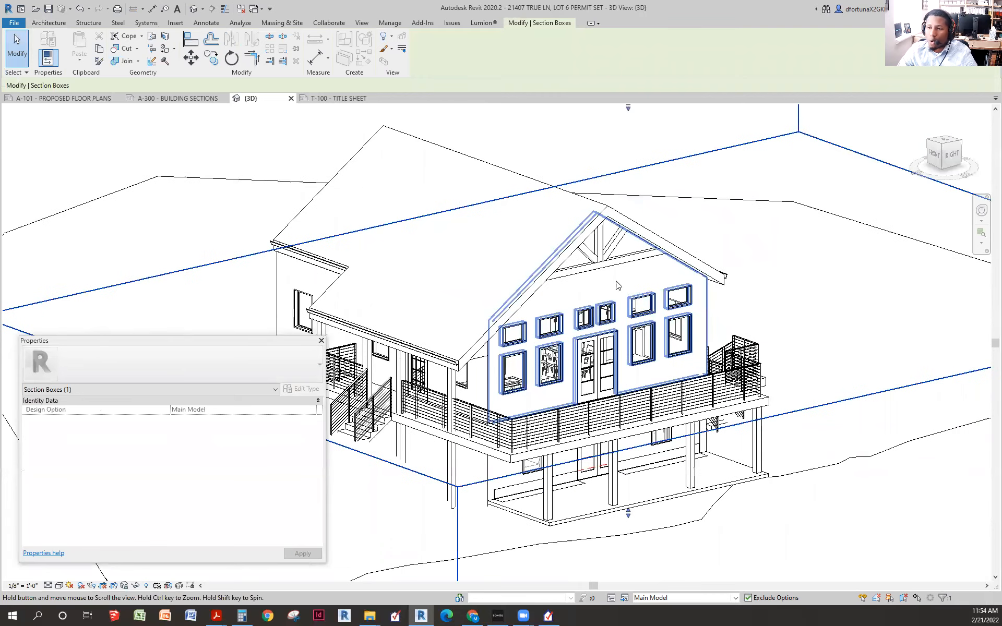
{"action": "left_click", "coordinate": [607, 285]}
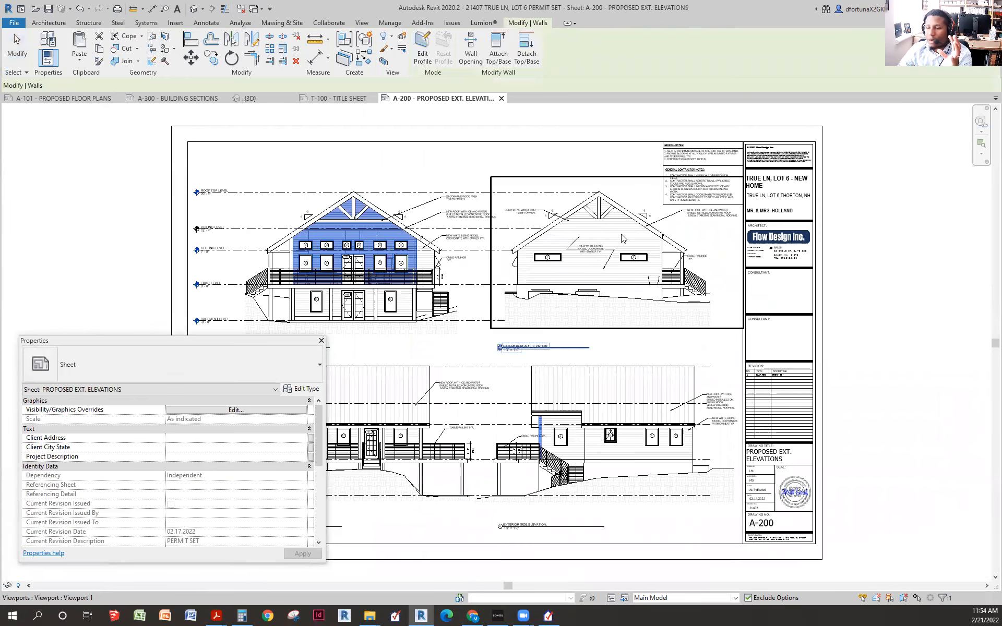
- Zoom into the A-200 front elevation, clear the selection, and return to the orbited 3D house view
{"action": "scroll", "coordinate": [601, 206], "scroll_direction": "up", "scroll_amount": 2}
{"action": "scroll", "coordinate": [572, 243], "scroll_direction": "up", "scroll_amount": 1}
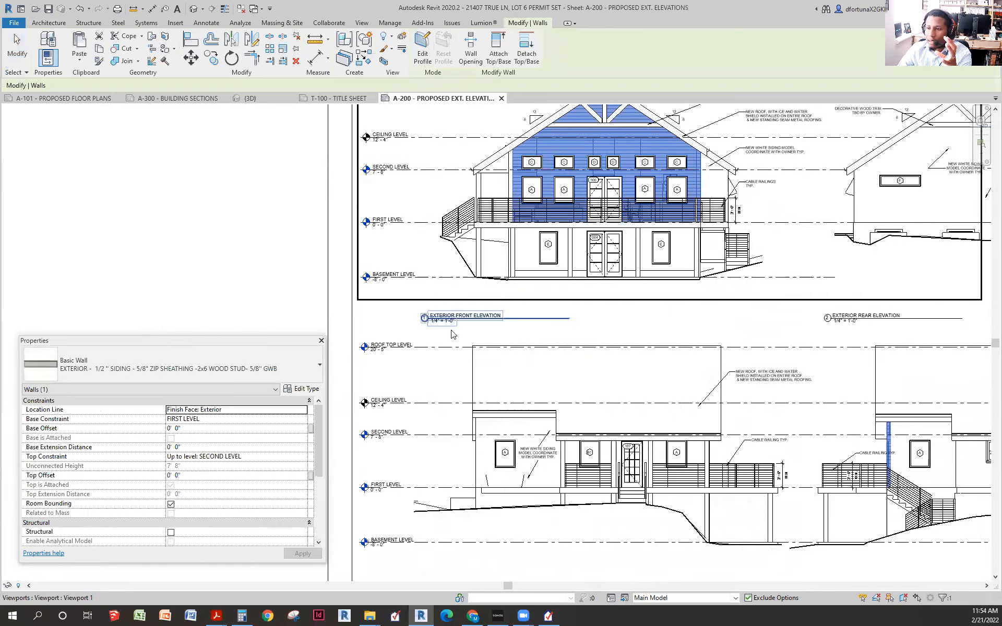
{"action": "scroll", "coordinate": [448, 321], "scroll_direction": "up", "scroll_amount": 2}
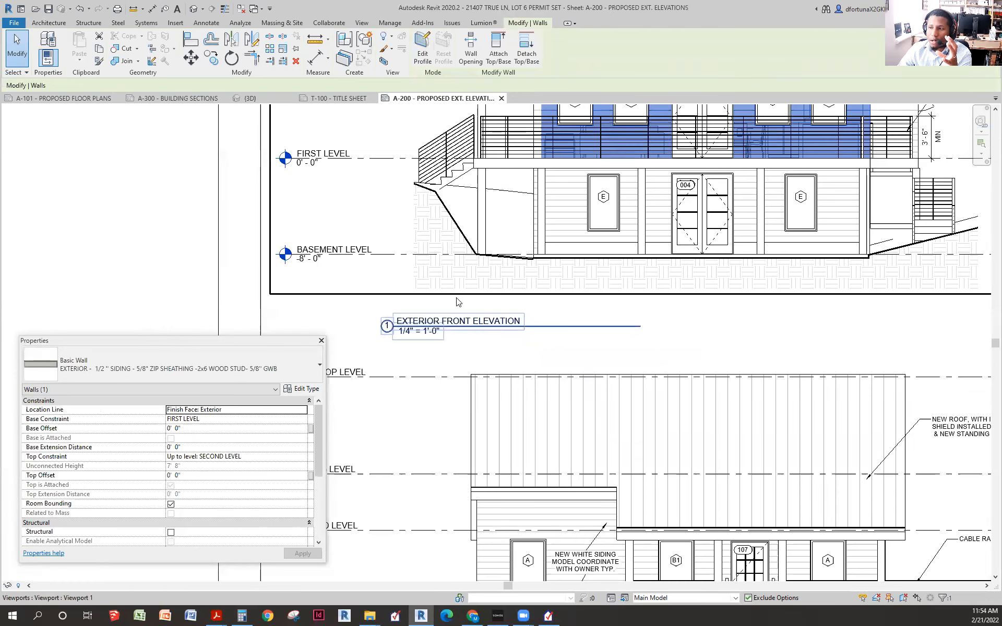
{"action": "scroll", "coordinate": [549, 285], "scroll_direction": "down", "scroll_amount": 3}
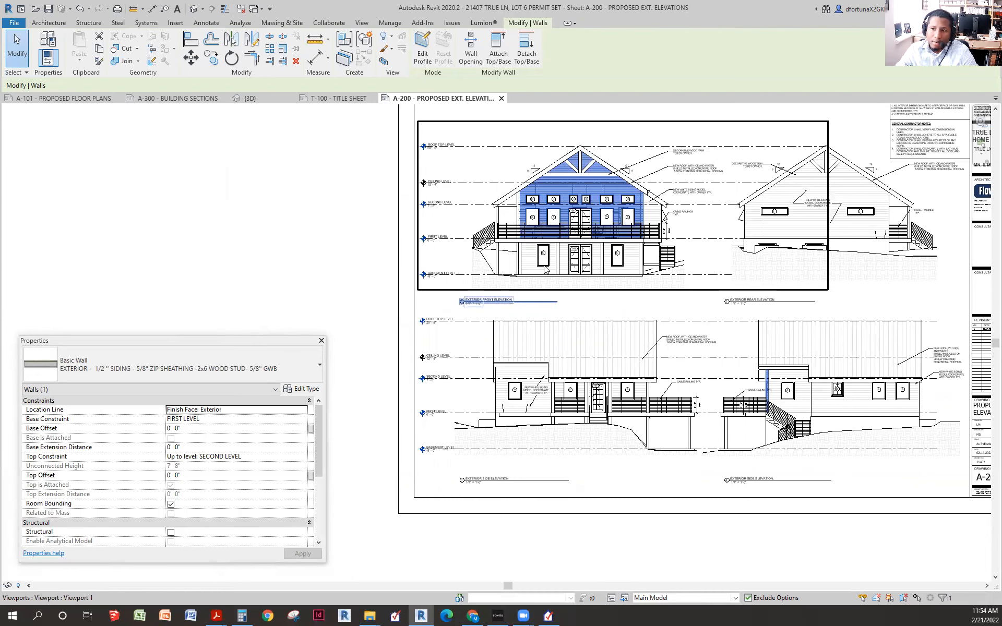
{"action": "left_click", "coordinate": [280, 196]}
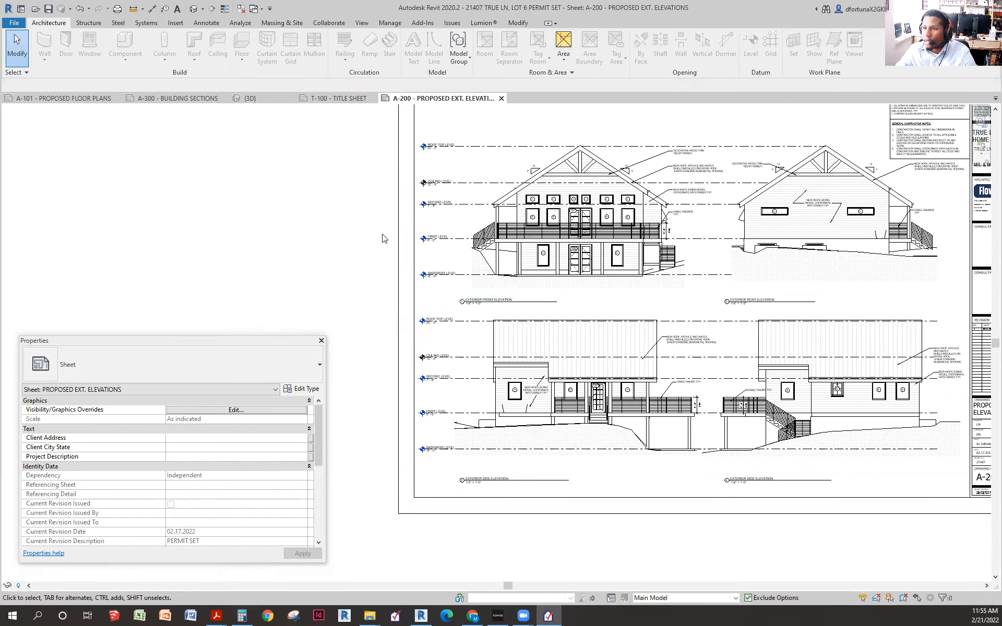
{"action": "left_click", "coordinate": [253, 98]}
{"action": "scroll", "coordinate": [608, 337], "scroll_direction": "down", "scroll_amount": 3}
{"action": "left_click_drag", "start_coordinate": [677, 360], "coordinate": [614, 334]}
{"action": "scroll", "coordinate": [584, 310], "scroll_direction": "up", "scroll_amount": 3}
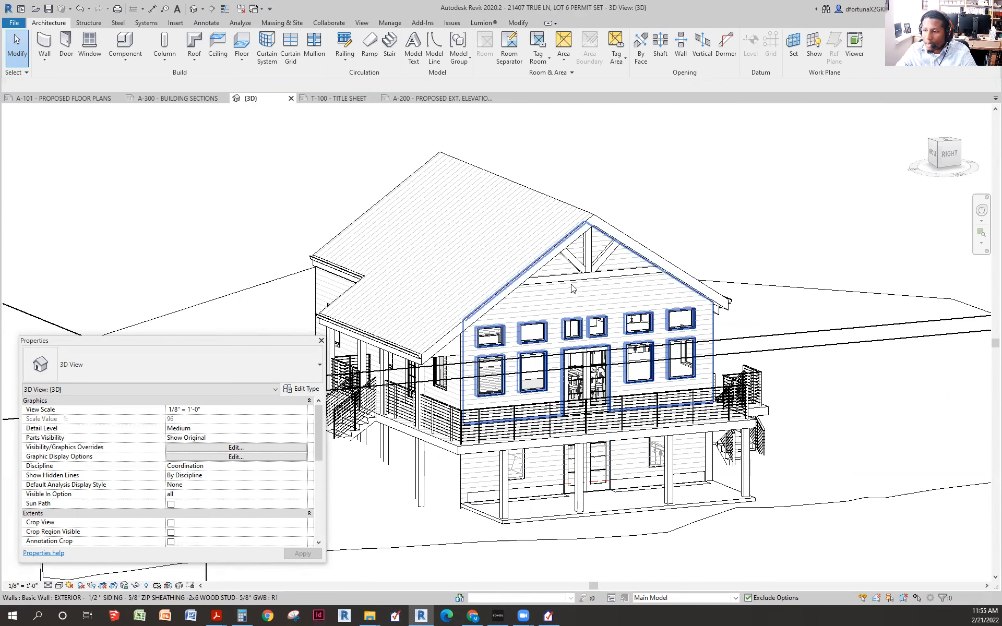
- Read the areas of the upper front wall (295.46 SF) and the lower wall under the deck (149.85 SF)
{"action": "left_click", "coordinate": [618, 294]}
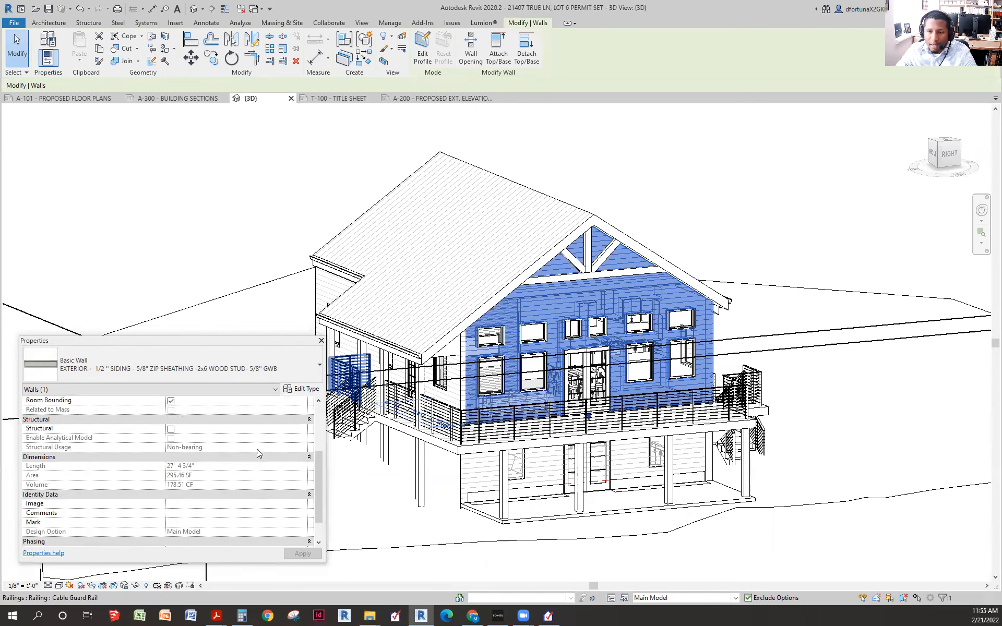
{"action": "scroll", "coordinate": [257, 451], "scroll_direction": "down", "scroll_amount": 5}
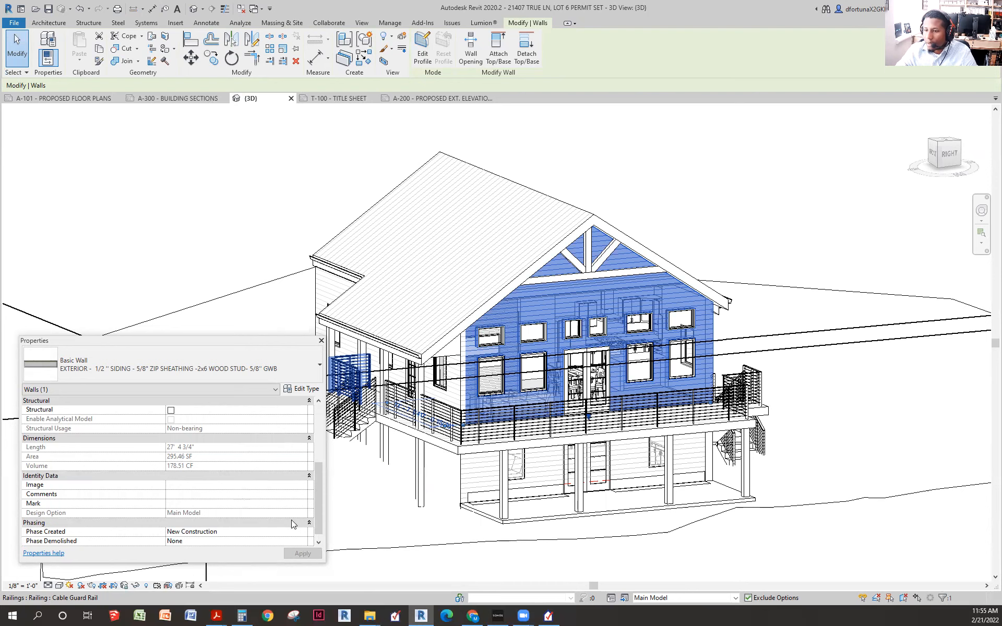
{"action": "left_click", "coordinate": [540, 461]}
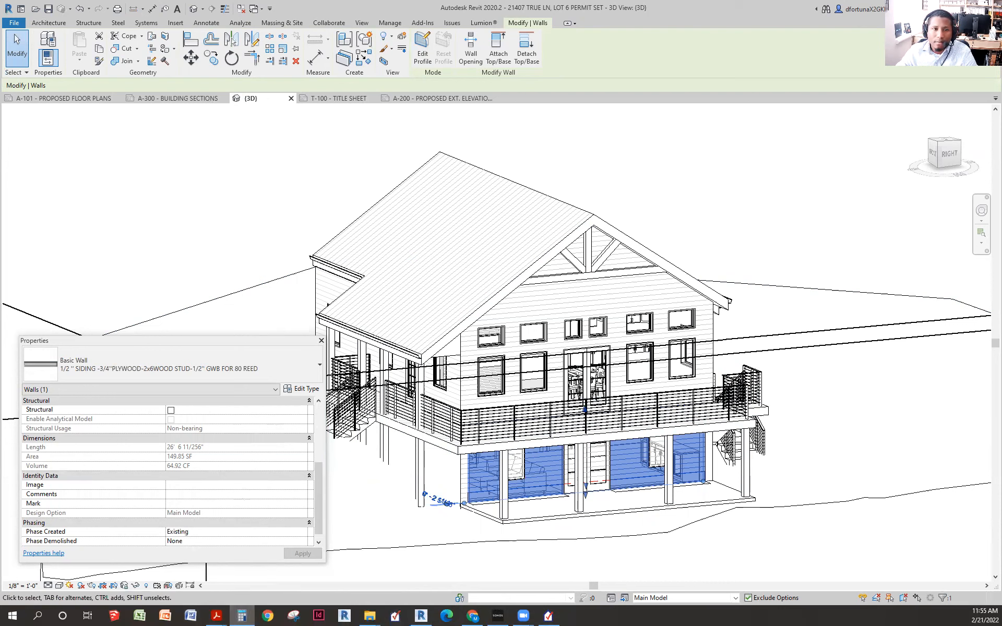
{"action": "left_click", "coordinate": [242, 616]}
- Compute 295 + 150 = 445 in Calculator for the total front wall area
{"action": "left_click", "coordinate": [556, 308]}
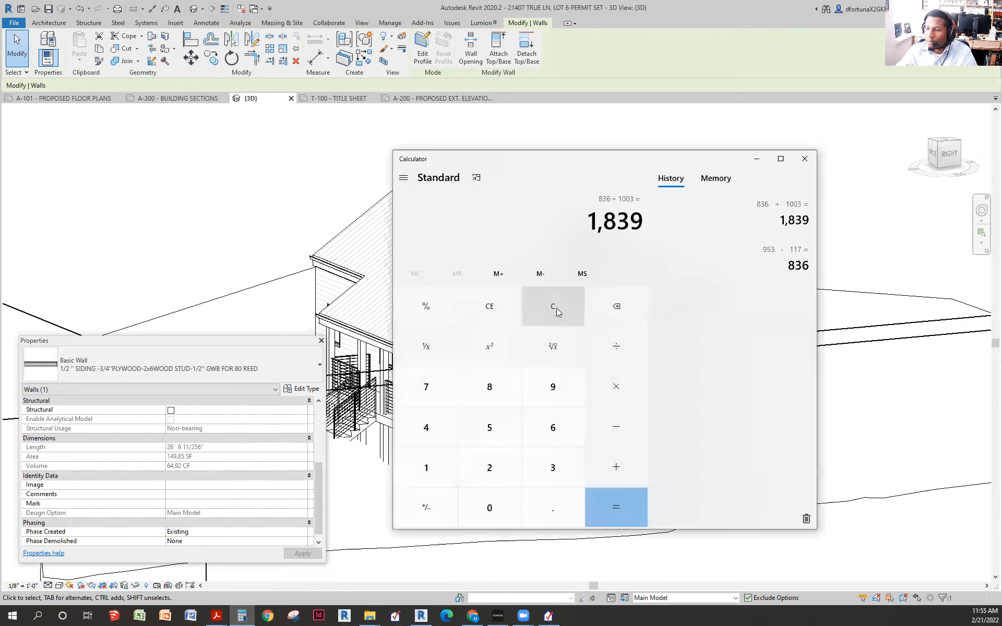
{"action": "type", "text": "295 "}
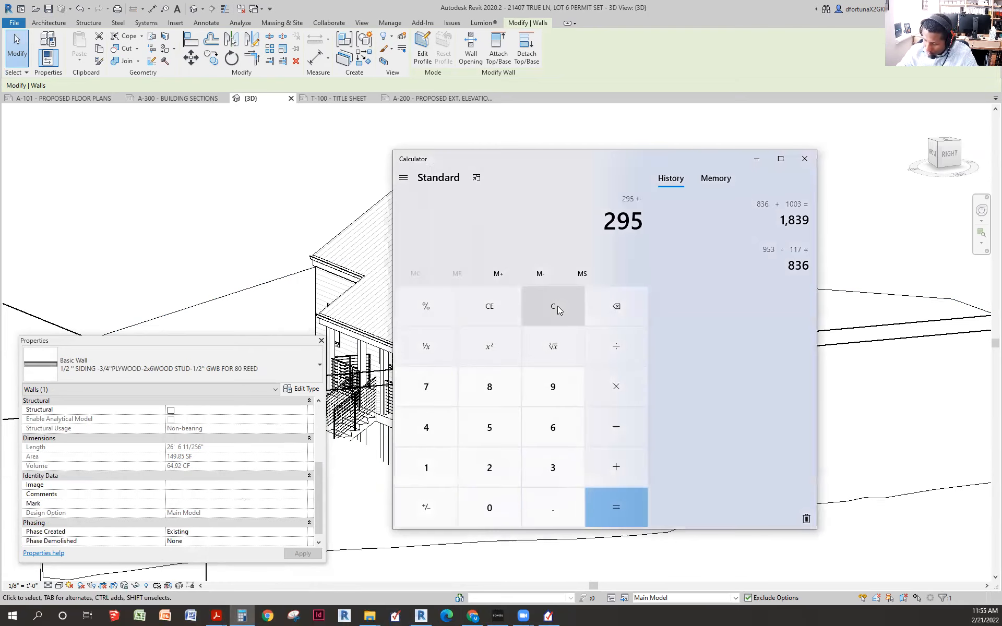
{"action": "type", "text": "+ 150"}
{"action": "key", "text": "Return"}
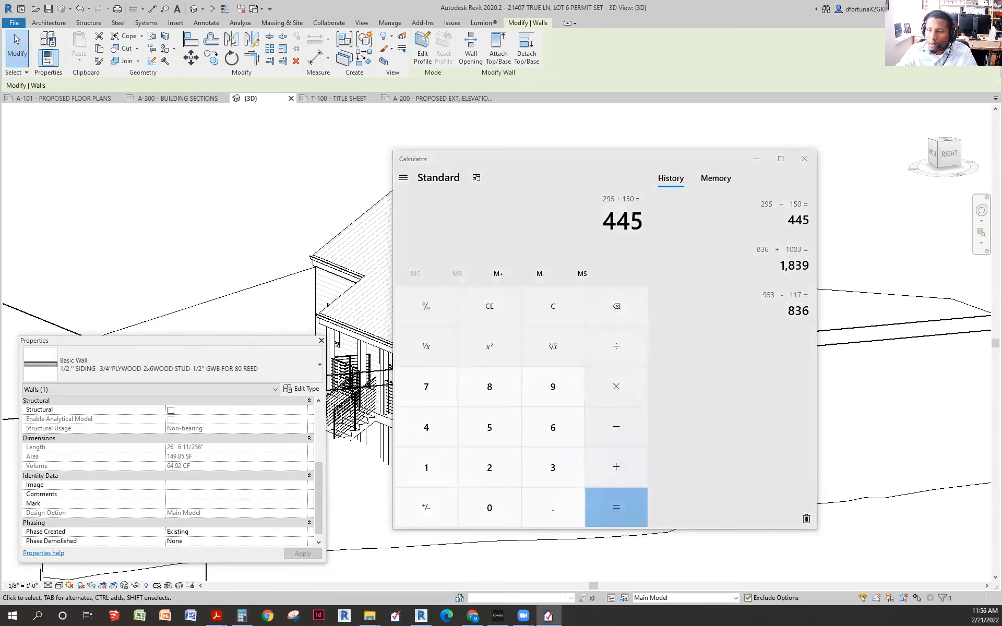
{"action": "left_click", "coordinate": [757, 159]}
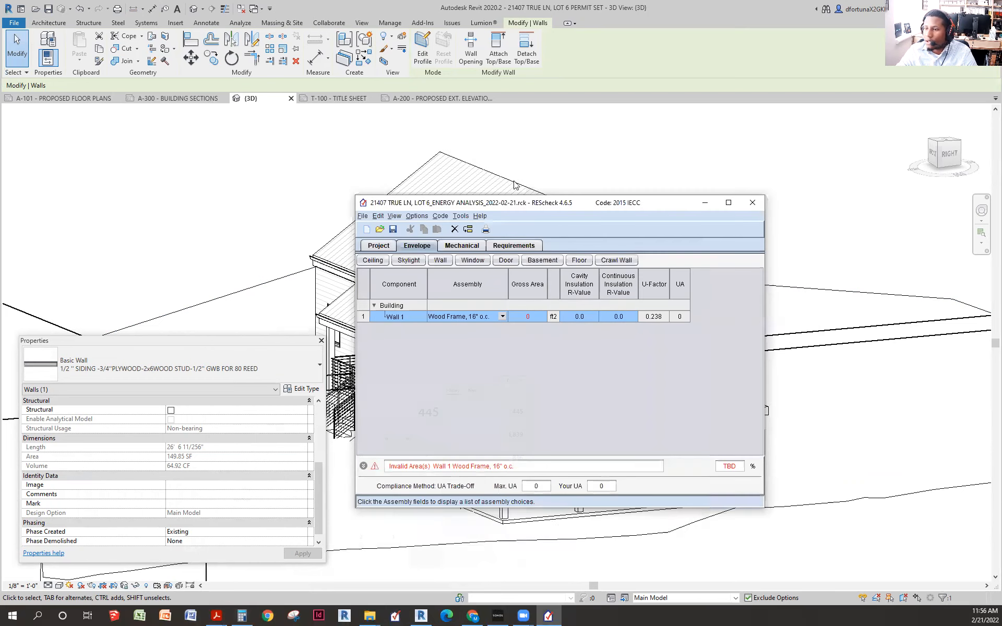
{"action": "left_click", "coordinate": [541, 315]}
- Enter 445 as Wall 1's gross area and 20 as its cavity insulation R-value
{"action": "type", "text": "445"}
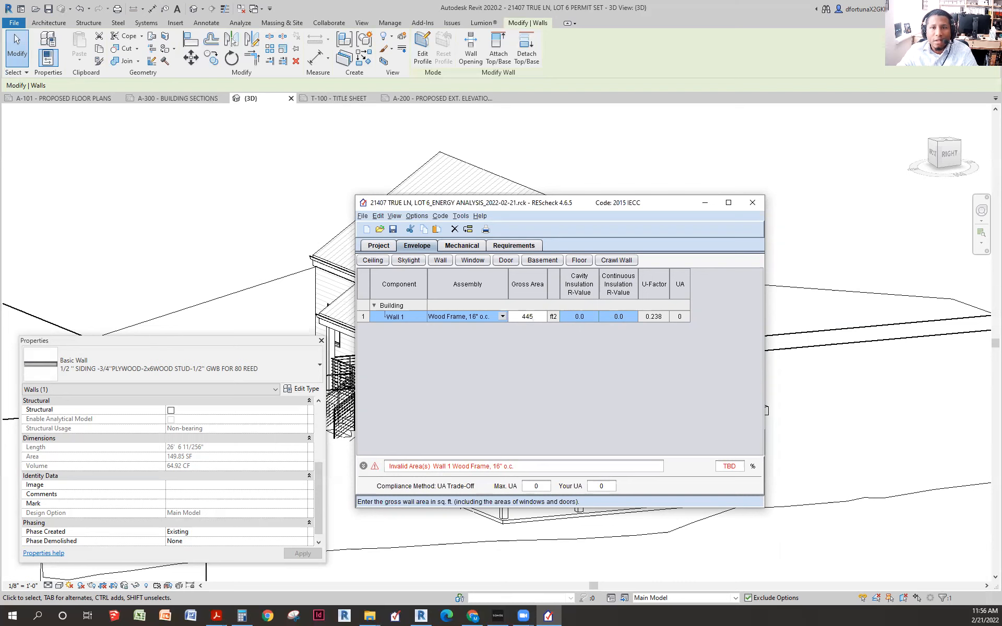
{"action": "key", "text": "alt+Tab"}
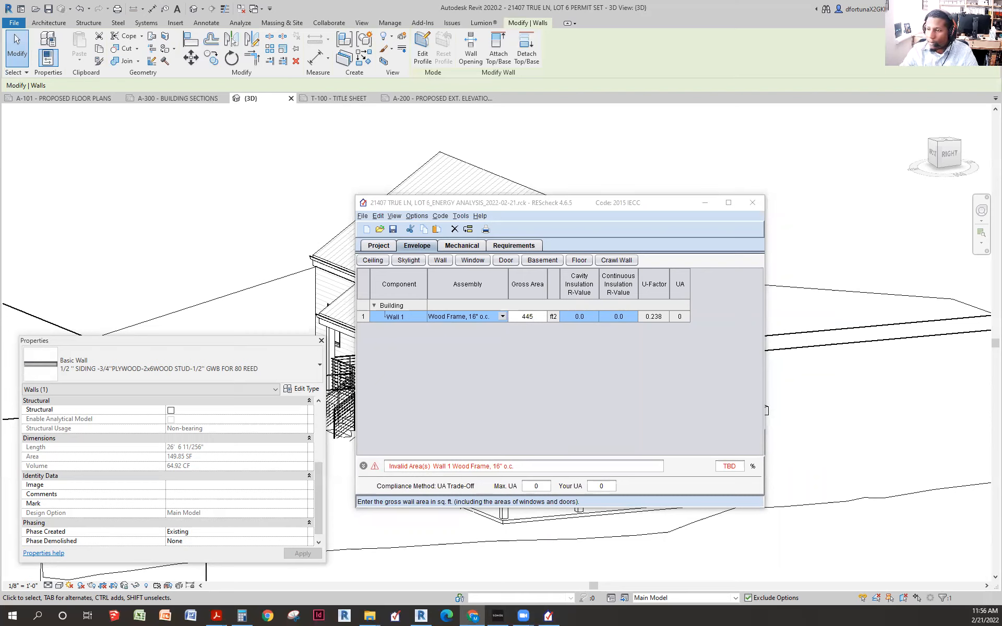
{"action": "left_click", "coordinate": [584, 317]}
{"action": "type", "text": "20"}
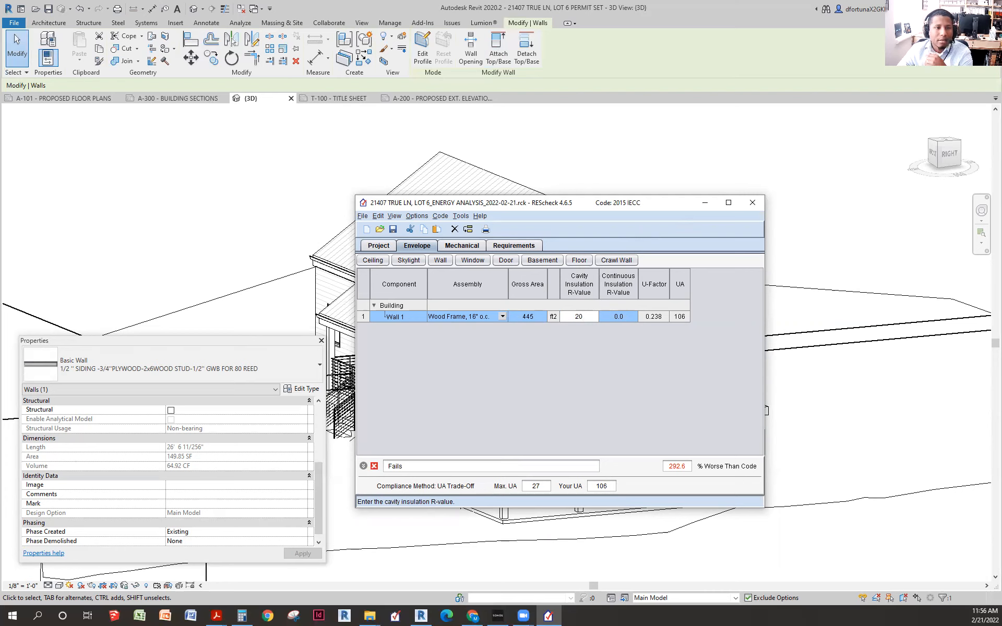
{"action": "key", "text": "alt+Tab"}
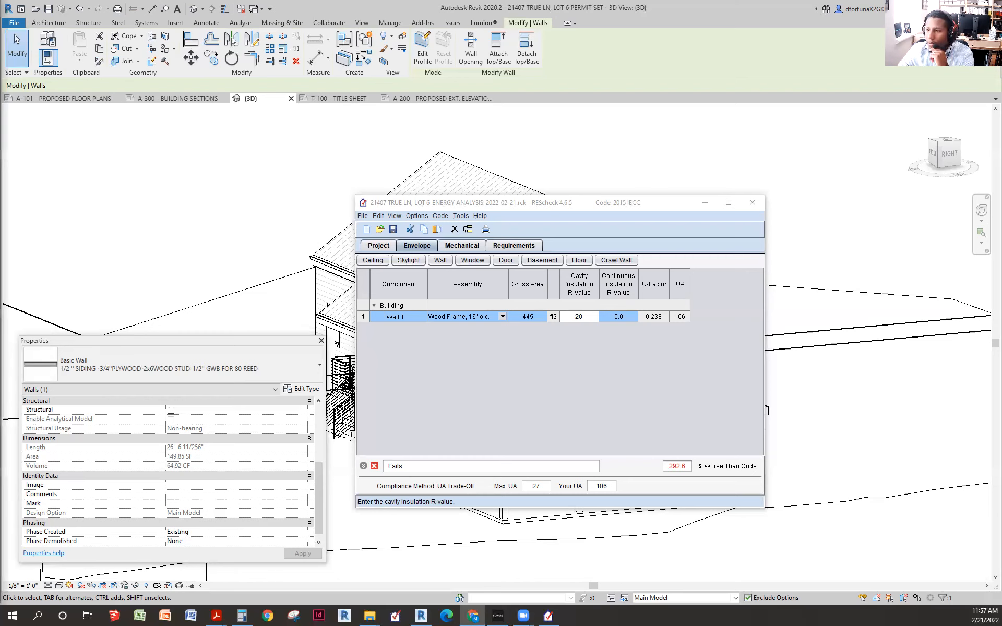
- Drag the Chrome window with 'continuous insulation examples' image results onto the screen
{"action": "left_click_drag", "start_coordinate": [0, 93], "coordinate": [674, 93]}
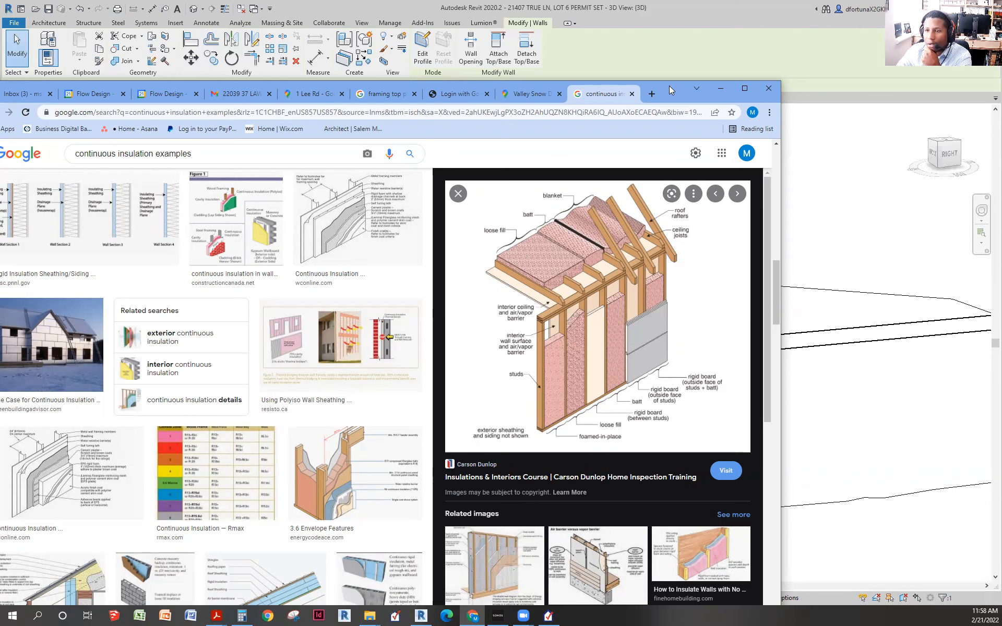
- Preview the Rigid Insulation Sheathing, Exterior Rigid Insulation on Walls and GreenBuildingAdvisor rigid foam examples
{"action": "left_click_drag", "start_coordinate": [671, 91], "coordinate": [771, 62]}
{"action": "left_click", "coordinate": [175, 197]}
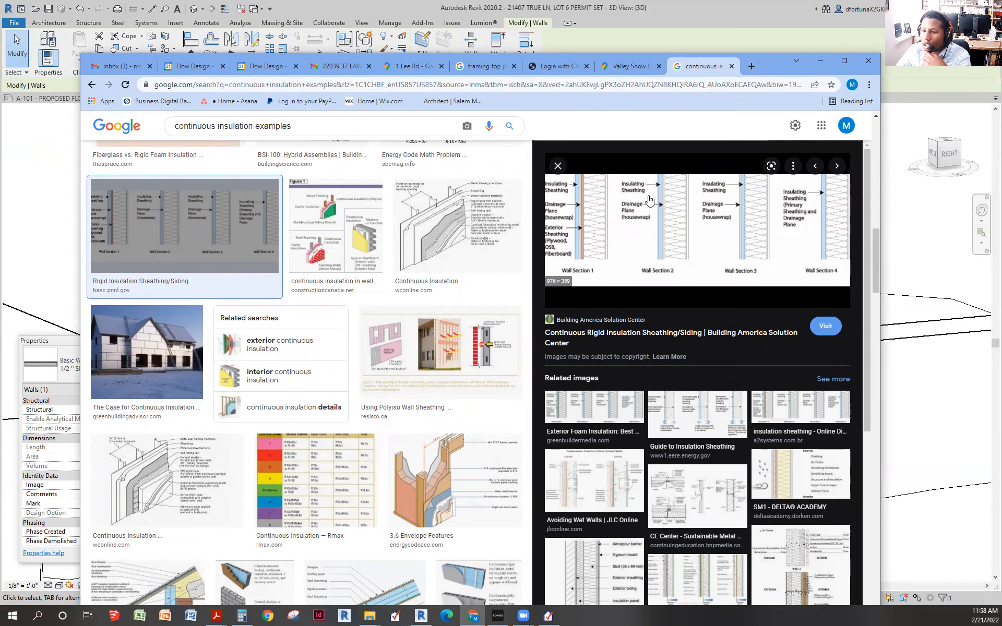
{"action": "scroll", "coordinate": [251, 412], "scroll_direction": "down", "scroll_amount": 2}
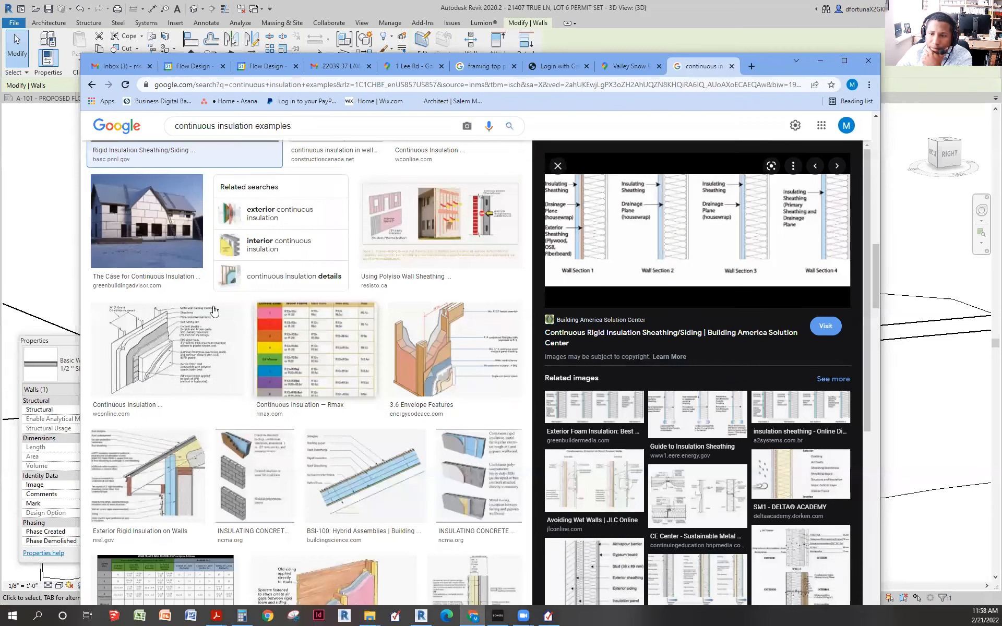
{"action": "scroll", "coordinate": [214, 311], "scroll_direction": "down", "scroll_amount": 1}
{"action": "left_click", "coordinate": [171, 424]}
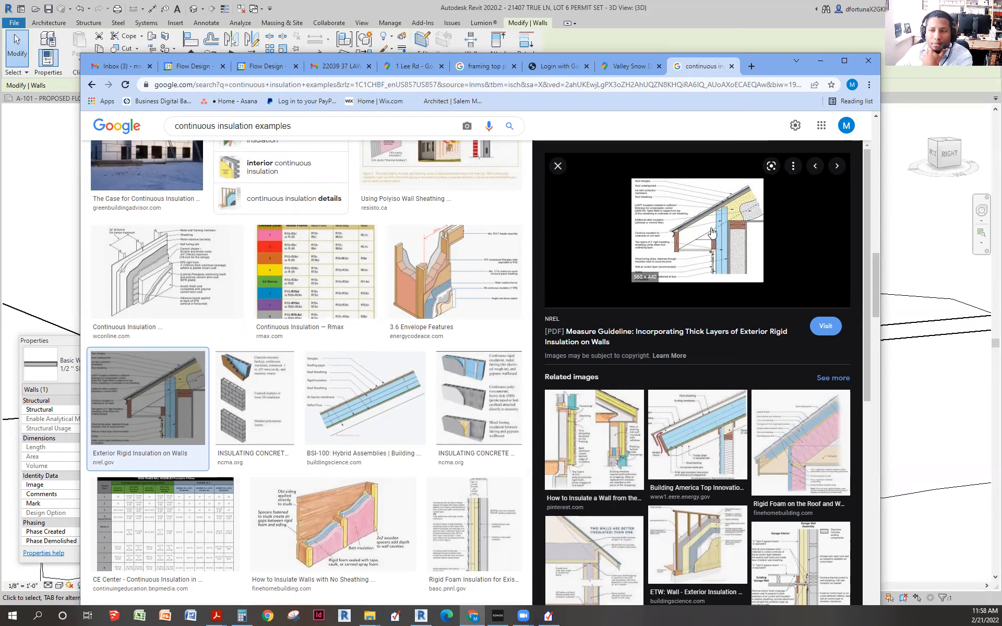
{"action": "scroll", "coordinate": [683, 326], "scroll_direction": "down", "scroll_amount": 2}
{"action": "scroll", "coordinate": [692, 313], "scroll_direction": "down", "scroll_amount": 3}
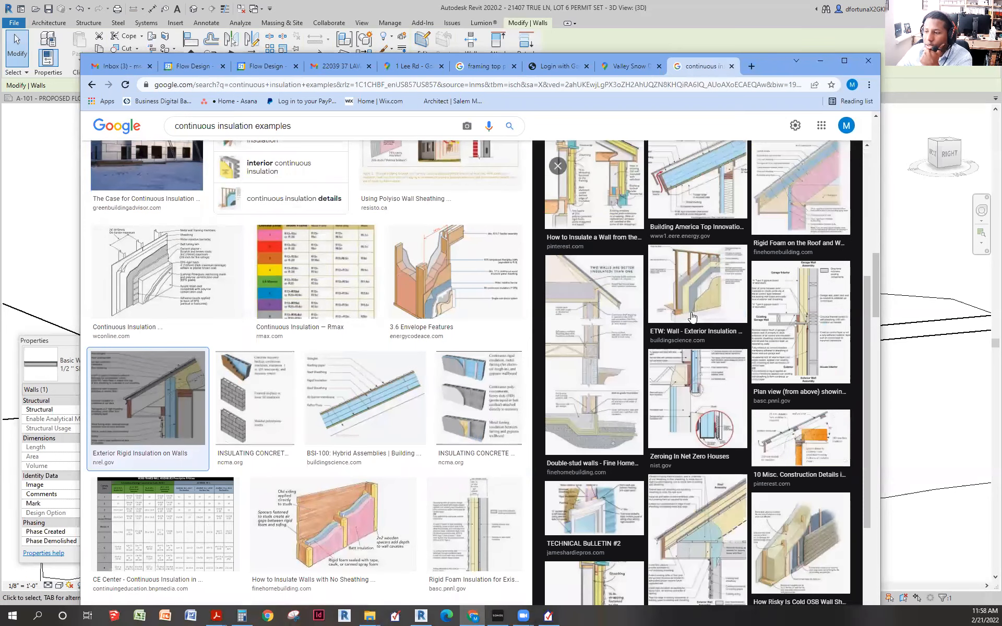
{"action": "scroll", "coordinate": [686, 311], "scroll_direction": "down", "scroll_amount": 1}
{"action": "scroll", "coordinate": [685, 312], "scroll_direction": "down", "scroll_amount": 2}
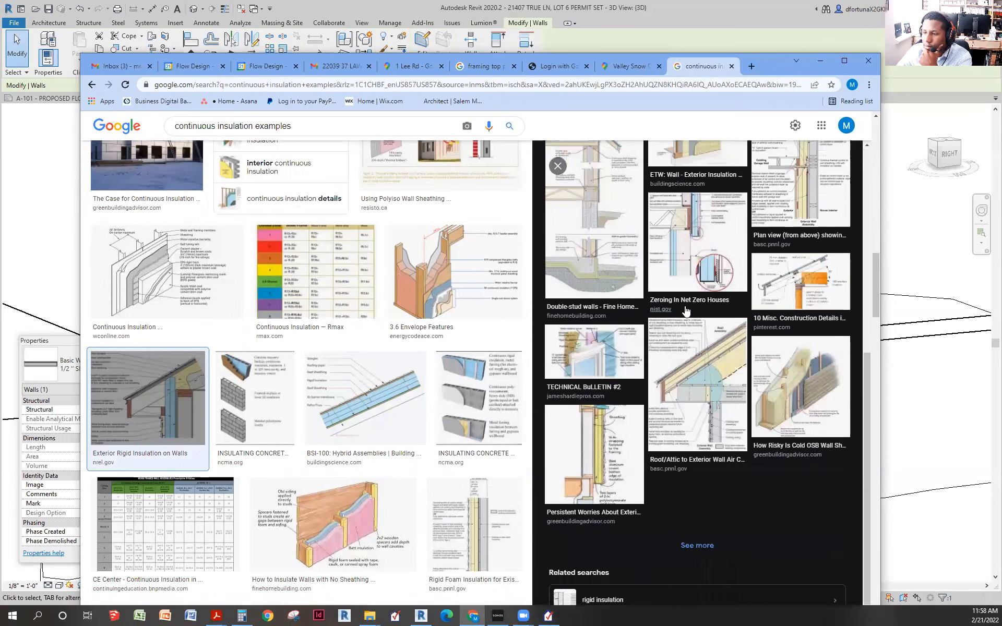
{"action": "left_click", "coordinate": [583, 463]}
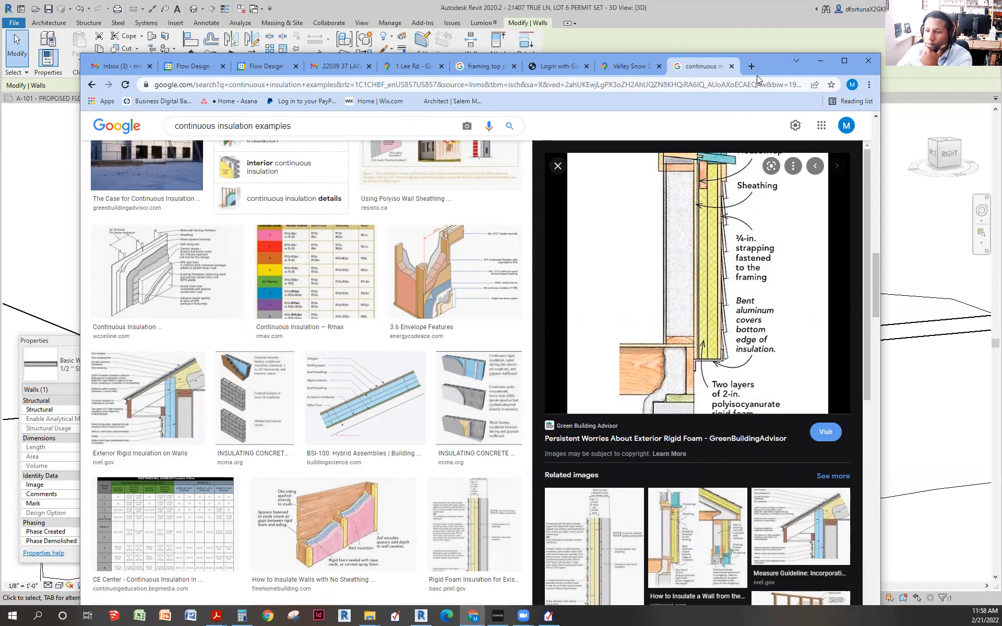
{"action": "left_click", "coordinate": [820, 61]}
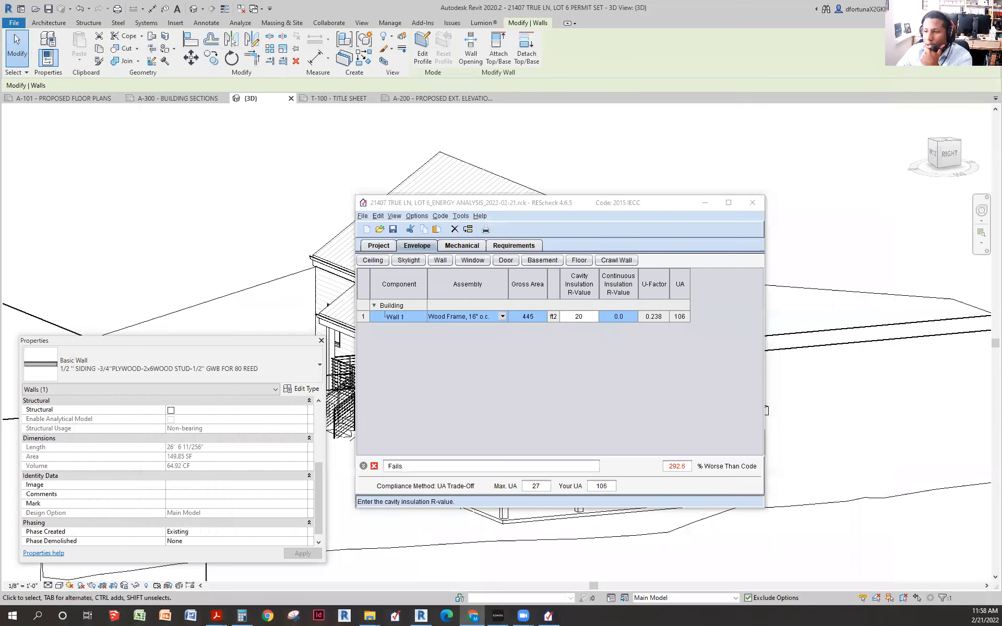
- Commit the R-20 cavity value, rename Wall 1 to FRONT WALL, and widen the Component column
{"action": "left_click", "coordinate": [553, 206]}
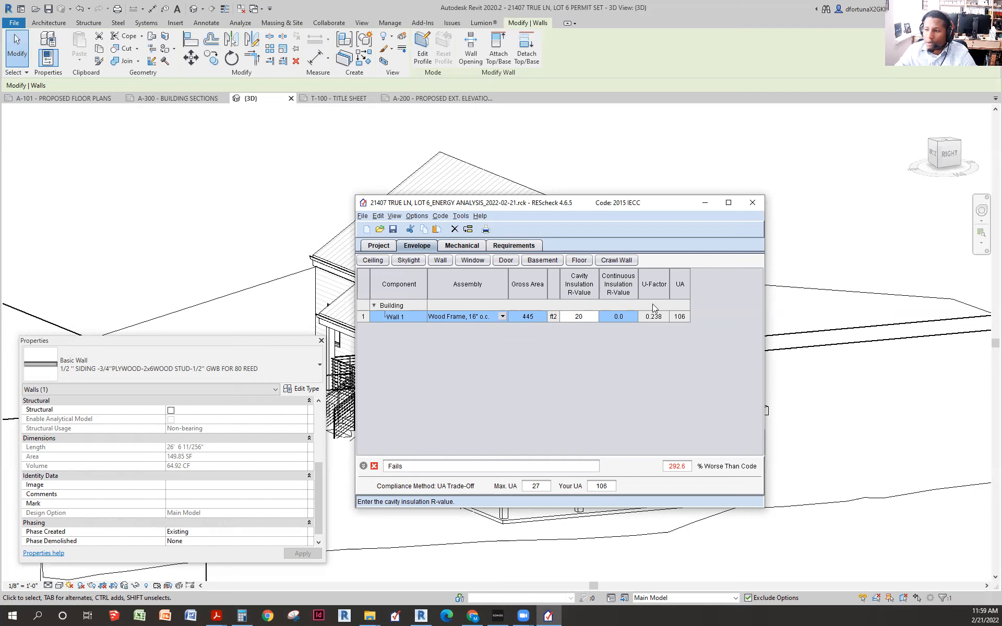
{"action": "left_click", "coordinate": [414, 316]}
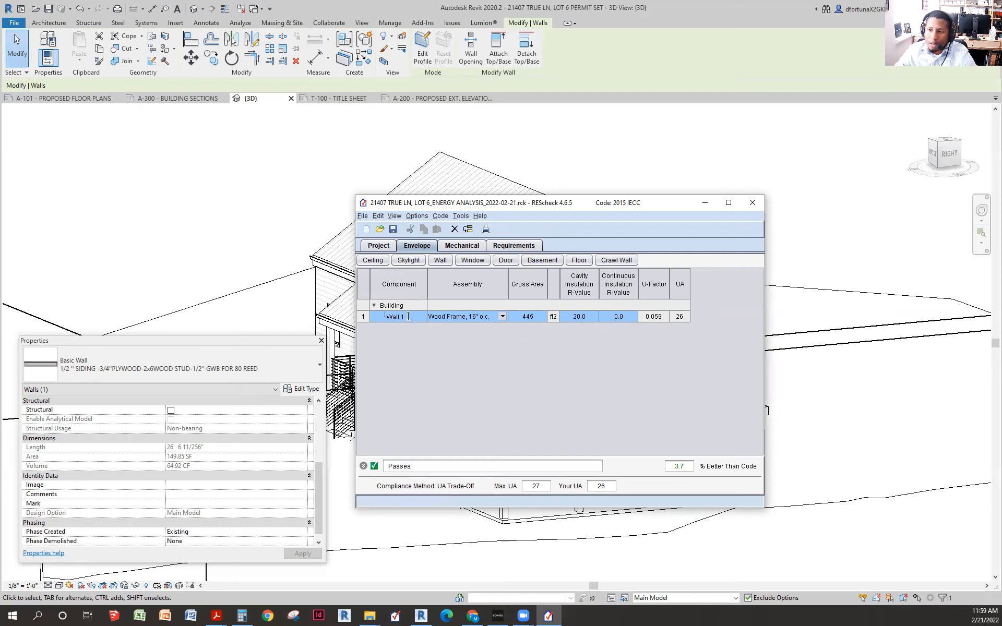
{"action": "left_click", "coordinate": [408, 316]}
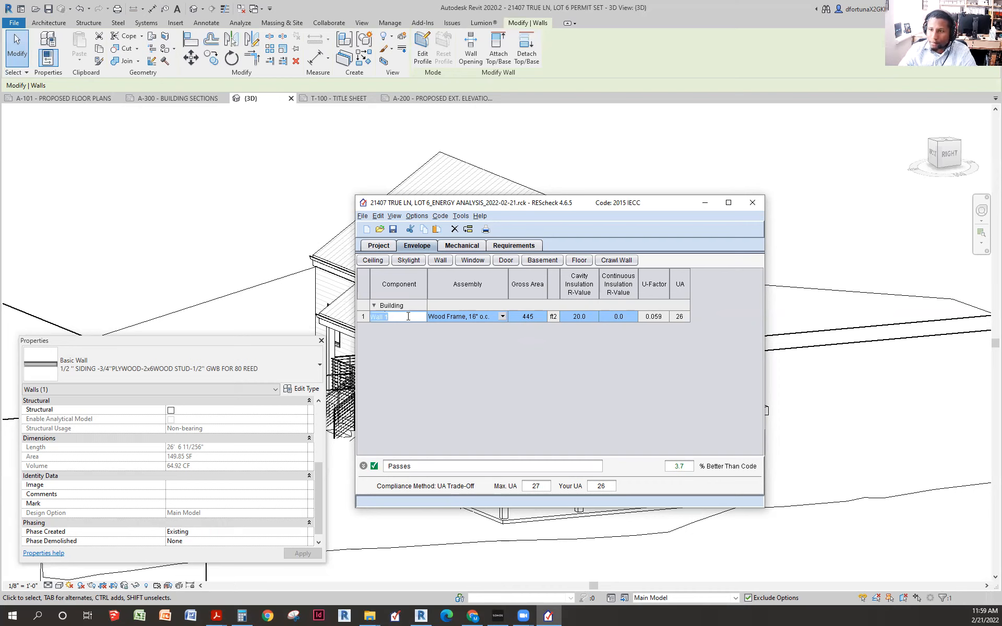
{"action": "type", "text": "FRONT WALL"}
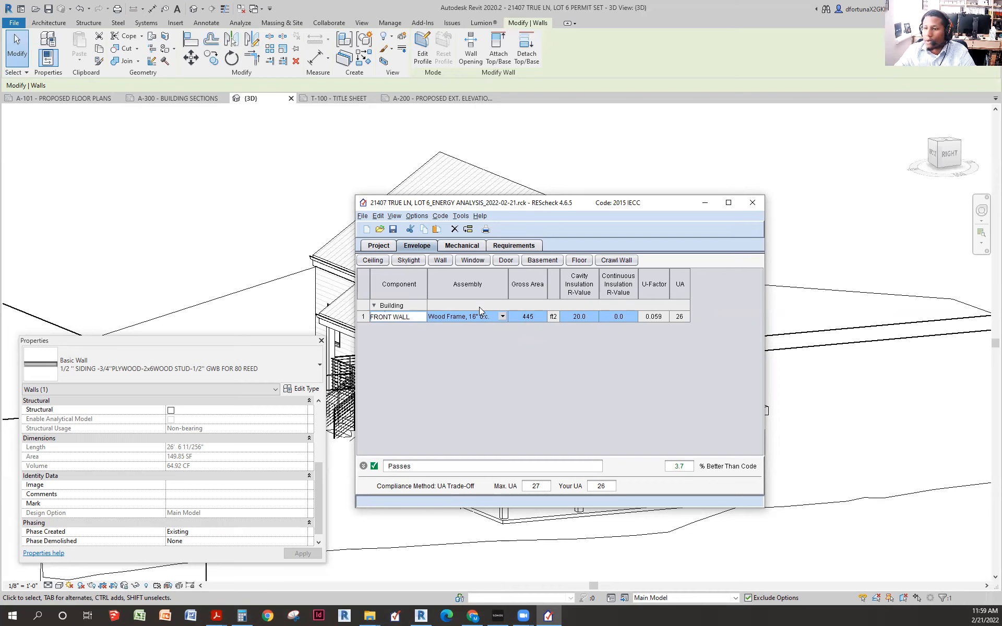
{"action": "left_click", "coordinate": [411, 312]}
{"action": "left_click_drag", "start_coordinate": [427, 274], "coordinate": [477, 273]}
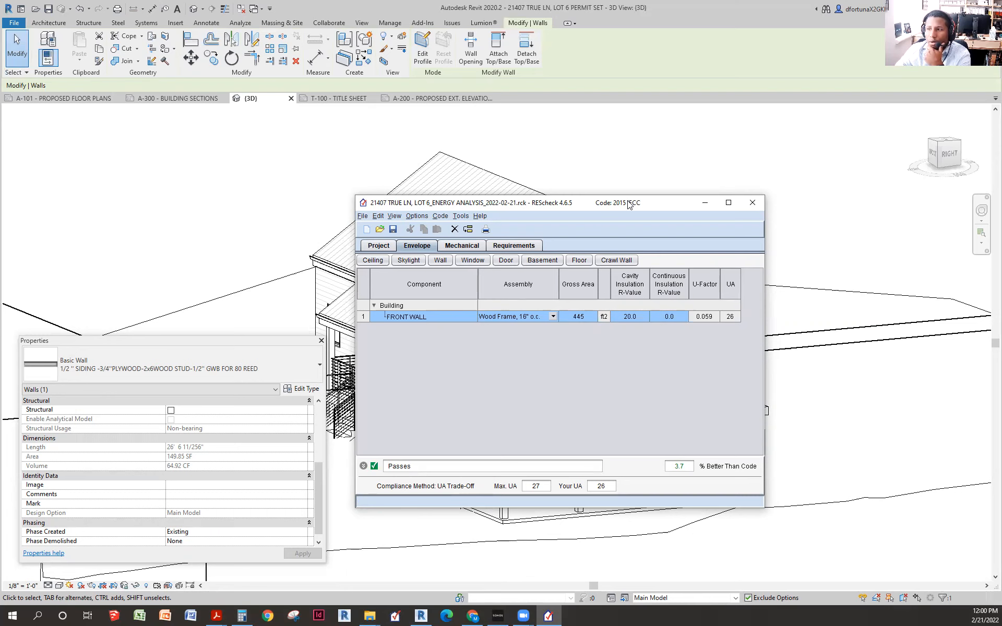
- Check the front wall's windows in Revit, finding the upper ones fixed 24" x 24"
{"action": "left_click", "coordinate": [705, 202]}
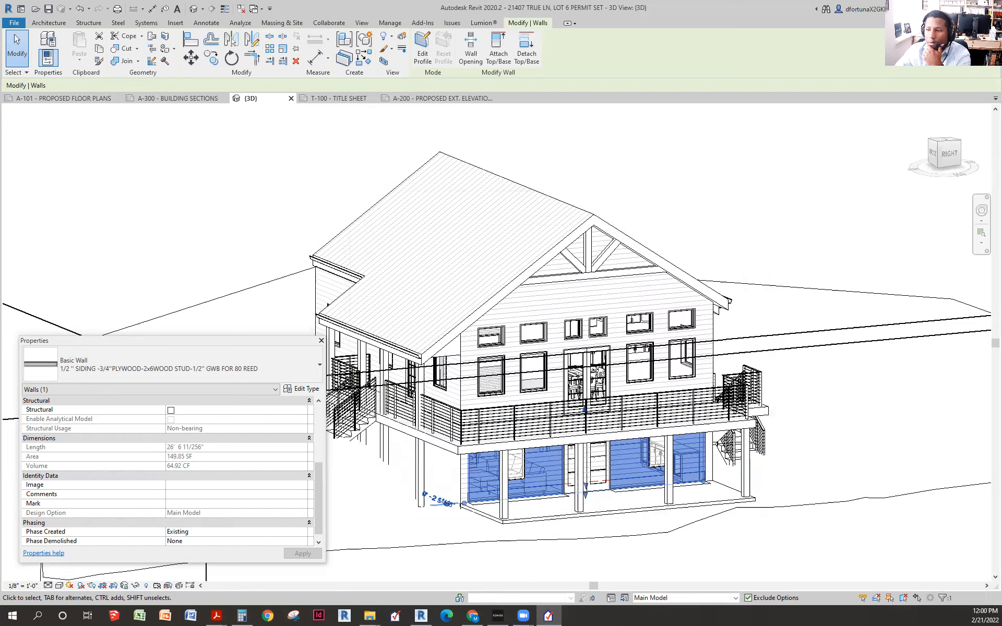
{"action": "scroll", "coordinate": [501, 340], "scroll_direction": "up", "scroll_amount": 3}
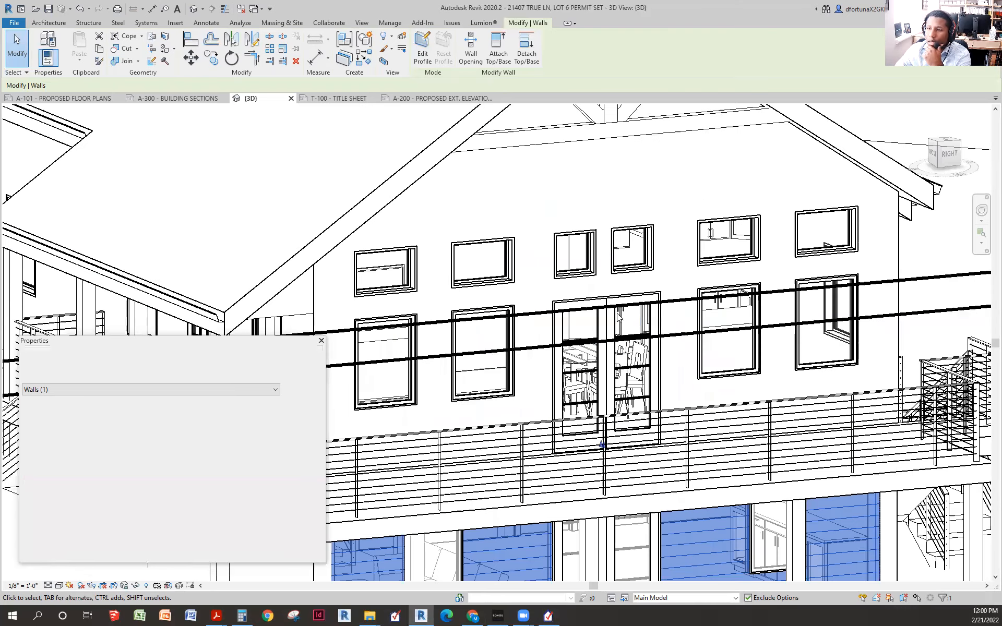
{"action": "scroll", "coordinate": [619, 316], "scroll_direction": "down", "scroll_amount": 2}
{"action": "left_click", "coordinate": [797, 200]}
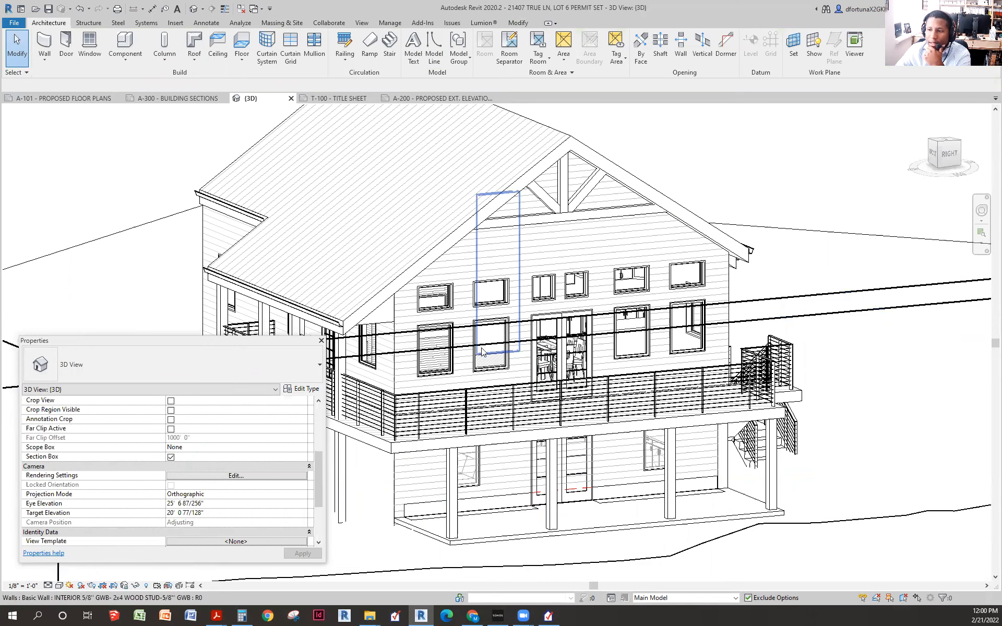
{"action": "left_click", "coordinate": [482, 312]}
{"action": "left_click", "coordinate": [491, 292]}
{"action": "left_click", "coordinate": [543, 287]}
{"action": "left_click", "coordinate": [572, 297]}
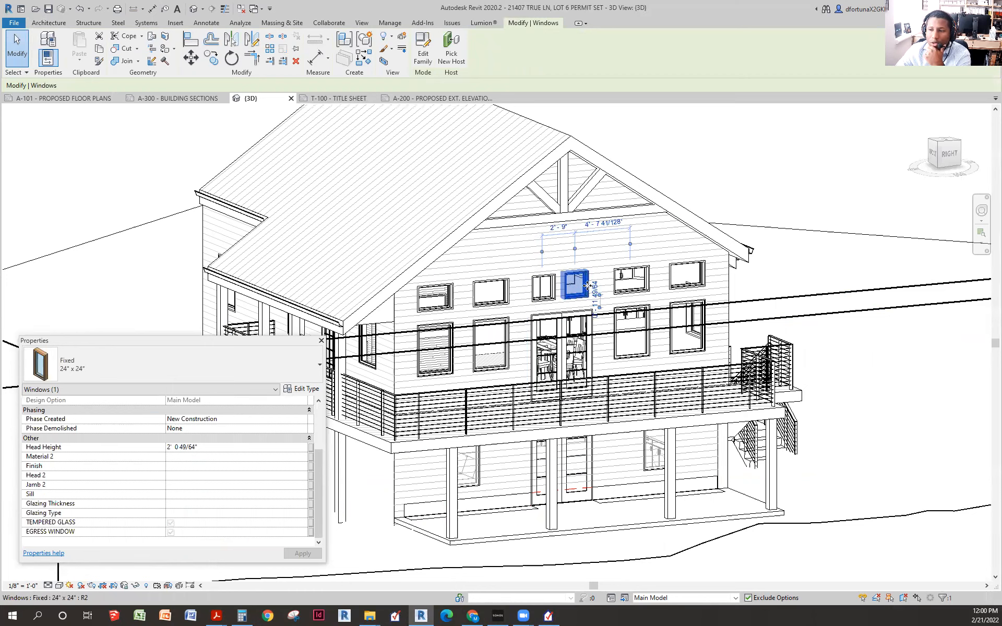
{"action": "left_click", "coordinate": [796, 189]}
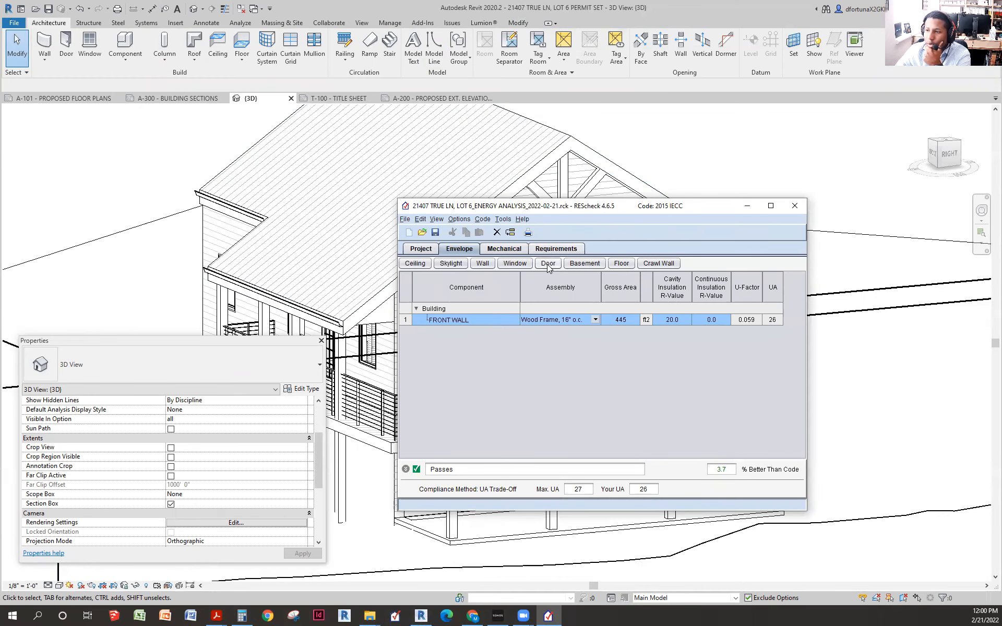
{"action": "left_click", "coordinate": [516, 264]}
- Give Window 1 under FRONT WALL a Wood Frame Double Pane with Low-E assembly
{"action": "left_click", "coordinate": [476, 364]}
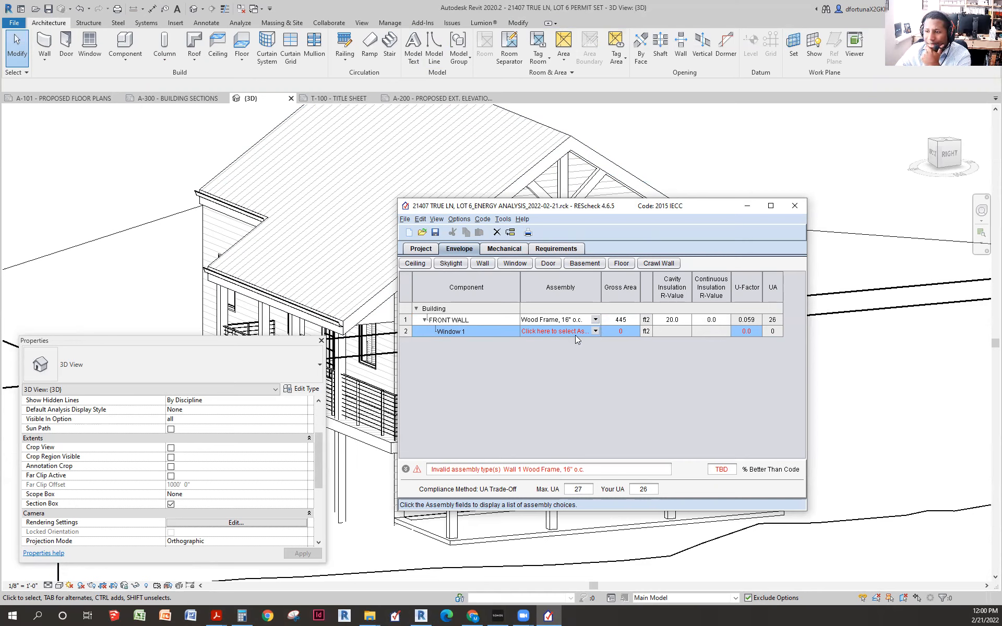
{"action": "left_click", "coordinate": [596, 332]}
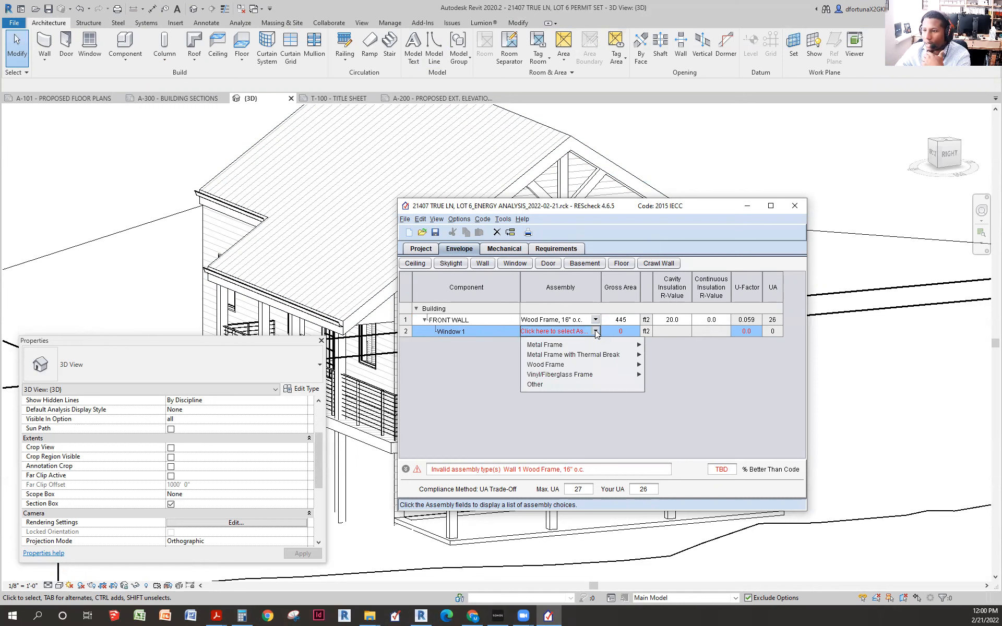
{"action": "mouse_move", "coordinate": [555, 347]}
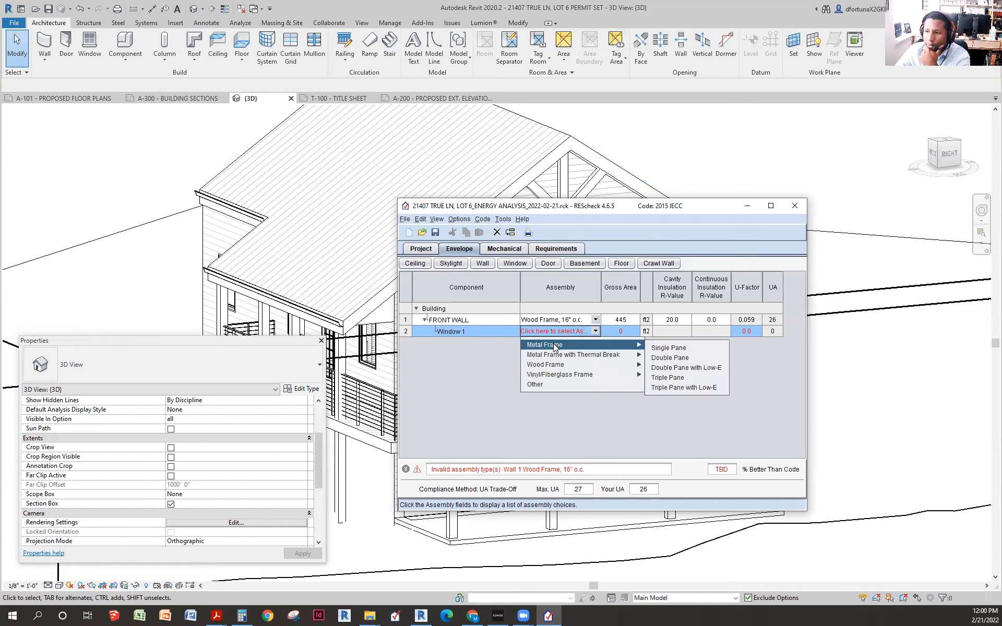
{"action": "mouse_move", "coordinate": [547, 368]}
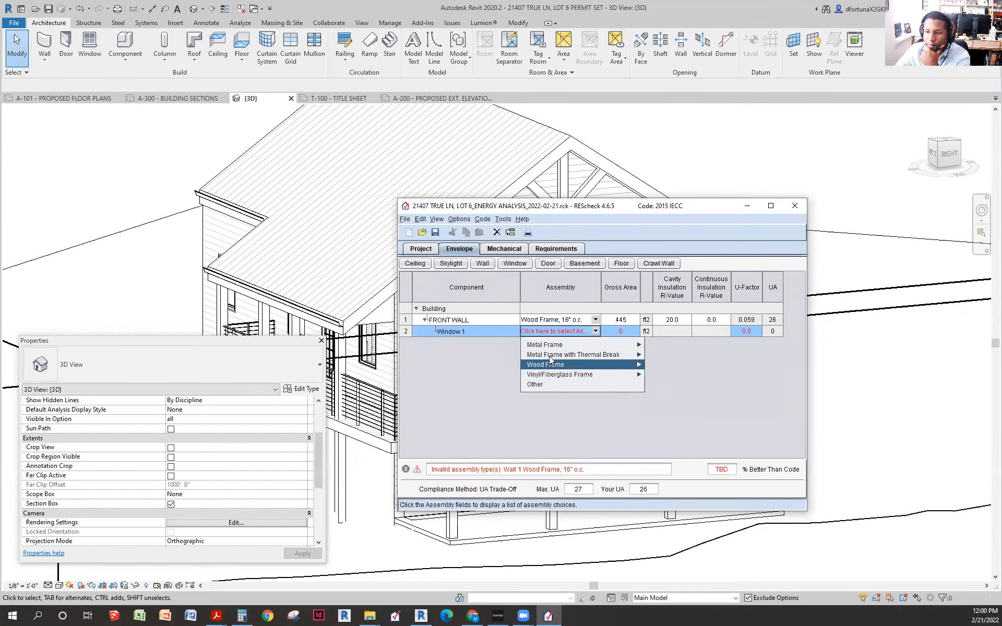
{"action": "mouse_move", "coordinate": [551, 378]}
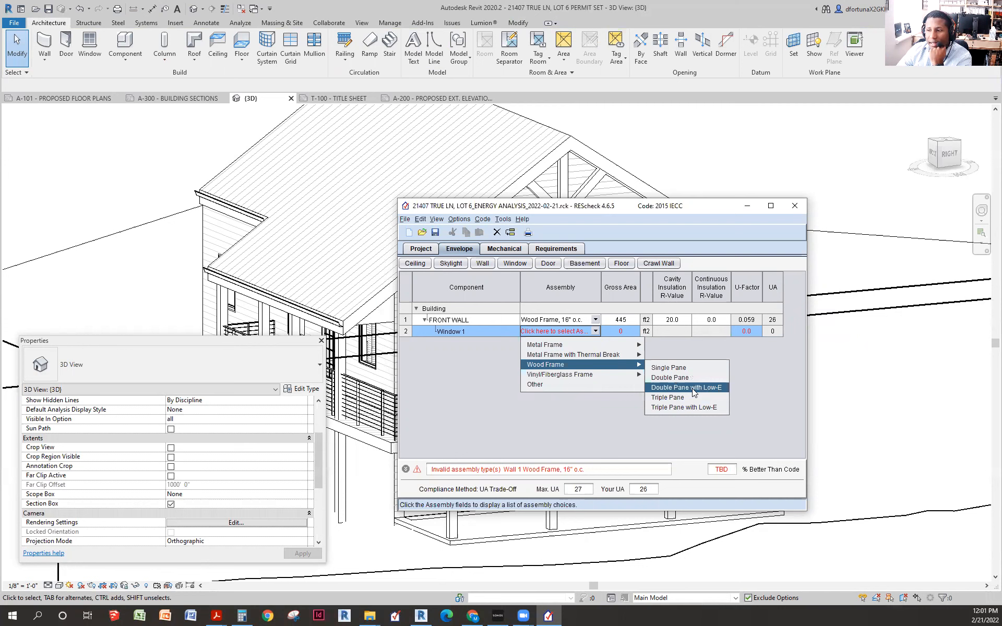
{"action": "left_click", "coordinate": [675, 389]}
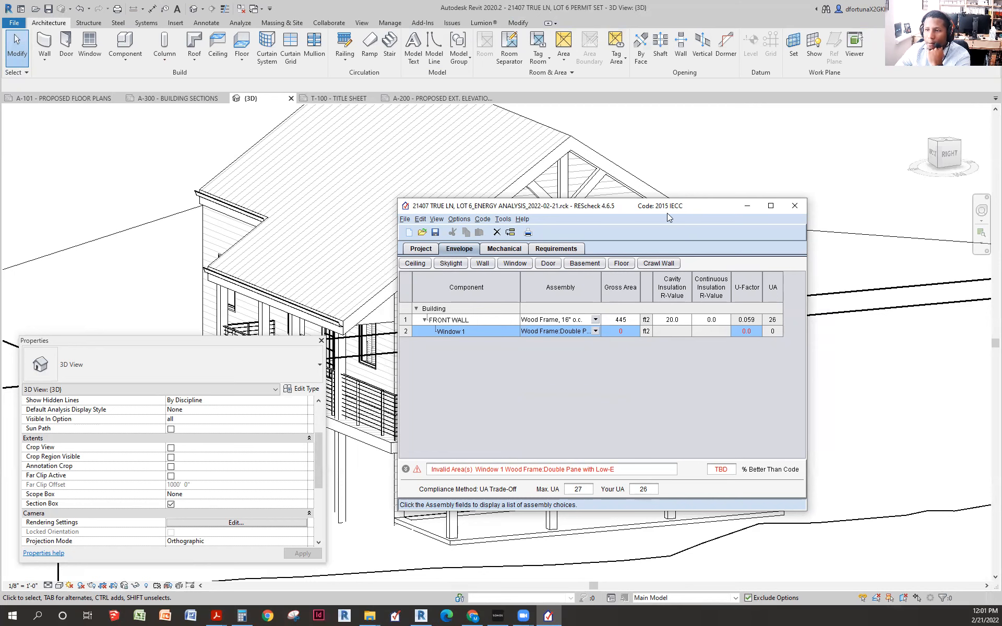
{"action": "left_click", "coordinate": [31, 225]}
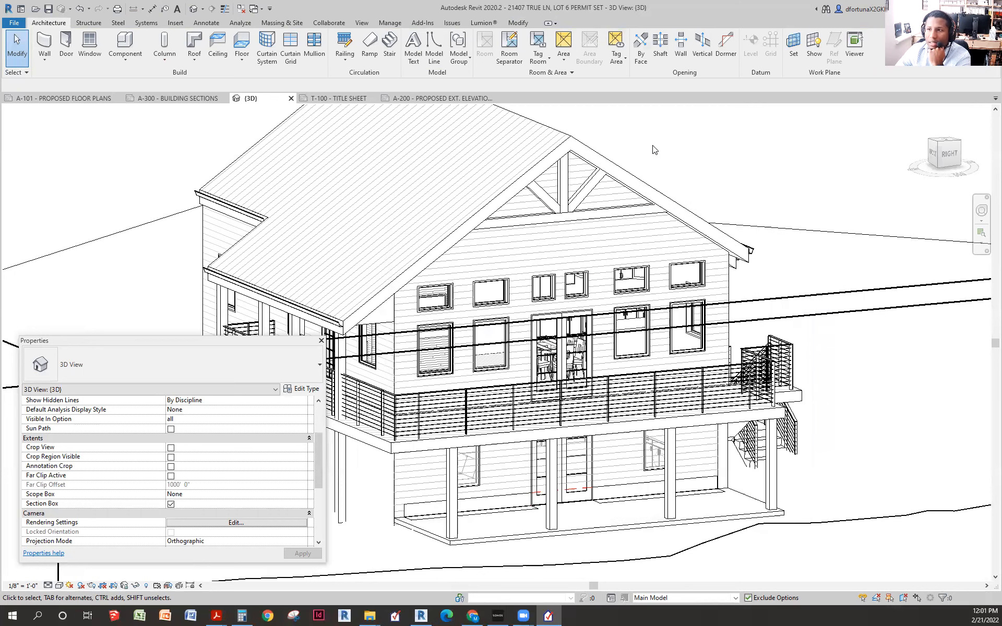
{"action": "left_click", "coordinate": [437, 99]}
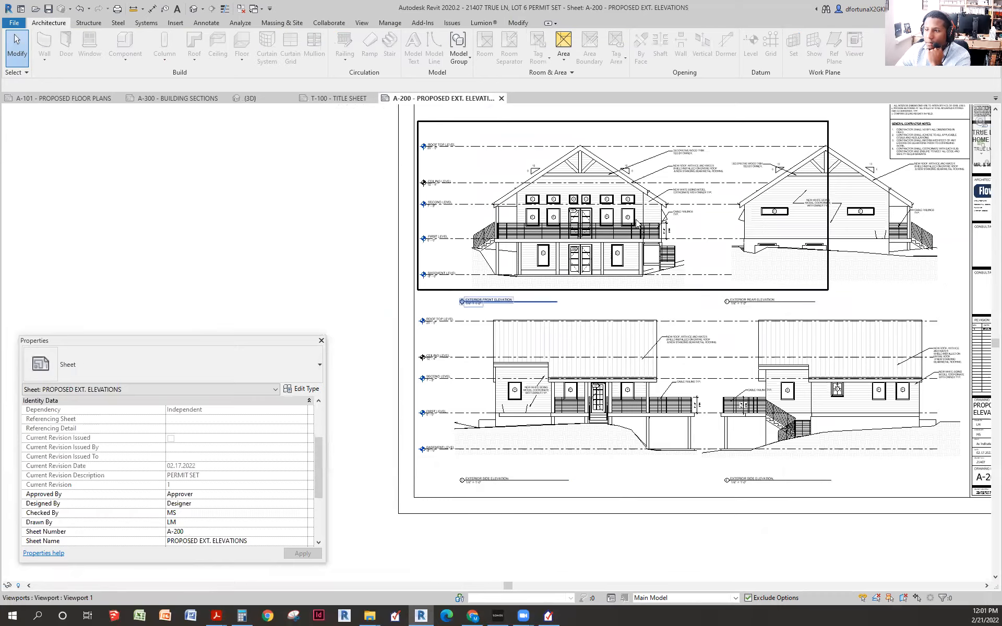
{"action": "scroll", "coordinate": [631, 228], "scroll_direction": "up", "scroll_amount": 5}
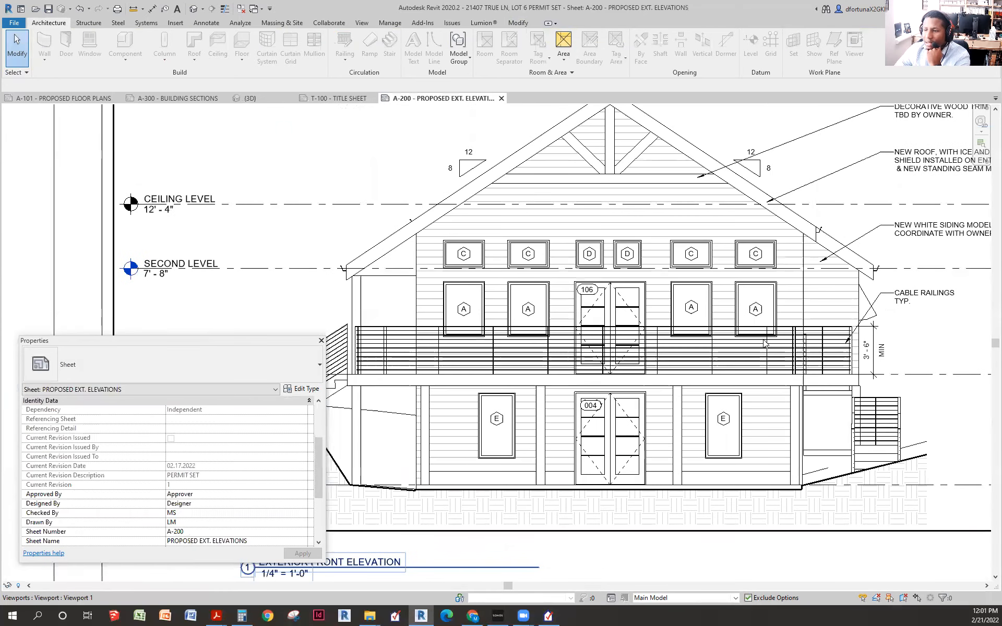
{"action": "scroll", "coordinate": [516, 308], "scroll_direction": "down", "scroll_amount": 1}
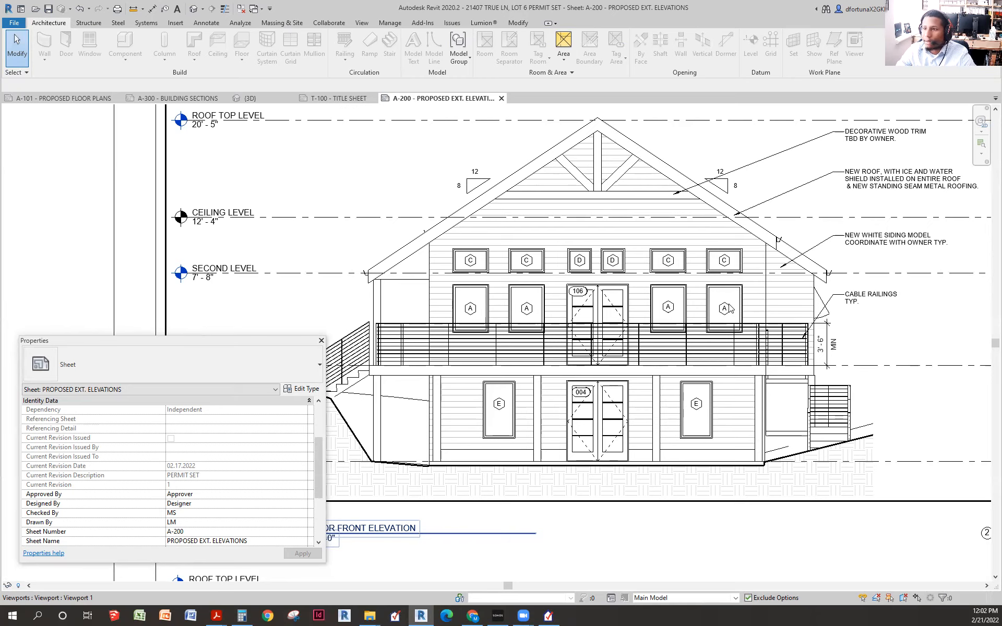
{"action": "scroll", "coordinate": [630, 273], "scroll_direction": "down", "scroll_amount": 5}
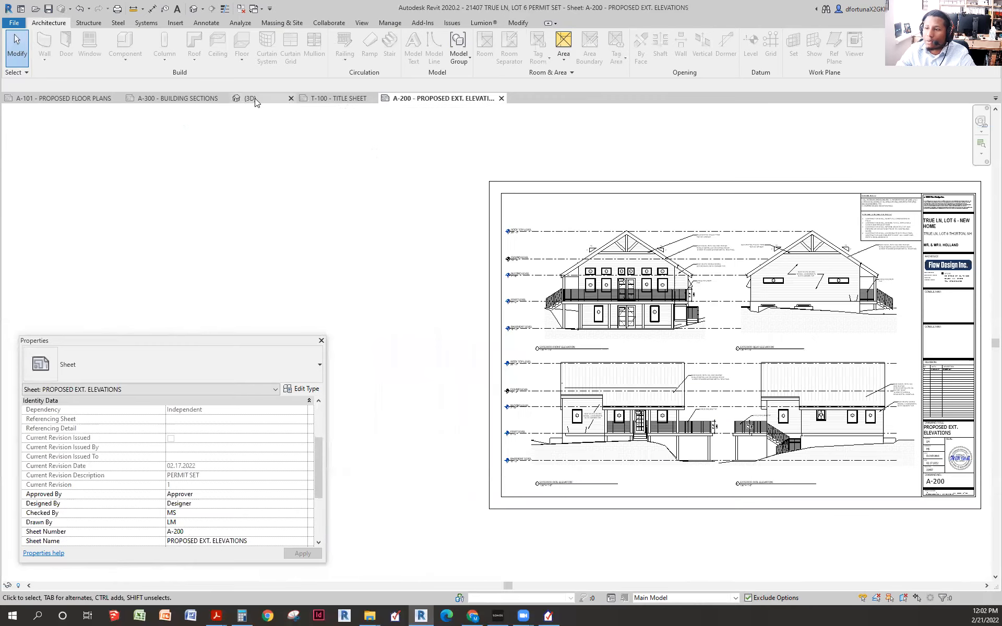
{"action": "left_click", "coordinate": [248, 98]}
{"action": "scroll", "coordinate": [595, 344], "scroll_direction": "down", "scroll_amount": 2}
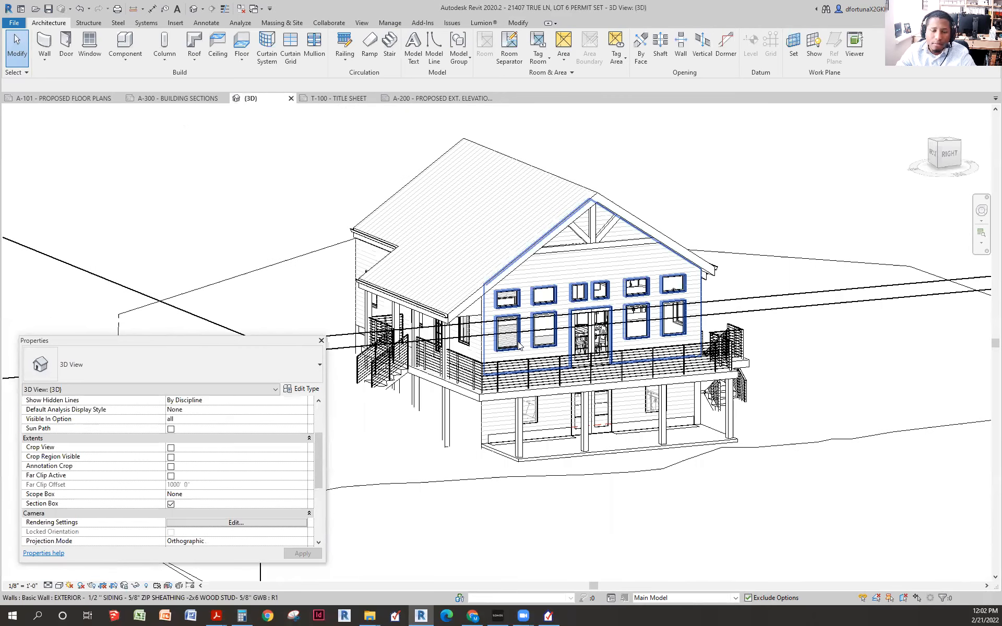
- Open a first-floor front window's type to read its 36" x 48" width and height
{"action": "left_click", "coordinate": [544, 328]}
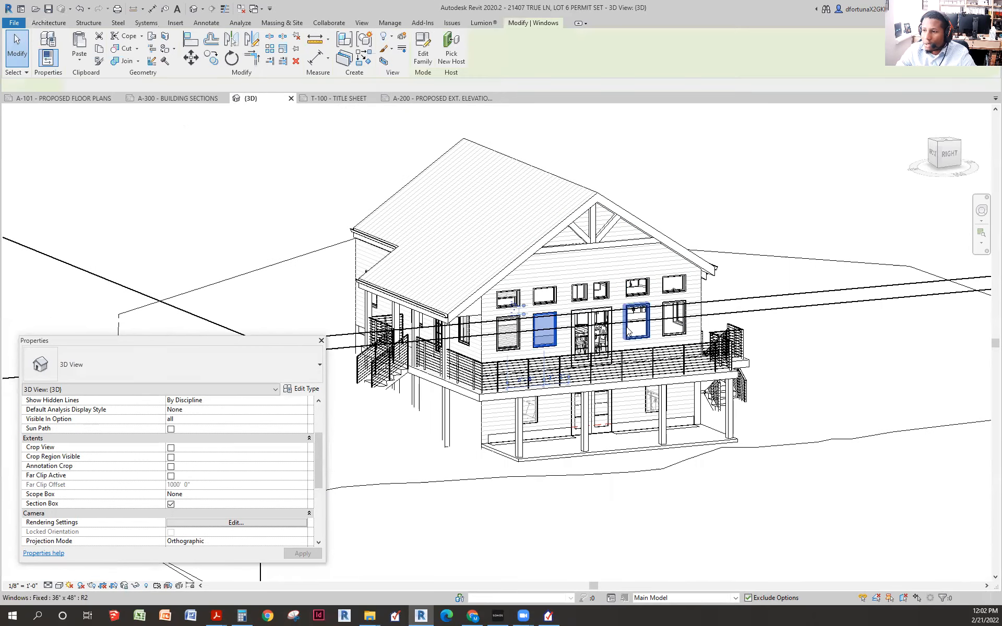
{"action": "scroll", "coordinate": [274, 487], "scroll_direction": "up", "scroll_amount": 3}
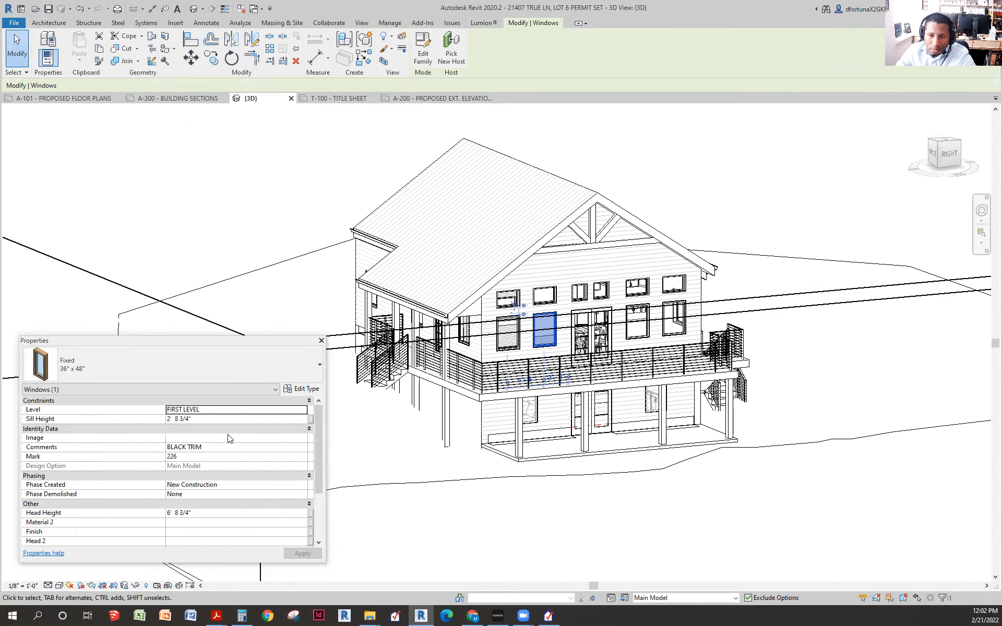
{"action": "left_click", "coordinate": [303, 387]}
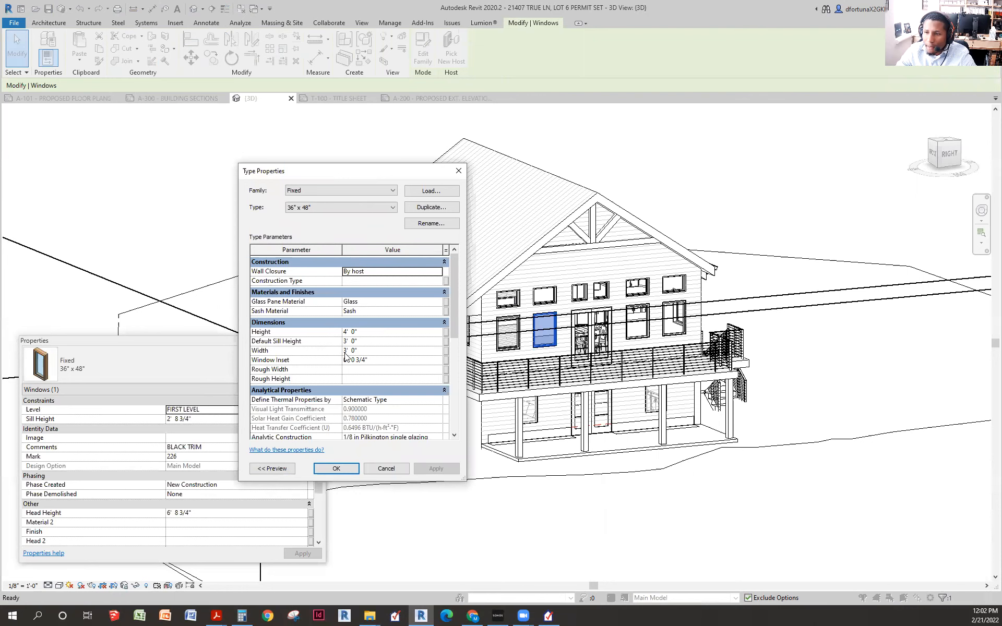
- Compute the window area 4 × 3 = 12 in Calculator
{"action": "left_click", "coordinate": [241, 616]}
{"action": "left_click", "coordinate": [552, 308]}
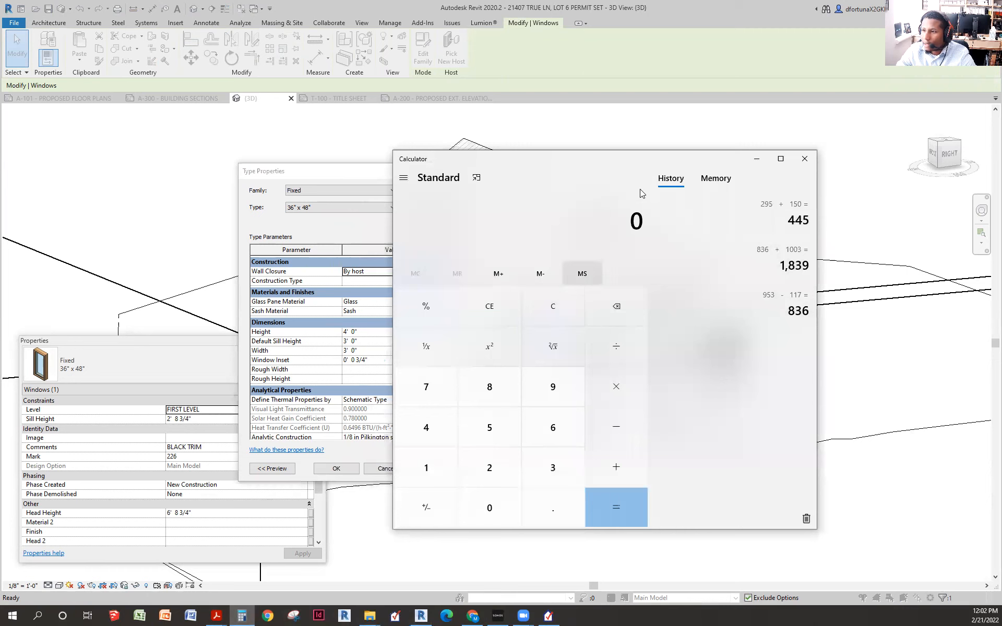
{"action": "left_click_drag", "start_coordinate": [622, 158], "coordinate": [758, 141]}
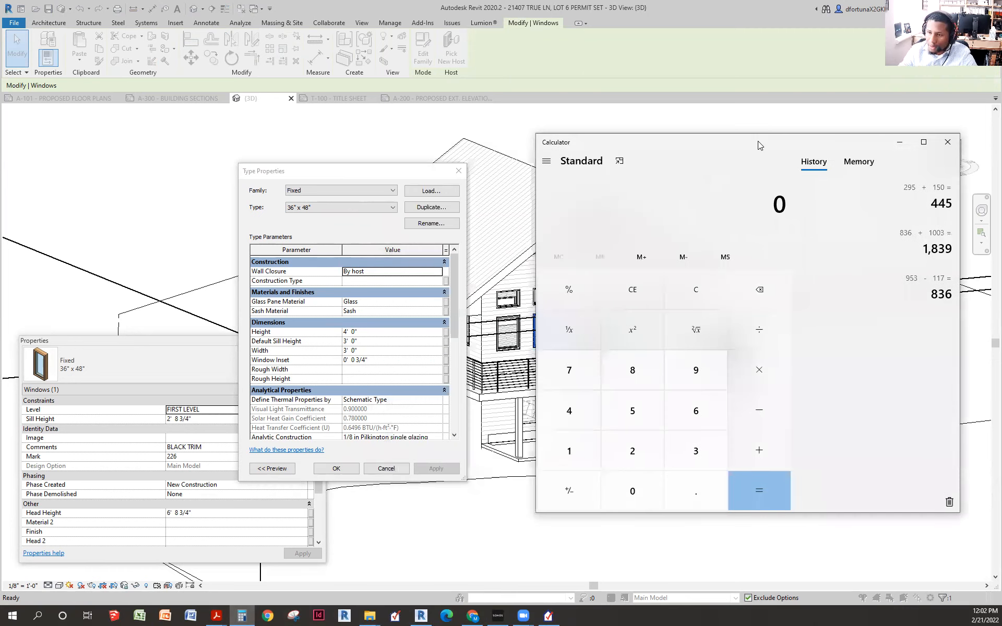
{"action": "type", "text": "4 × "}
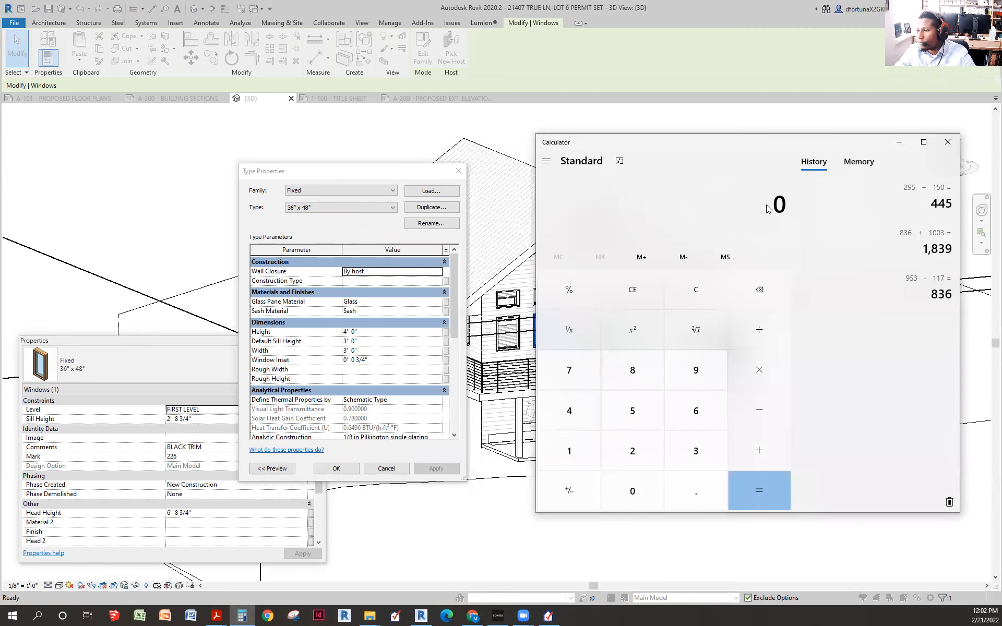
{"action": "type", "text": "3"}
{"action": "key", "text": "Return"}
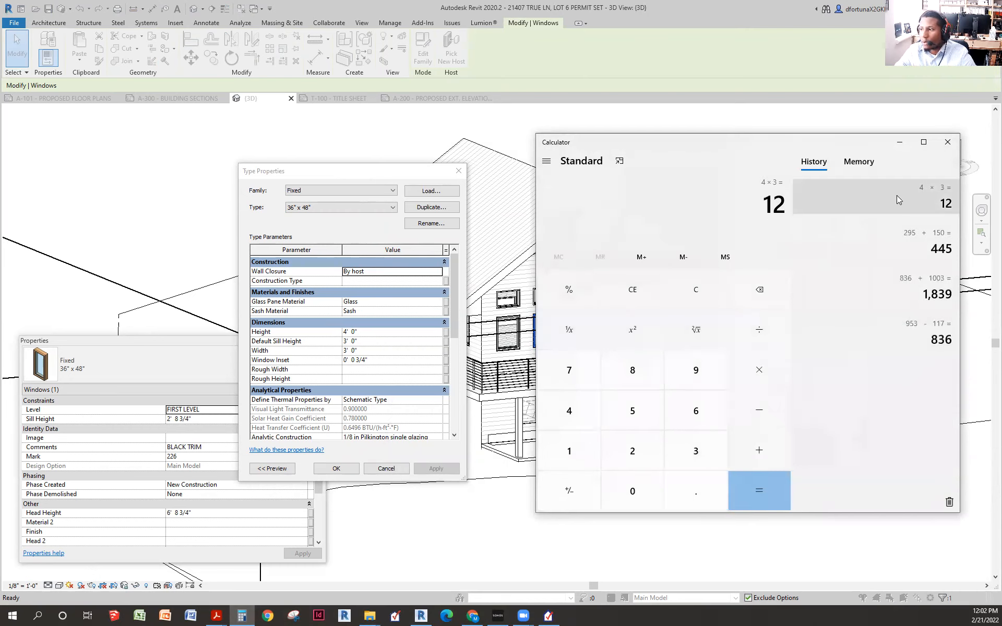
- Close Calculator and the type dimensions dialog, returning to Window 1's gross area in REScheck
{"action": "left_click", "coordinate": [899, 144]}
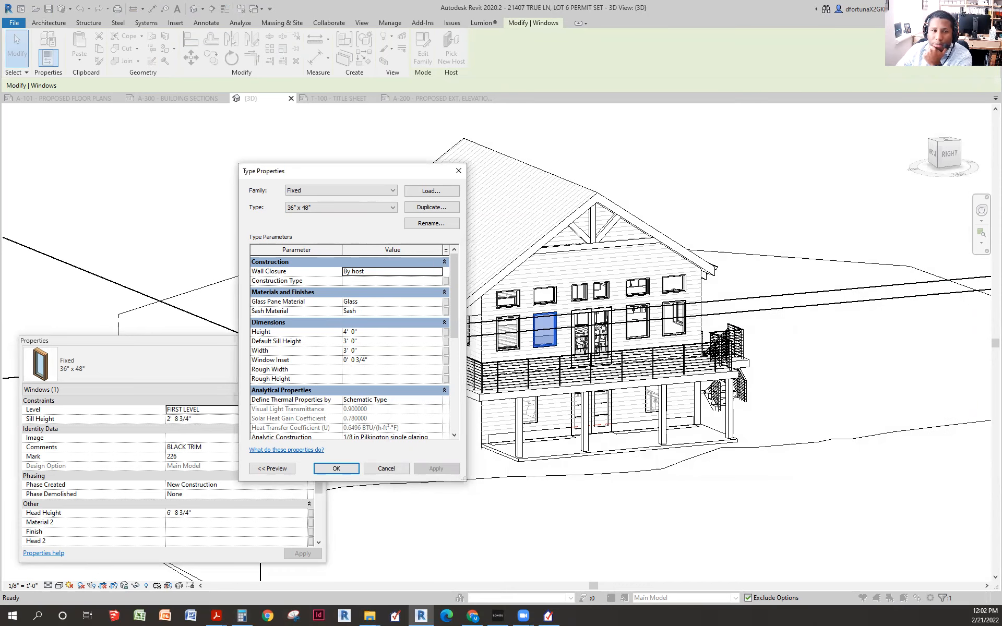
{"action": "key", "text": "alt+Tab"}
{"action": "left_click", "coordinate": [322, 173]}
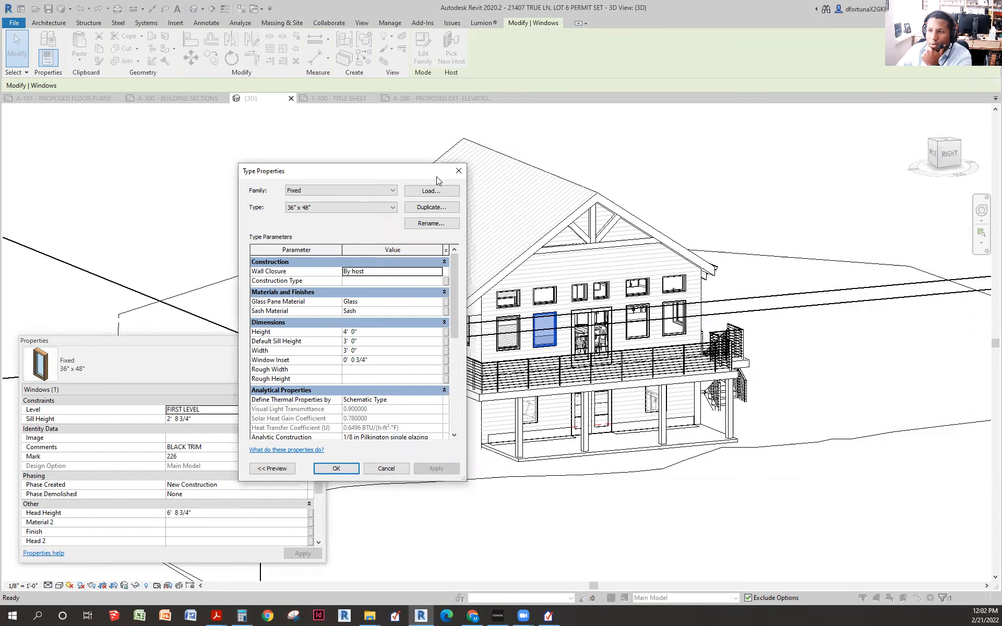
{"action": "left_click", "coordinate": [454, 172]}
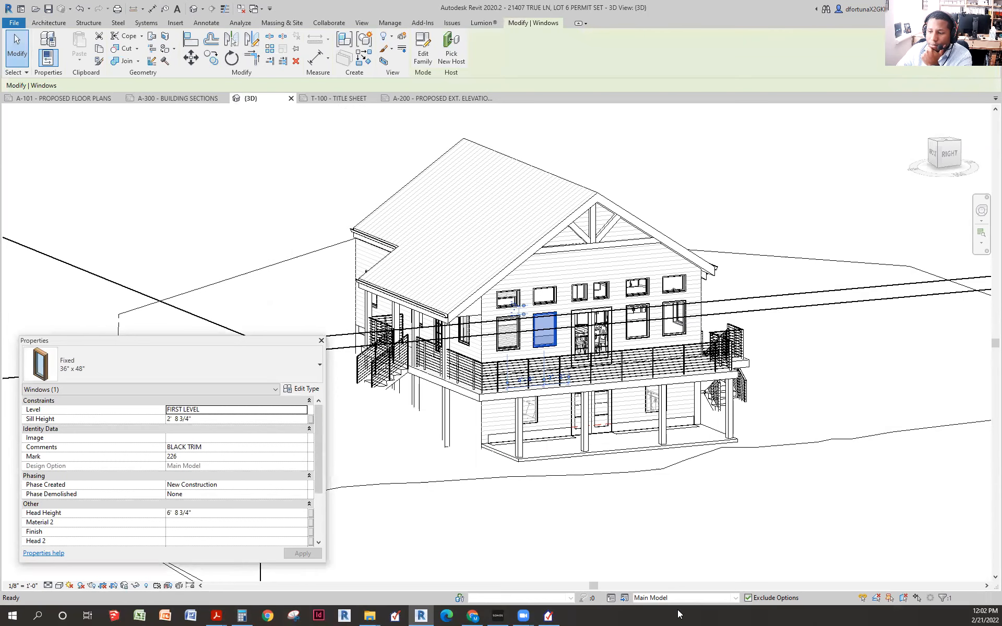
{"action": "left_click", "coordinate": [549, 616]}
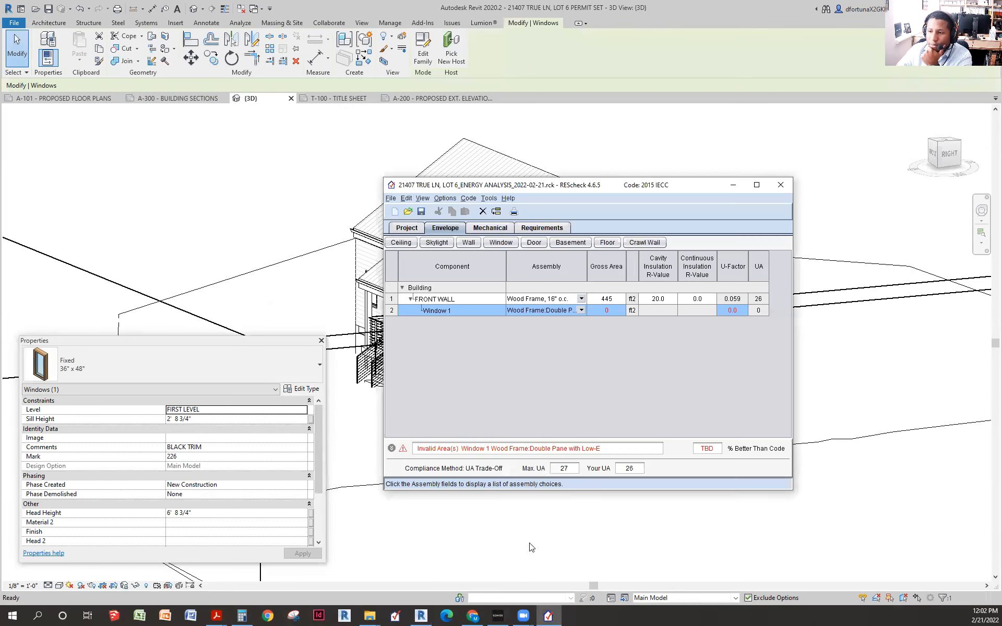
{"action": "left_click", "coordinate": [615, 311]}
- Enter 12 ft² as Window 1's gross area, raising Max UA to 30
{"action": "type", "text": "12"}
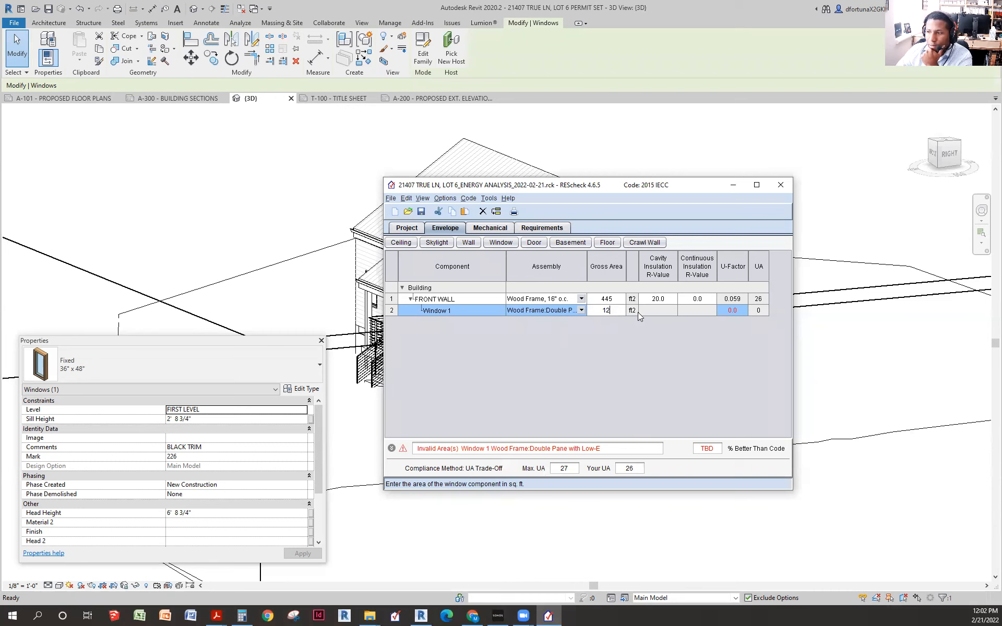
{"action": "key", "text": "Return"}
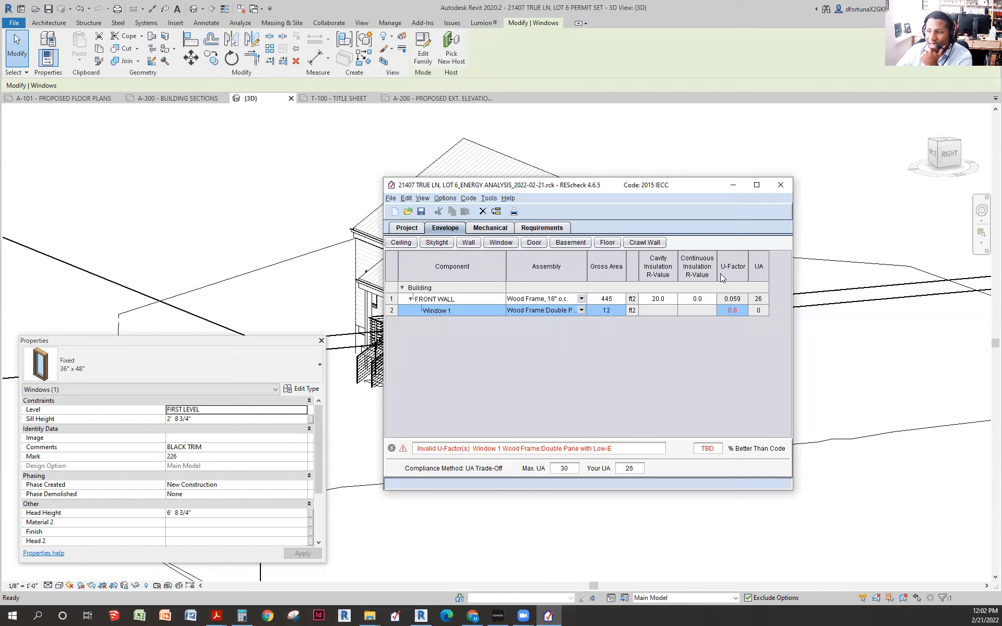
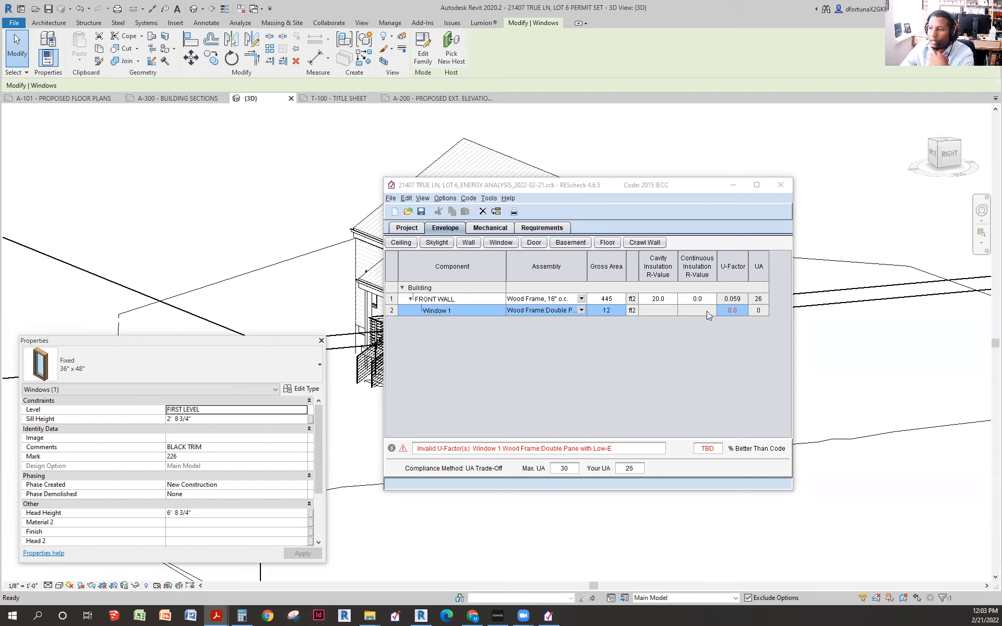
- Set Window 1's U-factor to 0.25 so the envelope passes
{"action": "left_click", "coordinate": [739, 309]}
{"action": "key", "text": "BackSpace"}
{"action": "type", "text": ".250"}
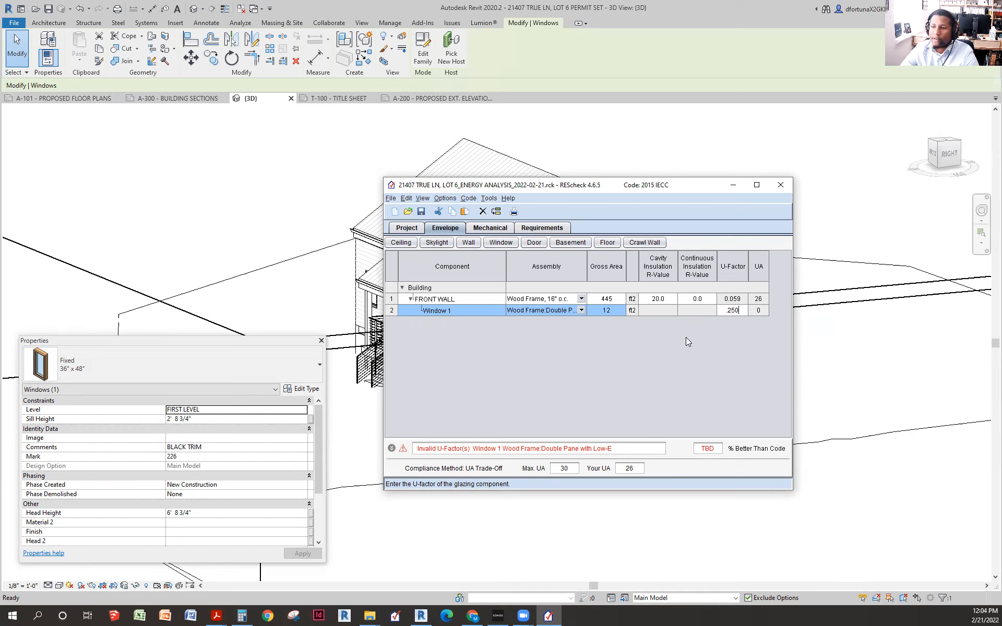
{"action": "left_click", "coordinate": [449, 311]}
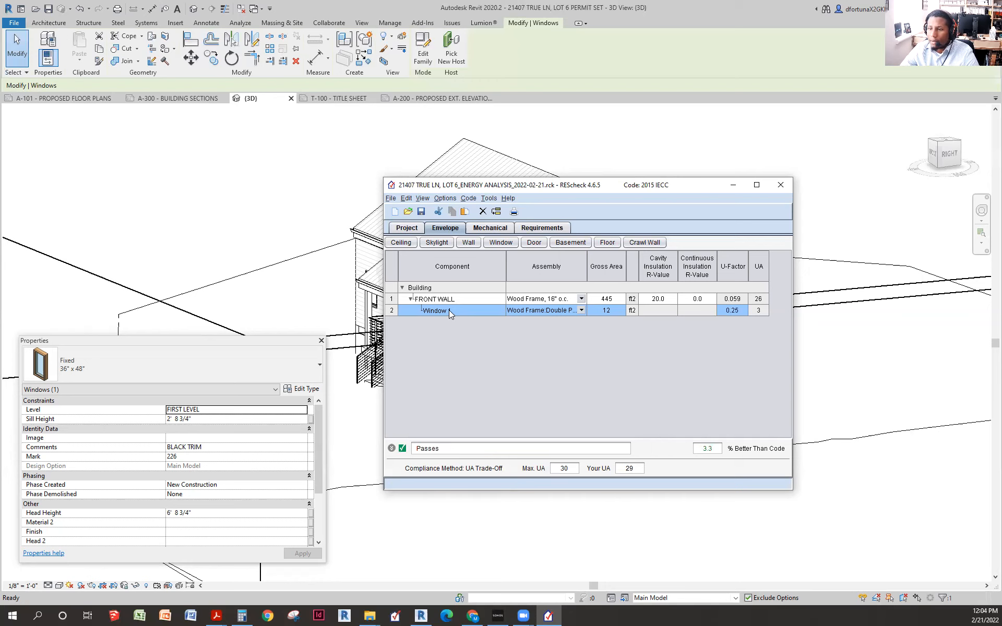
- Rename Window 1 to Window A
{"action": "left_click", "coordinate": [453, 311]}
{"action": "left_click", "coordinate": [437, 311]}
{"action": "type", "text": "A"}
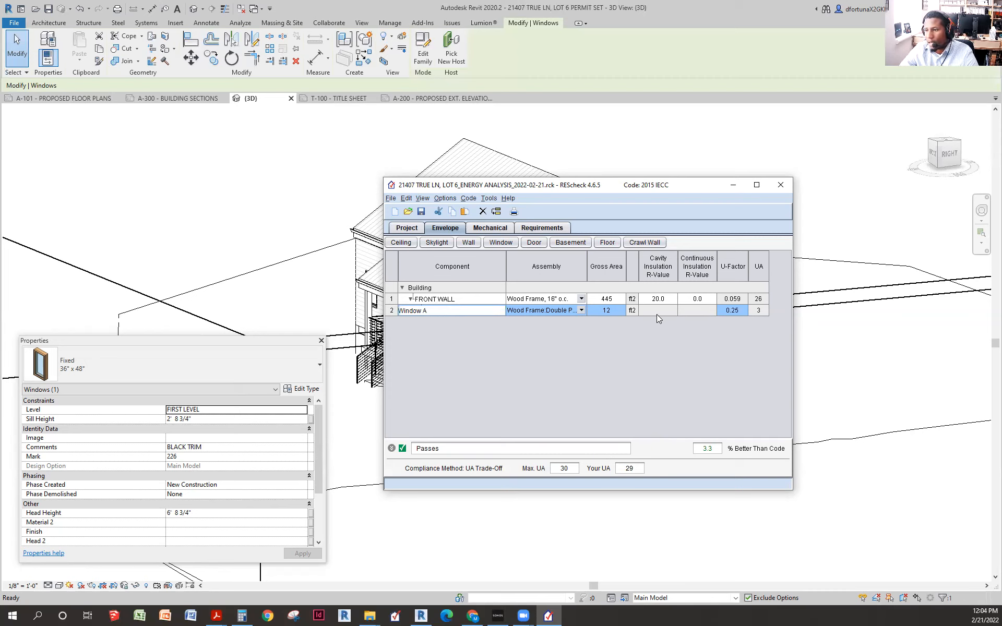
{"action": "key", "text": "Return"}
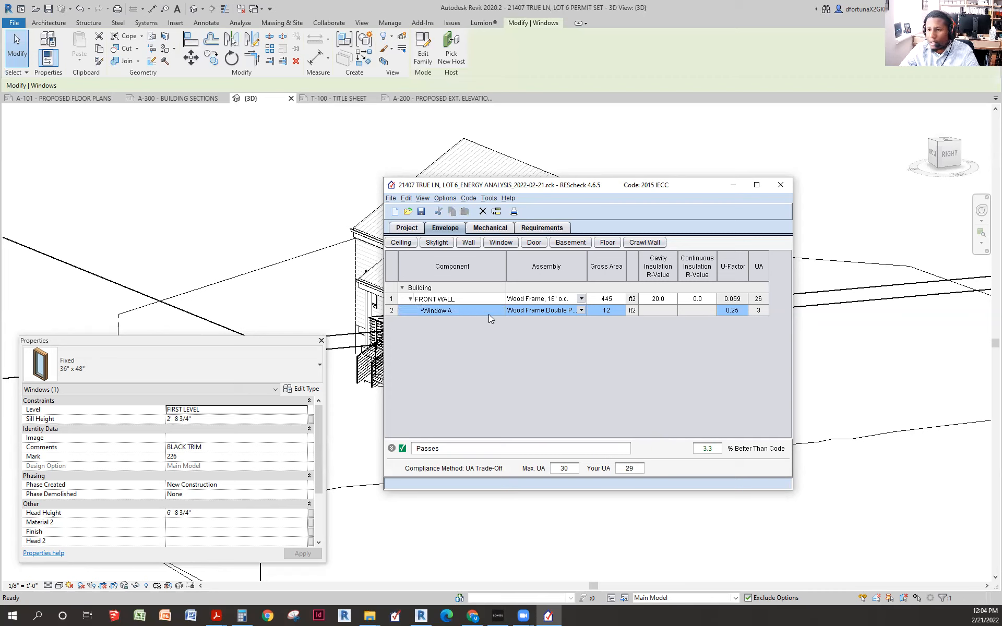
- Duplicate the Window A row twice, naming both copies Window A
{"action": "right_click", "coordinate": [453, 312]}
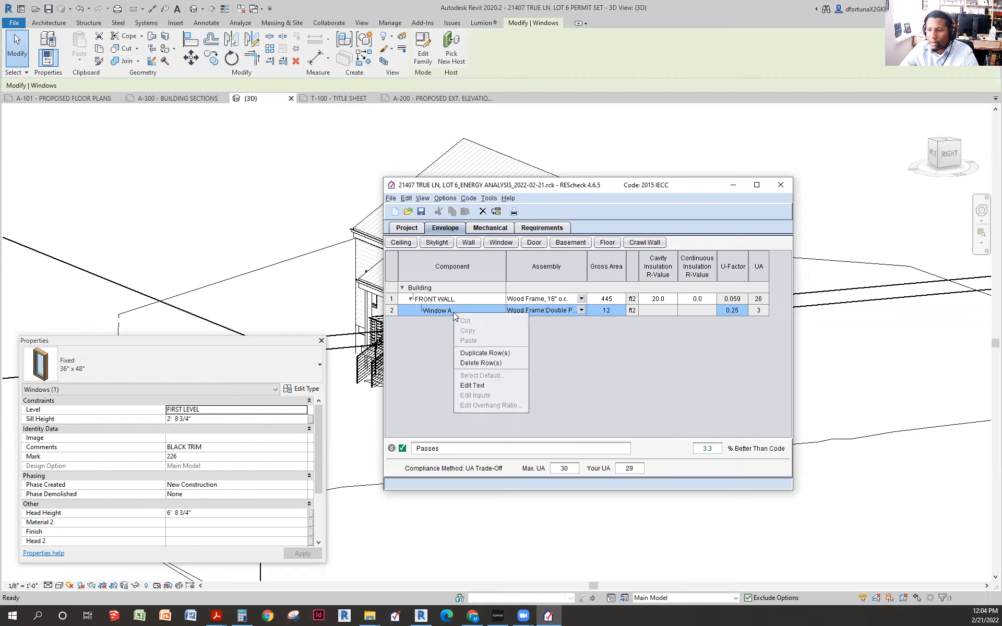
{"action": "left_click", "coordinate": [479, 356]}
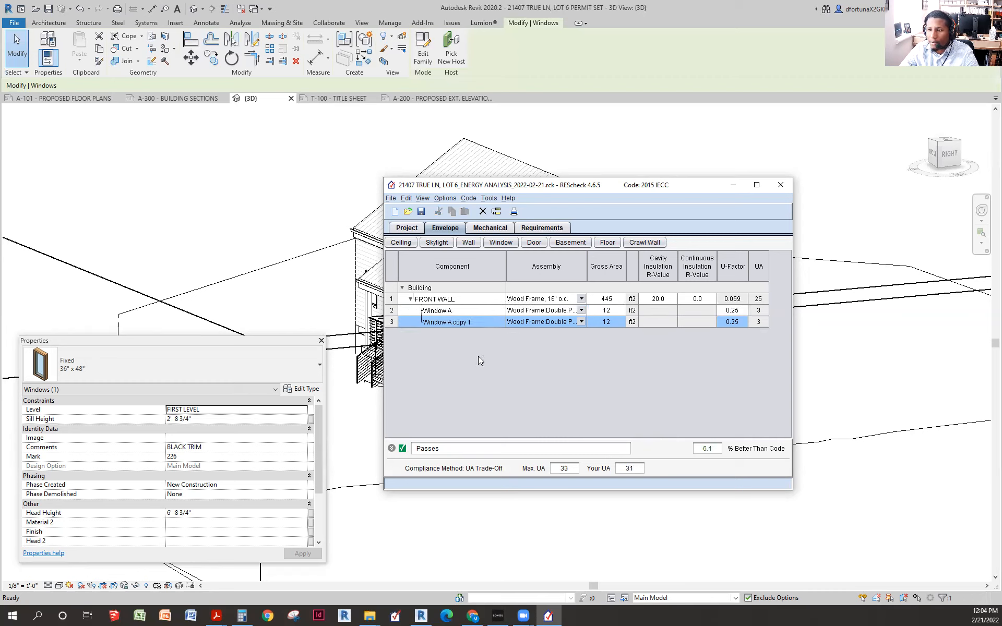
{"action": "double_click", "coordinate": [479, 323]}
{"action": "key", "text": "BackSpace"}
{"action": "key", "text": "BackSpace"}
{"action": "key", "text": "BackSpace"}
{"action": "key", "text": "BackSpace"}
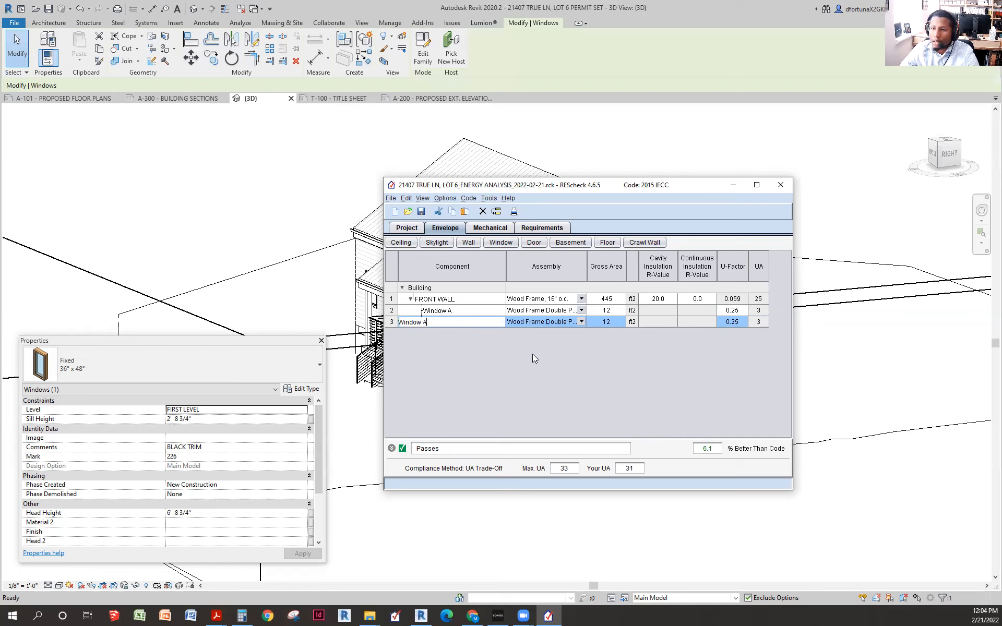
{"action": "key", "text": "Return"}
{"action": "right_click", "coordinate": [481, 320]}
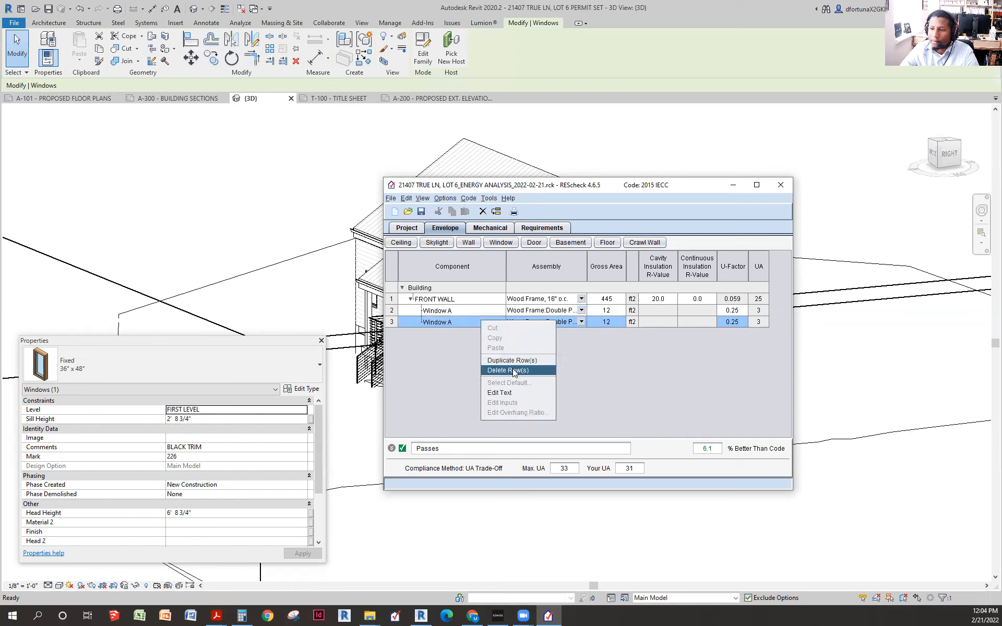
{"action": "left_click", "coordinate": [511, 361]}
{"action": "double_click", "coordinate": [459, 334]}
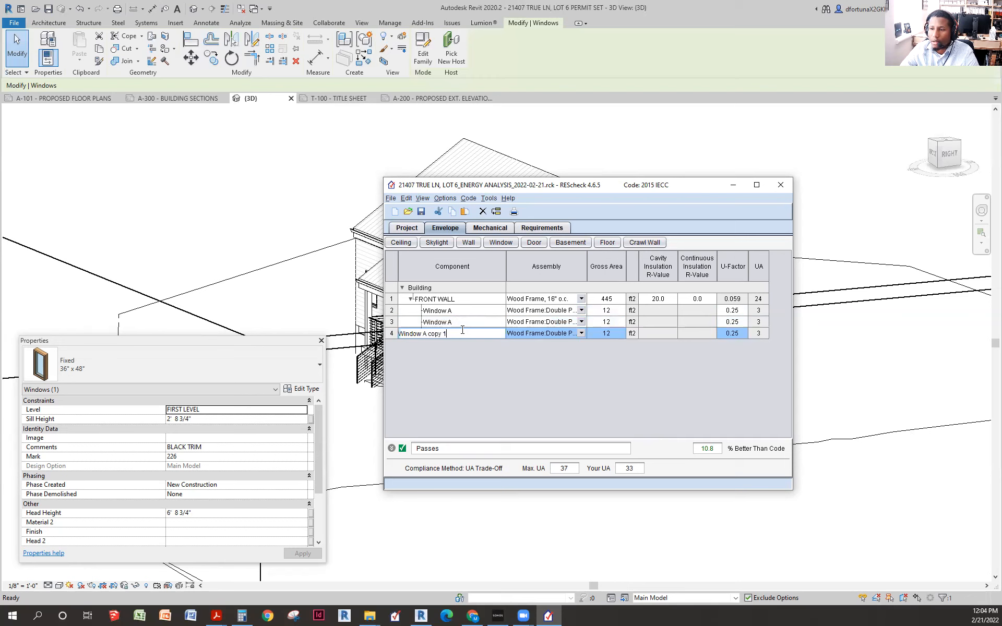
{"action": "key", "text": "BackSpace"}
{"action": "key", "text": "BackSpace"}
{"action": "key", "text": "BackSpace"}
{"action": "key", "text": "BackSpace"}
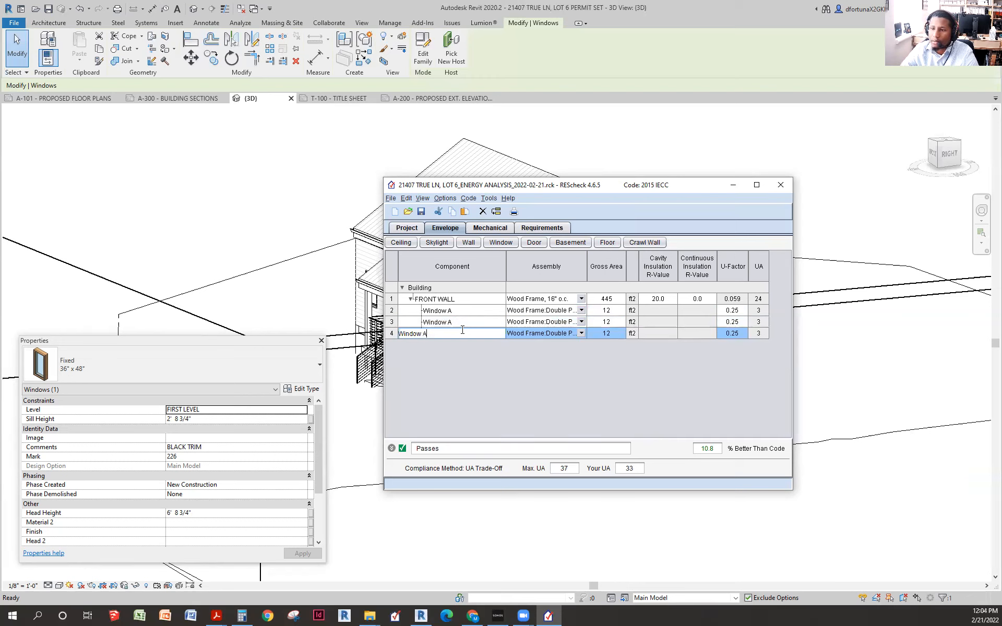
{"action": "left_click", "coordinate": [495, 320]}
- Add a fourth Window A row by duplicating row 4
{"action": "right_click", "coordinate": [469, 334]}
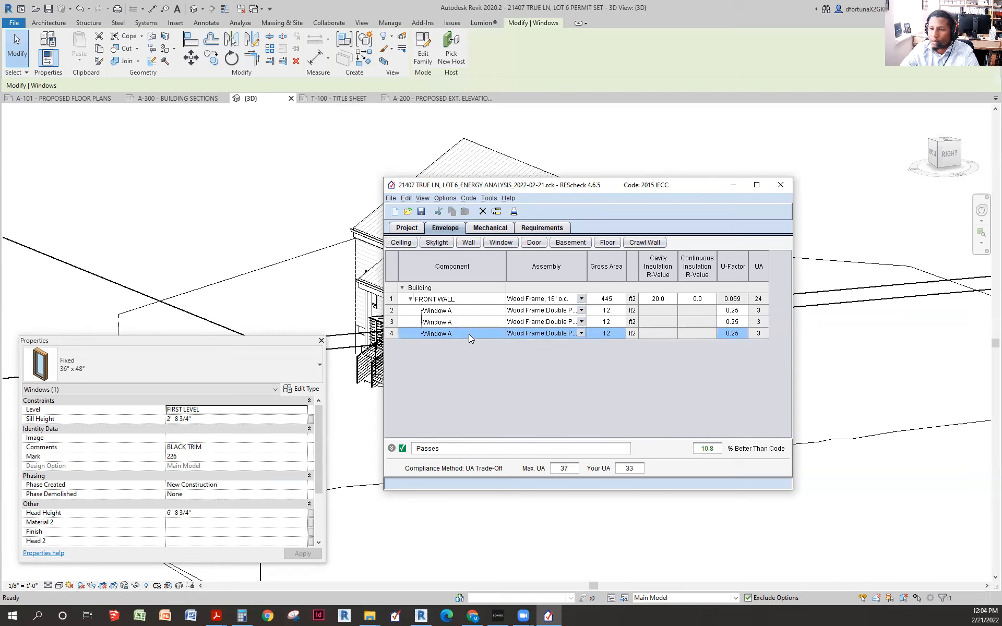
{"action": "left_click", "coordinate": [513, 374]}
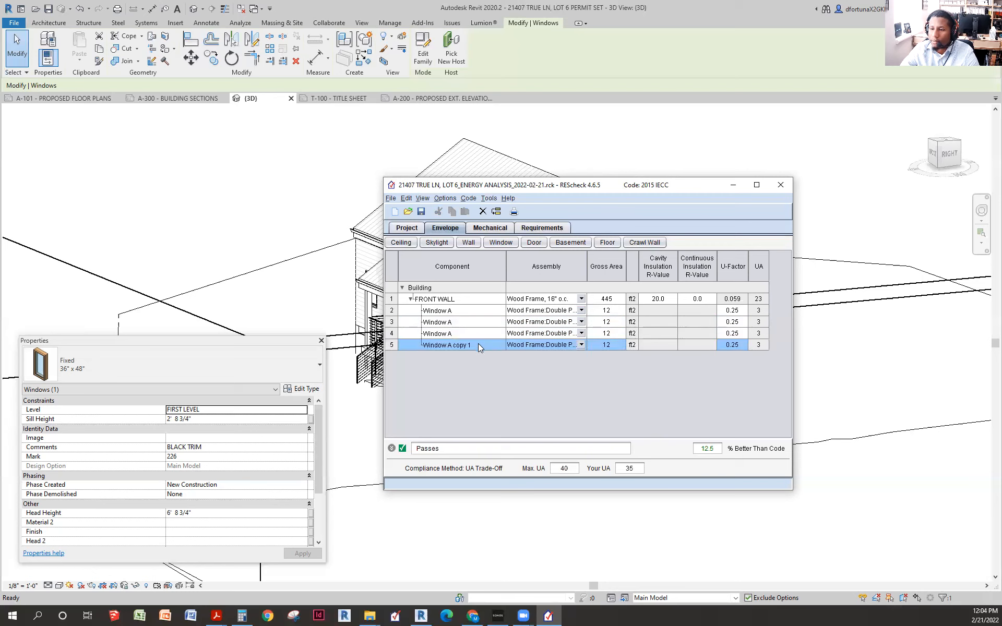
{"action": "double_click", "coordinate": [462, 344]}
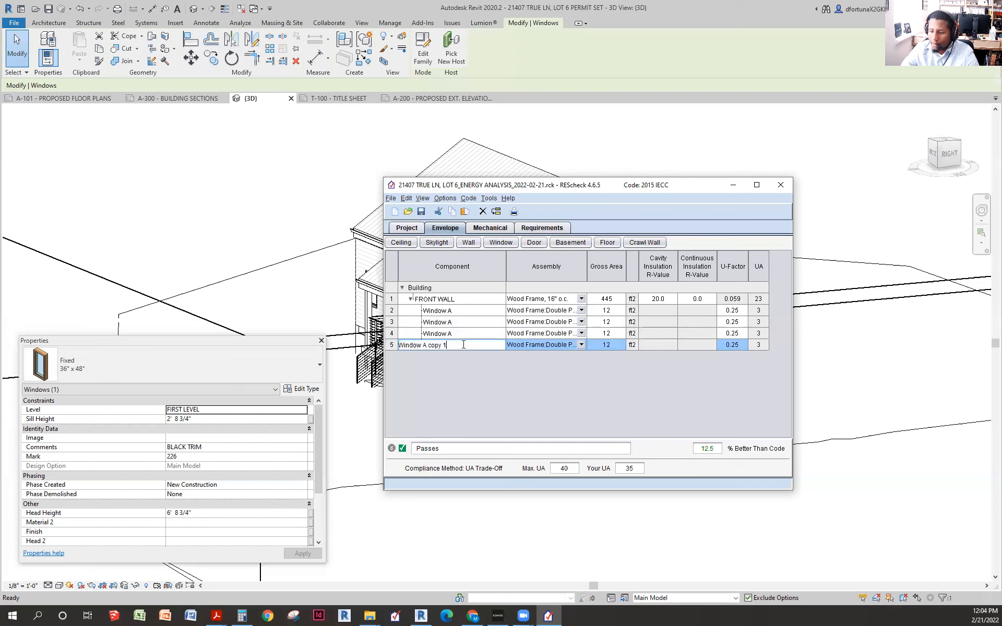
{"action": "key", "text": "BackSpace"}
{"action": "key", "text": "BackSpace"}
{"action": "key", "text": "BackSpace"}
{"action": "key", "text": "BackSpace"}
{"action": "key", "text": "BackSpace"}
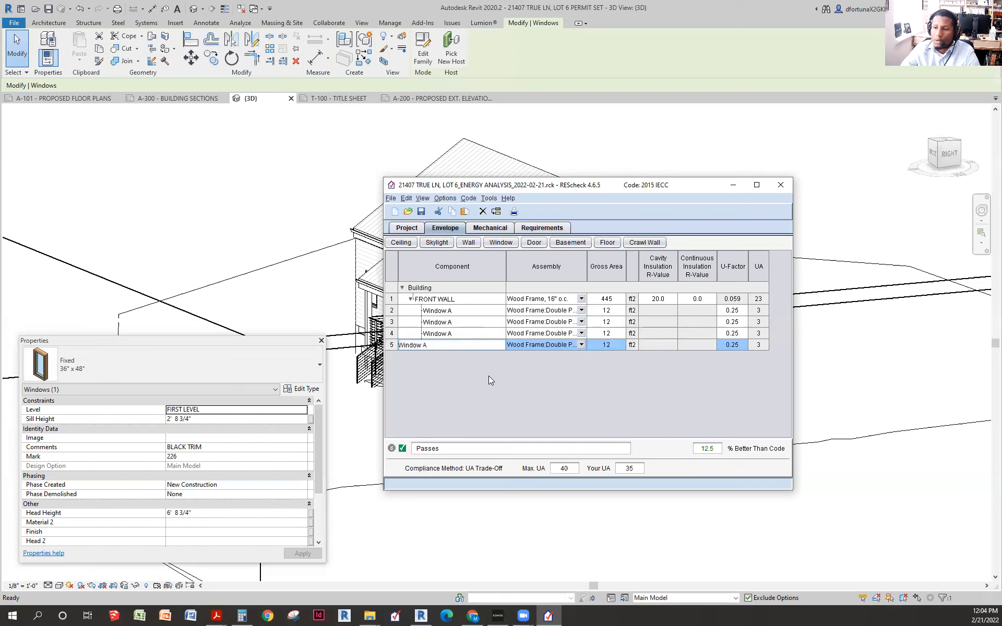
{"action": "left_click", "coordinate": [487, 333]}
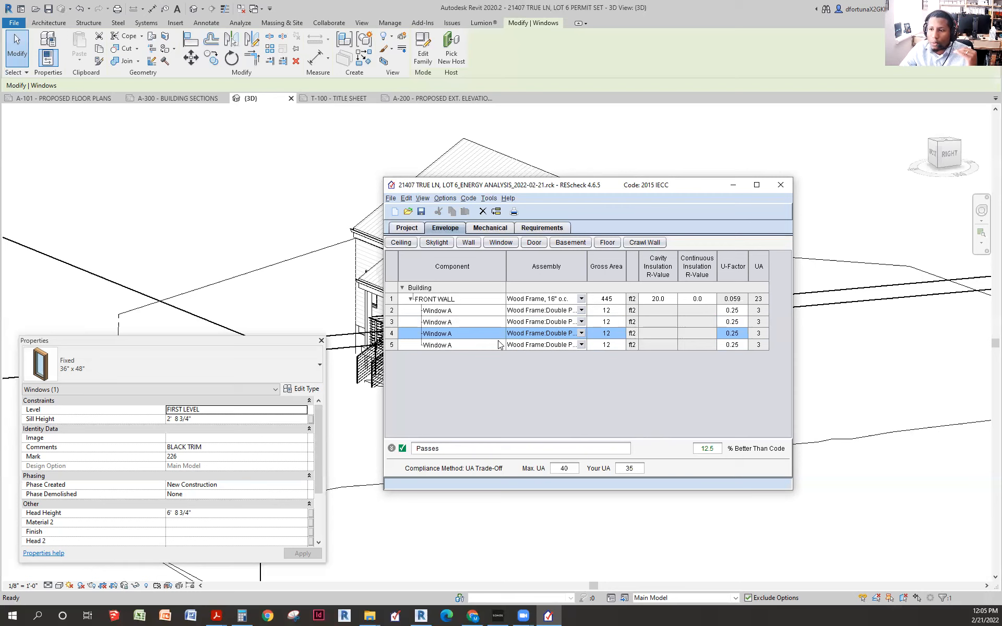
- Duplicate the last Window A row and rename the copy Window C
{"action": "left_click", "coordinate": [466, 346]}
{"action": "right_click", "coordinate": [465, 345]}
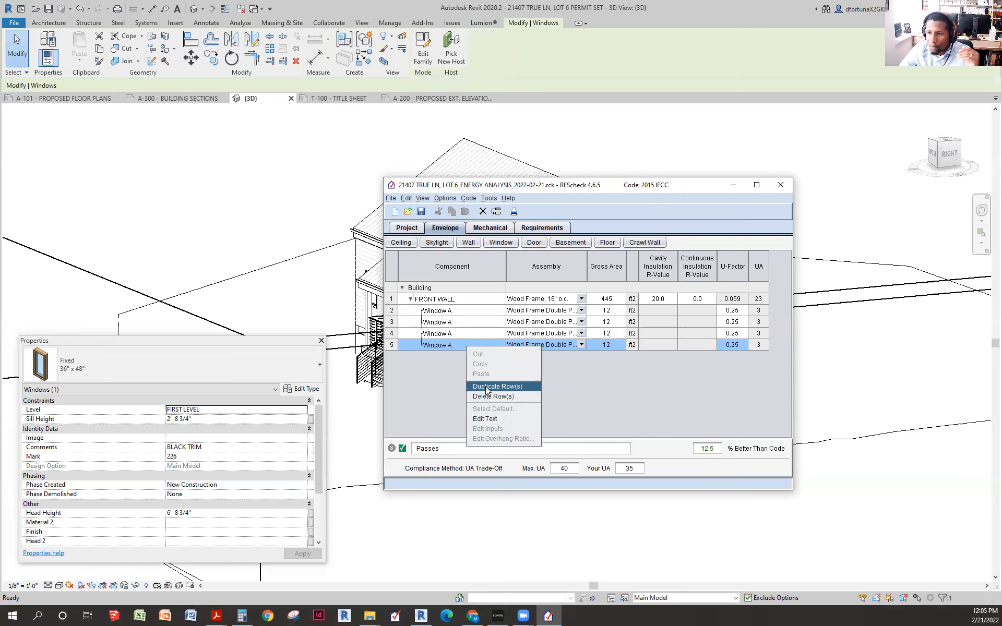
{"action": "left_click", "coordinate": [487, 386]}
{"action": "left_click", "coordinate": [462, 356]}
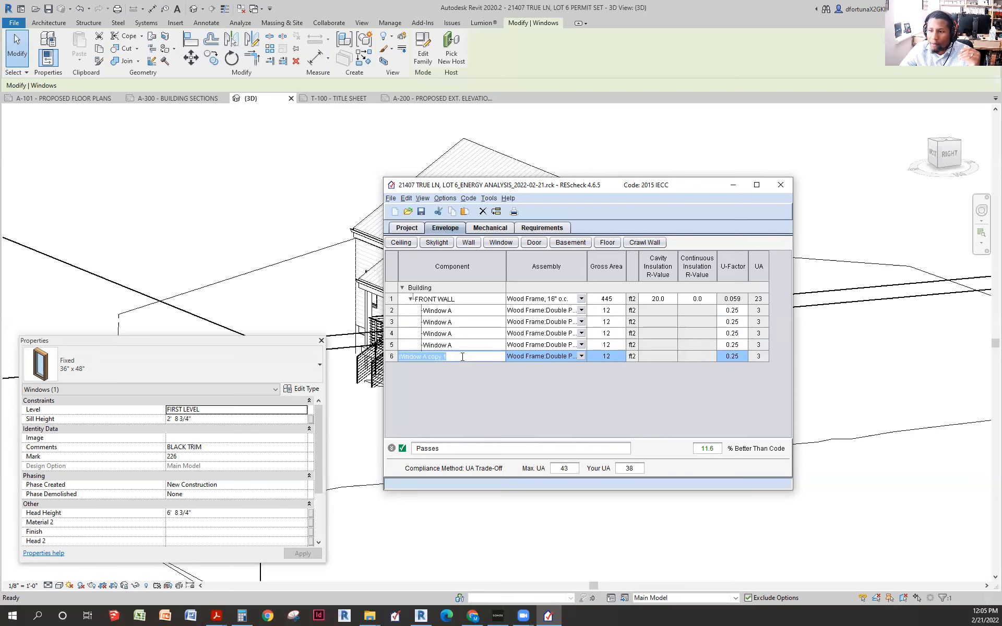
{"action": "left_click", "coordinate": [462, 356]}
{"action": "key", "text": "BackSpace"}
{"action": "key", "text": "BackSpace"}
{"action": "key", "text": "BackSpace"}
{"action": "key", "text": "BackSpace"}
{"action": "key", "text": "BackSpace"}
{"action": "key", "text": "BackSpace"}
{"action": "key", "text": "BackSpace"}
{"action": "key", "text": "BackSpace"}
{"action": "type", "text": "C"}
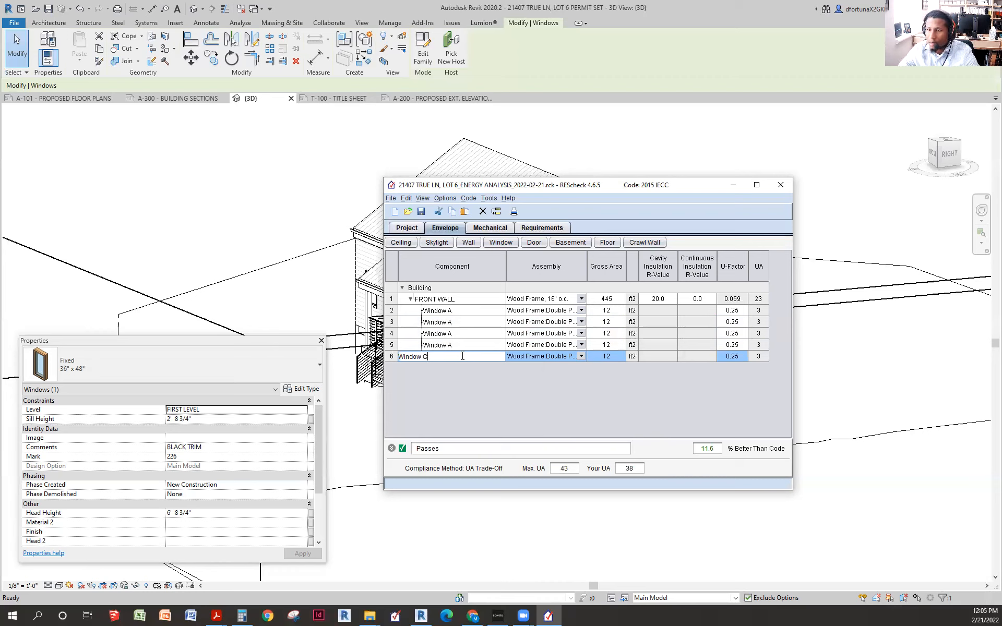
{"action": "left_click", "coordinate": [619, 346]}
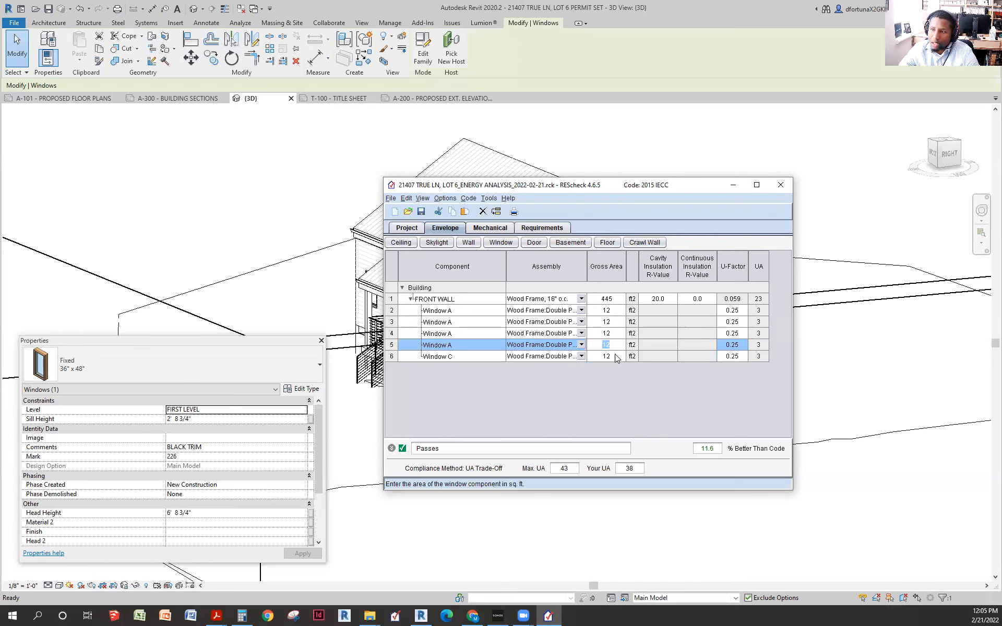
{"action": "left_click", "coordinate": [607, 357]}
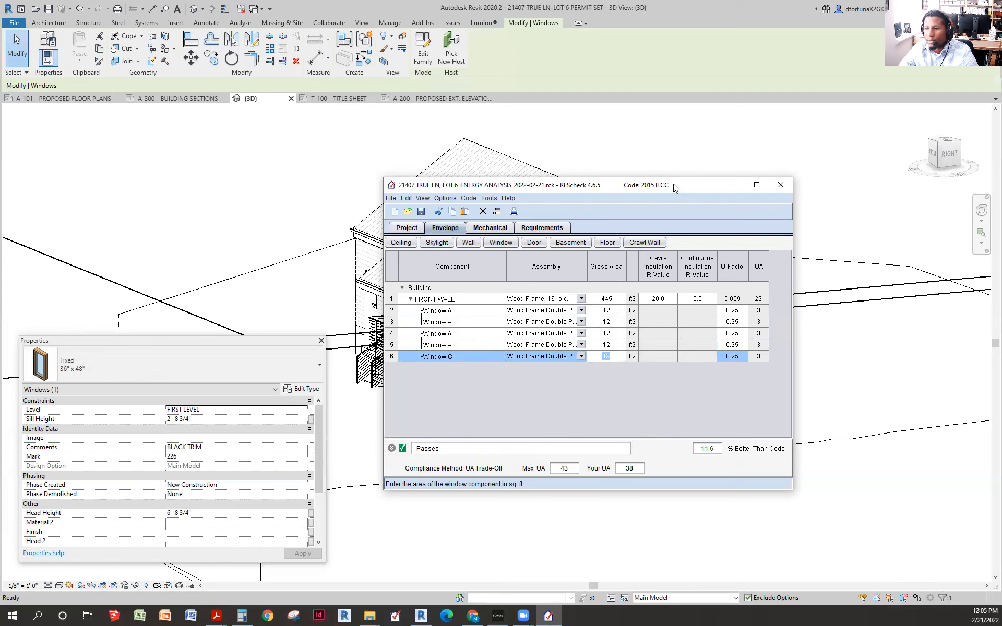
- Bring up the A-200 exterior elevations sheet in Revit
{"action": "left_click", "coordinate": [733, 186]}
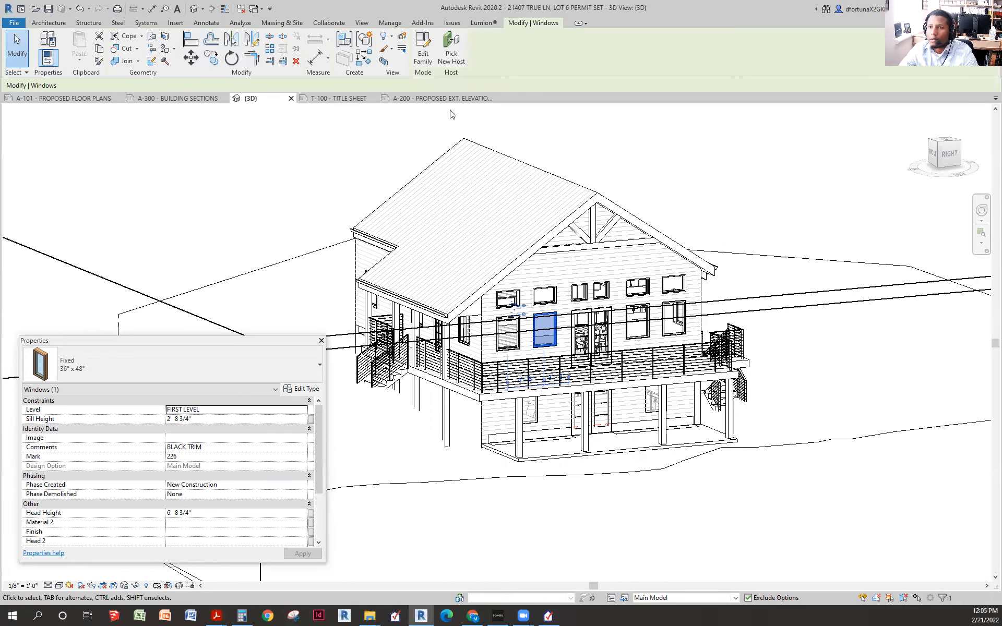
{"action": "left_click", "coordinate": [452, 100]}
{"action": "scroll", "coordinate": [626, 295], "scroll_direction": "up", "scroll_amount": 5}
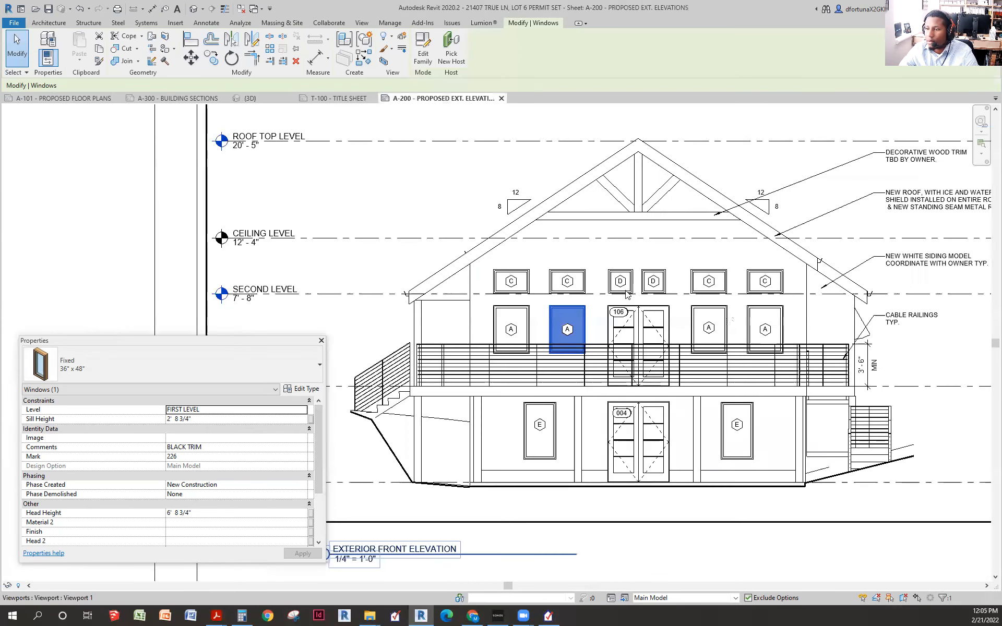
{"action": "scroll", "coordinate": [626, 295], "scroll_direction": "up", "scroll_amount": 3}
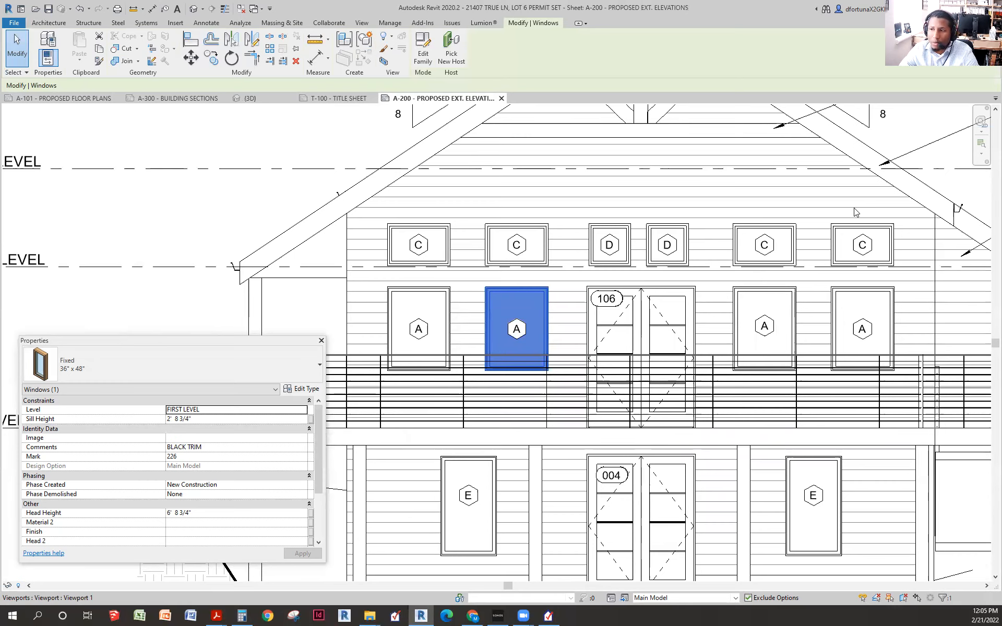
{"action": "scroll", "coordinate": [611, 329], "scroll_direction": "down", "scroll_amount": 4}
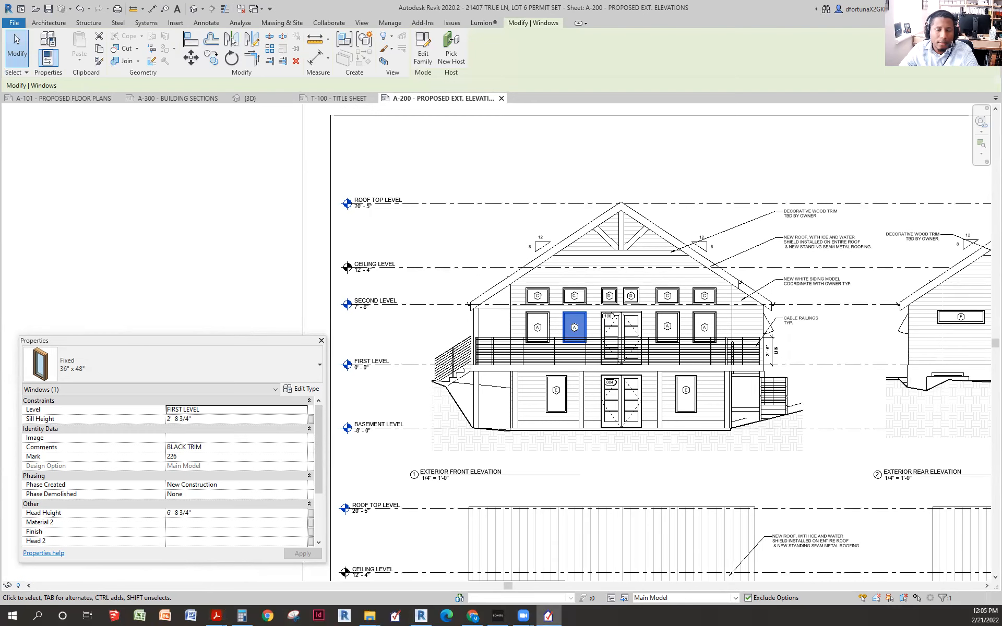
{"action": "left_click", "coordinate": [549, 616]}
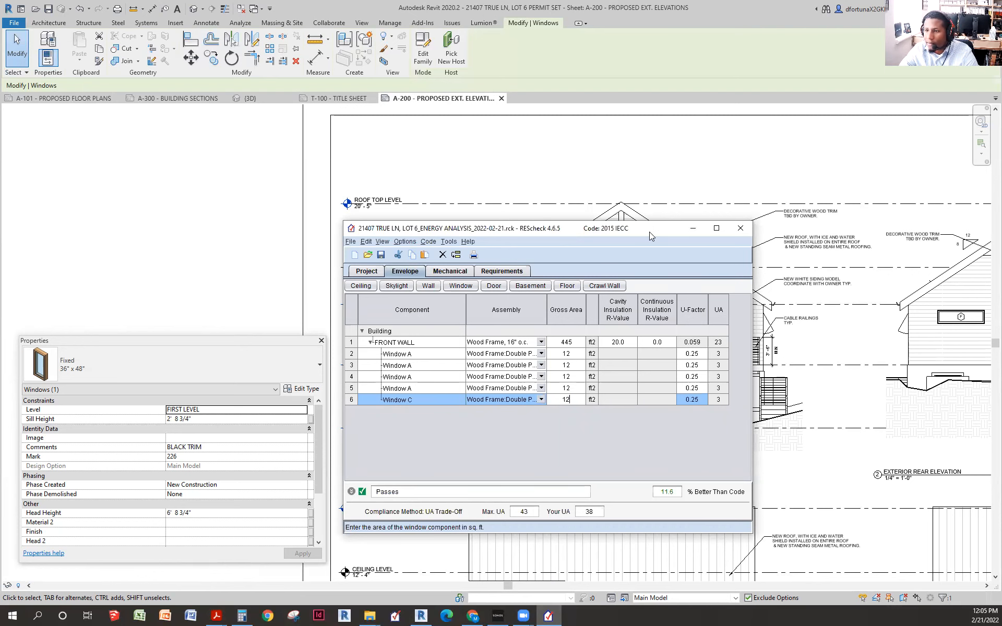
{"action": "left_click", "coordinate": [693, 229]}
- Inspect upper-floor window C's type properties, a fixed 36" x 24" window
{"action": "double_click", "coordinate": [579, 306]}
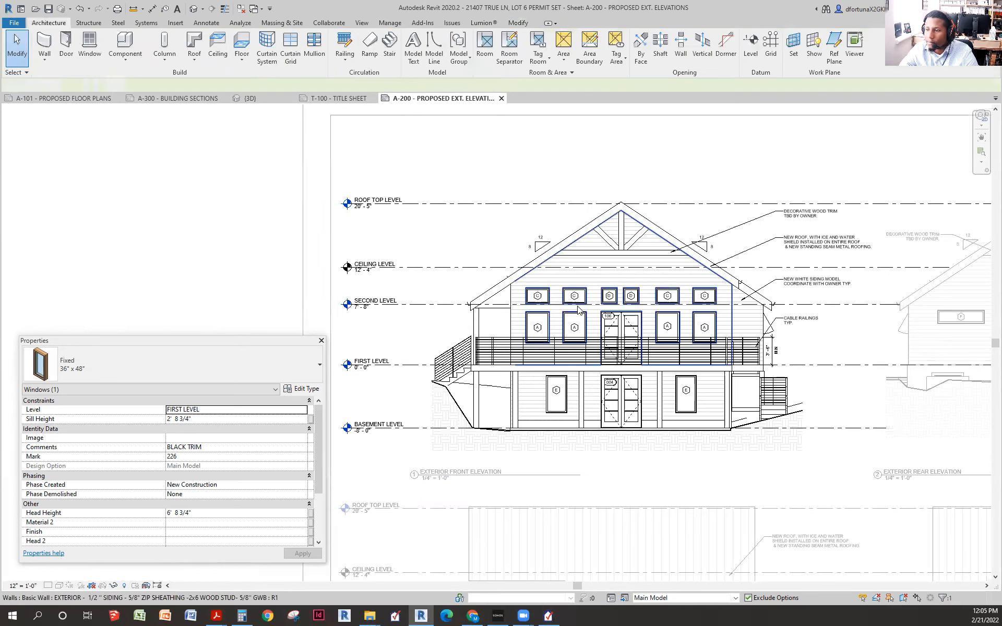
{"action": "left_click", "coordinate": [577, 298]}
{"action": "scroll", "coordinate": [582, 300], "scroll_direction": "up", "scroll_amount": 2}
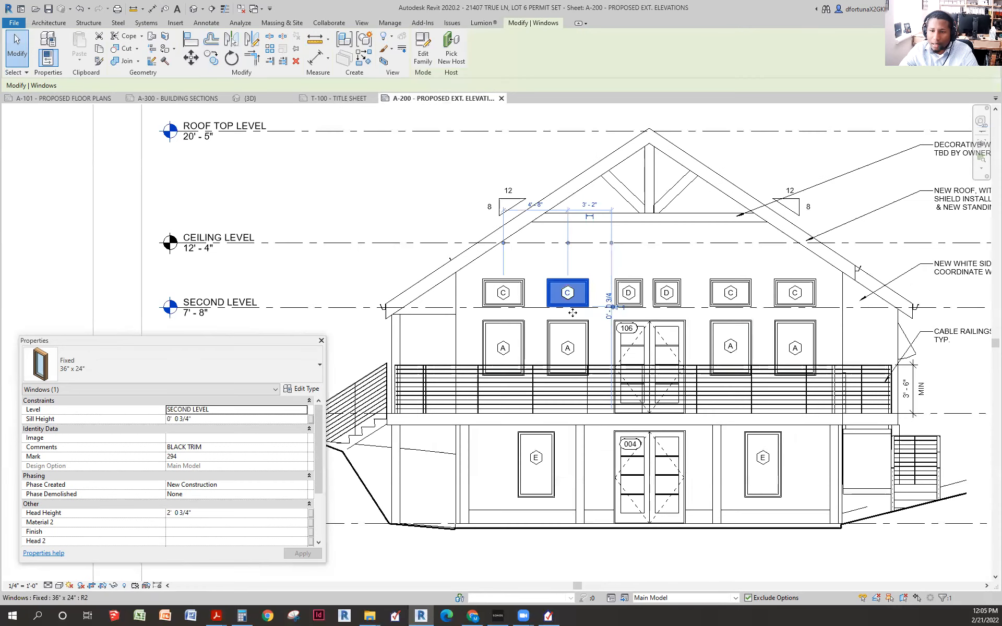
{"action": "left_click", "coordinate": [301, 388]}
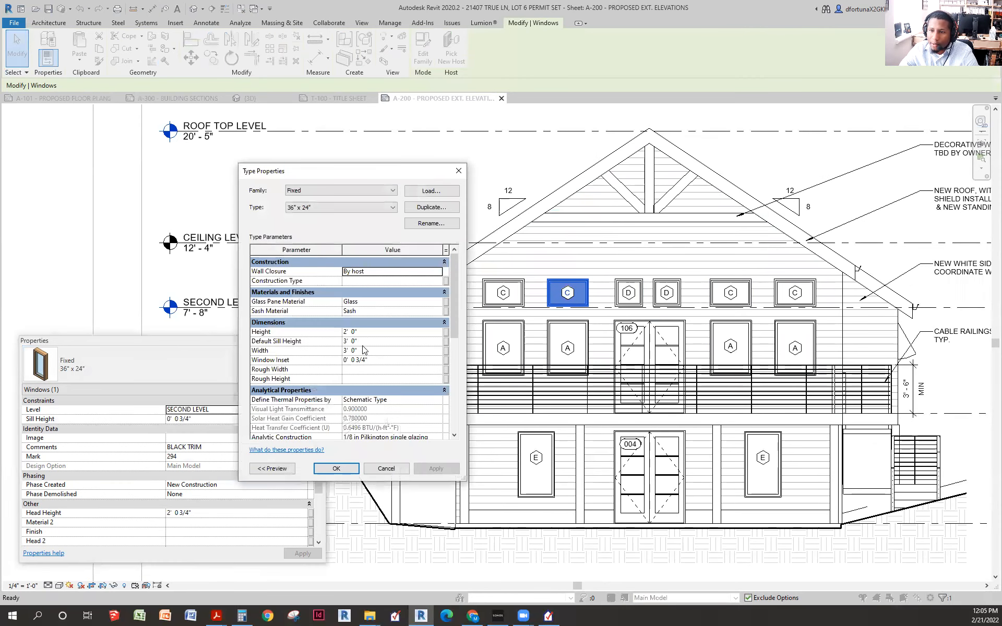
{"action": "left_click", "coordinate": [458, 171]}
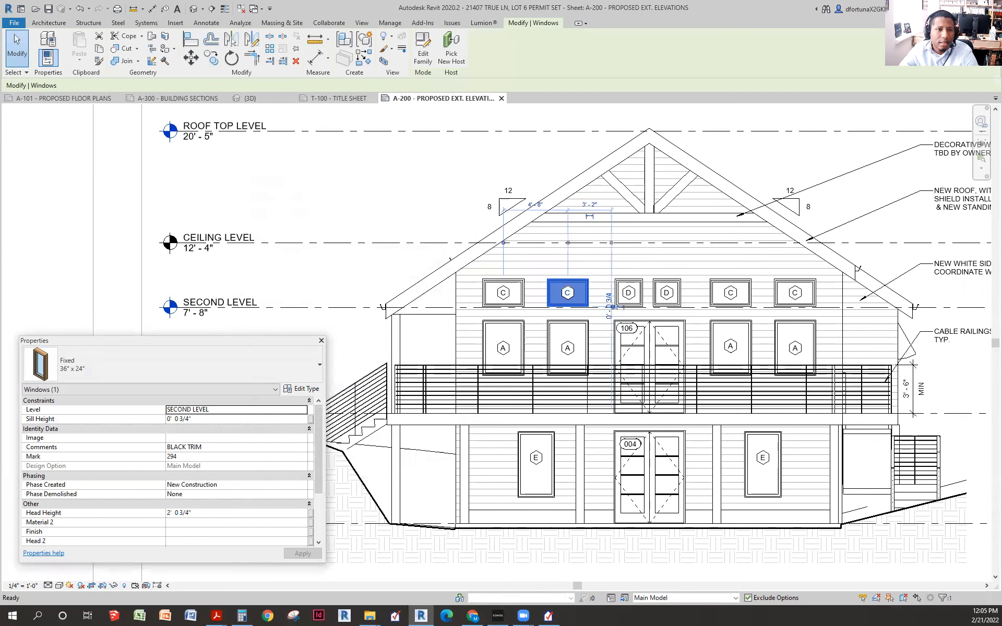
{"action": "left_click", "coordinate": [548, 616]}
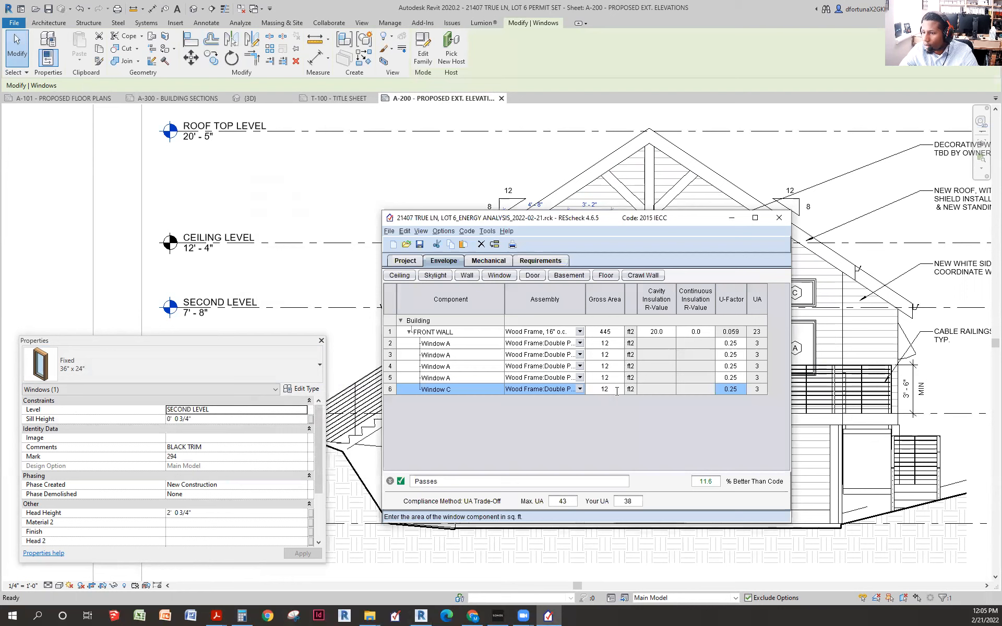
- Enter 6 ft² as Window C's gross area
{"action": "type", "text": "6"}
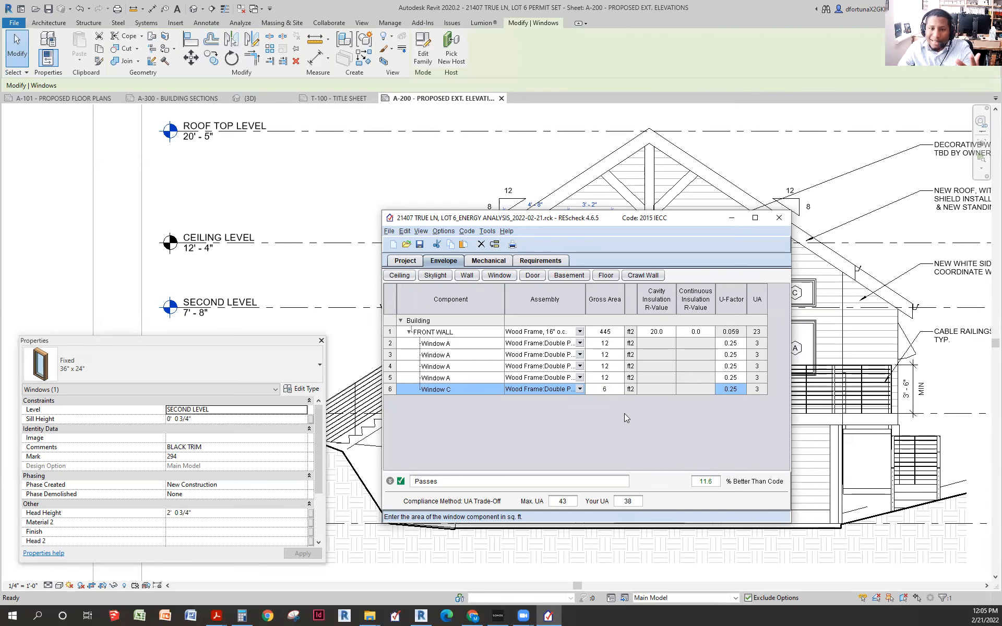
{"action": "left_click", "coordinate": [477, 389]}
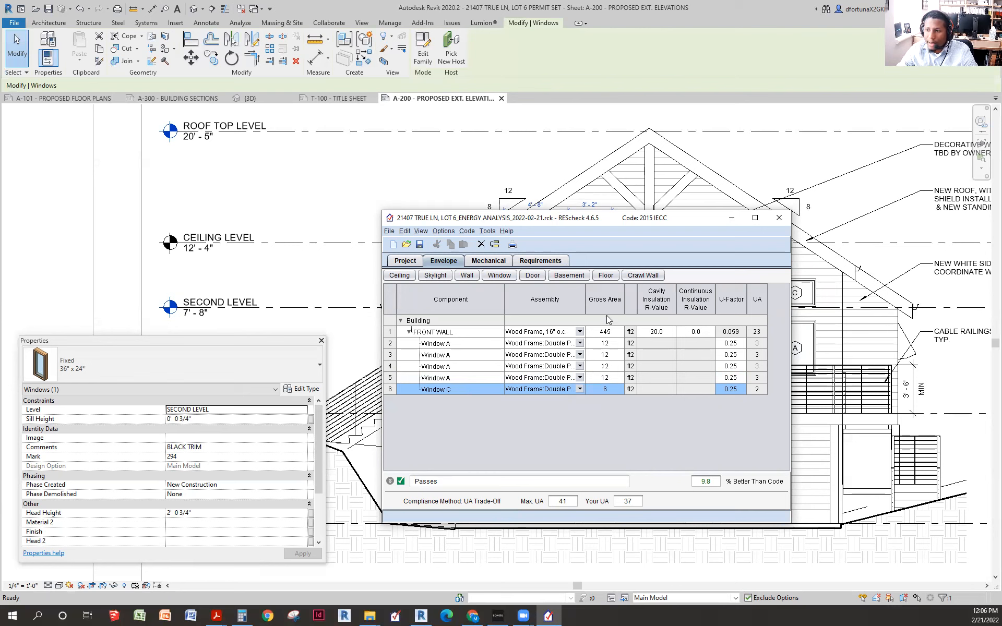
- Duplicate Window C into a second 6 ft² Window C row and move REScheck aside
{"action": "right_click", "coordinate": [450, 394]}
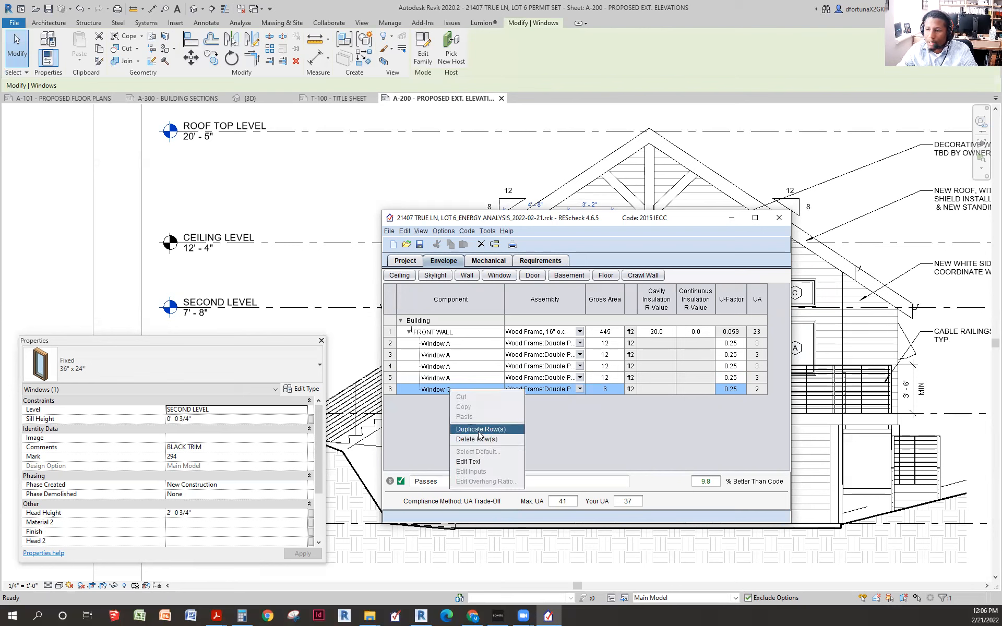
{"action": "left_click", "coordinate": [480, 430]}
{"action": "double_click", "coordinate": [468, 399]}
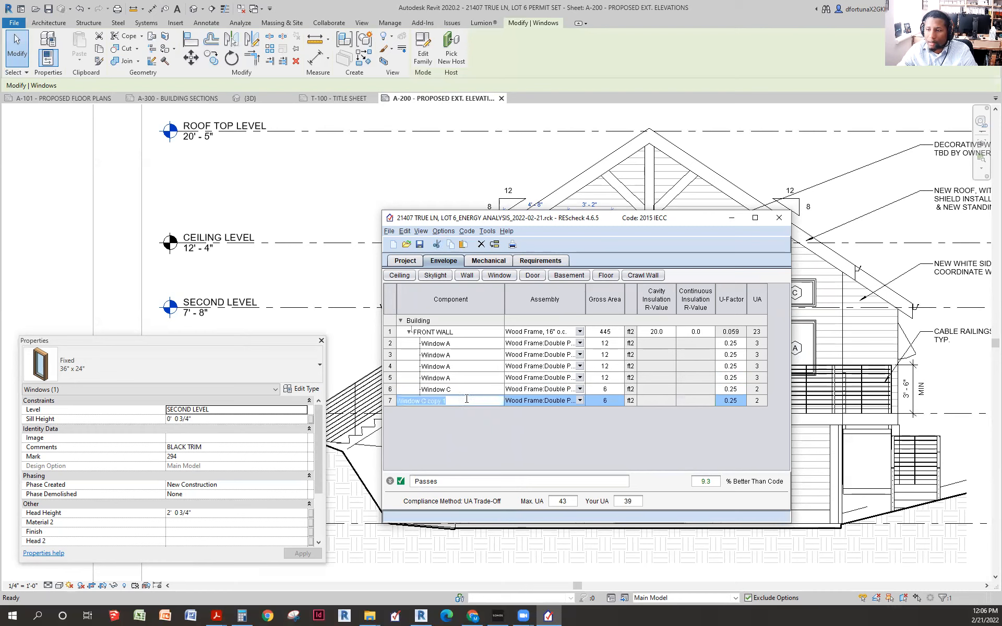
{"action": "key", "text": "BackSpace"}
{"action": "key", "text": "BackSpace"}
{"action": "key", "text": "BackSpace"}
{"action": "key", "text": "BackSpace"}
{"action": "key", "text": "BackSpace"}
{"action": "key", "text": "BackSpace"}
{"action": "key", "text": "BackSpace"}
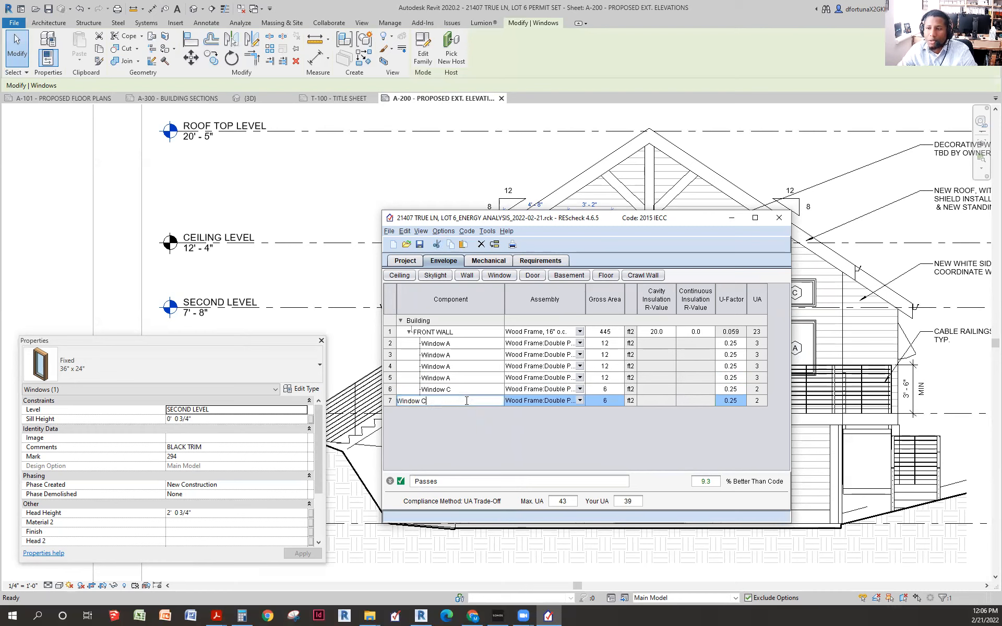
{"action": "left_click", "coordinate": [493, 389]}
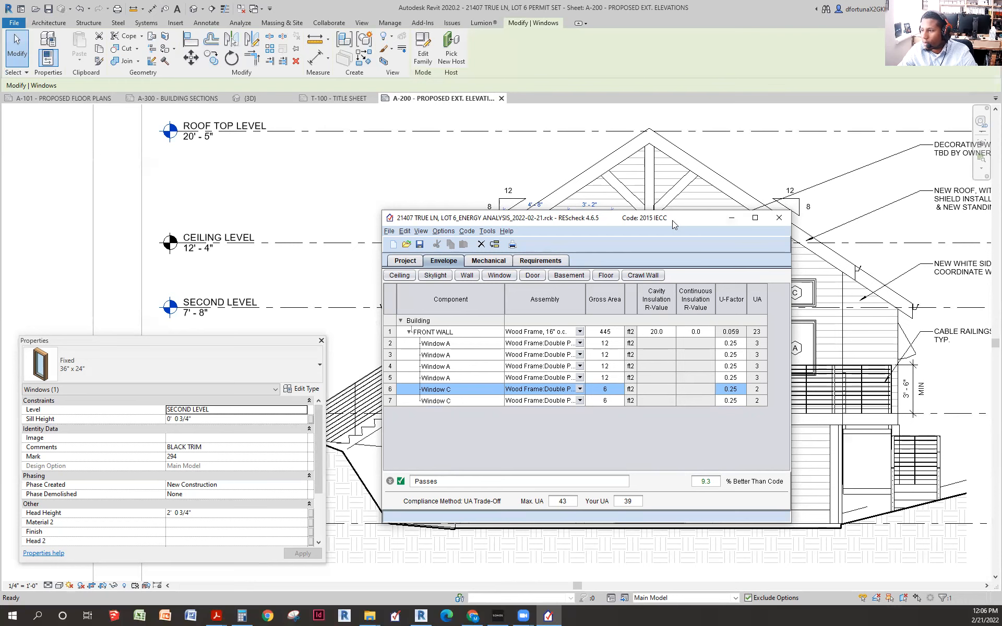
{"action": "left_click_drag", "start_coordinate": [673, 220], "coordinate": [361, 205]}
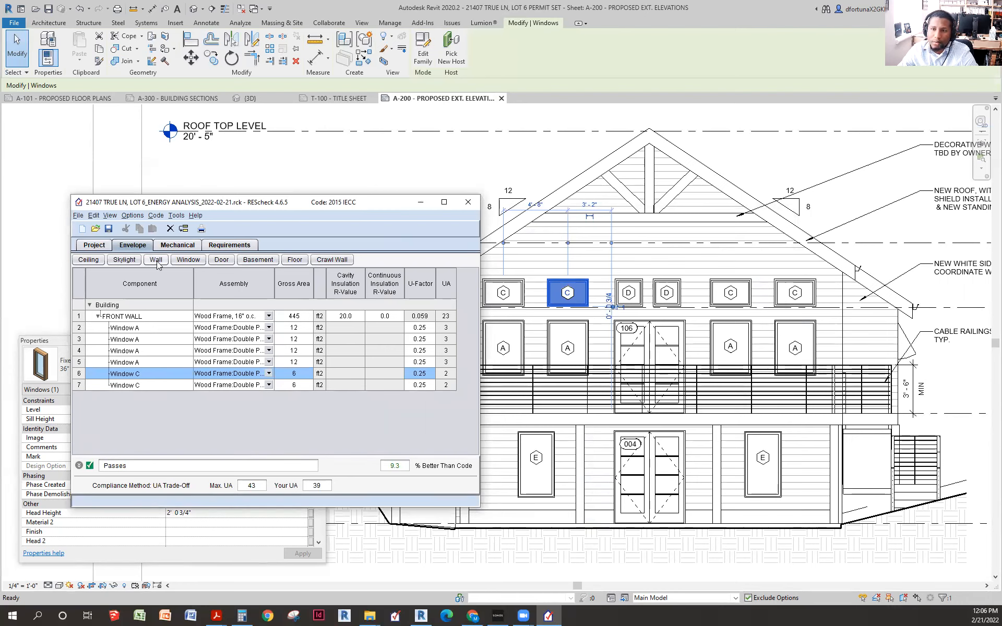
{"action": "left_click", "coordinate": [166, 387]}
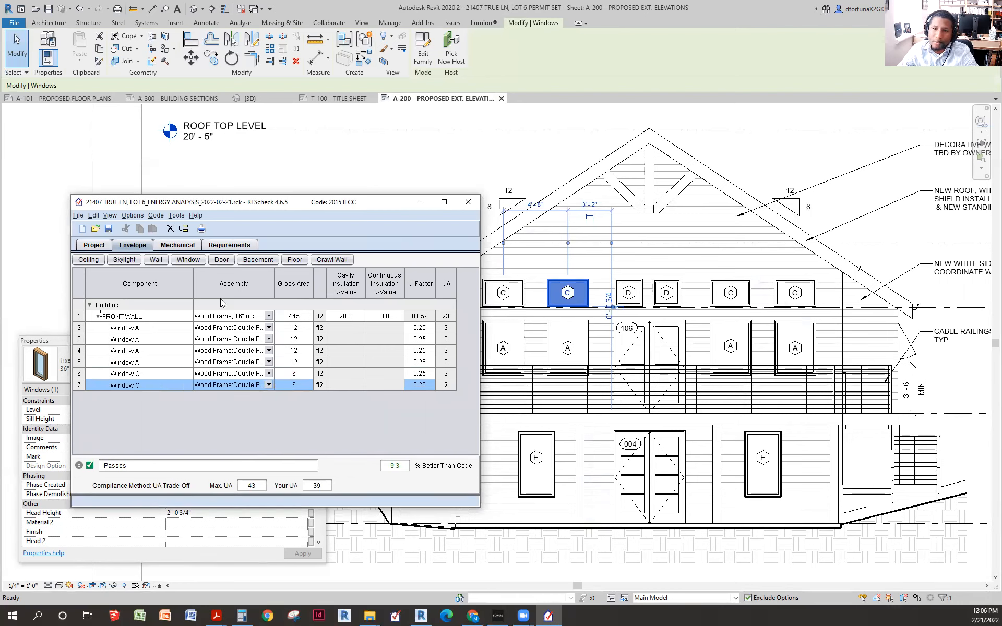
- Add Door 1 with a Glass assembly, then select double door 106 in Revit
{"action": "left_click", "coordinate": [225, 261]}
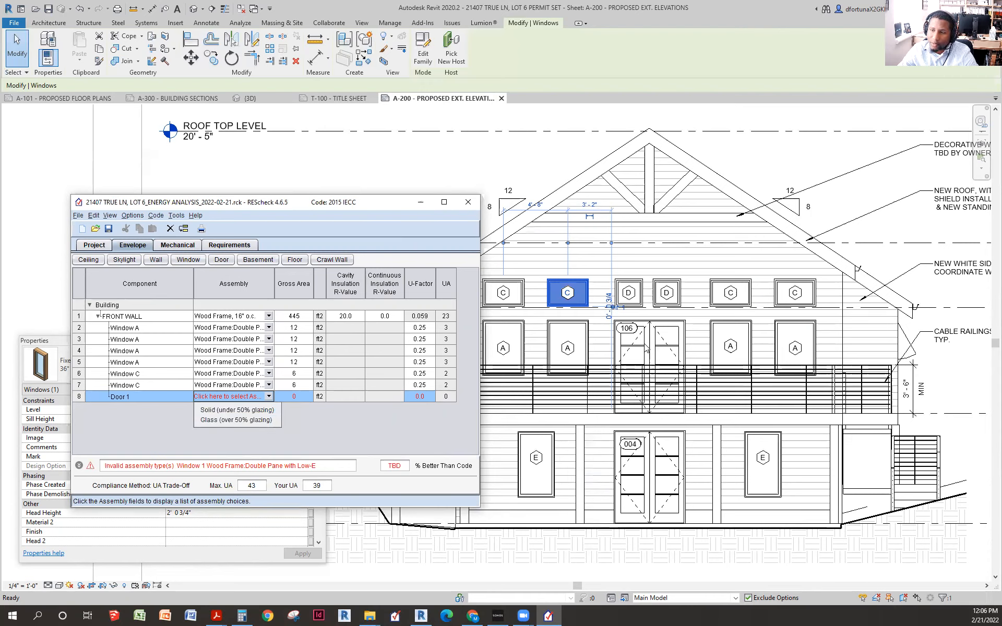
{"action": "left_click", "coordinate": [214, 421]}
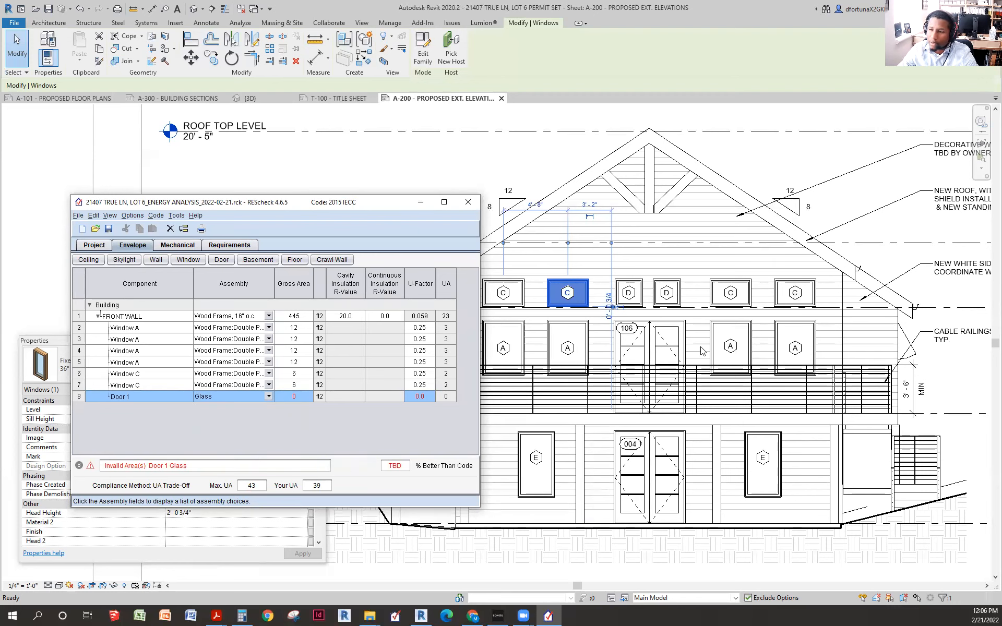
{"action": "left_click", "coordinate": [653, 351]}
{"action": "left_click", "coordinate": [653, 342]}
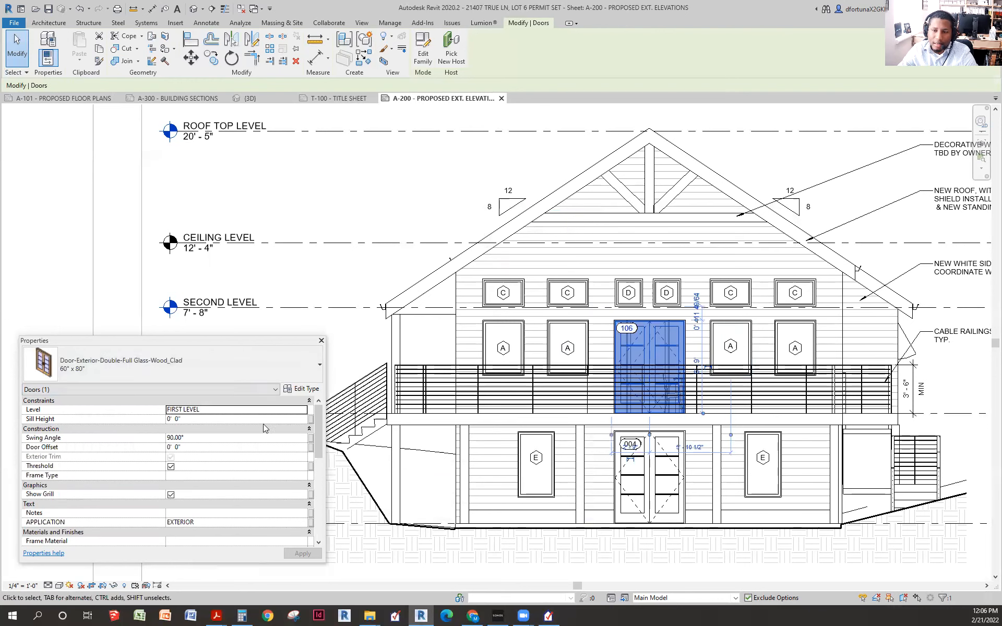
- Check door 106's type dimensions: 5' 0" wide by 6' 8" high
{"action": "left_click", "coordinate": [306, 390]}
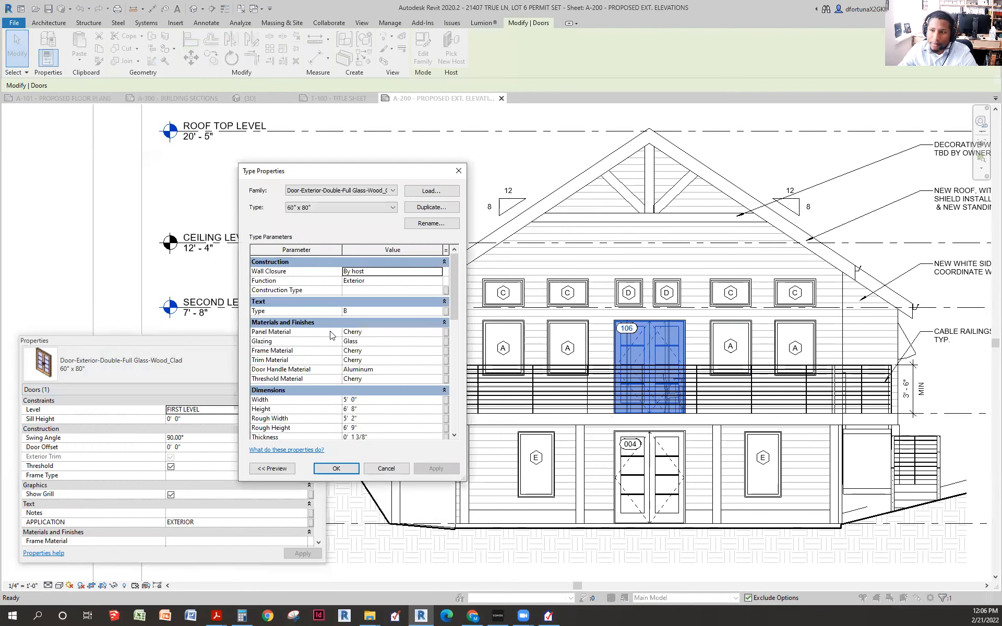
{"action": "scroll", "coordinate": [375, 364], "scroll_direction": "down", "scroll_amount": 3}
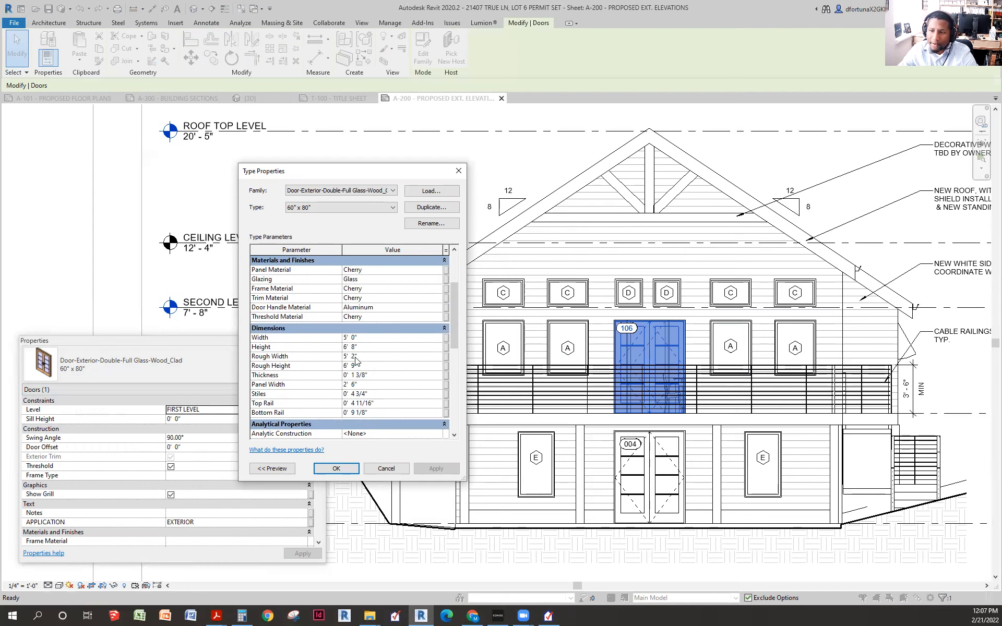
{"action": "left_click", "coordinate": [244, 615]}
- Calculate the door area 5 × 7 = 35, then close Calculator and the type properties
{"action": "left_click", "coordinate": [699, 291]}
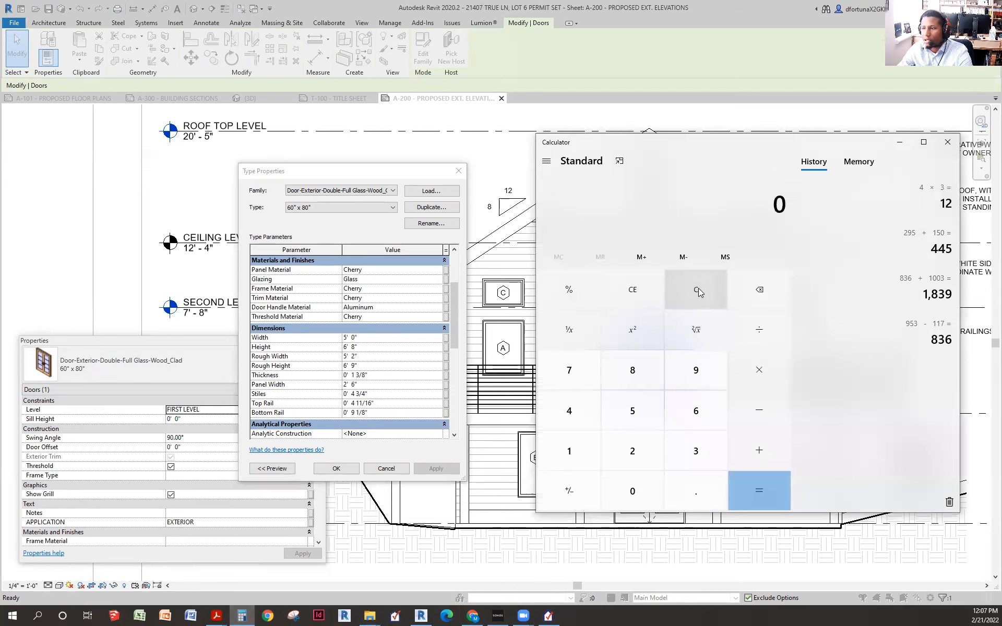
{"action": "type", "text": "5"}
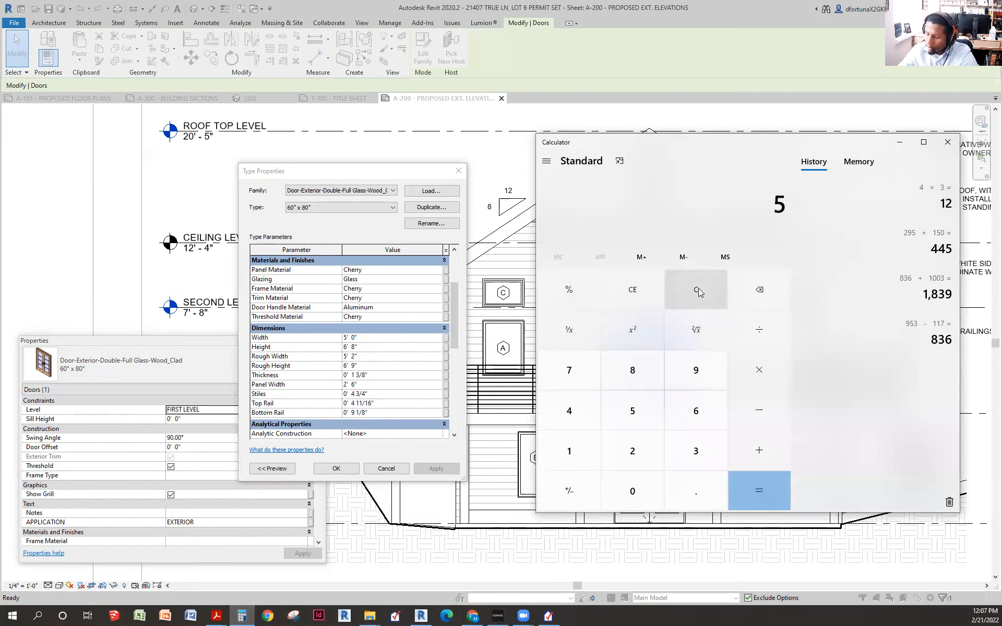
{"action": "type", "text": " × 7"}
{"action": "key", "text": "Return"}
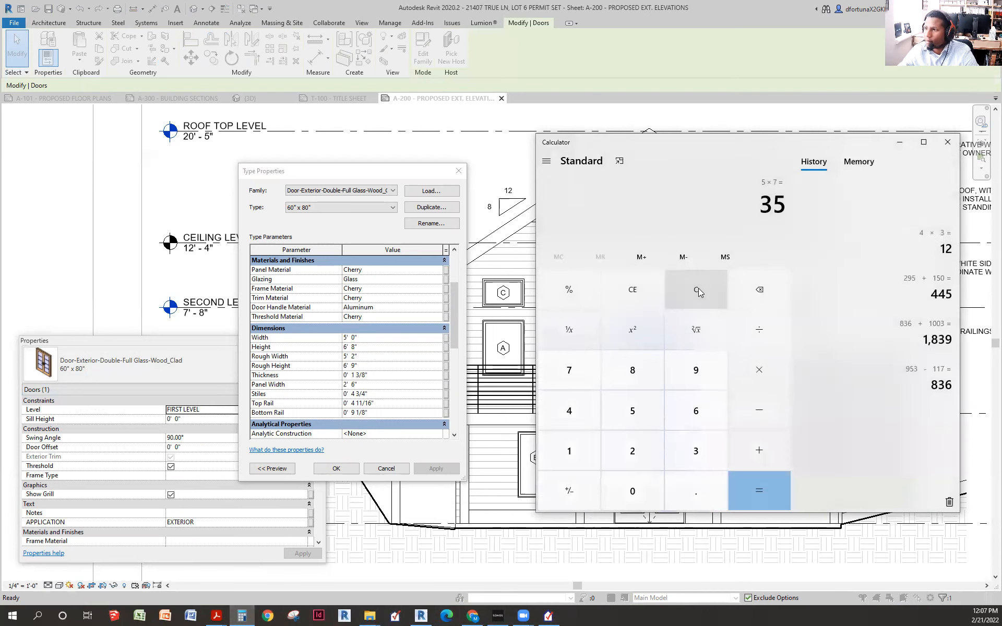
{"action": "left_click", "coordinate": [903, 146]}
{"action": "left_click", "coordinate": [458, 171]}
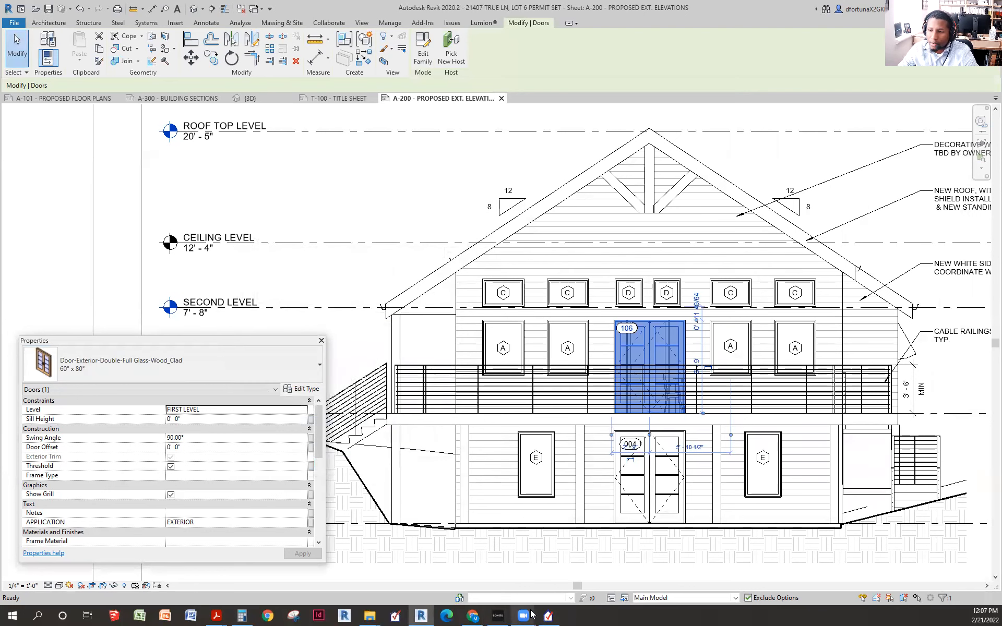
{"action": "left_click", "coordinate": [548, 616]}
- Give Door 1 a gross area of 35 ft² and U-factor 0.25
{"action": "left_click", "coordinate": [304, 395]}
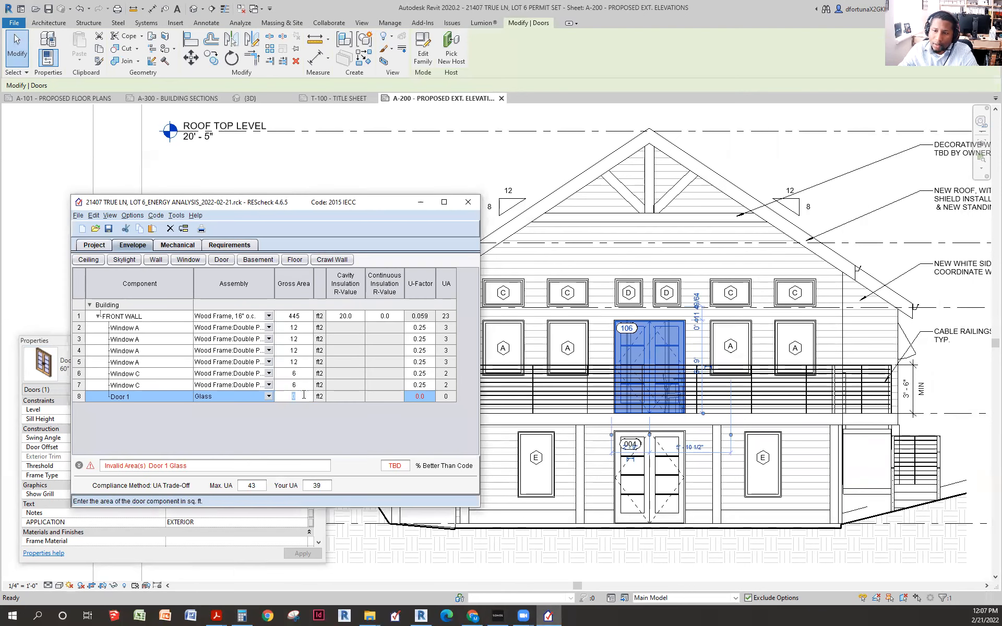
{"action": "type", "text": "35"}
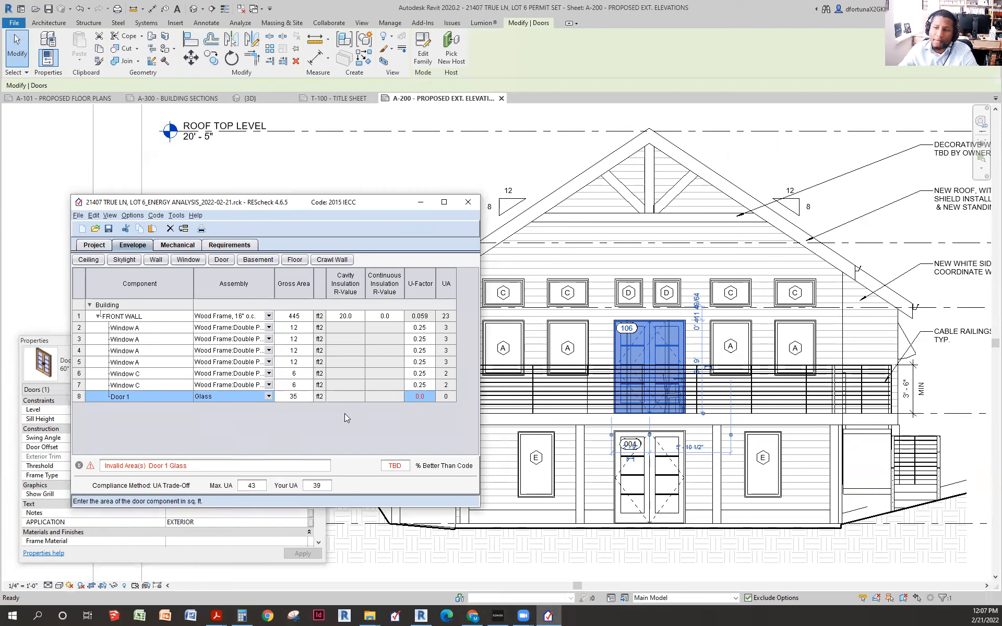
{"action": "left_click", "coordinate": [426, 398]}
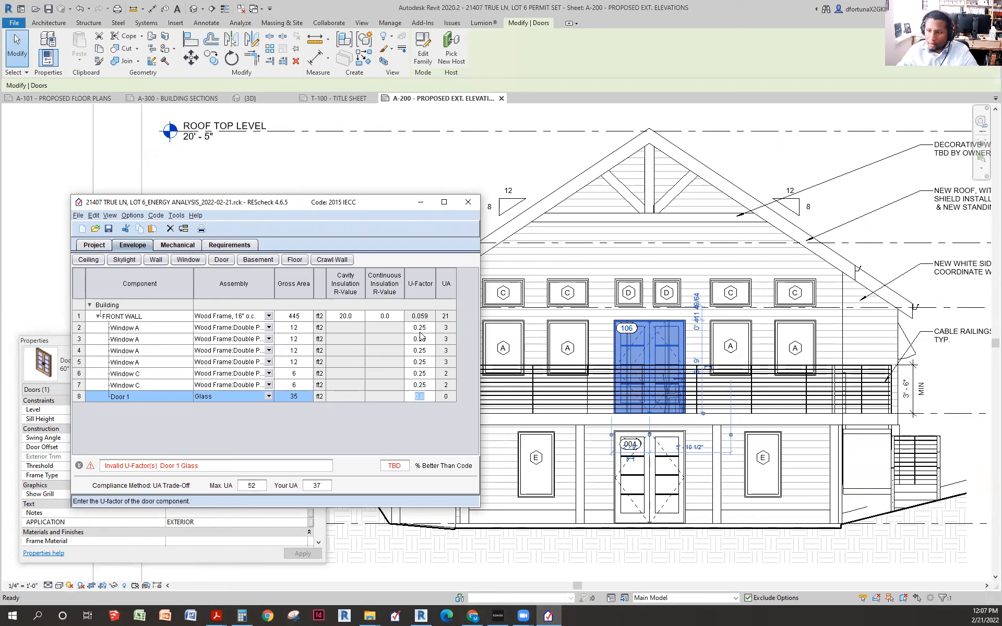
{"action": "type", "text": ".25"}
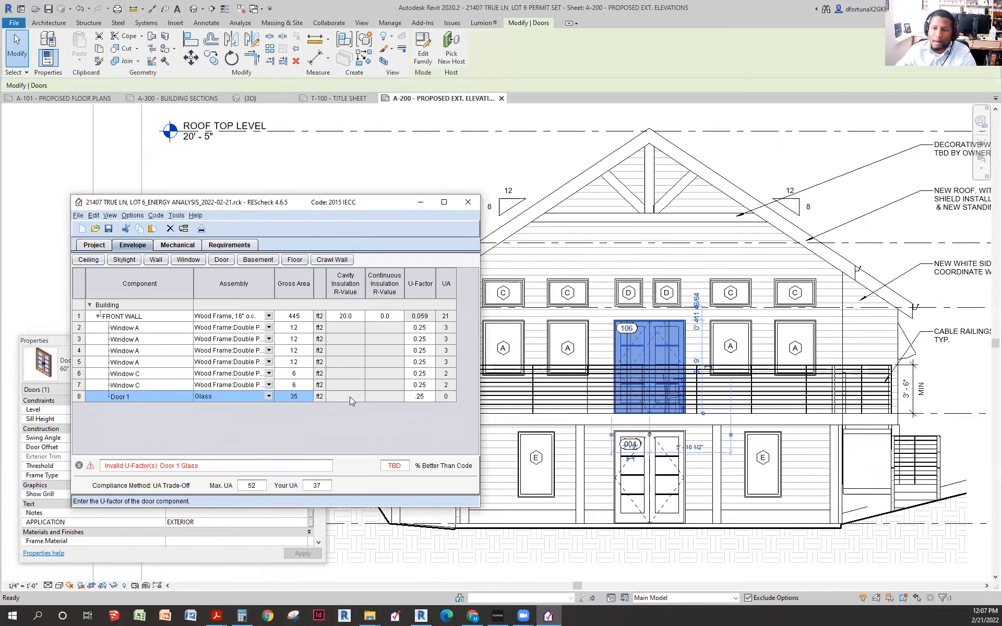
{"action": "left_click", "coordinate": [378, 387]}
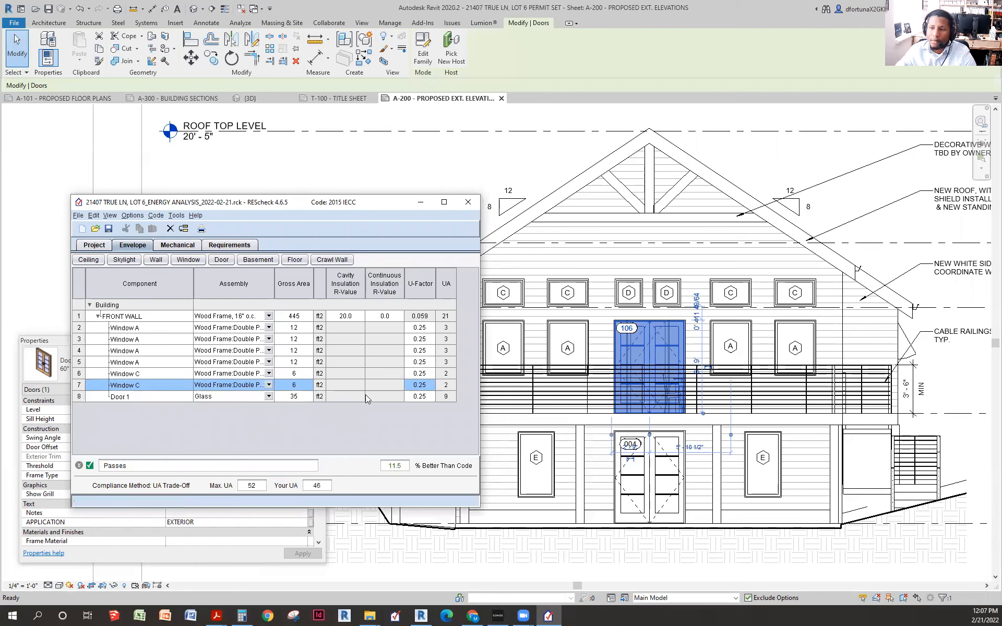
- Rename Door 1 to Door 106
{"action": "left_click", "coordinate": [158, 393]}
{"action": "left_click", "coordinate": [149, 395]}
{"action": "left_click", "coordinate": [150, 395]}
{"action": "key", "text": "BackSpace"}
{"action": "type", "text": "106"}
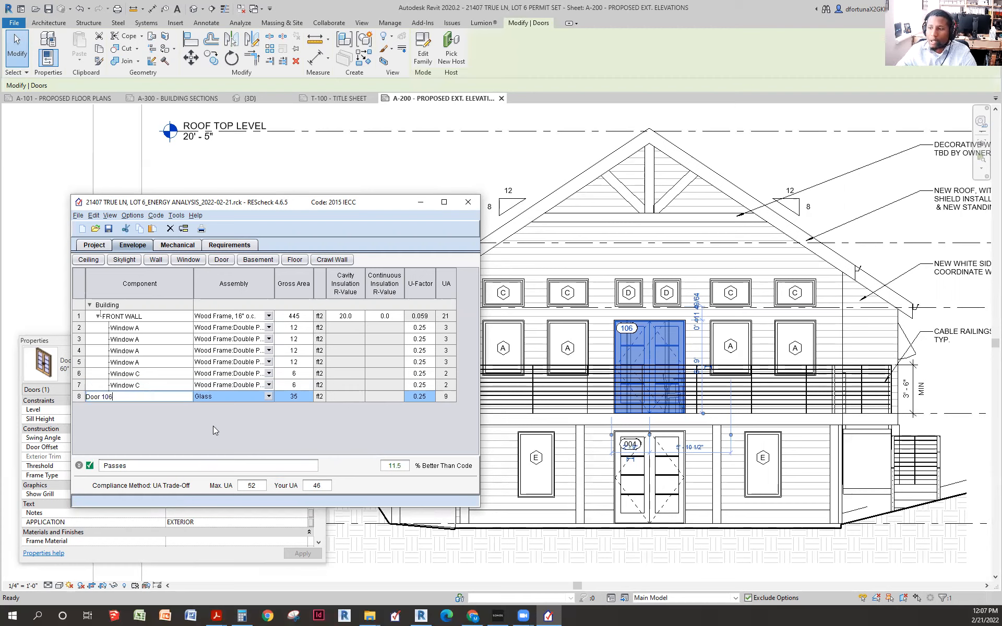
{"action": "left_click", "coordinate": [150, 384]}
{"action": "left_click", "coordinate": [162, 397]}
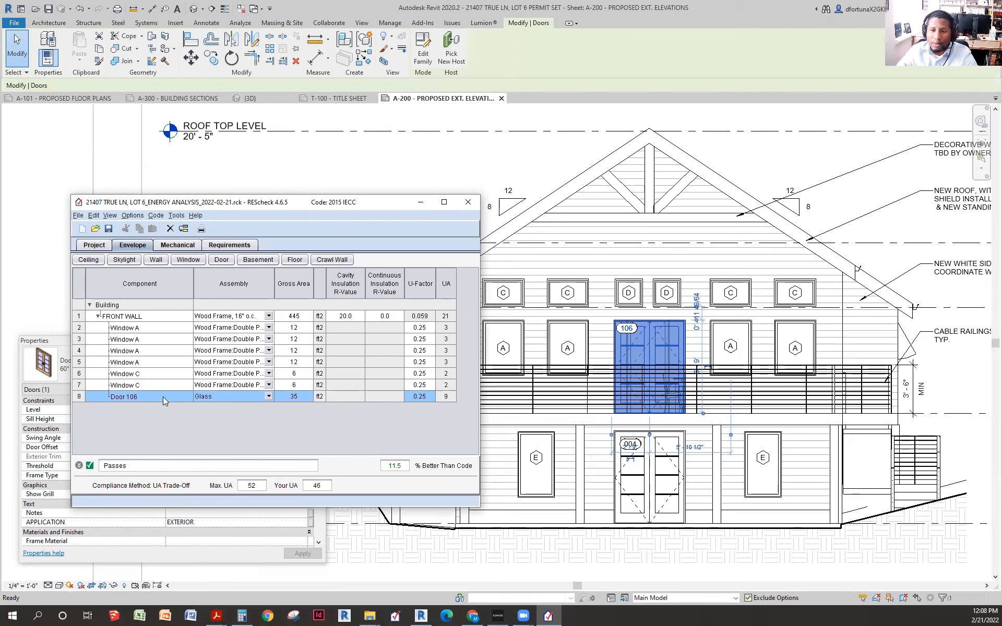
{"action": "right_click", "coordinate": [163, 397]}
- Duplicate Door 106 as Door 004, then select door 004 in the Revit elevation
{"action": "left_click", "coordinate": [193, 441]}
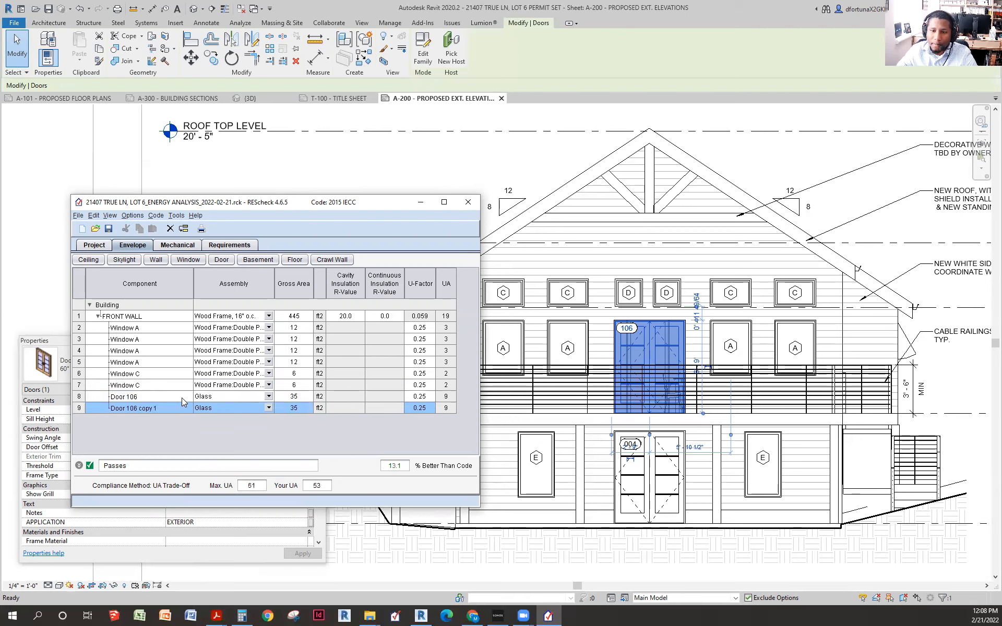
{"action": "left_click", "coordinate": [151, 407]}
{"action": "left_click", "coordinate": [150, 407]}
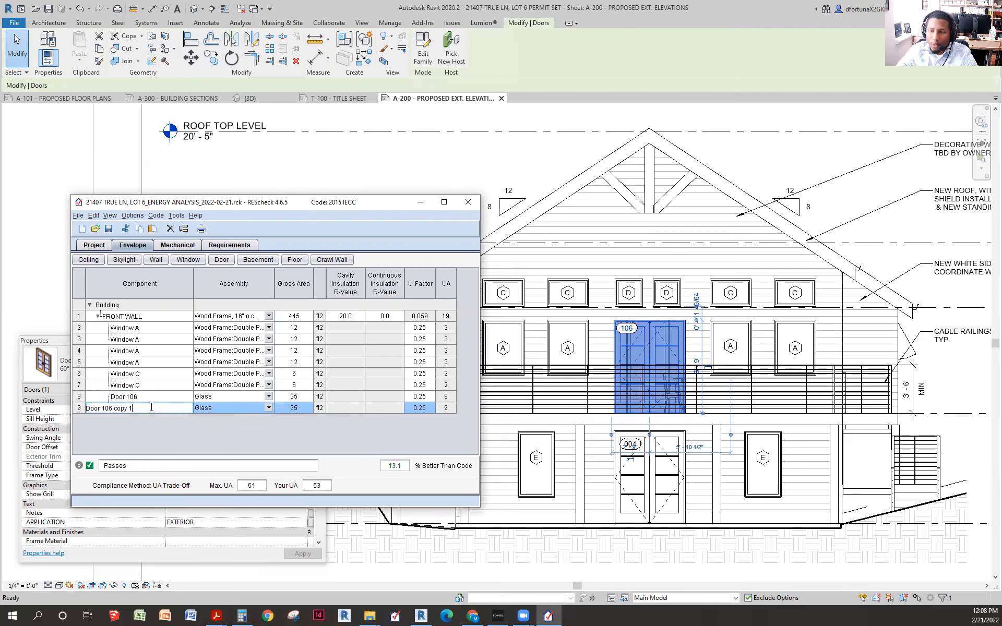
{"action": "key", "text": "BackSpace"}
{"action": "key", "text": "BackSpace"}
{"action": "key", "text": "BackSpace"}
{"action": "key", "text": "BackSpace"}
{"action": "key", "text": "BackSpace"}
{"action": "key", "text": "BackSpace"}
{"action": "key", "text": "BackSpace"}
{"action": "key", "text": "BackSpace"}
{"action": "key", "text": "BackSpace"}
{"action": "type", "text": "004"}
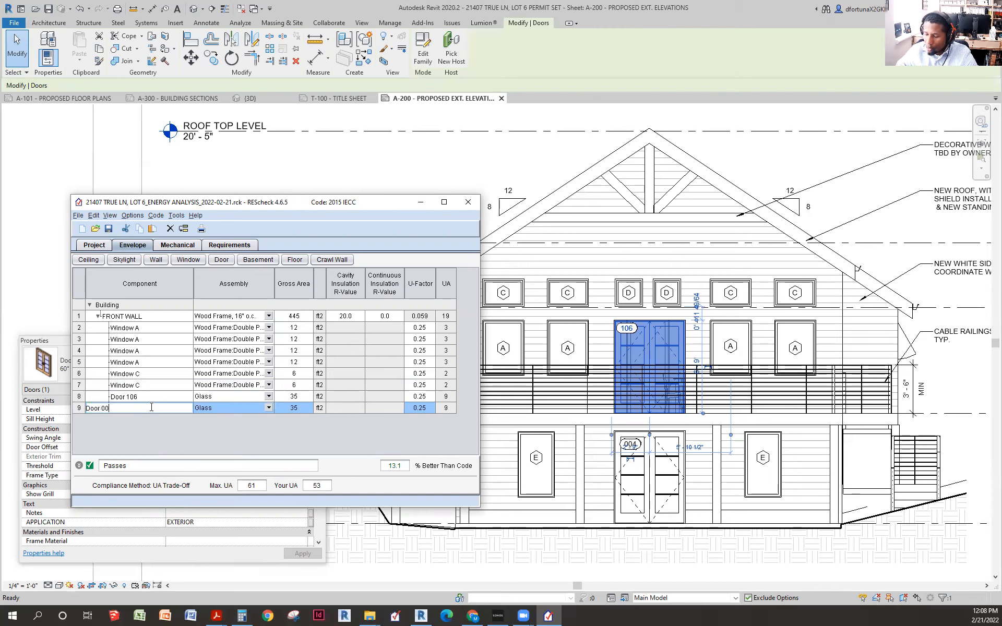
{"action": "key", "text": "Return"}
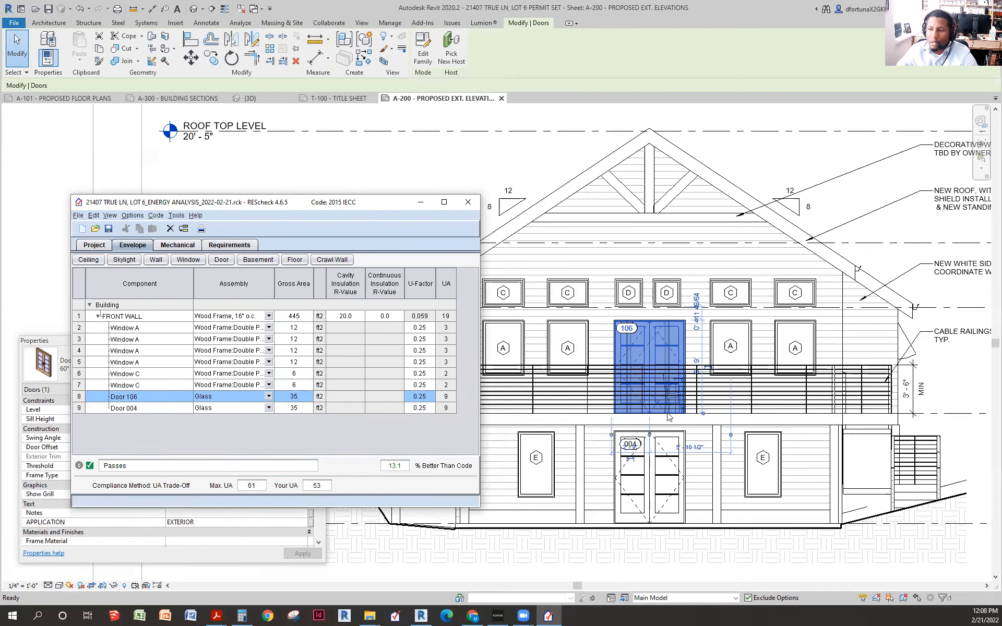
{"action": "left_click", "coordinate": [668, 468]}
{"action": "left_click", "coordinate": [657, 466]}
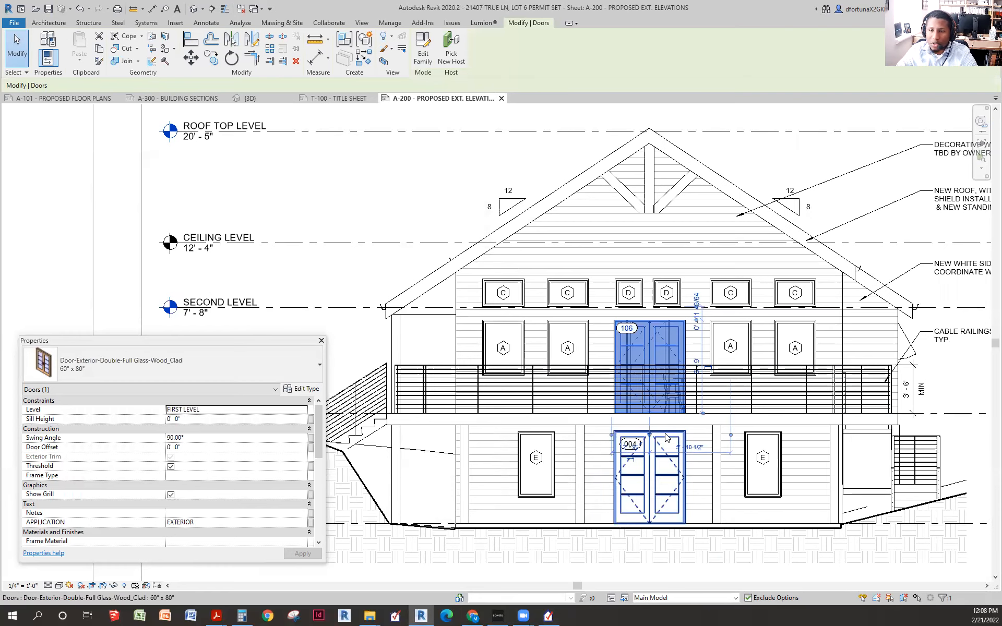
- Check doors 004 and 106 on the A-200 front elevation, then return to REScheck
{"action": "key", "text": "Escape"}
{"action": "scroll", "coordinate": [699, 344], "scroll_direction": "down", "scroll_amount": 4}
{"action": "left_click_drag", "start_coordinate": [589, 339], "coordinate": [472, 319]}
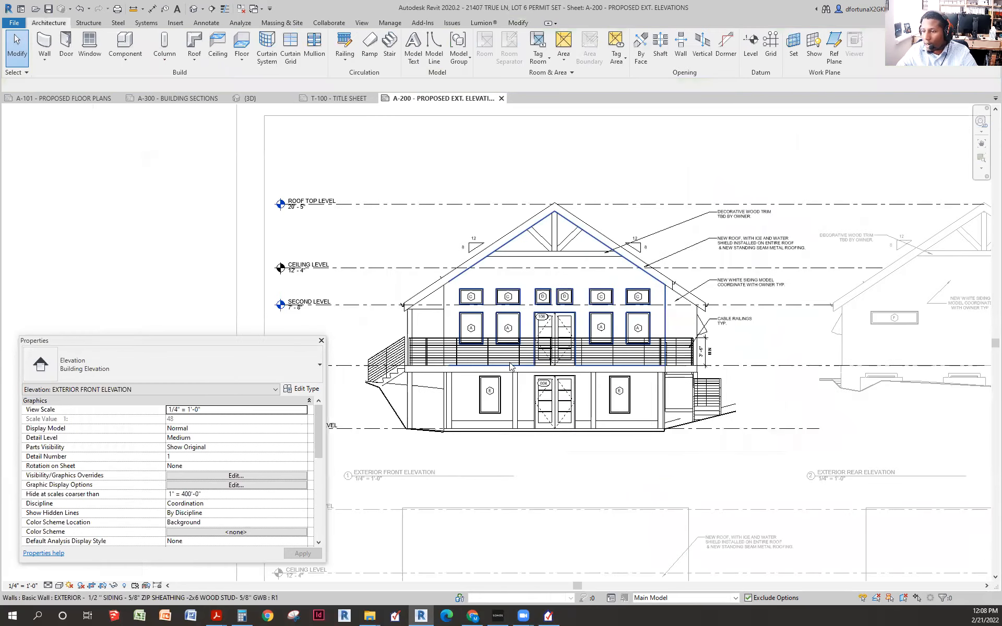
{"action": "scroll", "coordinate": [544, 389], "scroll_direction": "up", "scroll_amount": 4}
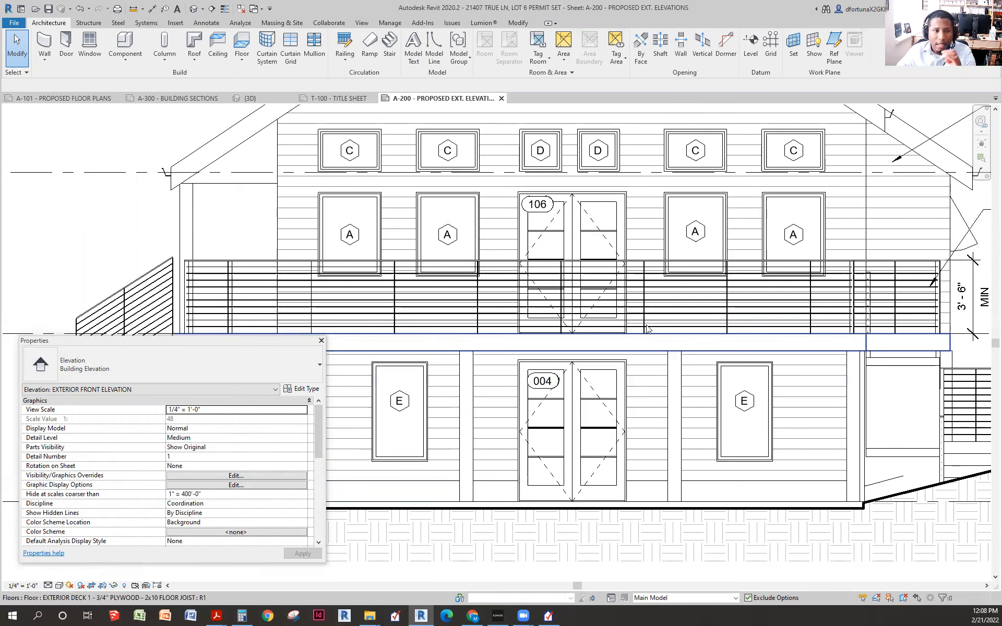
{"action": "scroll", "coordinate": [647, 318], "scroll_direction": "down", "scroll_amount": 1}
{"action": "scroll", "coordinate": [648, 317], "scroll_direction": "down", "scroll_amount": 2}
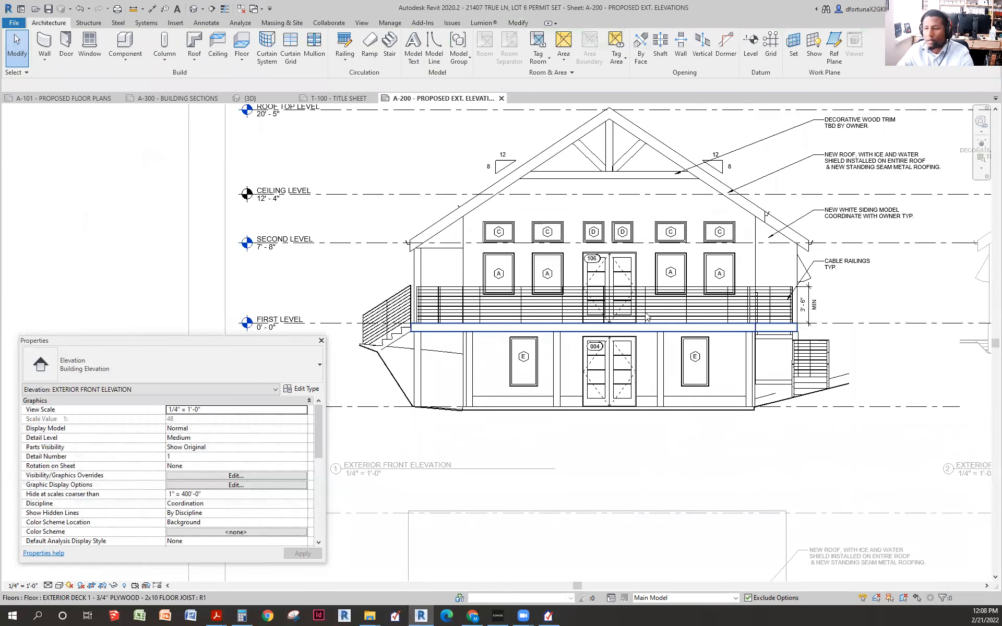
{"action": "left_click", "coordinate": [554, 615]}
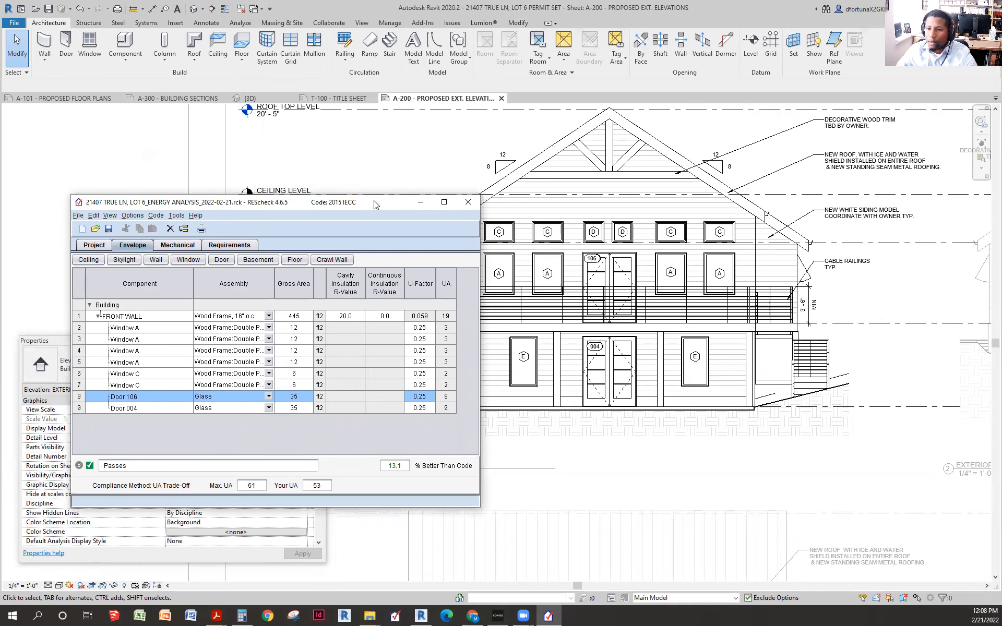
- Add a new Floor 1 row to the envelope, leaving its assembly unselected
{"action": "left_click_drag", "start_coordinate": [375, 204], "coordinate": [739, 189]}
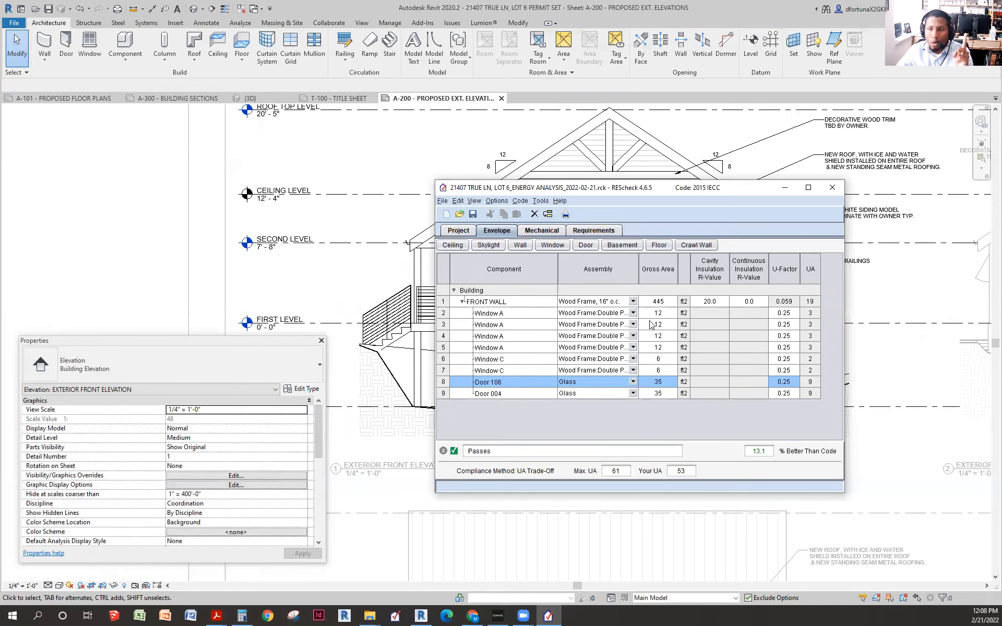
{"action": "left_click", "coordinate": [663, 249]}
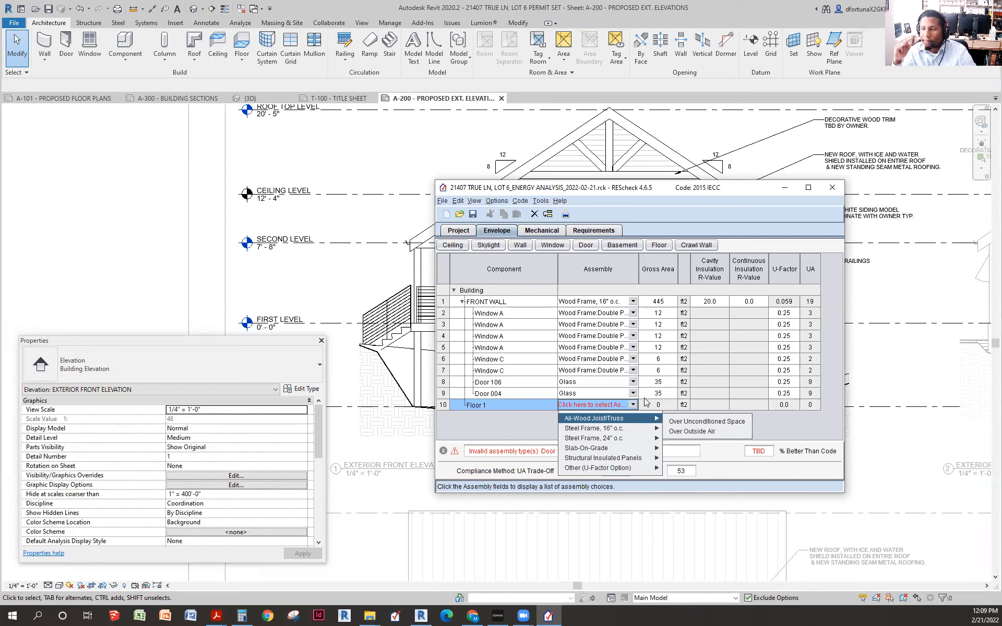
{"action": "left_click", "coordinate": [481, 407]}
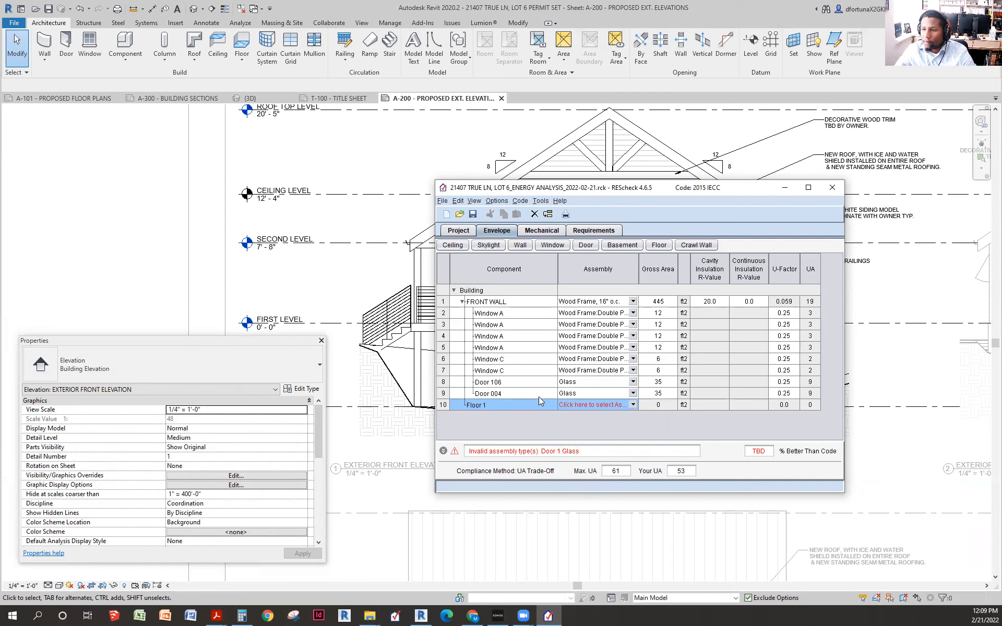
- Set Floor 1's assembly to All-Wood Joist/Truss over Unconditioned Space (U-factor 0.249)
{"action": "left_click", "coordinate": [633, 406]}
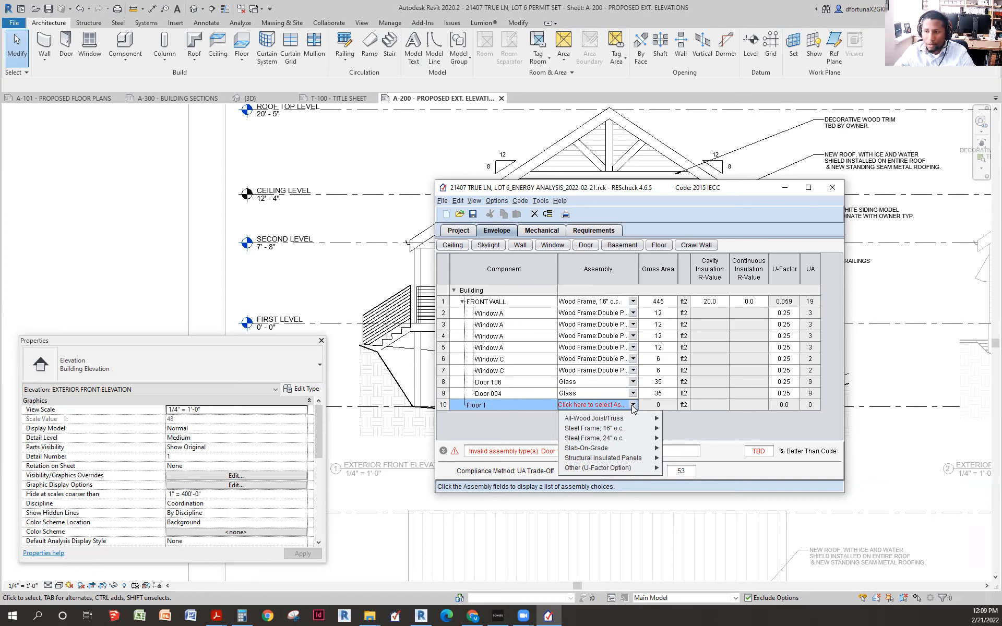
{"action": "mouse_move", "coordinate": [623, 450]}
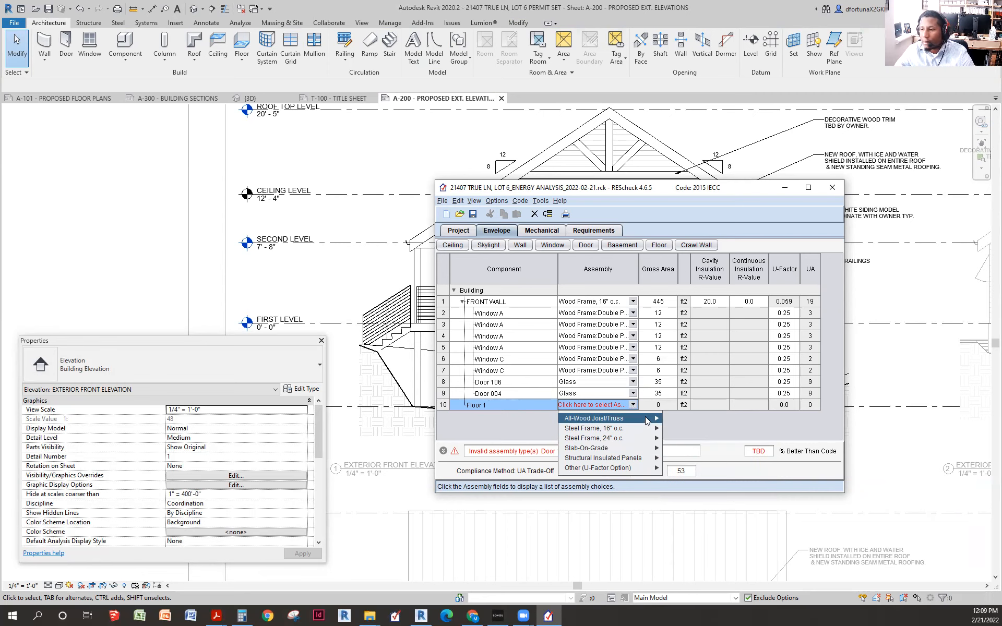
{"action": "mouse_move", "coordinate": [646, 421]}
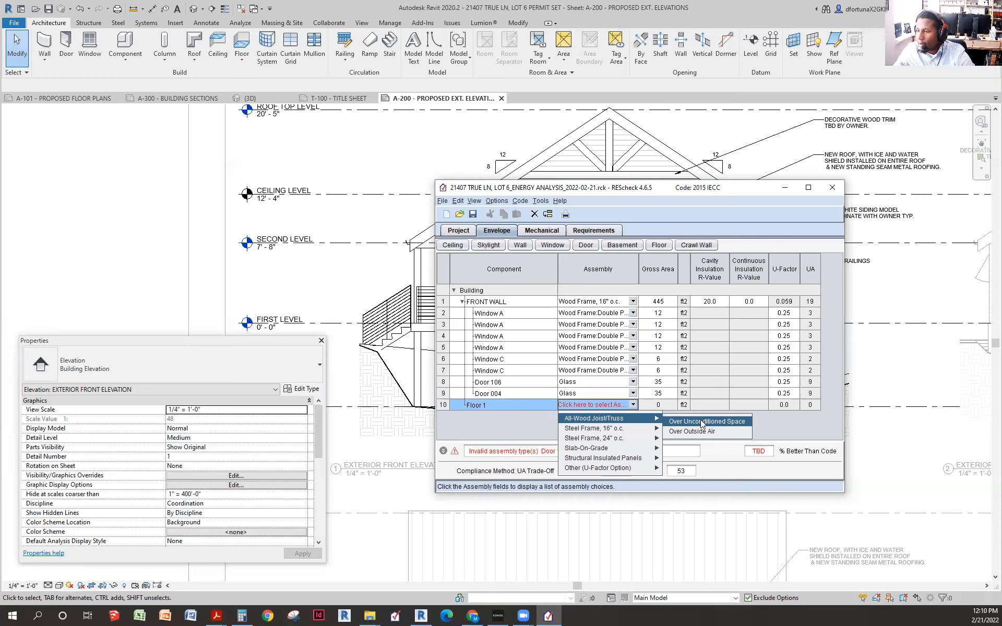
{"action": "left_click", "coordinate": [703, 422]}
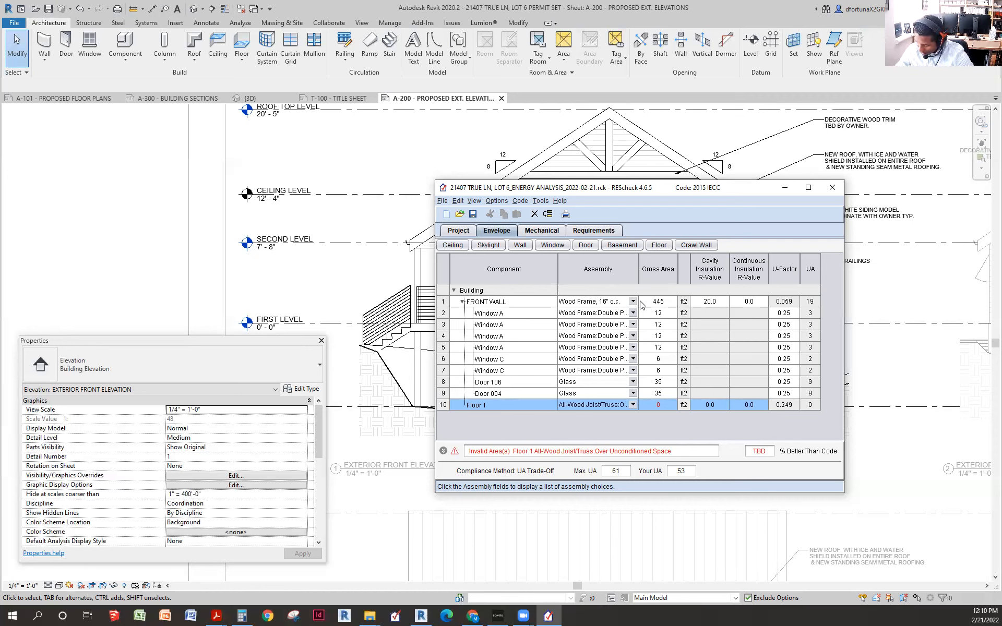
{"action": "left_click", "coordinate": [669, 406]}
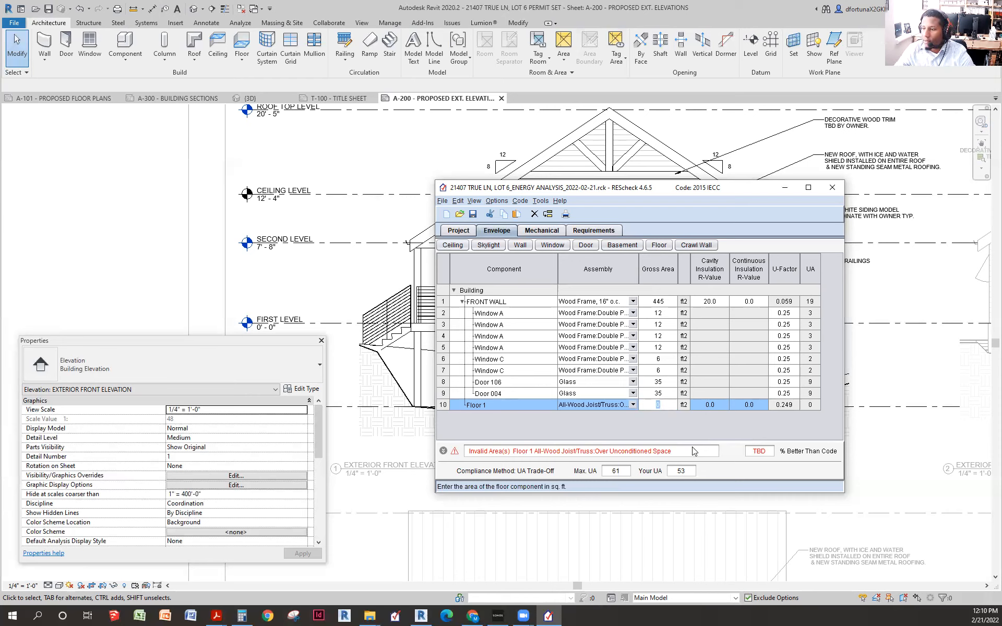
- Give Floor 1 a 1003 ft² gross area and R-30 cavity insulation
{"action": "type", "text": "1003"}
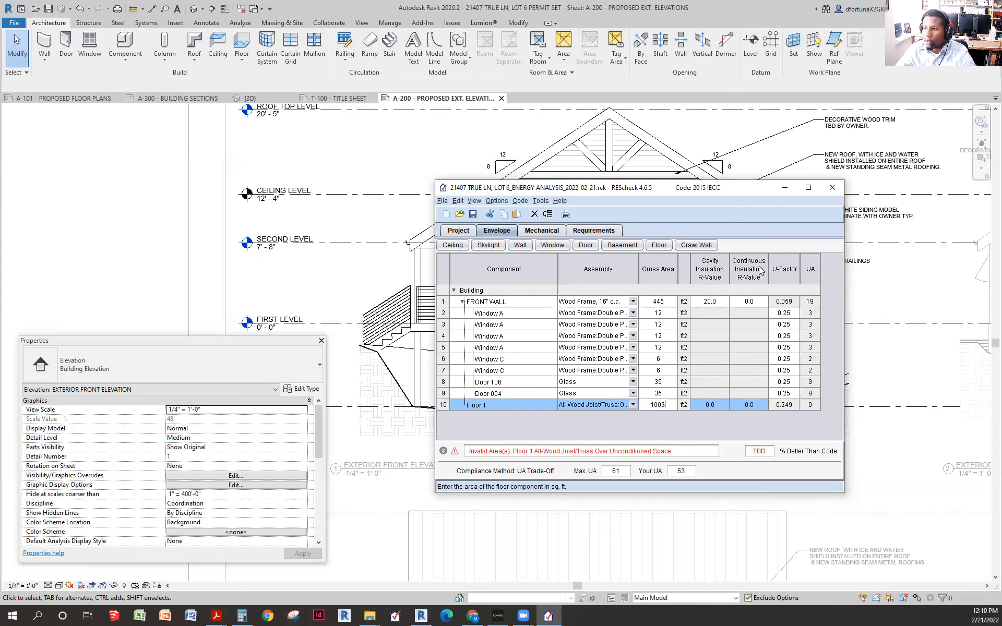
{"action": "left_click", "coordinate": [715, 403]}
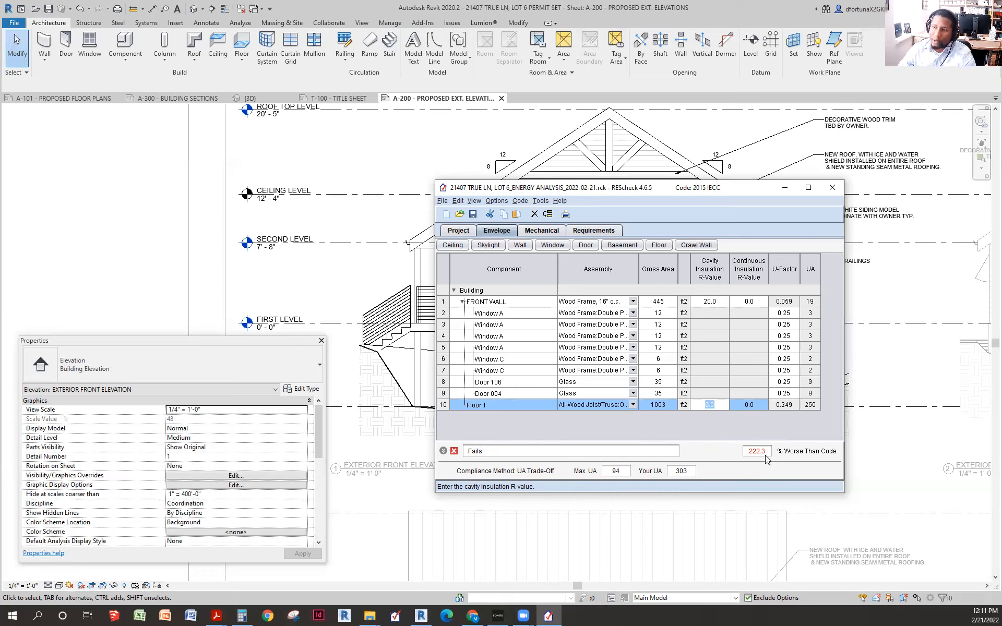
{"action": "left_click", "coordinate": [714, 405]}
{"action": "left_click_drag", "start_coordinate": [714, 404], "coordinate": [656, 408]}
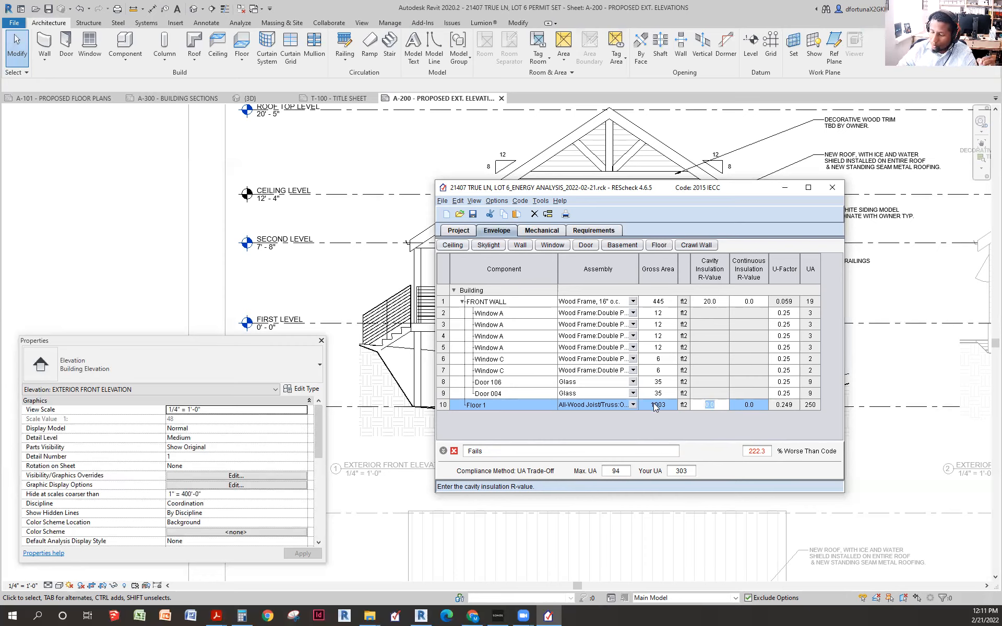
{"action": "type", "text": "30"}
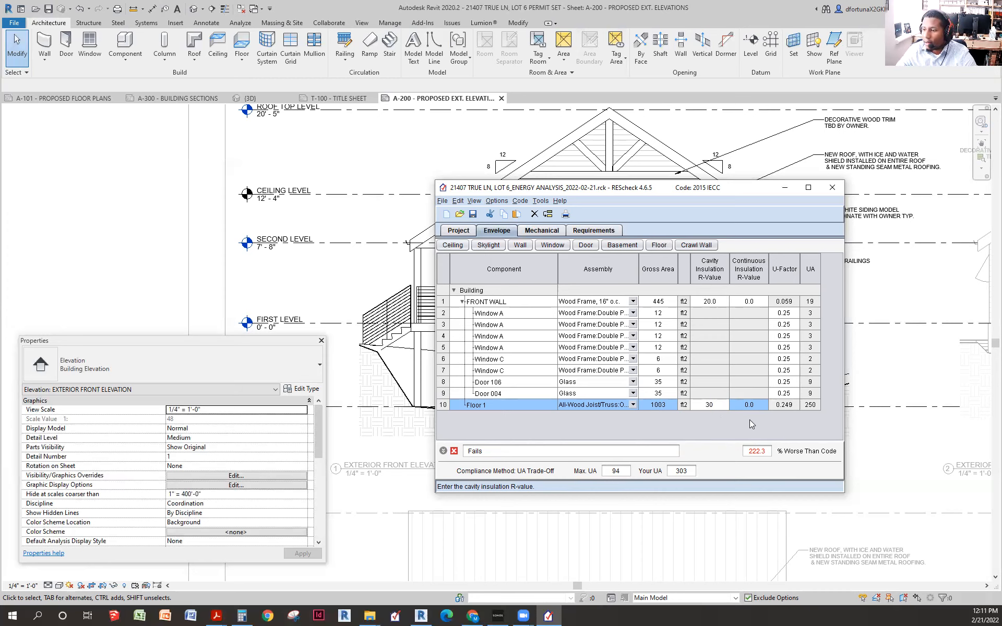
{"action": "left_click", "coordinate": [722, 384]}
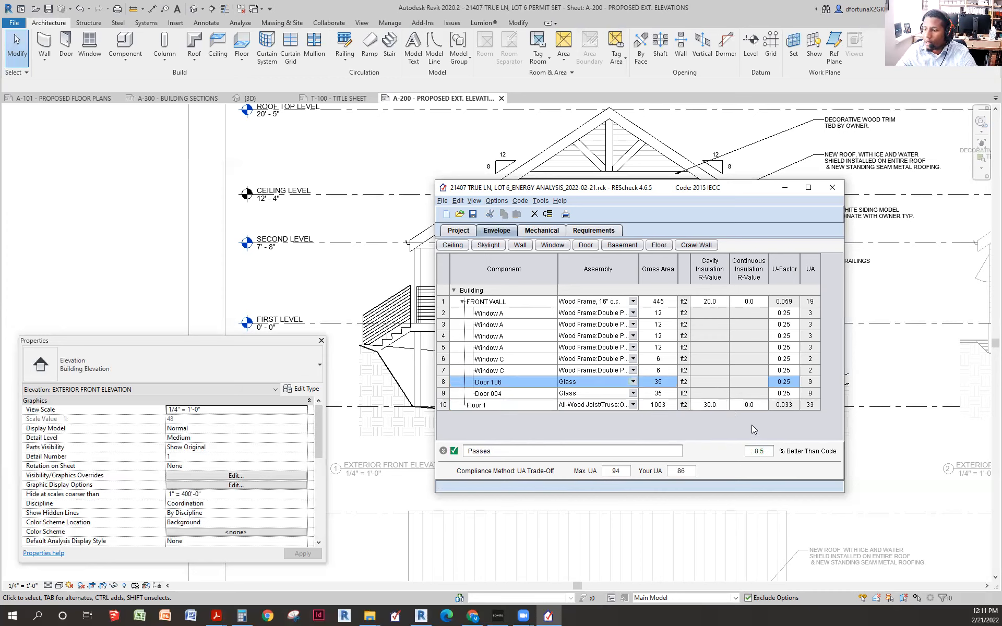
{"action": "left_click", "coordinate": [716, 406]}
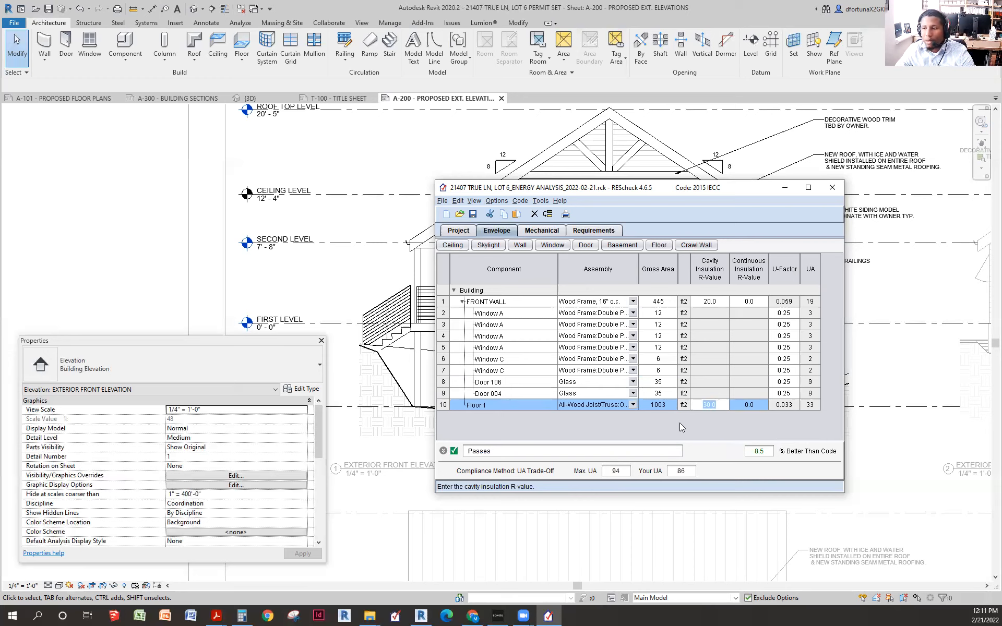
- Rename the floor component from Floor 1 to FIRST FLOOR
{"action": "left_click", "coordinate": [497, 405]}
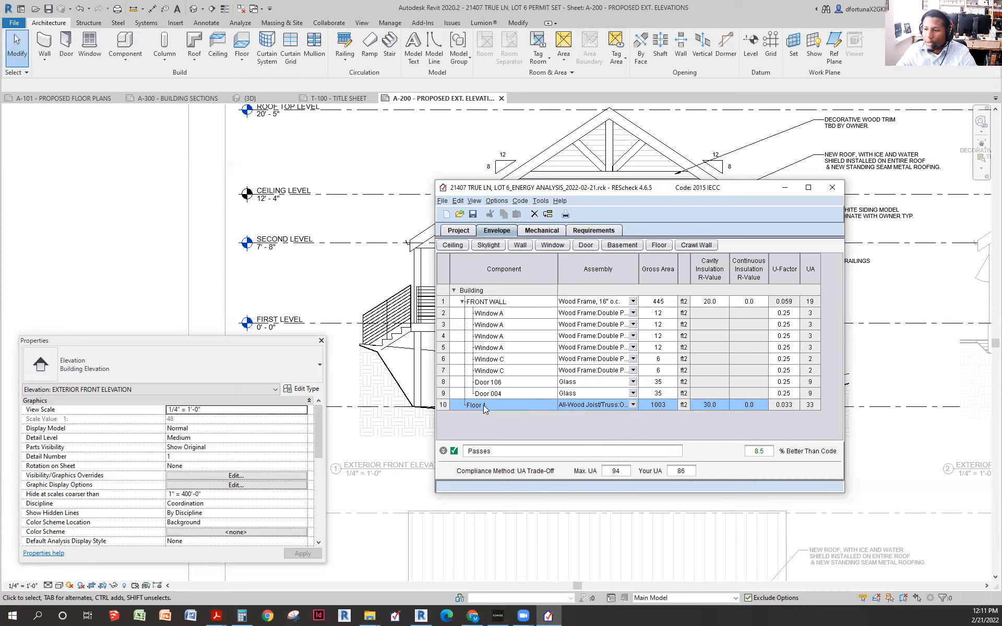
{"action": "left_click", "coordinate": [483, 405]}
{"action": "left_click_drag", "start_coordinate": [481, 405], "coordinate": [443, 406]}
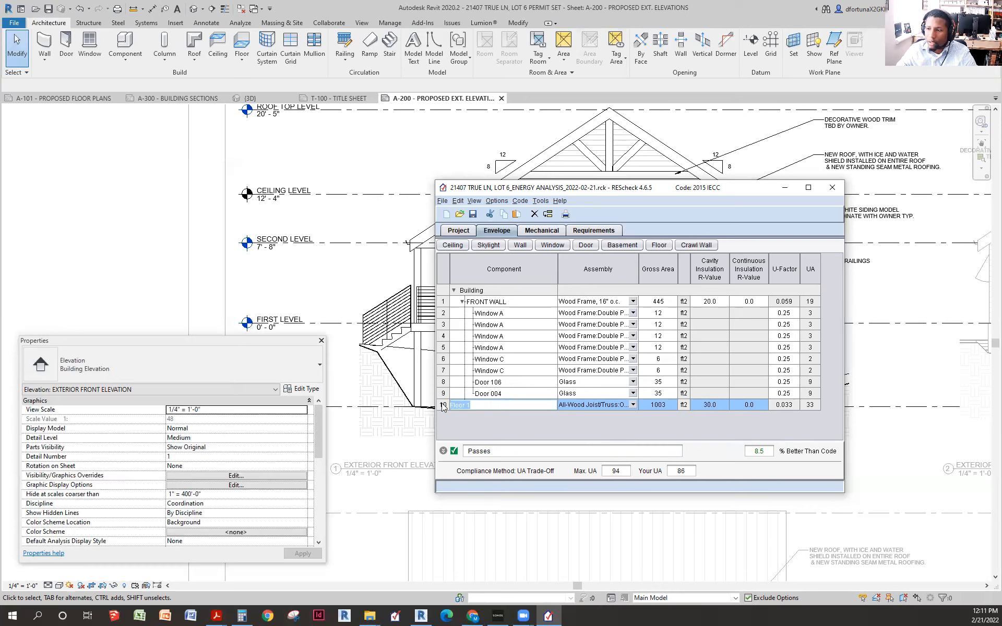
{"action": "type", "text": "FIRS"}
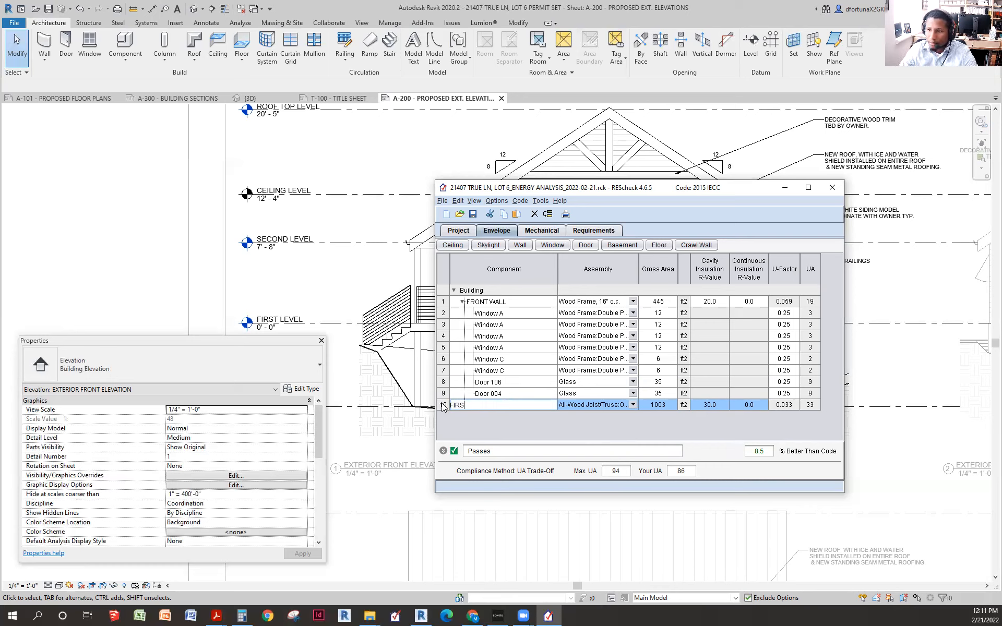
{"action": "type", "text": "T FLOOR"}
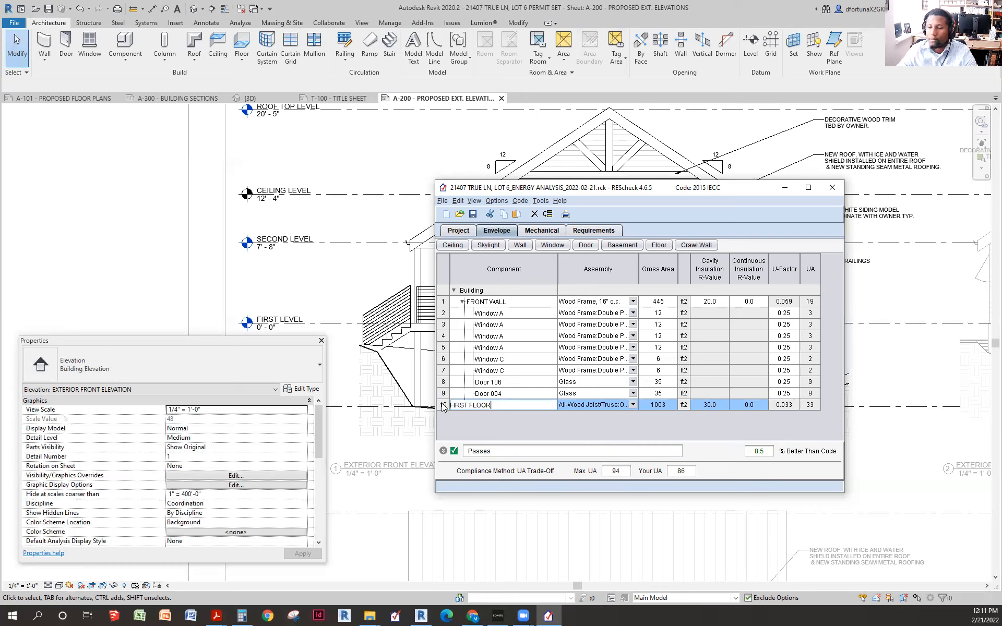
{"action": "key", "text": "Return"}
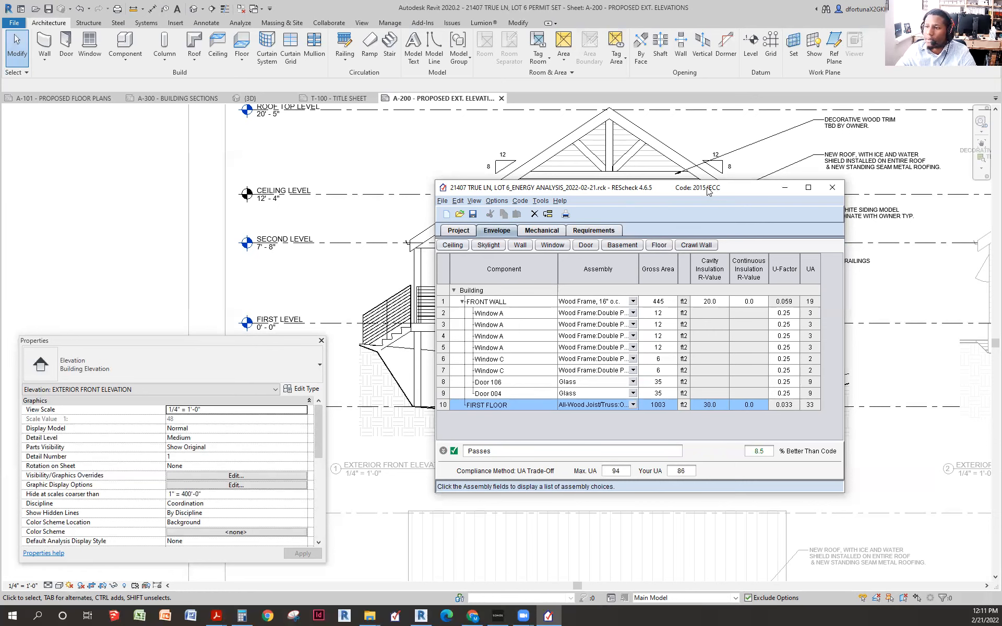
{"action": "left_click_drag", "start_coordinate": [708, 191], "coordinate": [713, 185]}
- Add Ceiling 1 with a Flat Ceiling or Scissor Truss assembly, then return to Revit's 3D view
{"action": "left_click", "coordinate": [459, 240]}
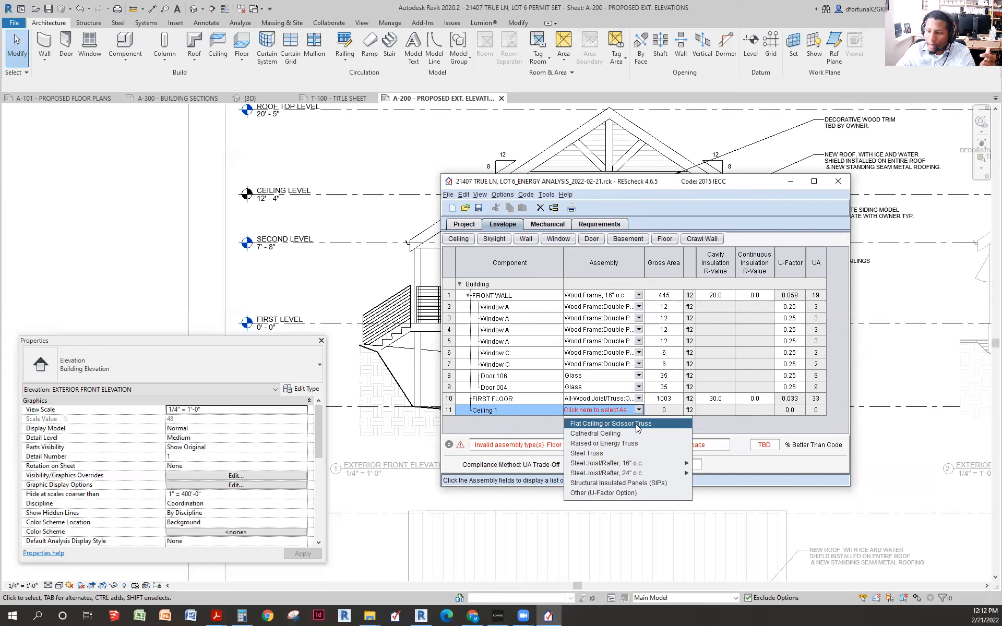
{"action": "left_click", "coordinate": [605, 424]}
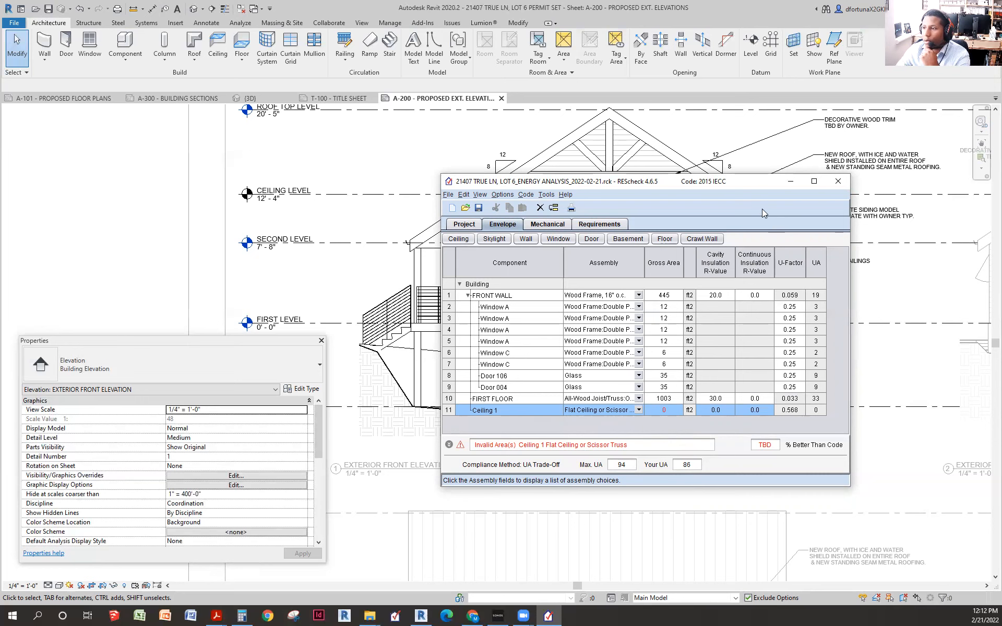
{"action": "left_click", "coordinate": [182, 203]}
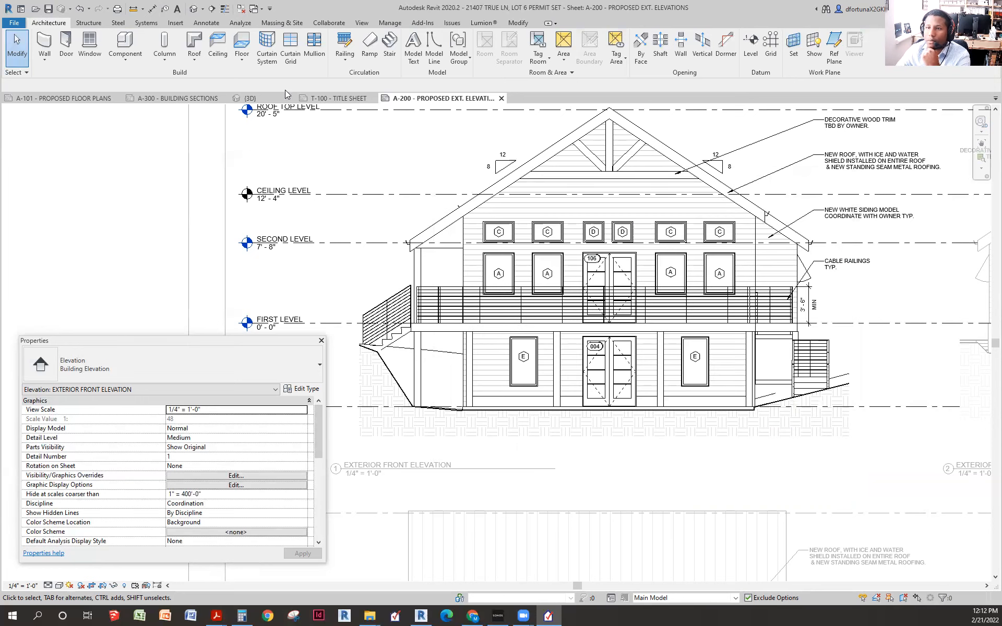
{"action": "left_click", "coordinate": [266, 98]}
- Select the roof in the 3D view and orbit around it to inspect it
{"action": "scroll", "coordinate": [725, 339], "scroll_direction": "down", "scroll_amount": 3}
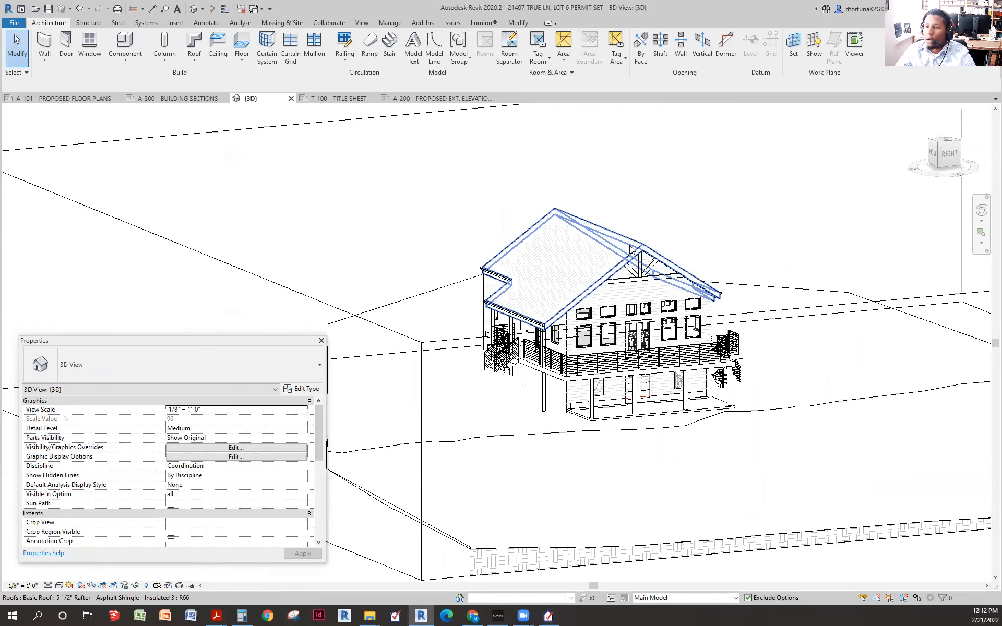
{"action": "left_click", "coordinate": [615, 241]}
{"action": "scroll", "coordinate": [600, 285], "scroll_direction": "up", "scroll_amount": 2}
{"action": "left_click_drag", "start_coordinate": [611, 310], "coordinate": [577, 287]}
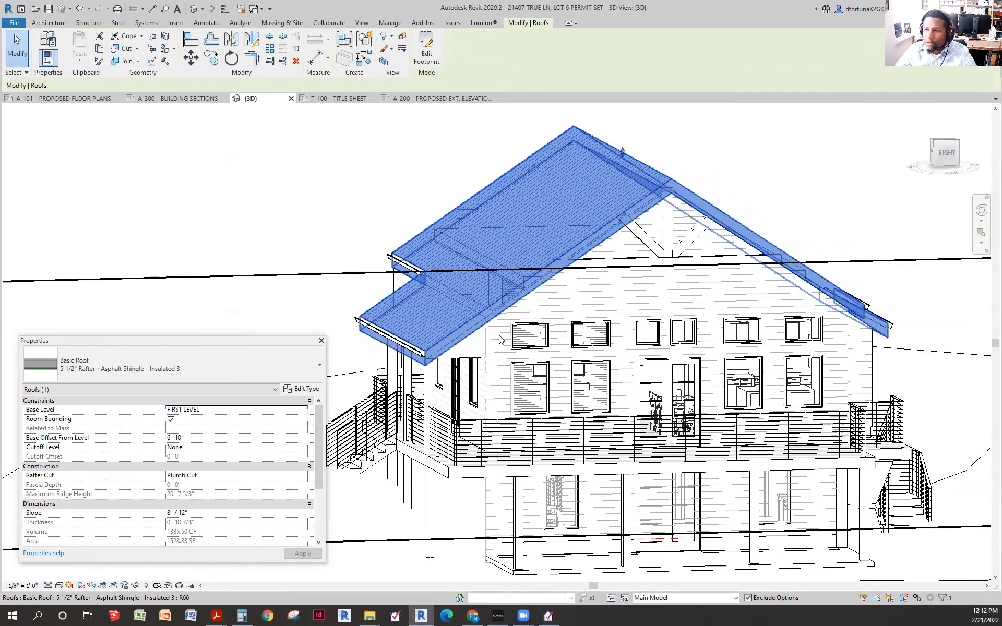
{"action": "scroll", "coordinate": [197, 493], "scroll_direction": "down", "scroll_amount": 3}
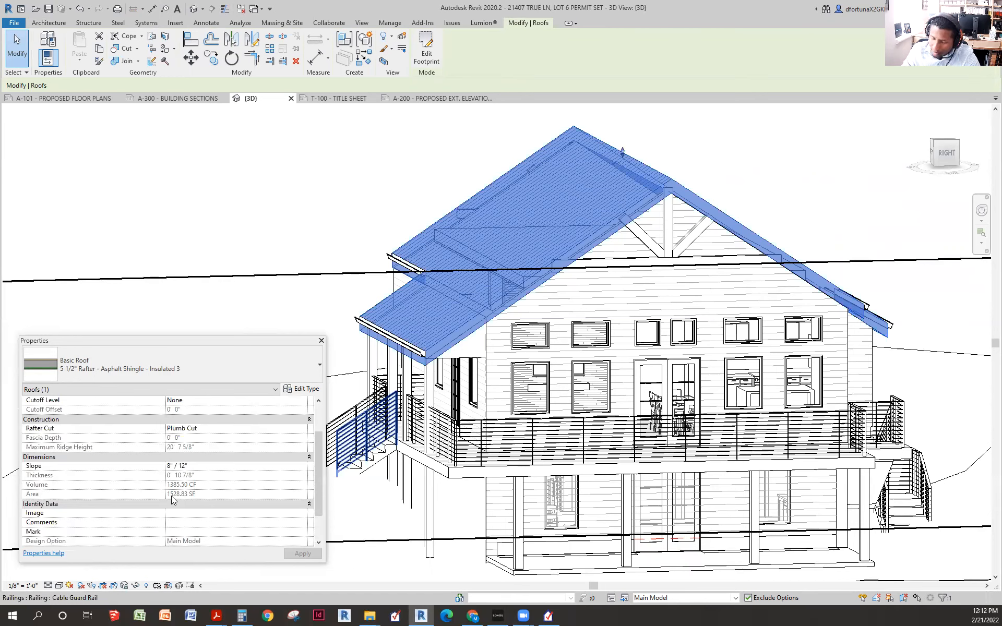
{"action": "left_click", "coordinate": [341, 179]}
{"action": "scroll", "coordinate": [465, 319], "scroll_direction": "up", "scroll_amount": 1}
{"action": "scroll", "coordinate": [527, 360], "scroll_direction": "up", "scroll_amount": 1}
- Reselect the roof and read its 1528.83 SF area in Properties, then clear the selection
{"action": "left_click", "coordinate": [632, 415]}
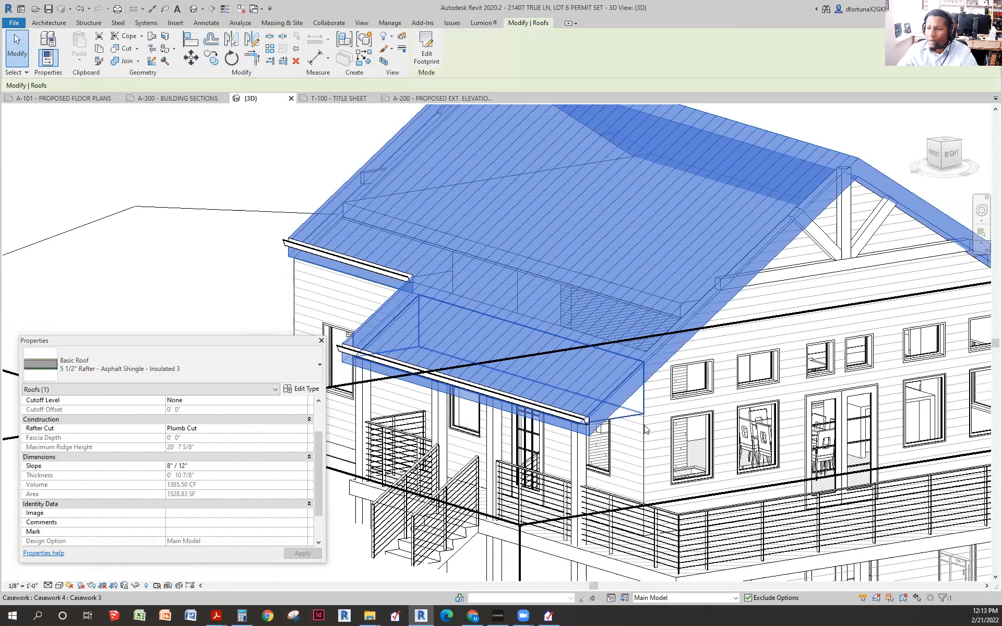
{"action": "left_click", "coordinate": [647, 429]}
{"action": "scroll", "coordinate": [469, 340], "scroll_direction": "down", "scroll_amount": 1}
{"action": "scroll", "coordinate": [522, 355], "scroll_direction": "down", "scroll_amount": 2}
{"action": "scroll", "coordinate": [620, 277], "scroll_direction": "up", "scroll_amount": 1}
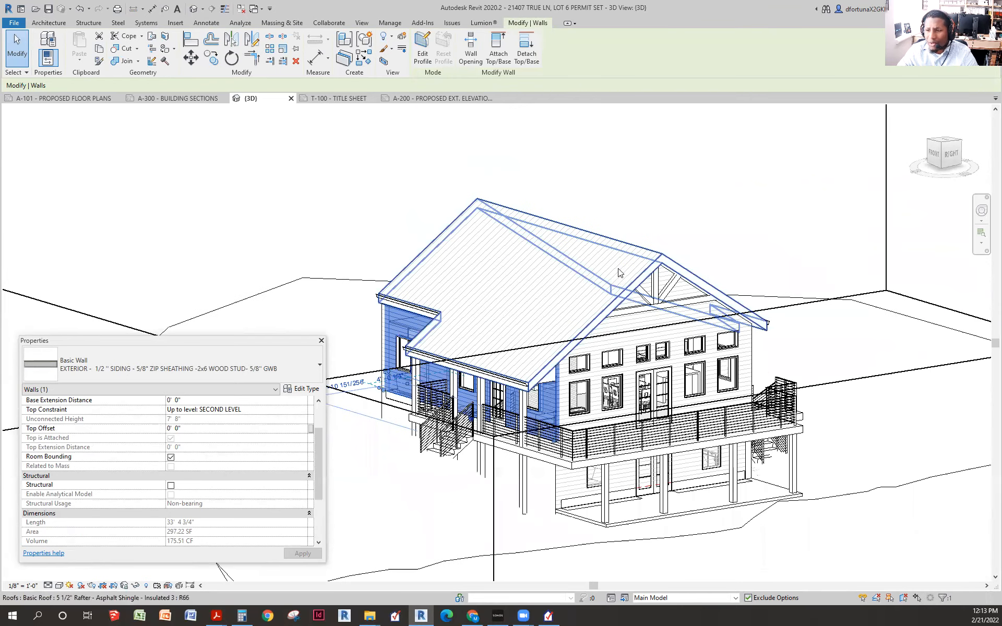
{"action": "left_click", "coordinate": [642, 265]}
{"action": "left_click_drag", "start_coordinate": [627, 326], "coordinate": [741, 302]}
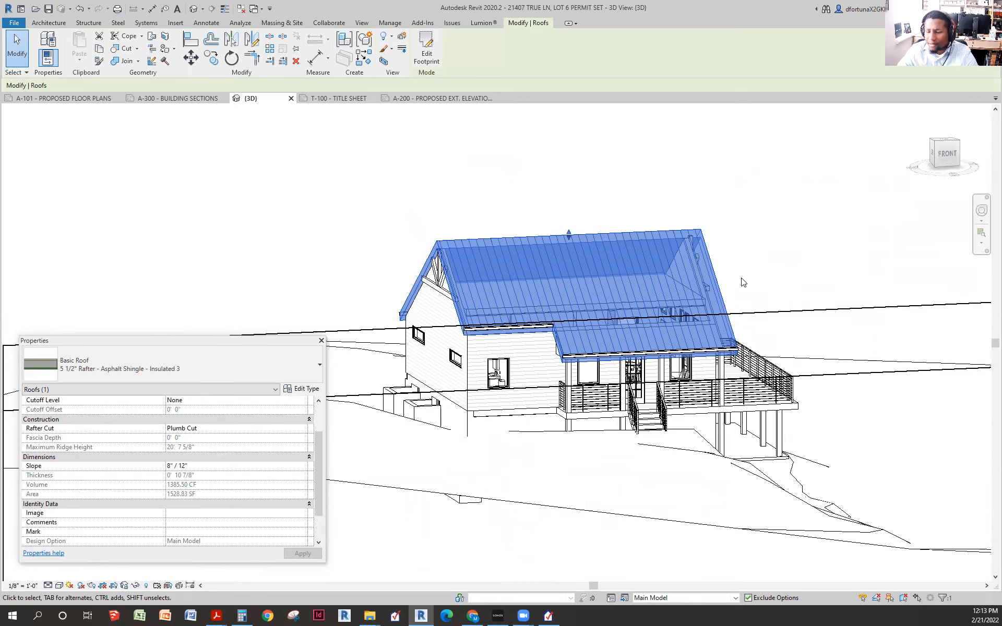
{"action": "scroll", "coordinate": [595, 321], "scroll_direction": "up", "scroll_amount": 4}
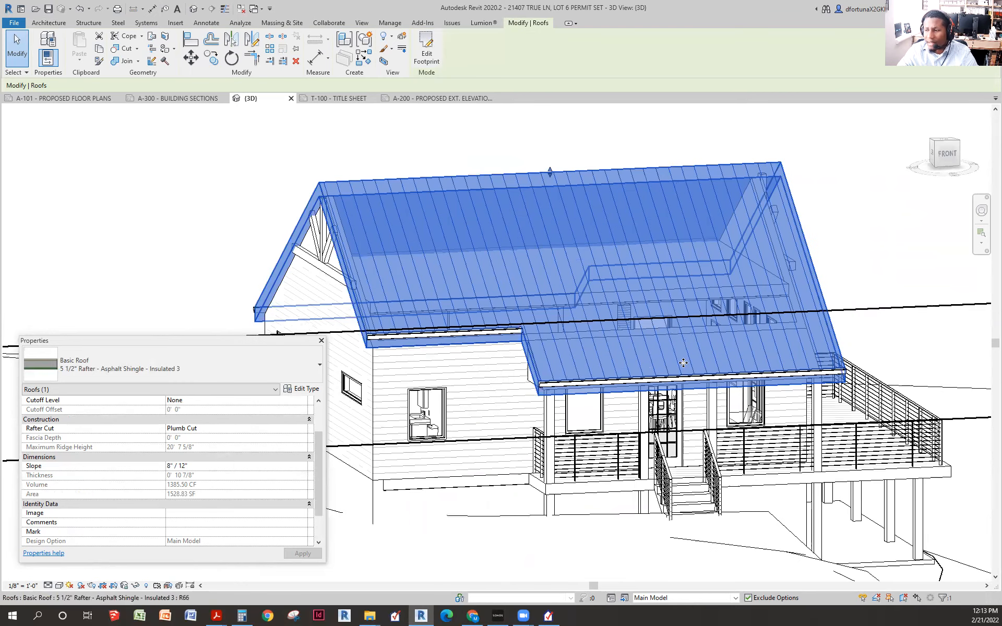
{"action": "scroll", "coordinate": [684, 363], "scroll_direction": "down", "scroll_amount": 3}
{"action": "left_click_drag", "start_coordinate": [809, 324], "coordinate": [563, 336]}
{"action": "scroll", "coordinate": [562, 336], "scroll_direction": "up", "scroll_amount": 5}
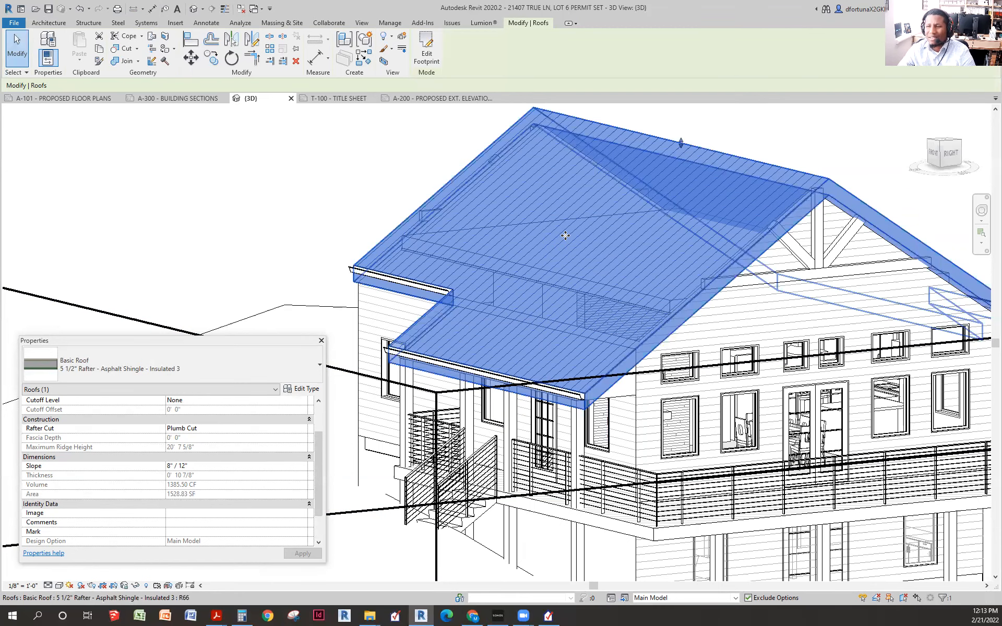
{"action": "key", "text": "Escape"}
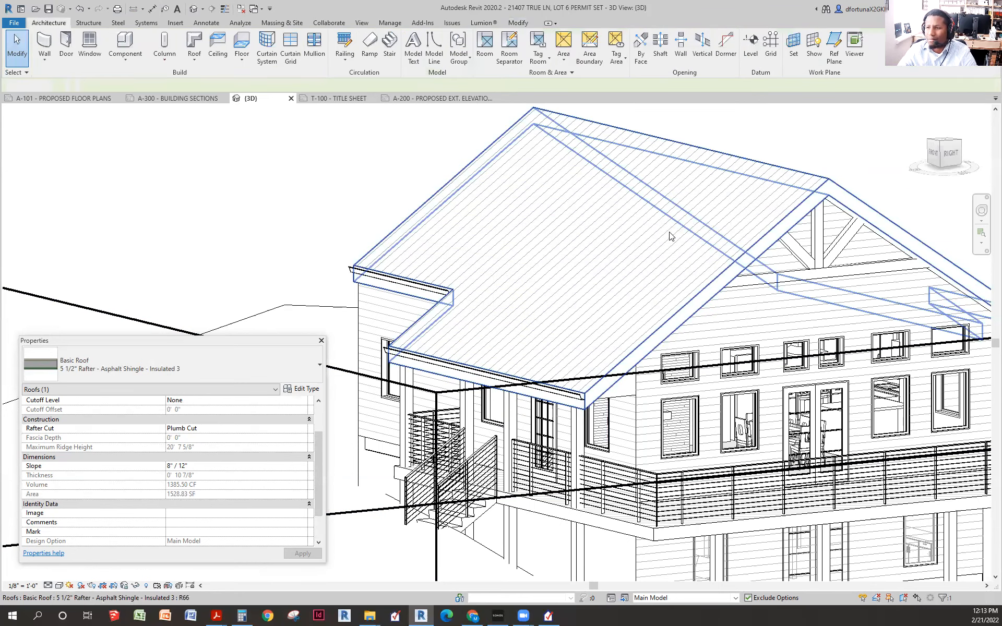
{"action": "scroll", "coordinate": [670, 237], "scroll_direction": "down", "scroll_amount": 5}
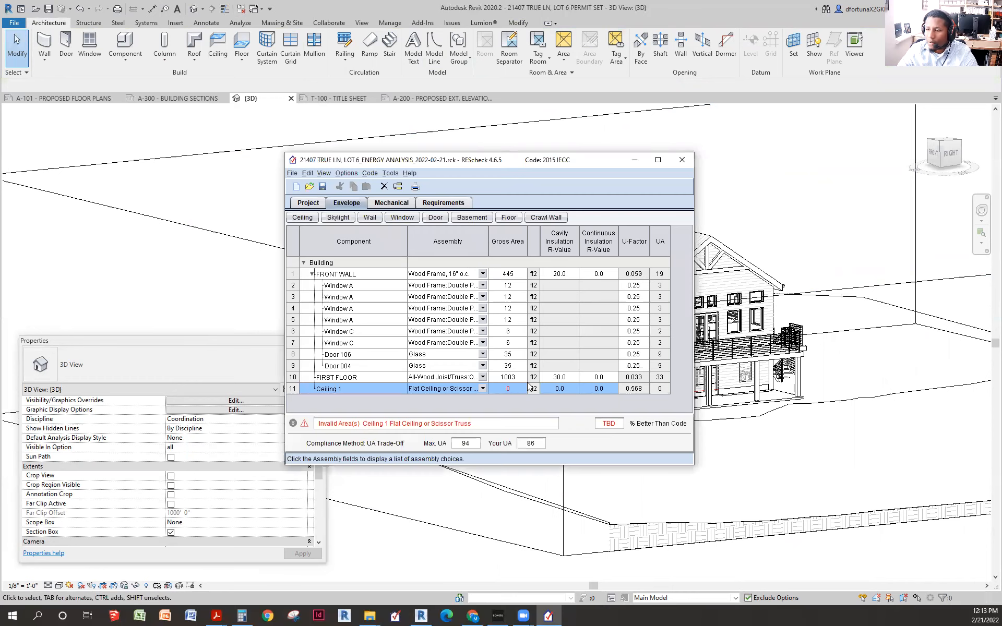
{"action": "left_click", "coordinate": [518, 388]}
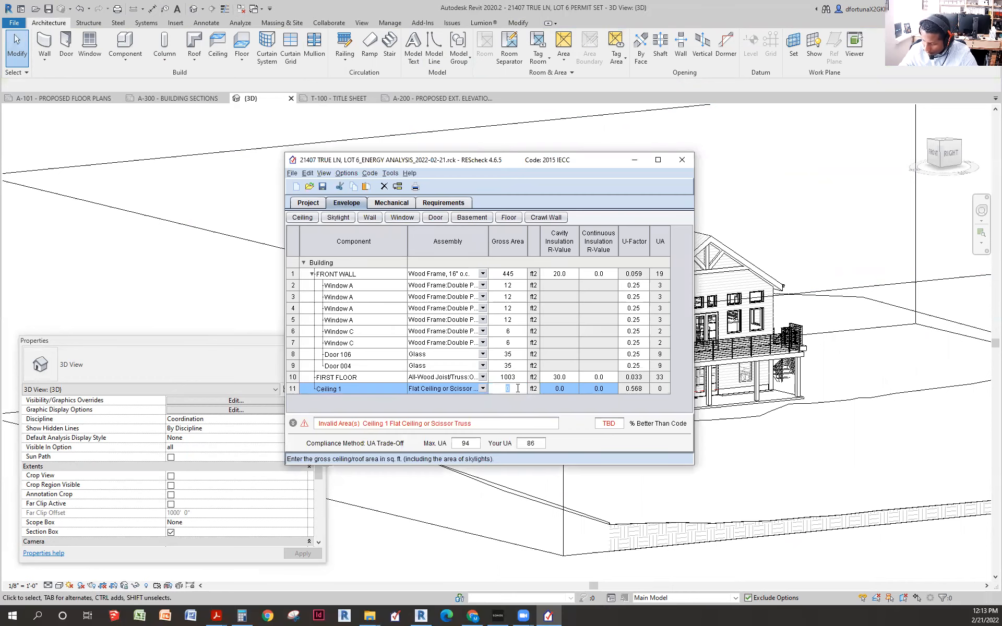
- Give Ceiling 1 a 1529 ft² gross area and R-49 cavity insulation
{"action": "type", "text": "15"}
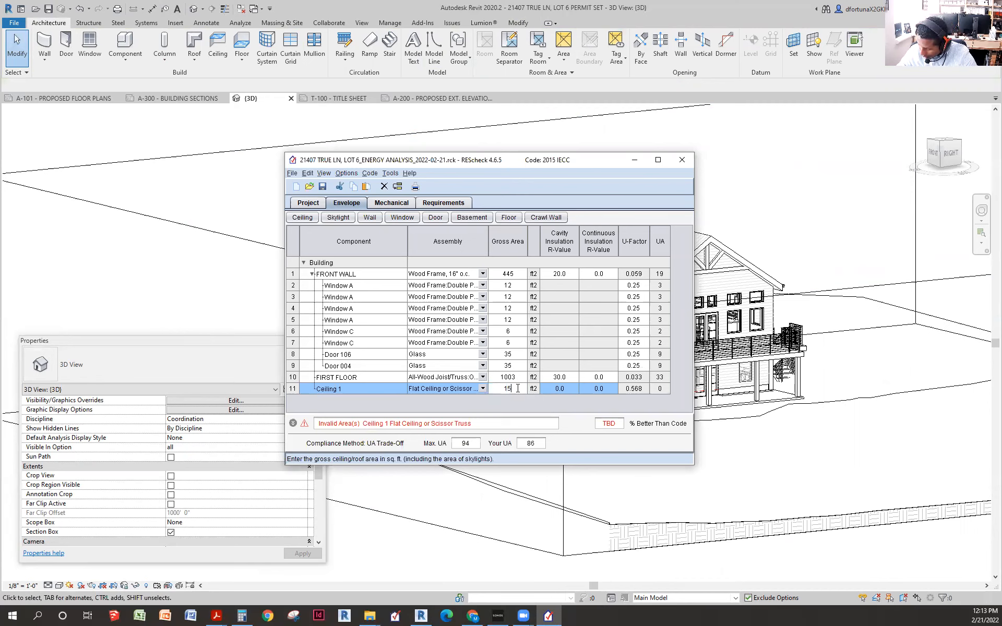
{"action": "type", "text": "29"}
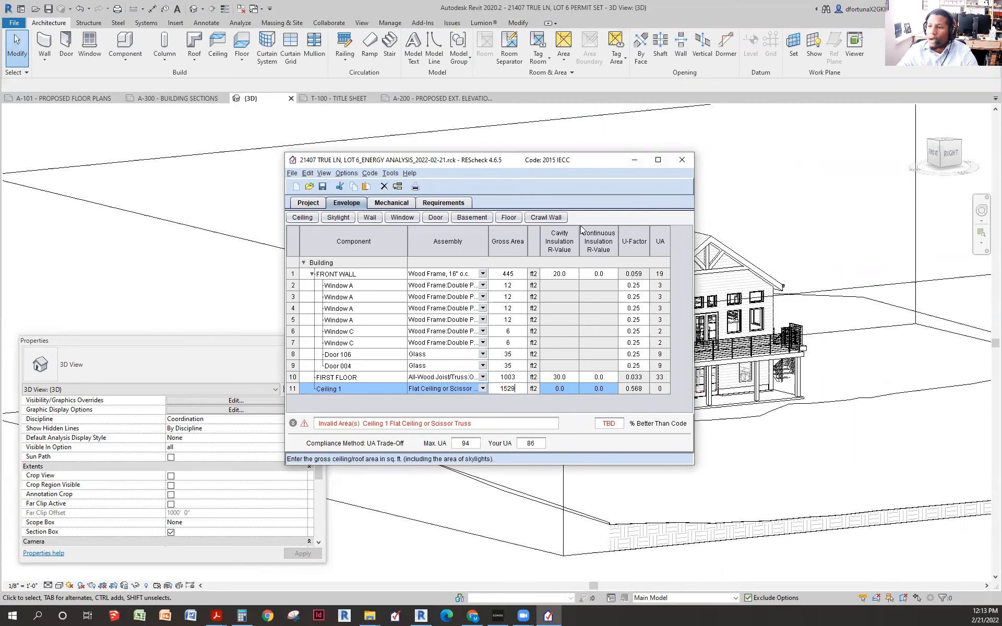
{"action": "left_click", "coordinate": [570, 390]}
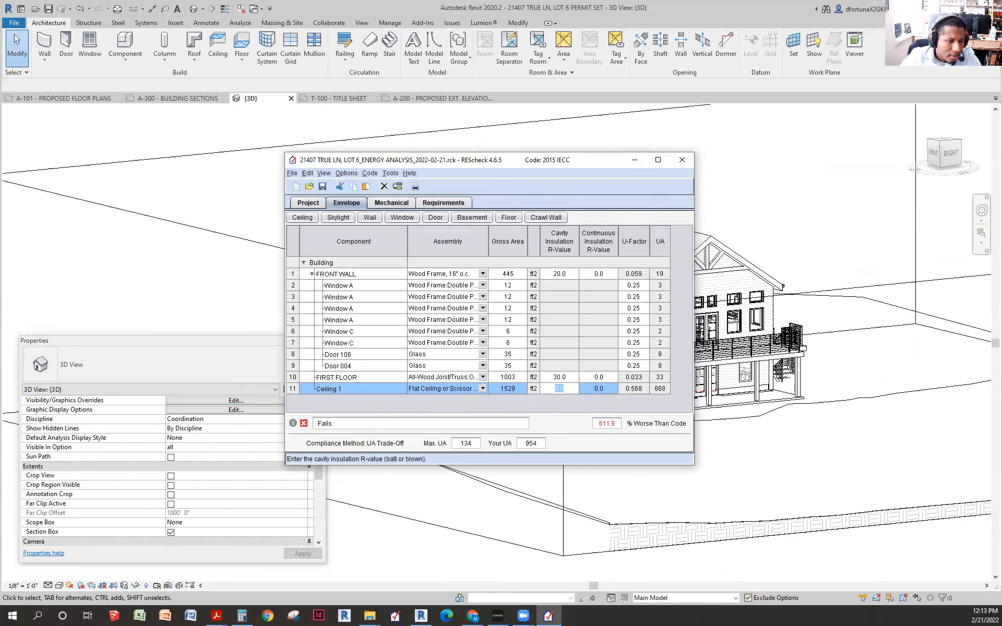
{"action": "key", "text": "alt+Tab"}
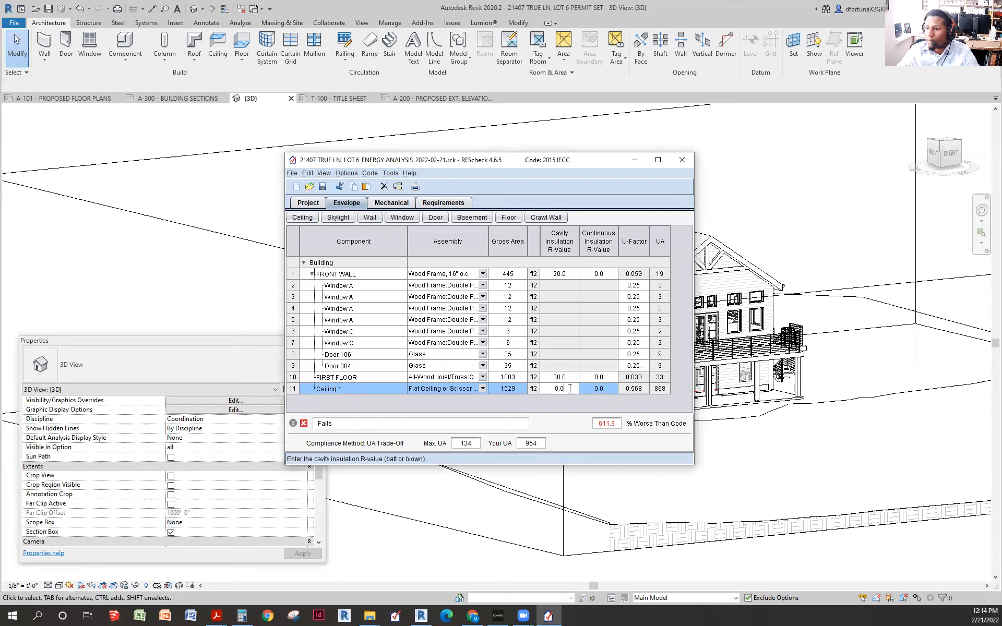
{"action": "type", "text": "48"}
{"action": "type", "text": "9"}
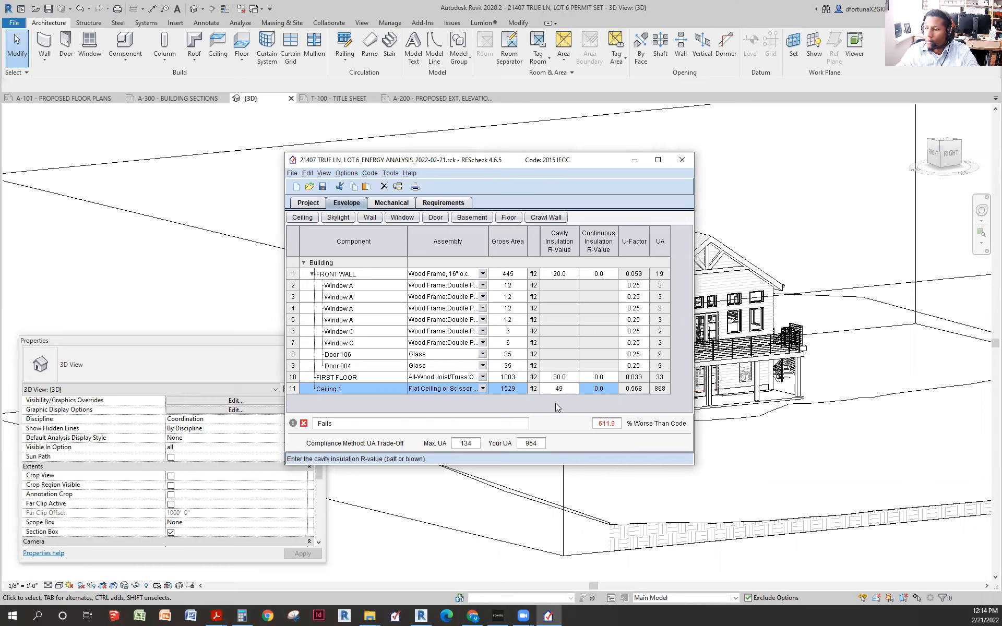
{"action": "left_click", "coordinate": [564, 364]}
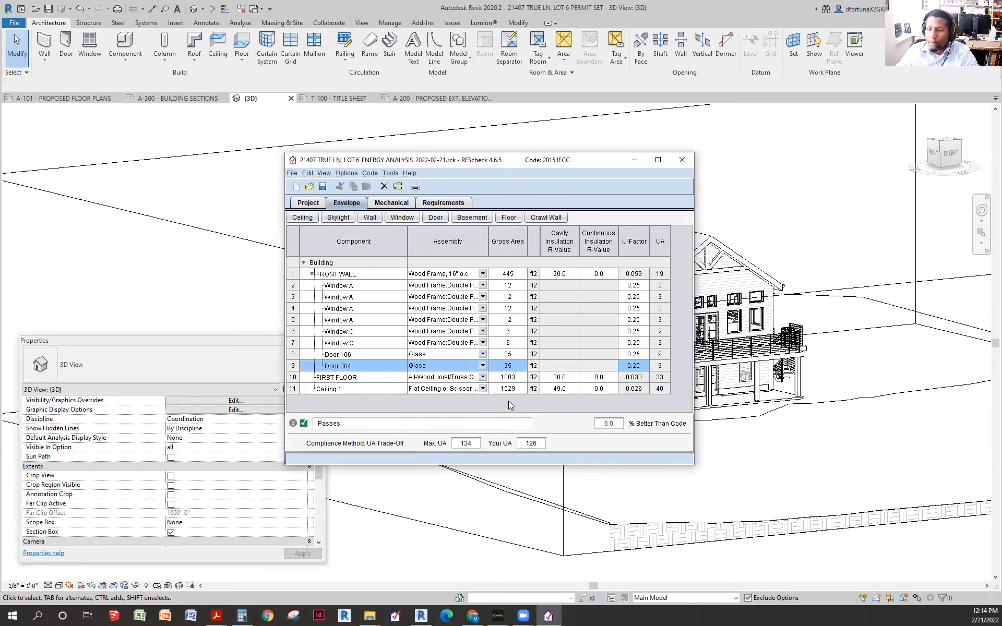
- Rename Ceiling 1 to ROOF and add a new basement wall row
{"action": "left_click", "coordinate": [376, 389]}
{"action": "left_click", "coordinate": [349, 390]}
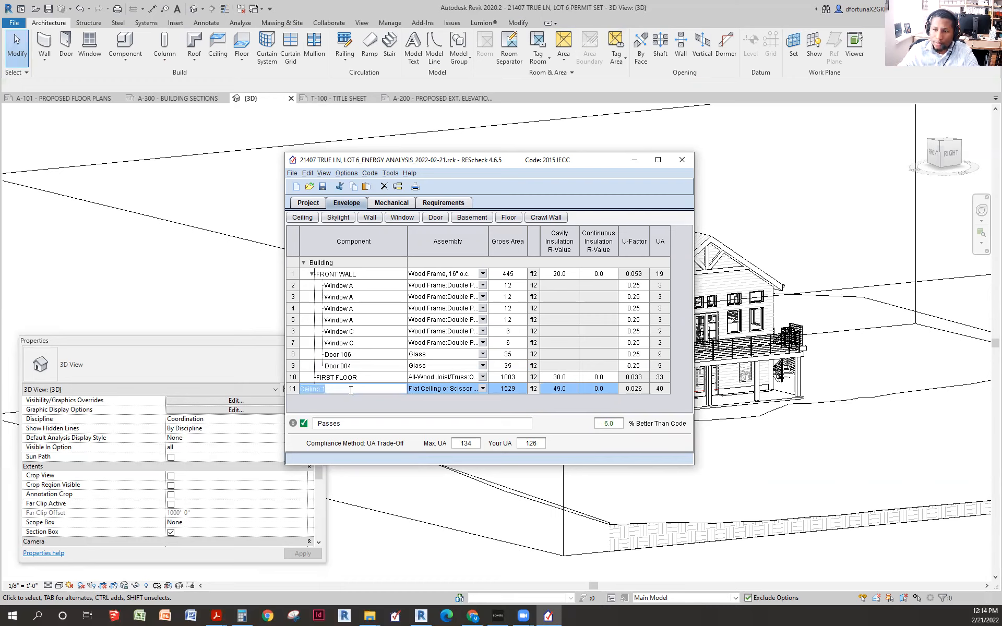
{"action": "type", "text": "ROOF"}
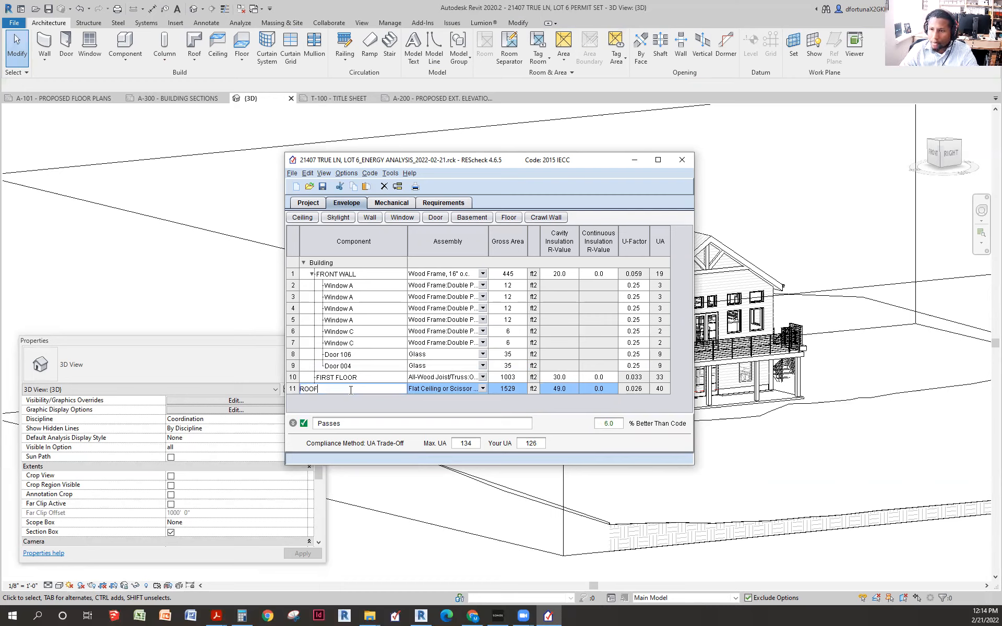
{"action": "left_click", "coordinate": [345, 379]}
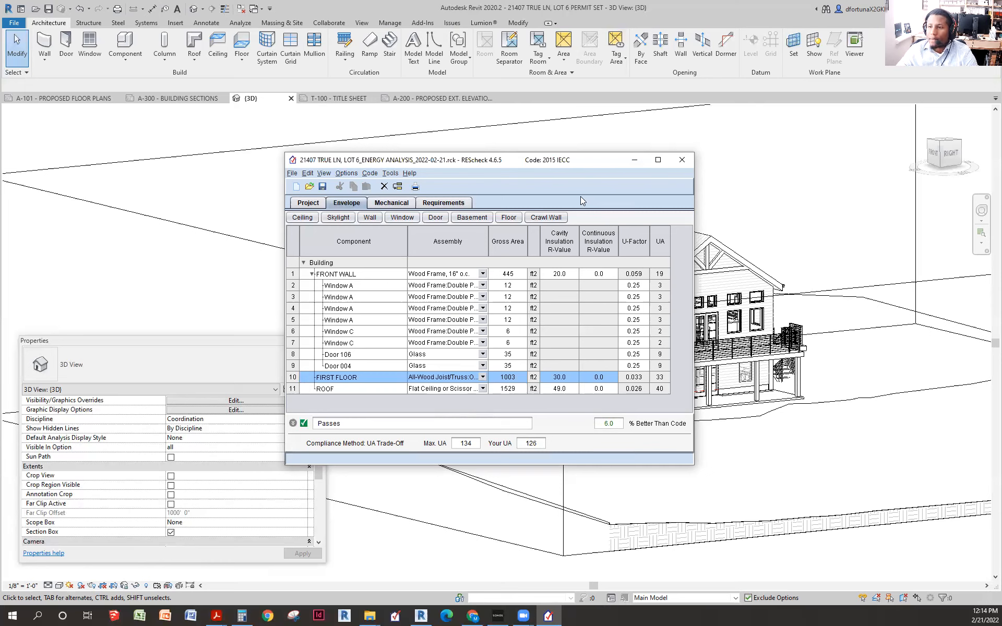
{"action": "left_click", "coordinate": [472, 218]}
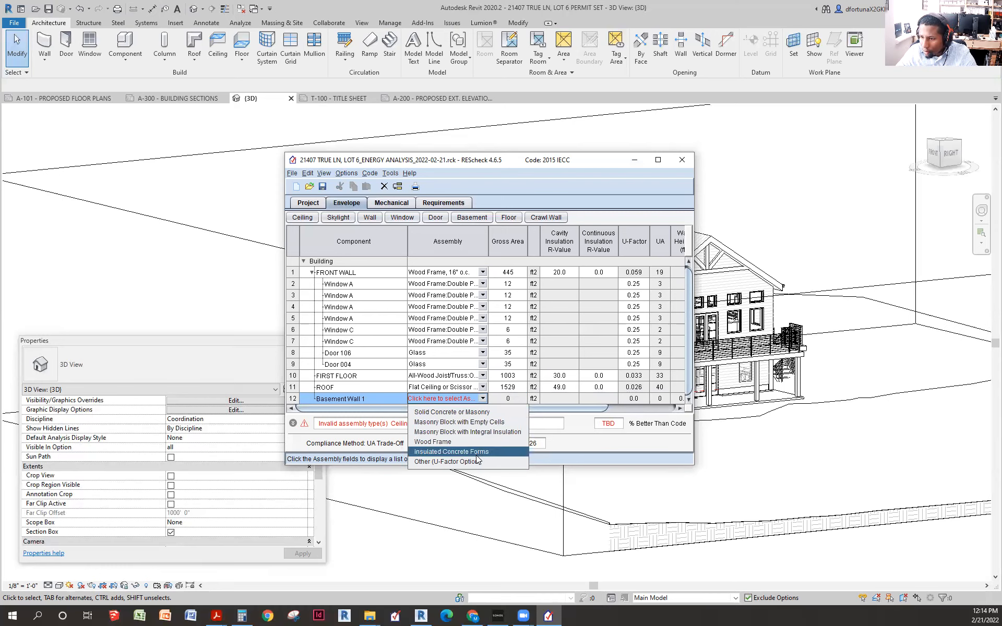
- Make Basement Wall 1 Solid Concrete or Masonry, dismiss the dialog and warning, and return to Revit
{"action": "left_click", "coordinate": [477, 414]}
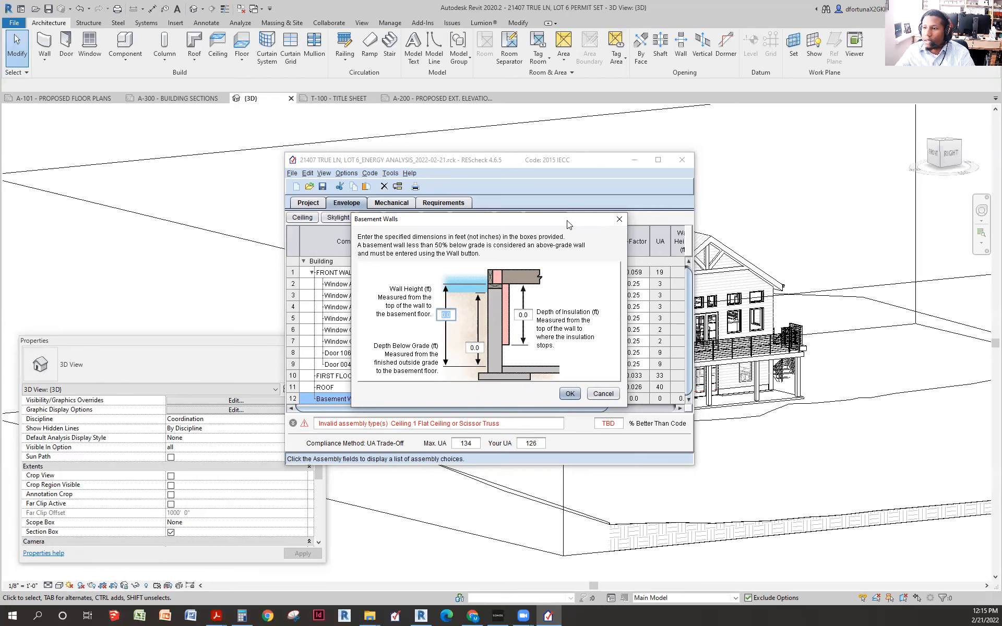
{"action": "left_click", "coordinate": [619, 219]}
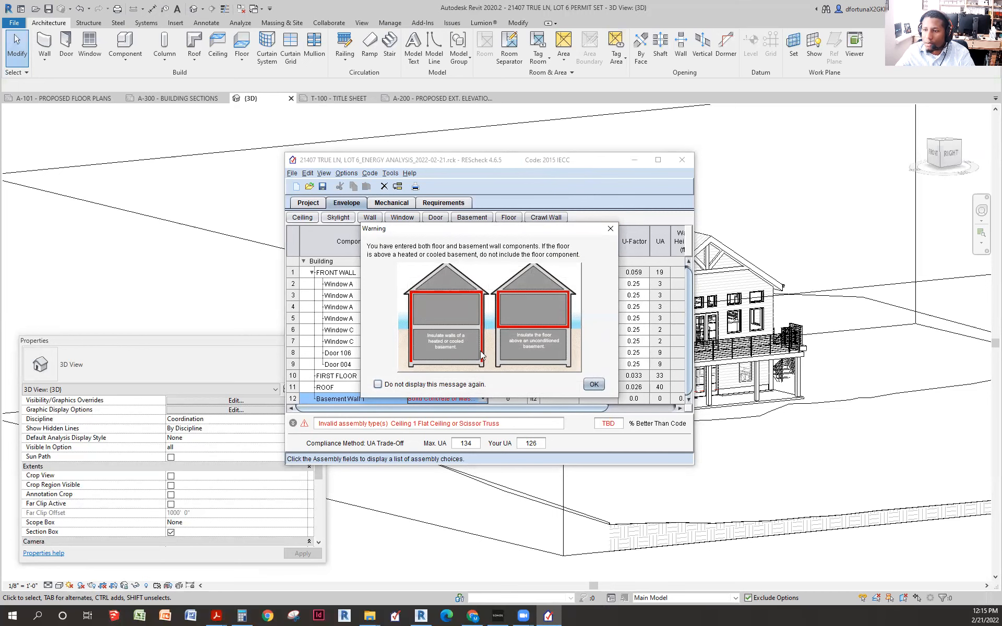
{"action": "left_click", "coordinate": [609, 227]}
{"action": "left_click", "coordinate": [101, 284]}
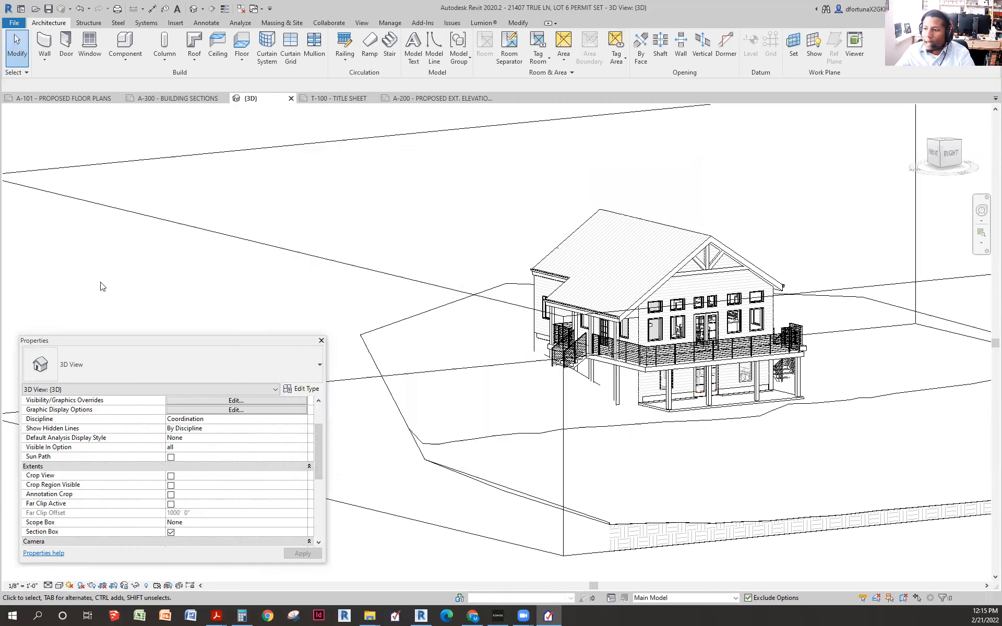
- Pan the 3D view and select the section box around the model
{"action": "scroll", "coordinate": [546, 333], "scroll_direction": "down", "scroll_amount": 2}
{"action": "left_click_drag", "start_coordinate": [668, 379], "coordinate": [686, 408]}
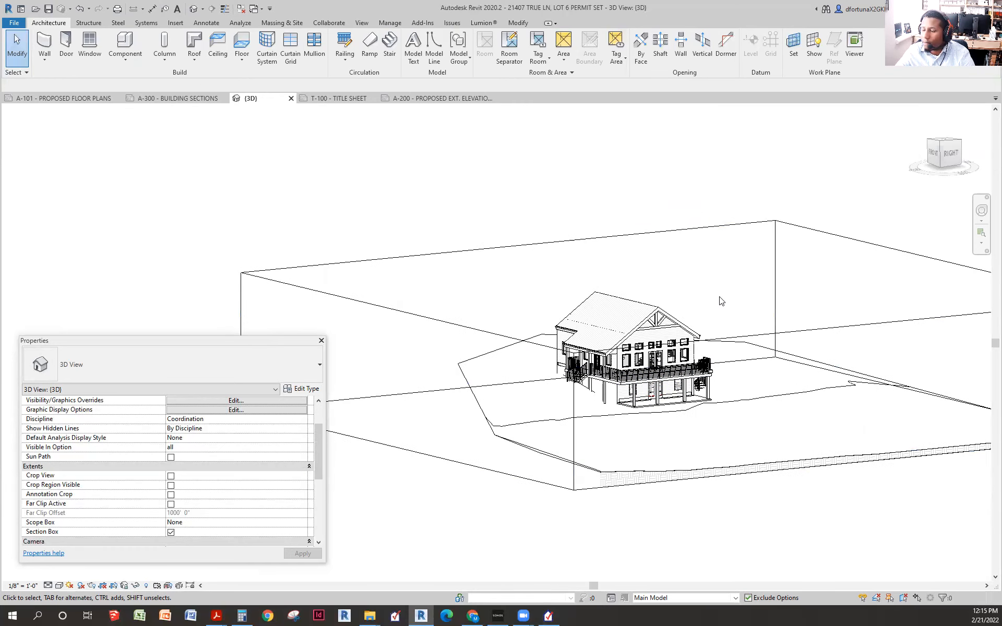
{"action": "left_click", "coordinate": [755, 335]}
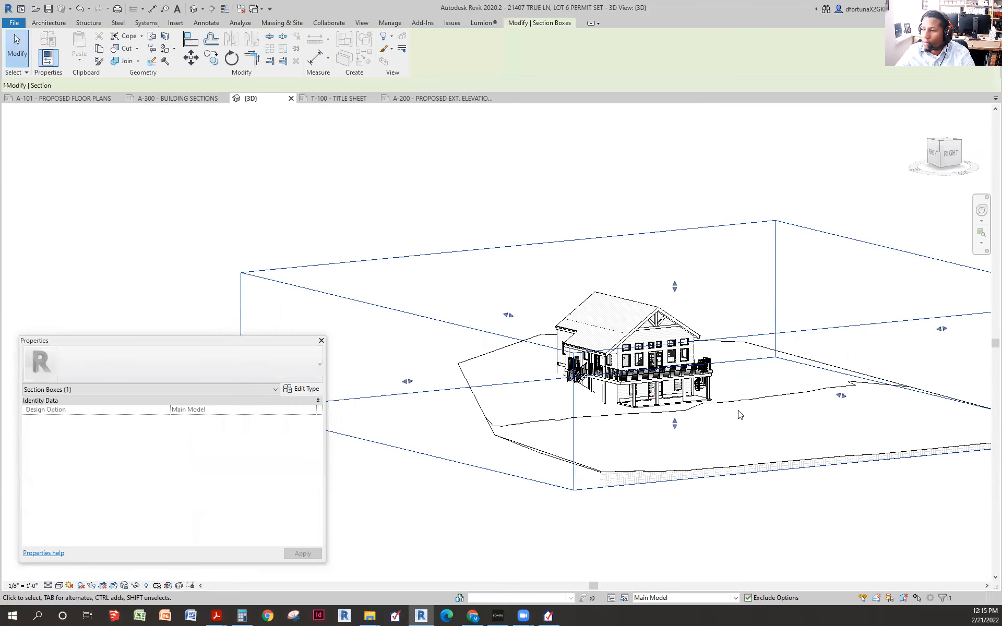
{"action": "scroll", "coordinate": [726, 414], "scroll_direction": "up", "scroll_amount": 3}
{"action": "scroll", "coordinate": [685, 421], "scroll_direction": "up", "scroll_amount": 1}
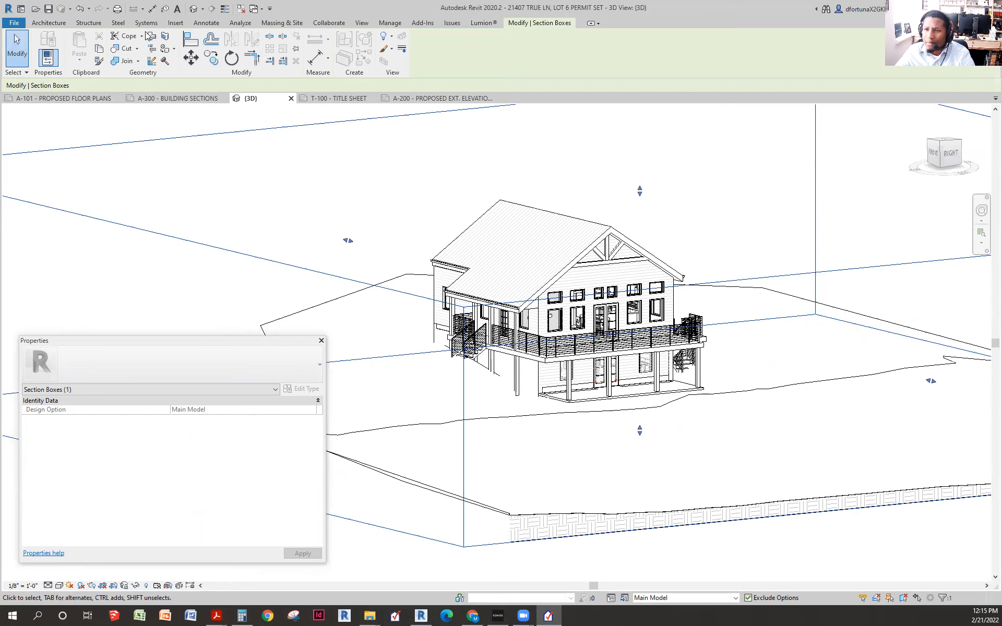
- Open the A-300 Building Sections sheet and zoom into the 10" foundation wall and basement
{"action": "left_click", "coordinate": [157, 100]}
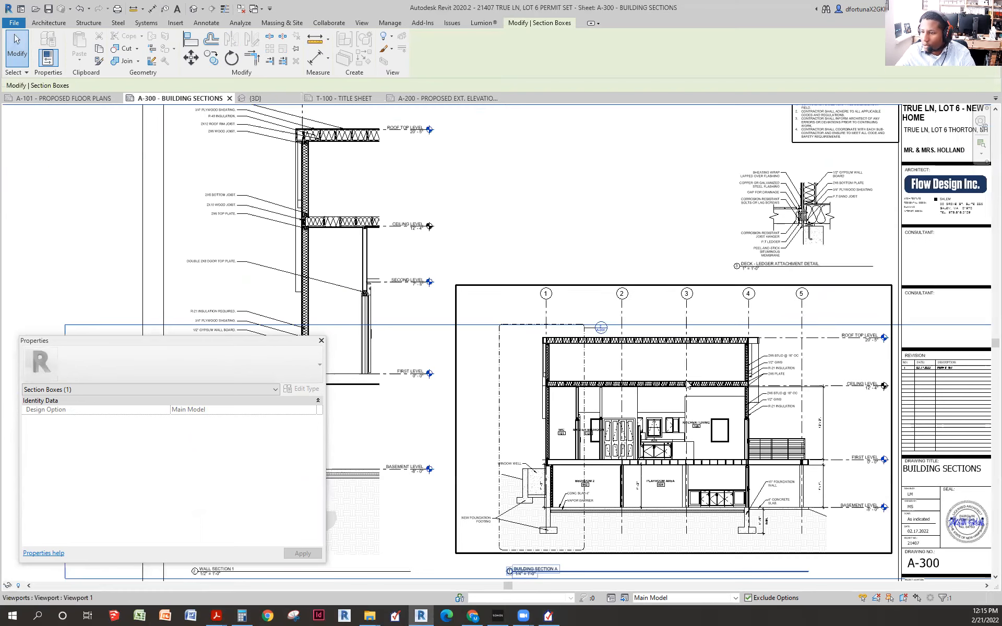
{"action": "scroll", "coordinate": [802, 486], "scroll_direction": "up", "scroll_amount": 3}
{"action": "scroll", "coordinate": [824, 481], "scroll_direction": "up", "scroll_amount": 1}
{"action": "left_click_drag", "start_coordinate": [824, 481], "coordinate": [792, 350]}
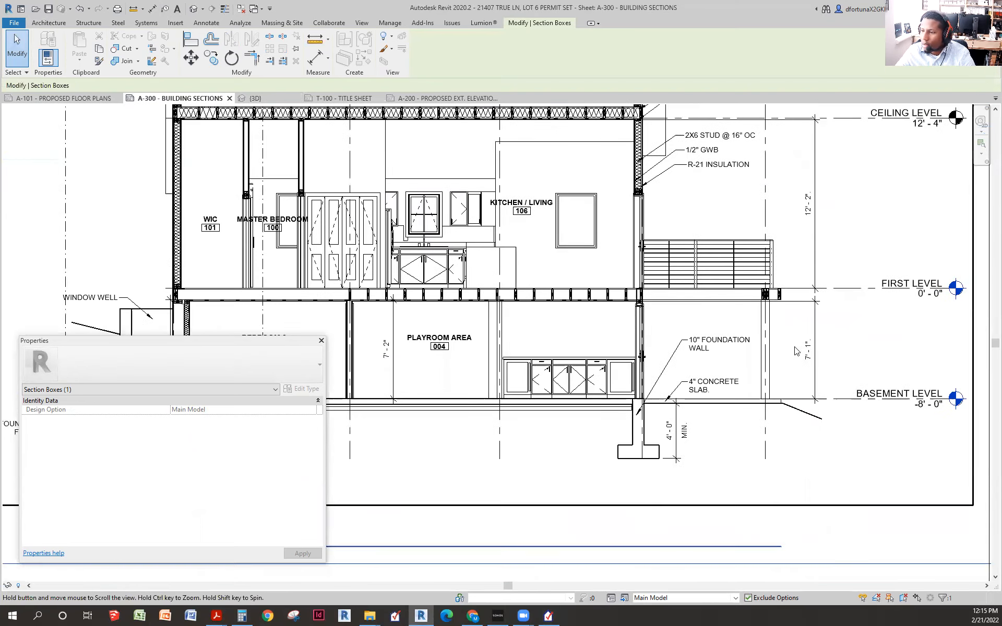
{"action": "scroll", "coordinate": [789, 355], "scroll_direction": "down", "scroll_amount": 1}
{"action": "double_click", "coordinate": [735, 359]}
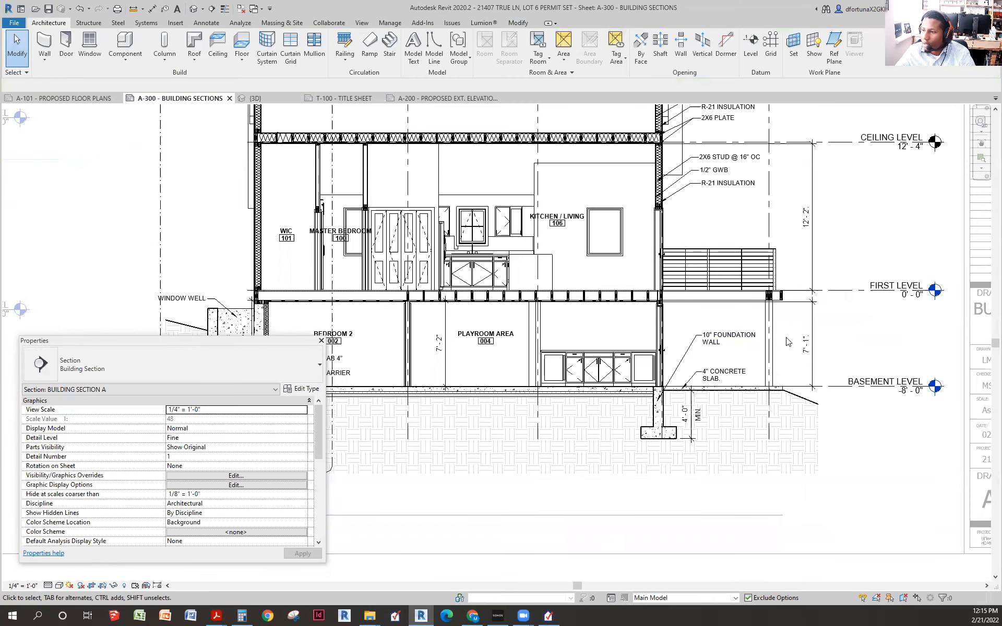
{"action": "scroll", "coordinate": [793, 373], "scroll_direction": "up", "scroll_amount": 4}
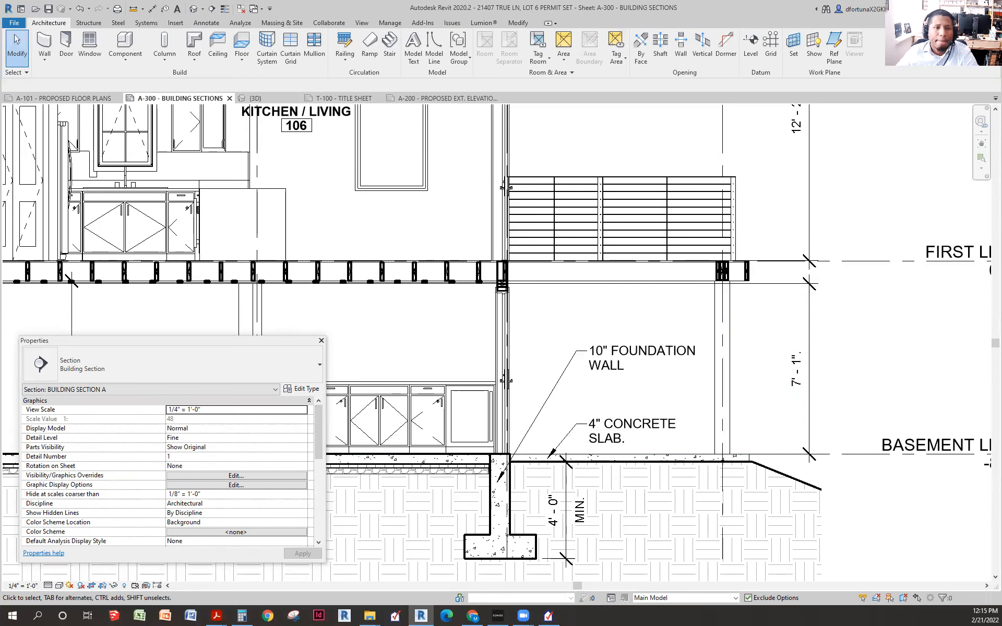
- Bring REScheck back in front of the Revit drawing
{"action": "key", "text": "alt+Tab"}
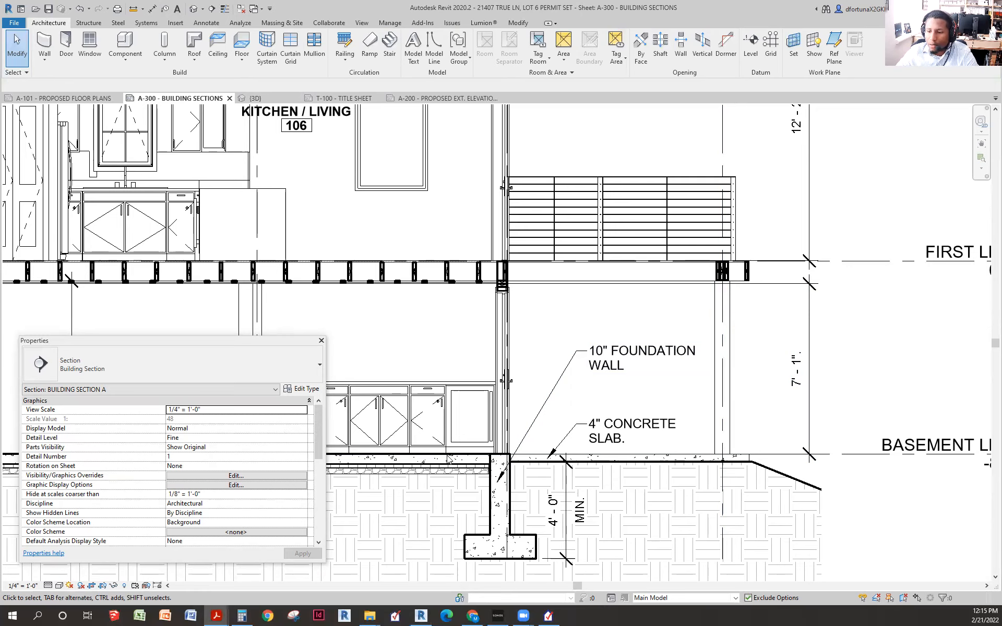
{"action": "left_click", "coordinate": [553, 612]}
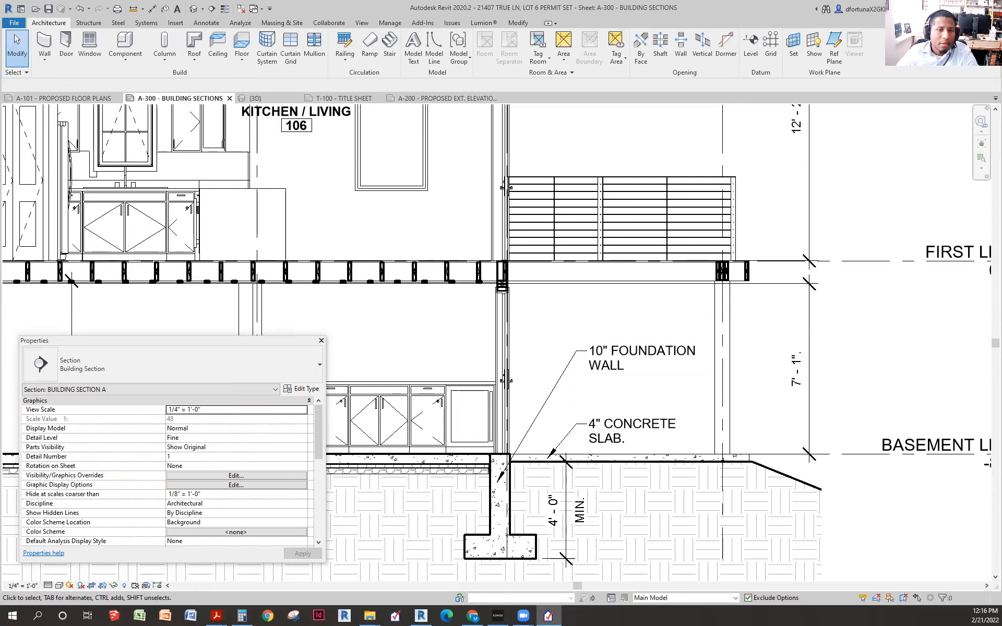
{"action": "left_click_drag", "start_coordinate": [0, 197], "coordinate": [597, 197]}
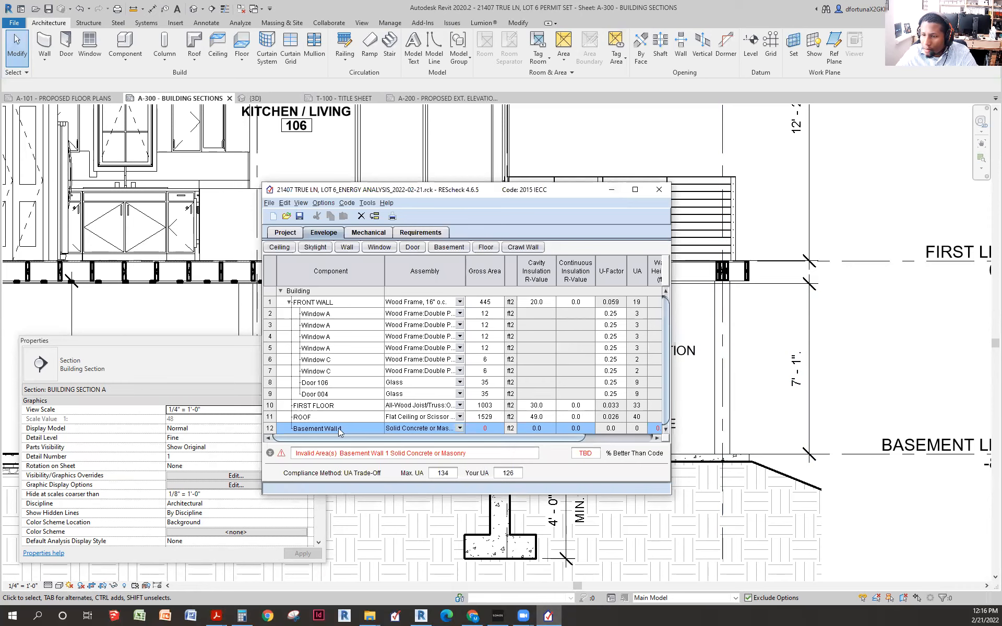
- Delete the old Basement Wall 1 row
{"action": "right_click", "coordinate": [364, 428]}
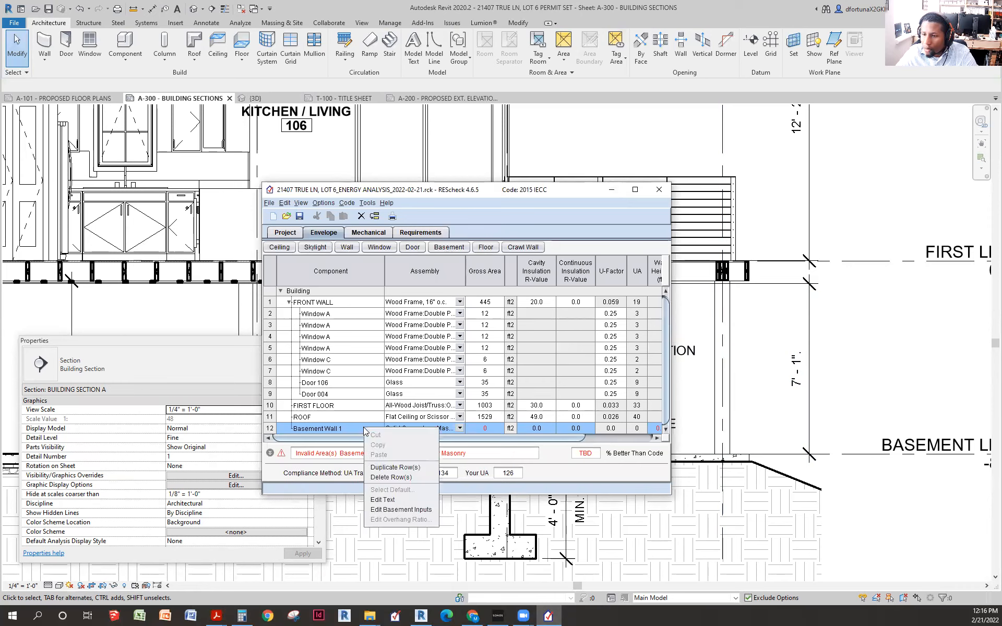
{"action": "left_click", "coordinate": [387, 478]}
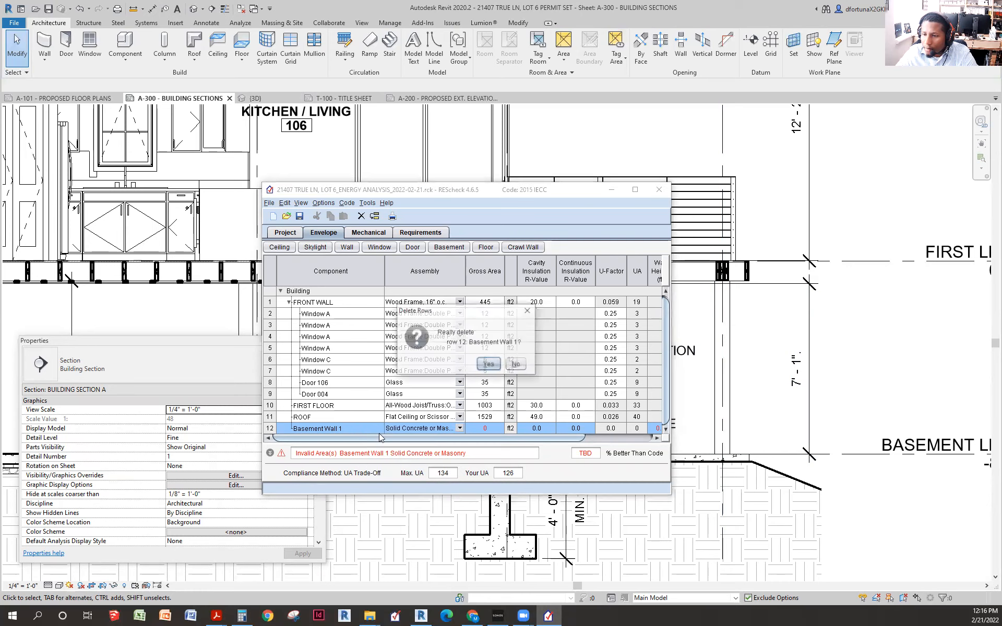
{"action": "left_click", "coordinate": [488, 364]}
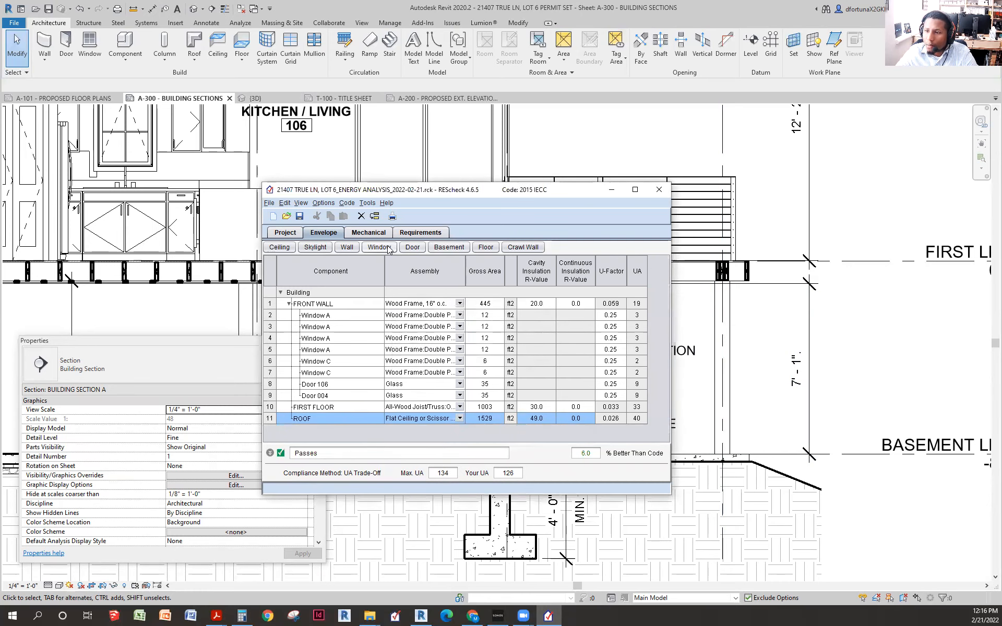
- Add a Solid Concrete or Masonry basement wall, 7 ft high, insulated 7 ft deep
{"action": "left_click", "coordinate": [449, 248]}
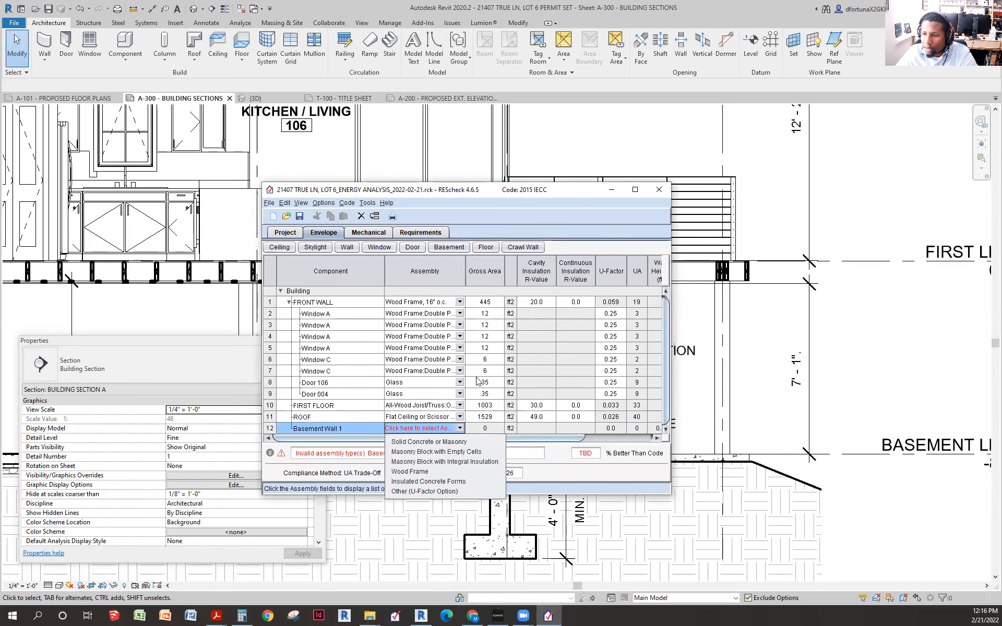
{"action": "left_click", "coordinate": [470, 444]}
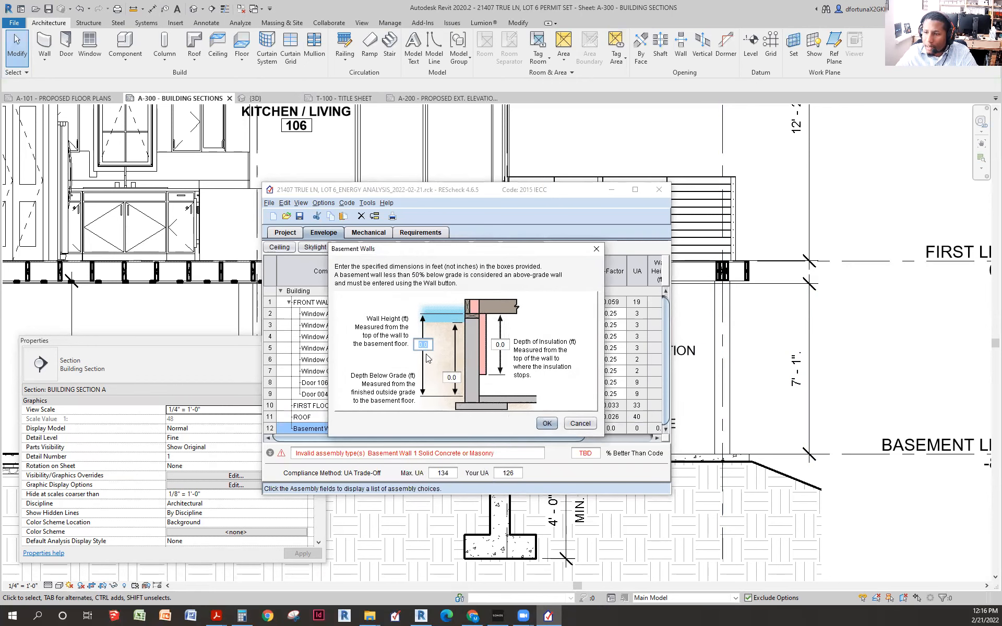
{"action": "type", "text": "7"}
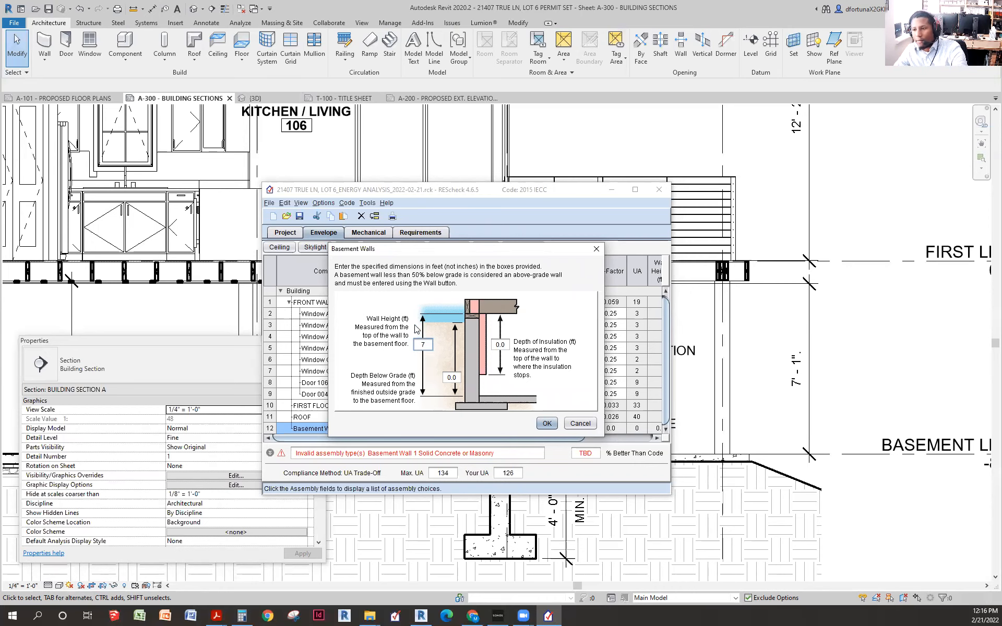
{"action": "left_click", "coordinate": [507, 344]}
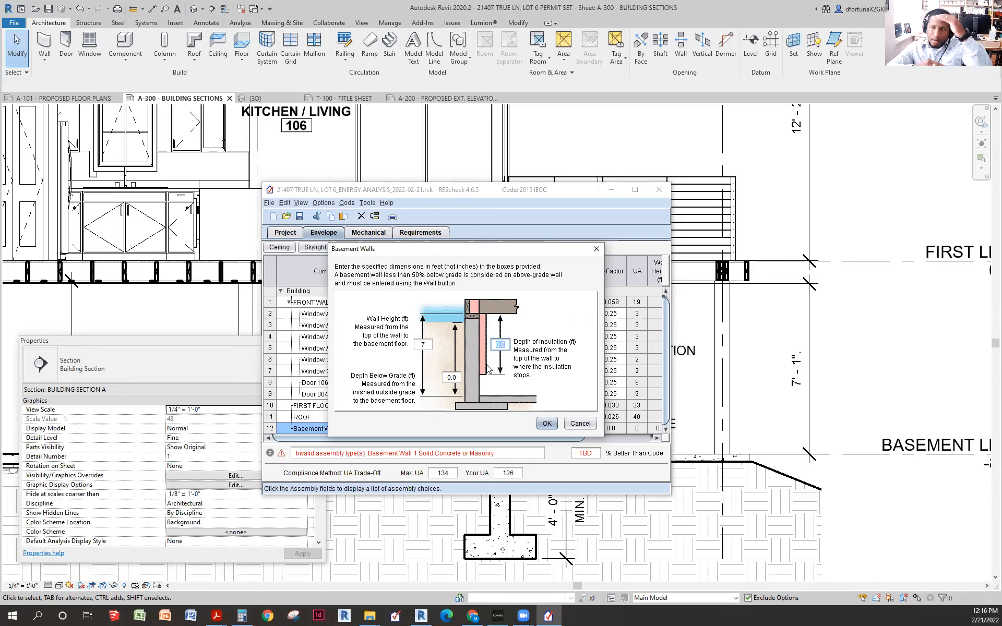
{"action": "type", "text": "7"}
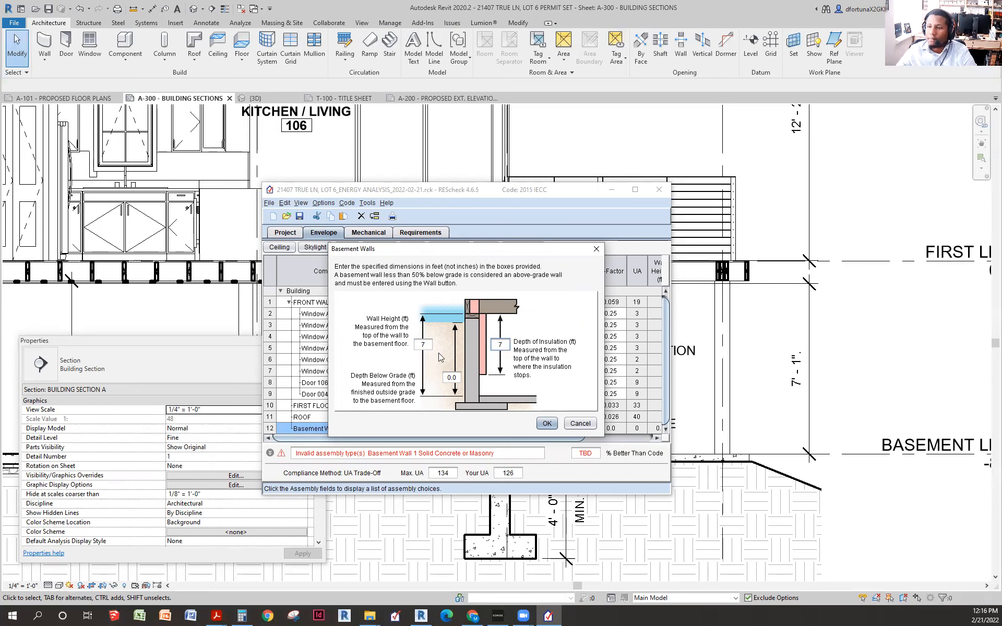
{"action": "left_click_drag", "start_coordinate": [456, 377], "coordinate": [445, 375]}
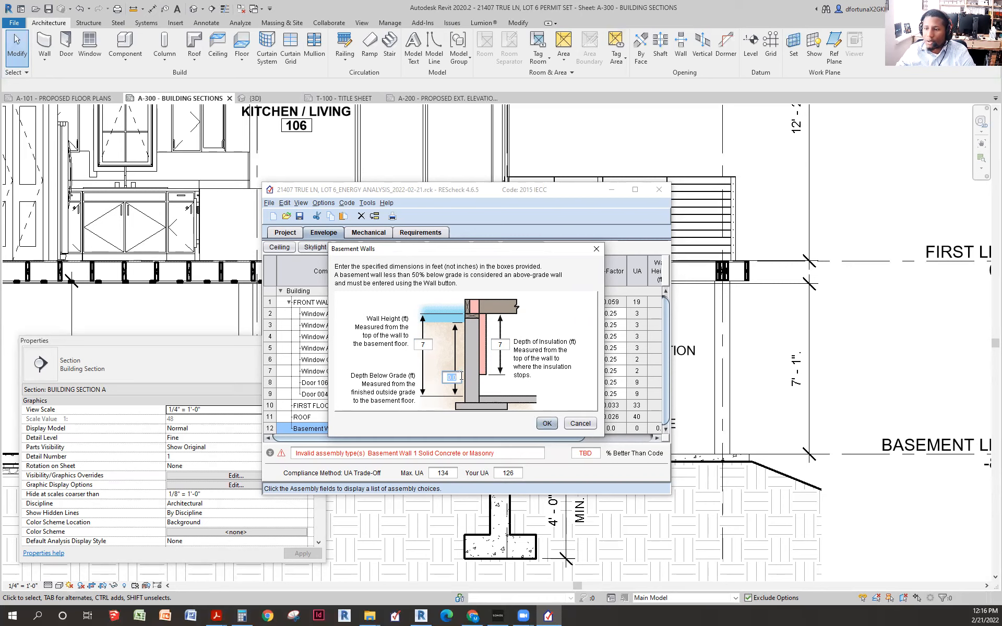
{"action": "left_click", "coordinate": [547, 423]}
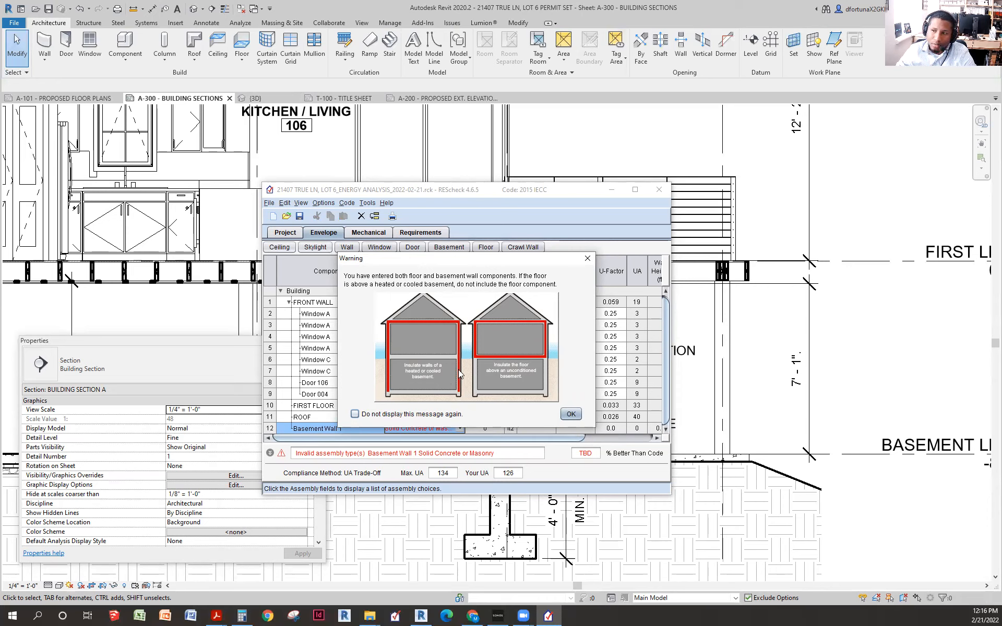
{"action": "left_click", "coordinate": [571, 414]}
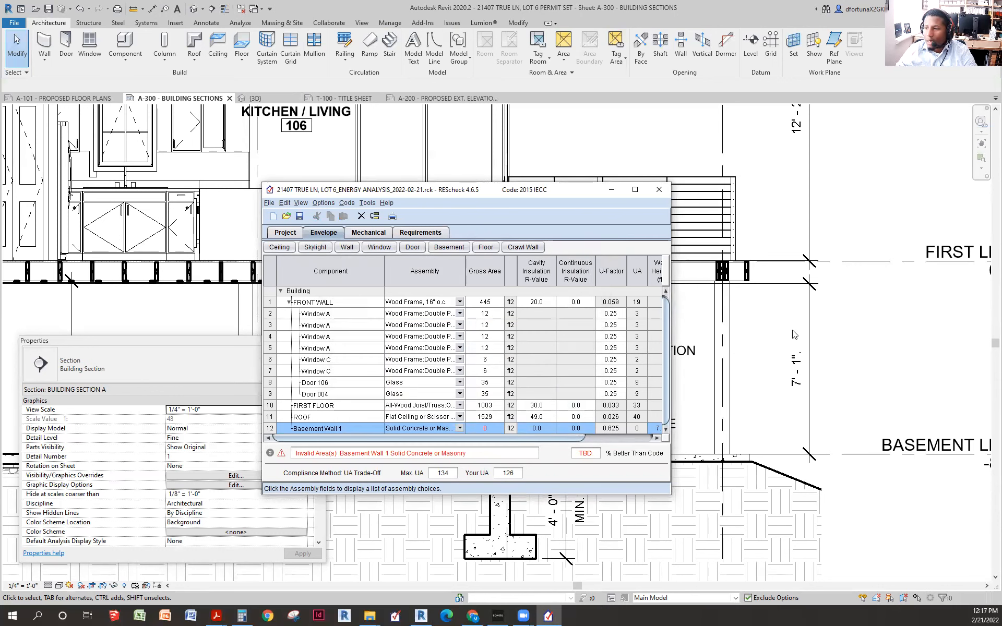
- Edit row 12's Basement Wall 1 component name to read BASEMENT FRONT WALL
{"action": "double_click", "coordinate": [313, 428]}
{"action": "left_click", "coordinate": [331, 428]}
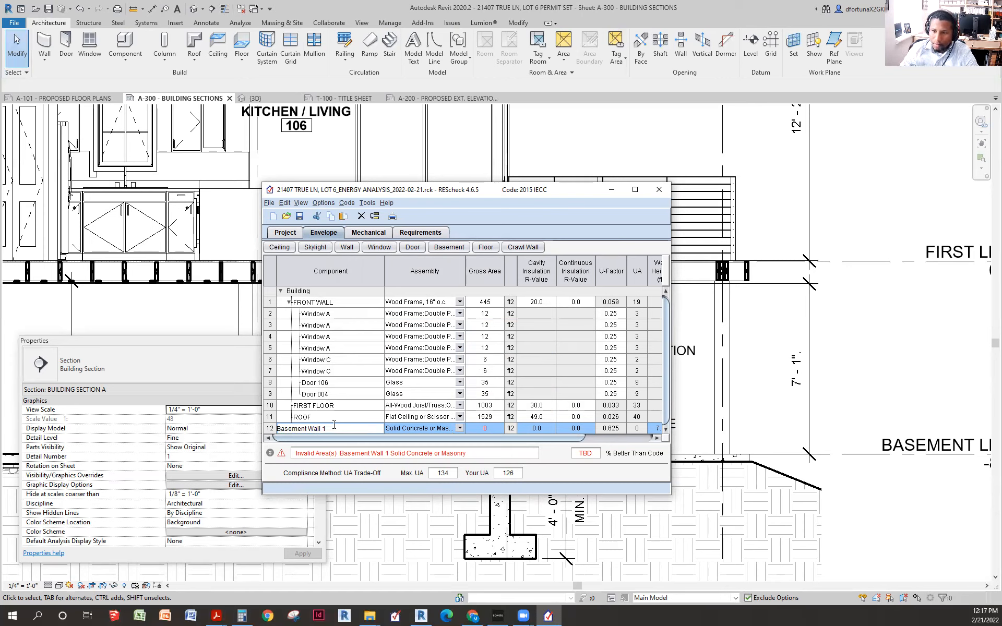
{"action": "type", "text": "ASE"}
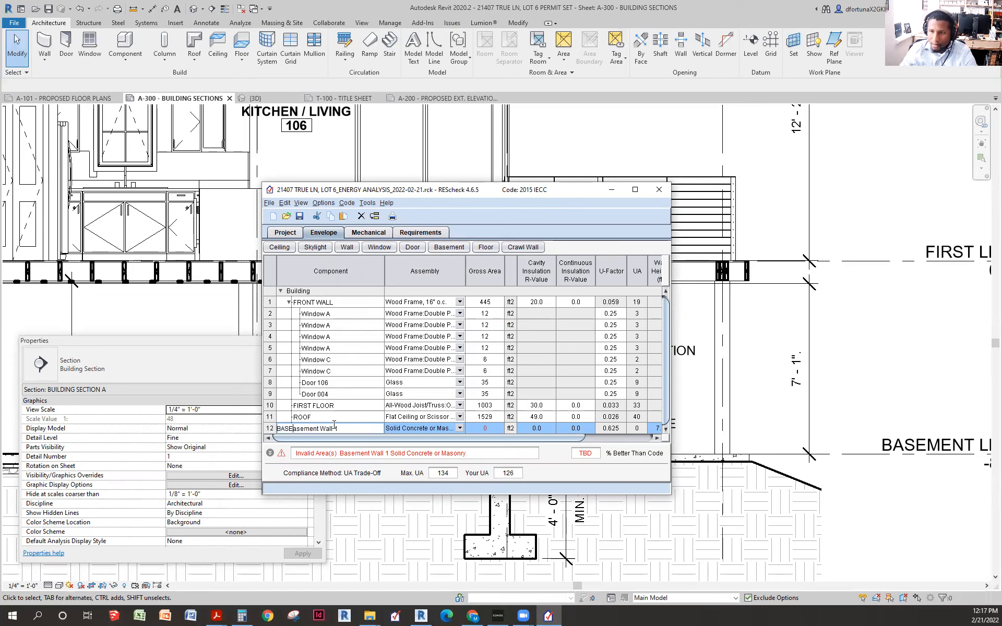
{"action": "type", "text": "ME"}
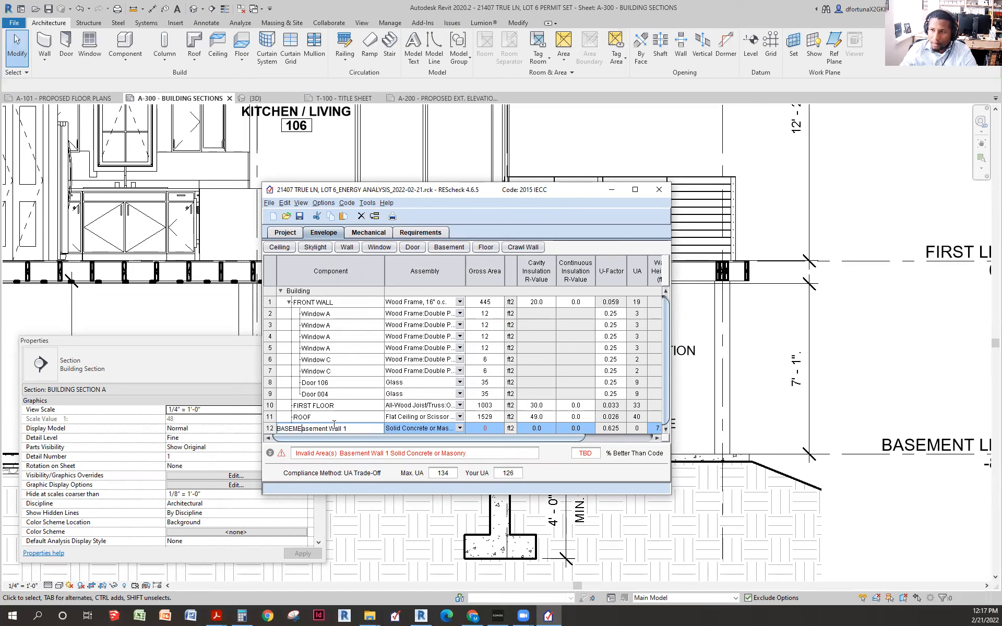
{"action": "type", "text": "NT"}
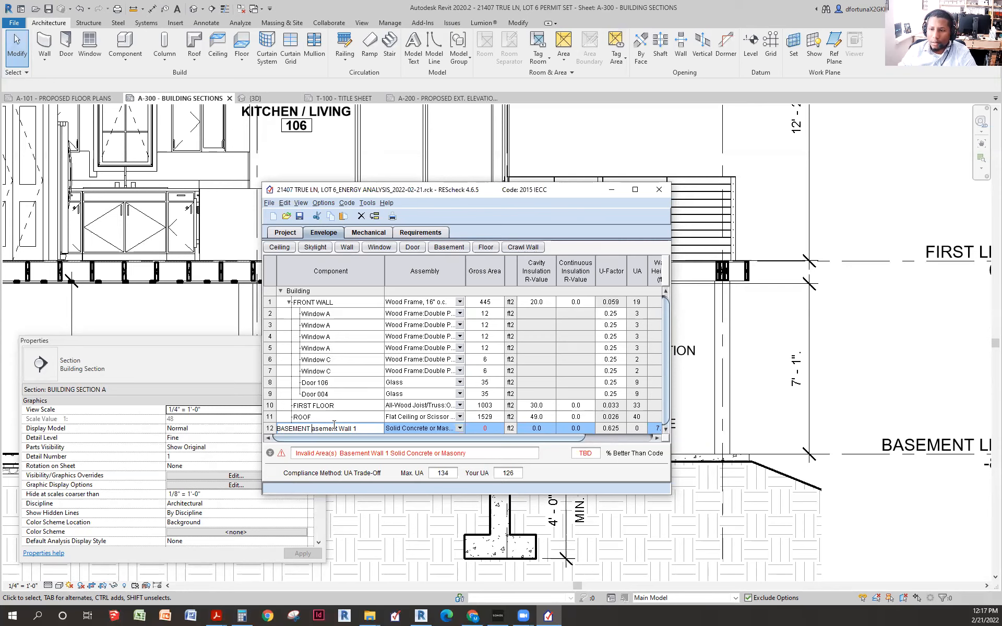
{"action": "type", "text": "WALL"}
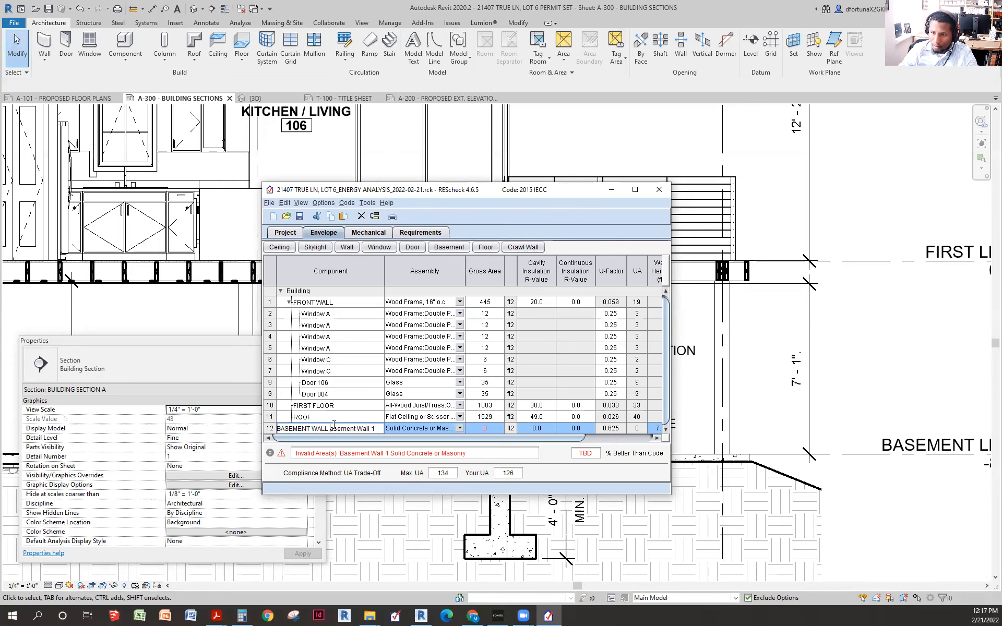
{"action": "key", "text": "Delete"}
{"action": "key", "text": "Delete"}
{"action": "key", "text": "Delete"}
{"action": "key", "text": "Delete"}
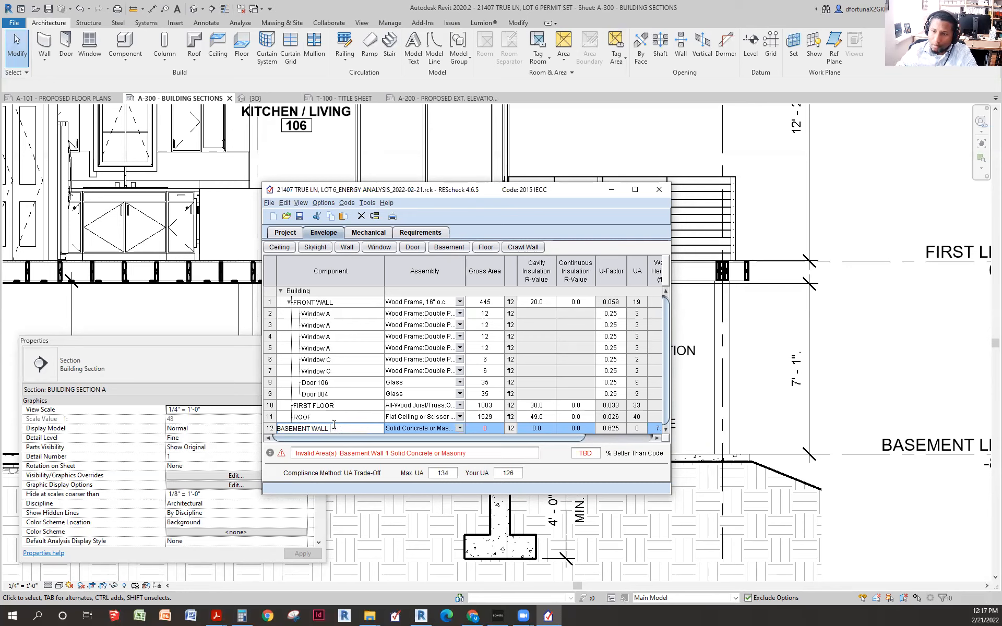
{"action": "type", "text": "FRONT"}
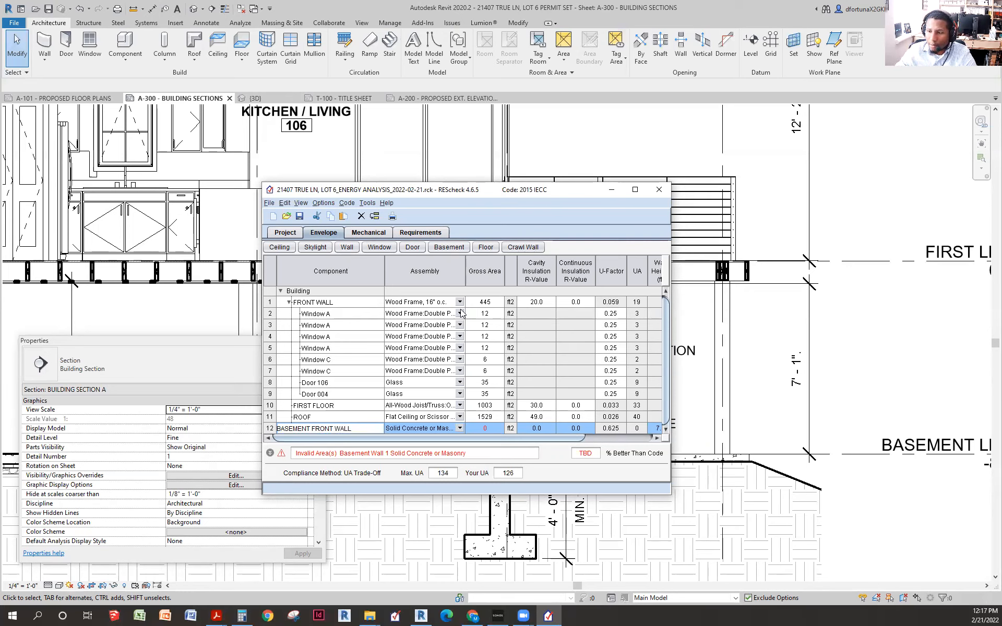
{"action": "left_click", "coordinate": [496, 302]}
- Set the front wall to 295 ft², and the basement front wall to 150 ft² with R-20 cavity insulation
{"action": "type", "text": "295"}
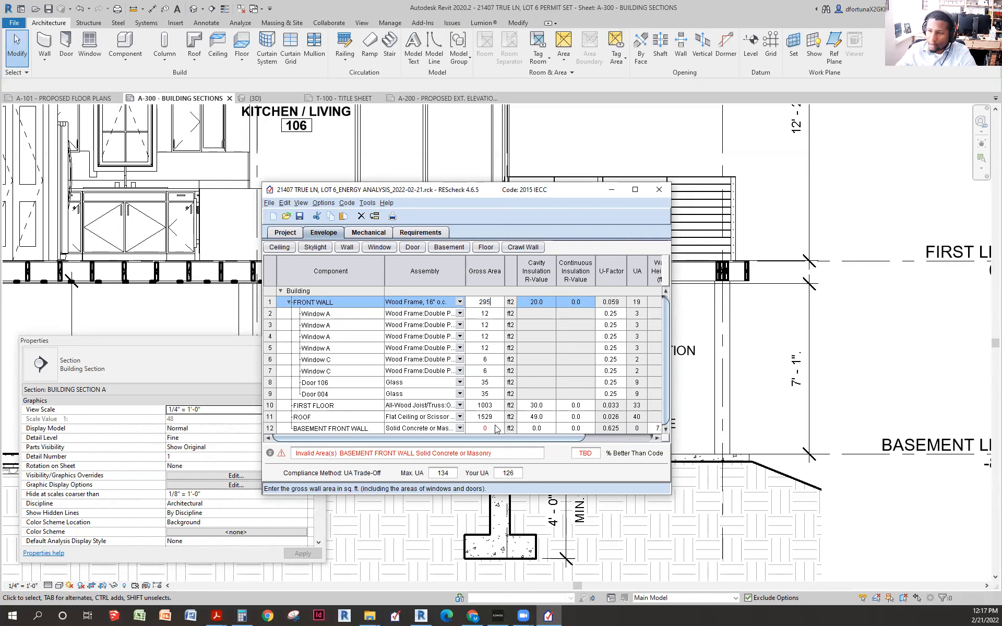
{"action": "left_click", "coordinate": [496, 428]}
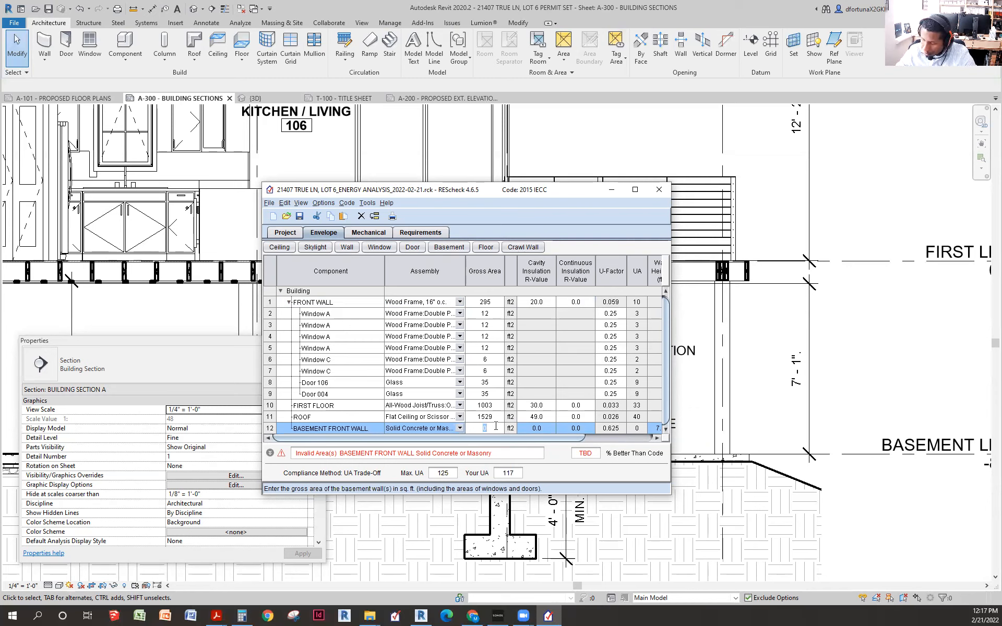
{"action": "type", "text": "150"}
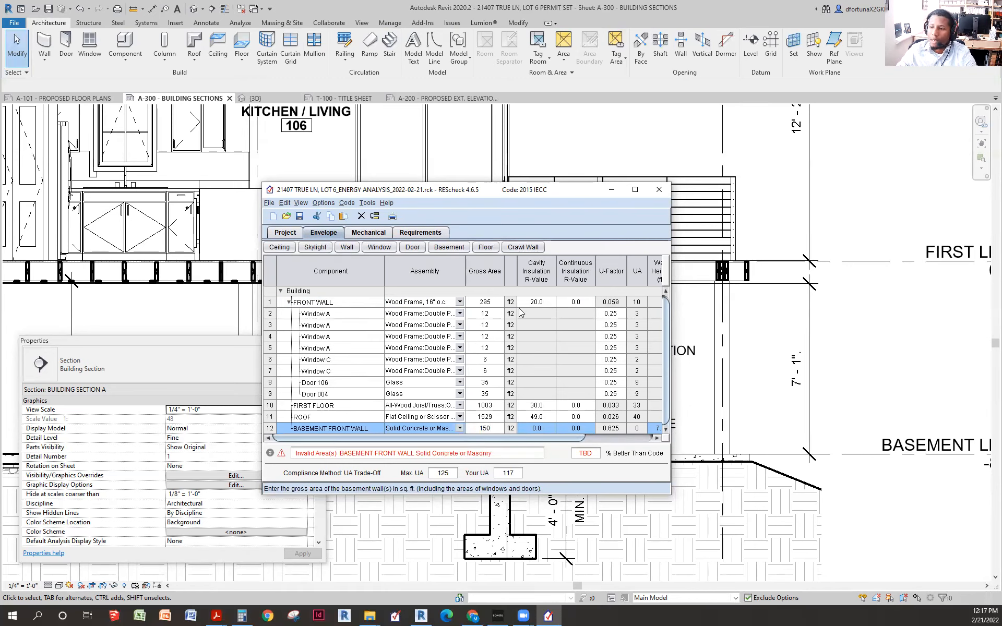
{"action": "left_click", "coordinate": [541, 429]}
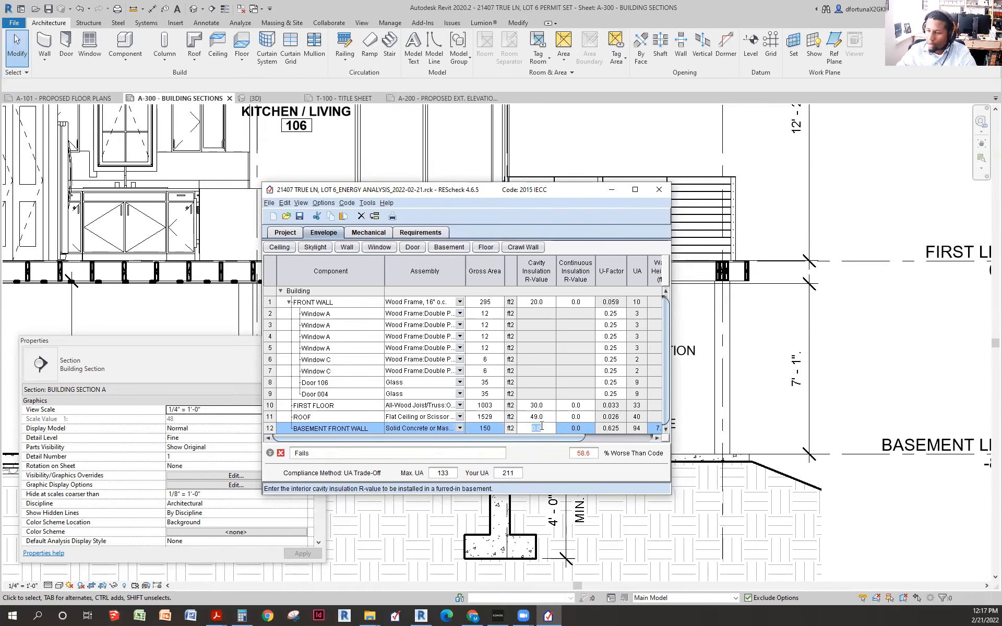
{"action": "left_click", "coordinate": [543, 386]}
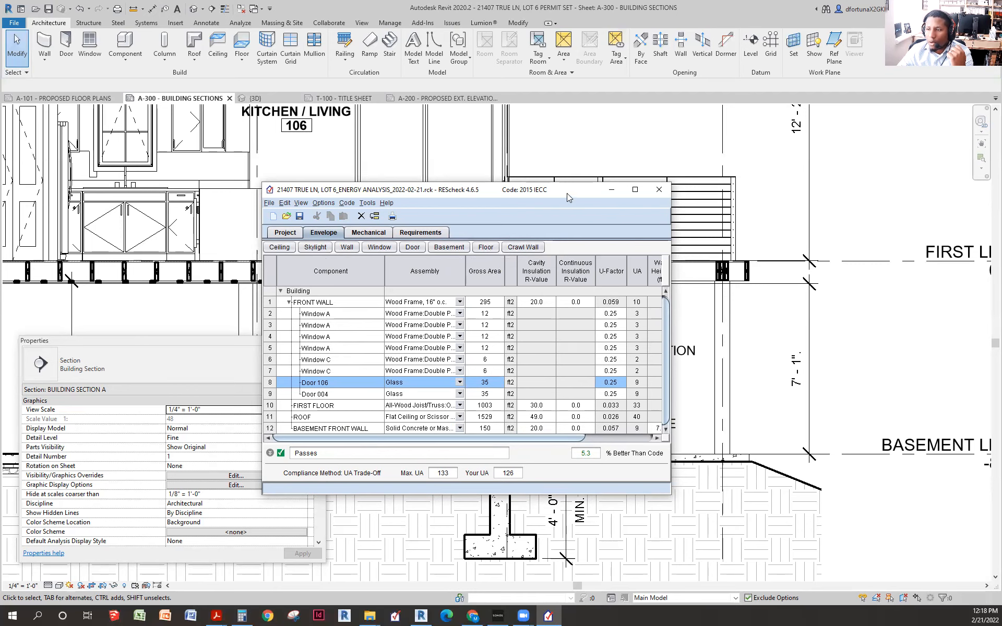
- Print the Compliance Certificate report, marked final for approval
{"action": "left_click_drag", "start_coordinate": [567, 193], "coordinate": [611, 157]}
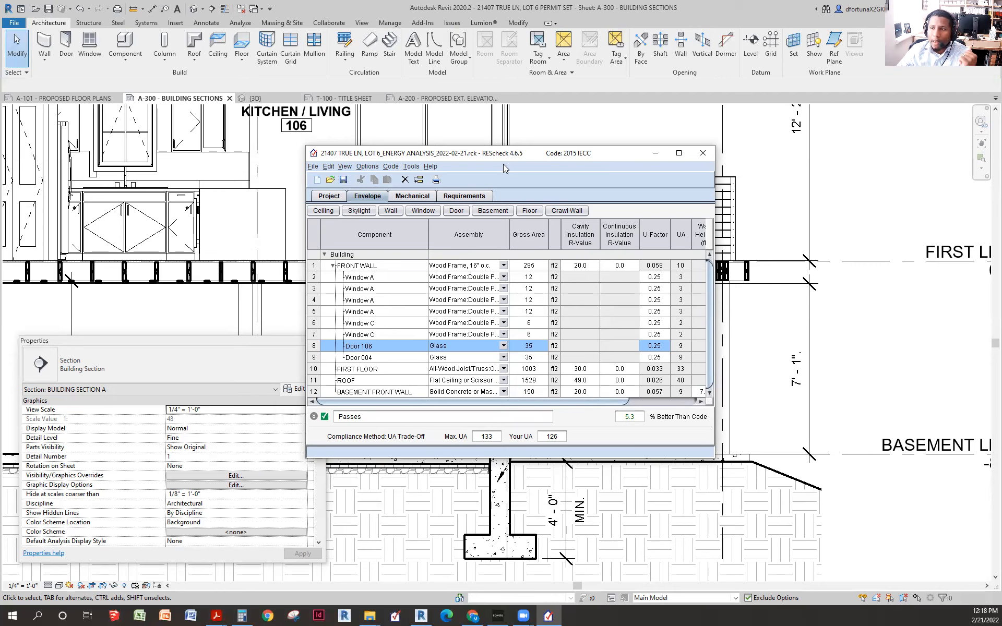
{"action": "left_click", "coordinate": [437, 180]}
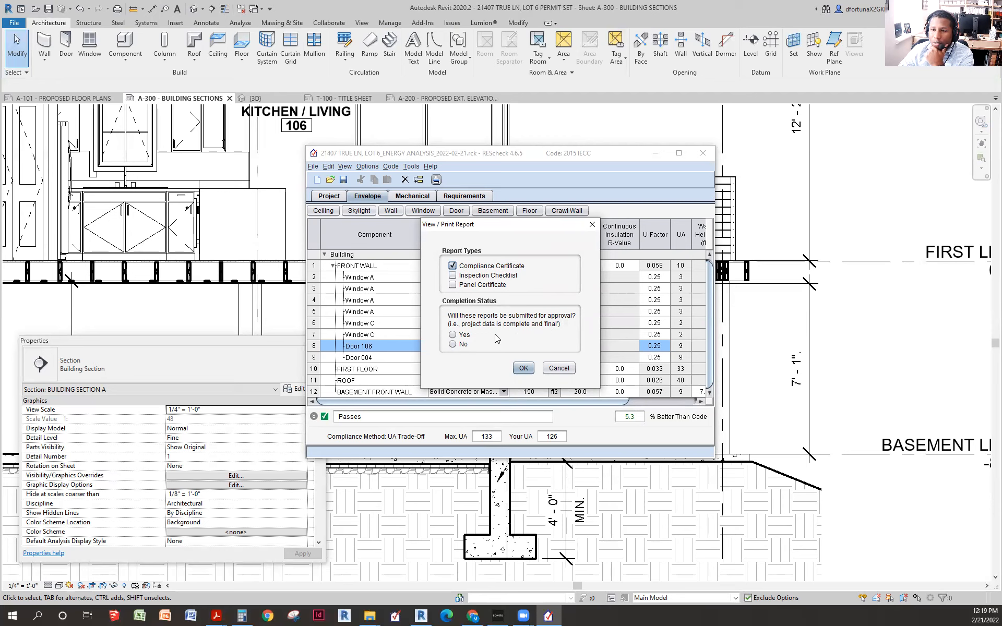
{"action": "left_click", "coordinate": [453, 335]}
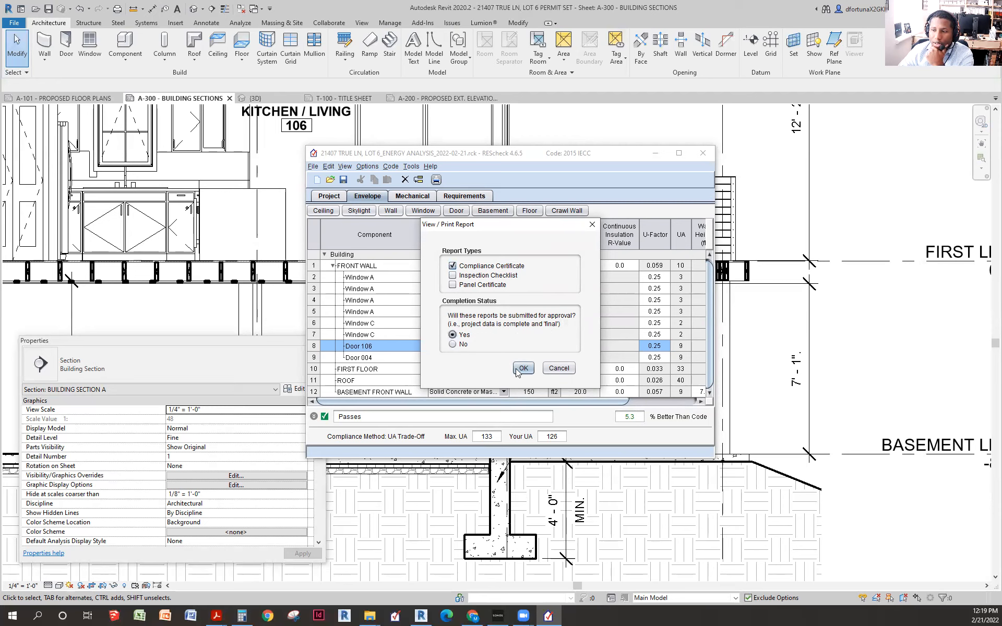
{"action": "left_click", "coordinate": [522, 369]}
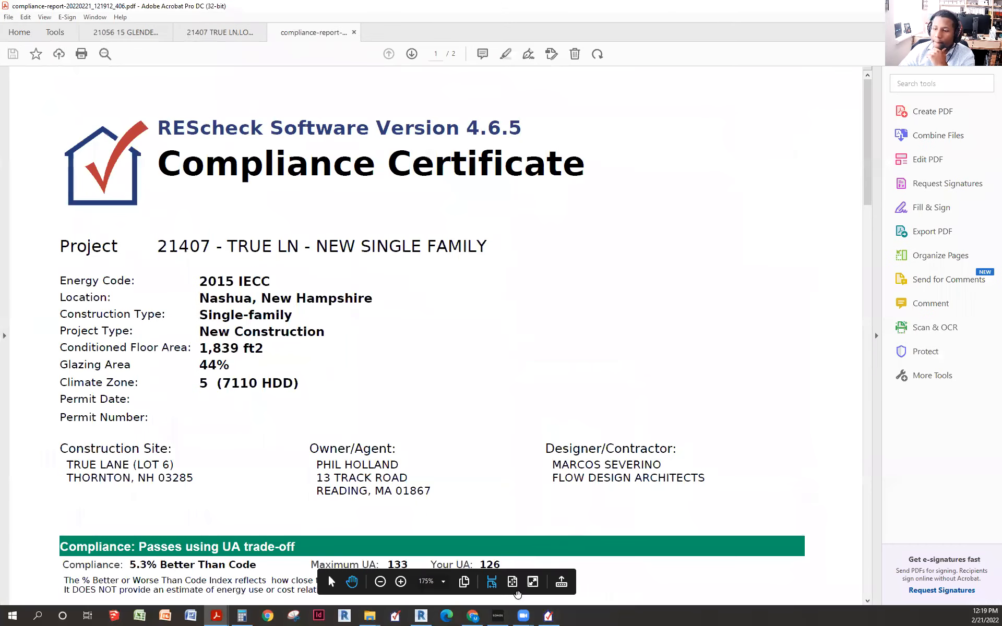
- Fit the certificate to full-page view and scroll through to page 2
{"action": "left_click", "coordinate": [513, 582]}
{"action": "scroll", "coordinate": [605, 320], "scroll_direction": "down", "scroll_amount": 1}
{"action": "scroll", "coordinate": [604, 320], "scroll_direction": "up", "scroll_amount": 1}
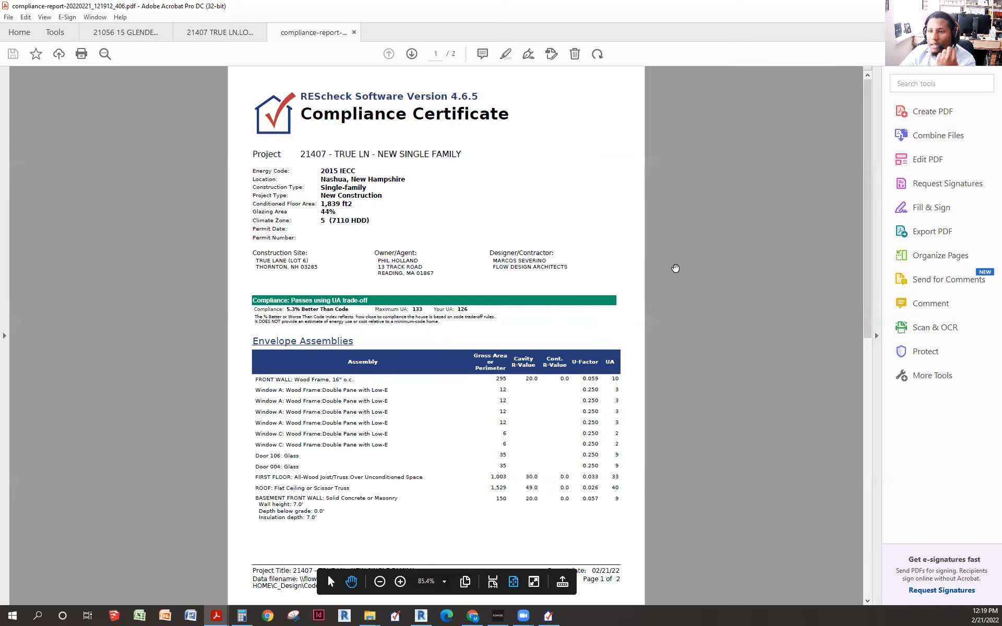
{"action": "scroll", "coordinate": [673, 268], "scroll_direction": "down", "scroll_amount": 2}
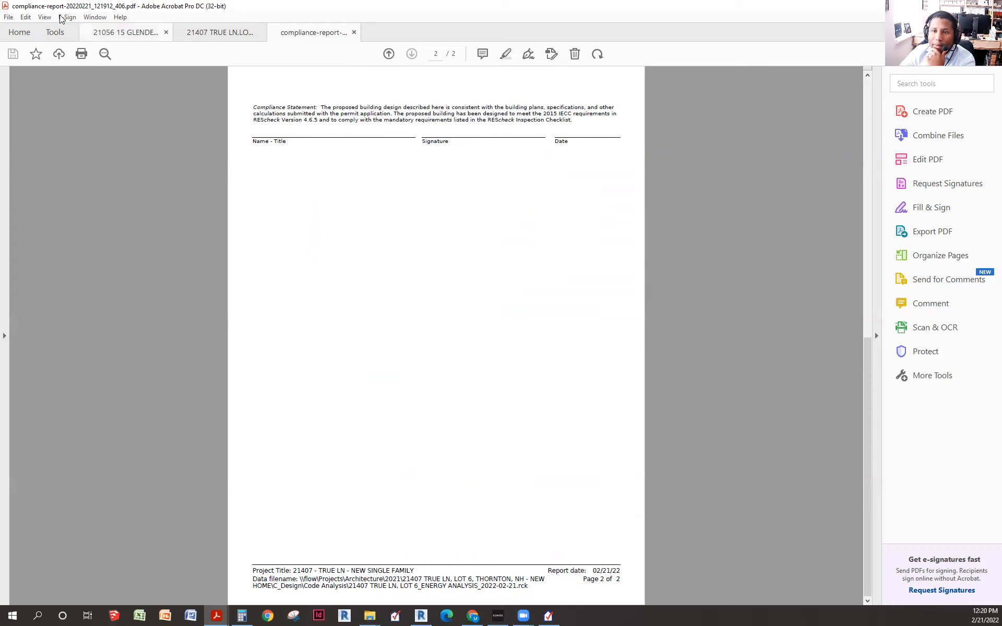
{"action": "left_click", "coordinate": [9, 17]}
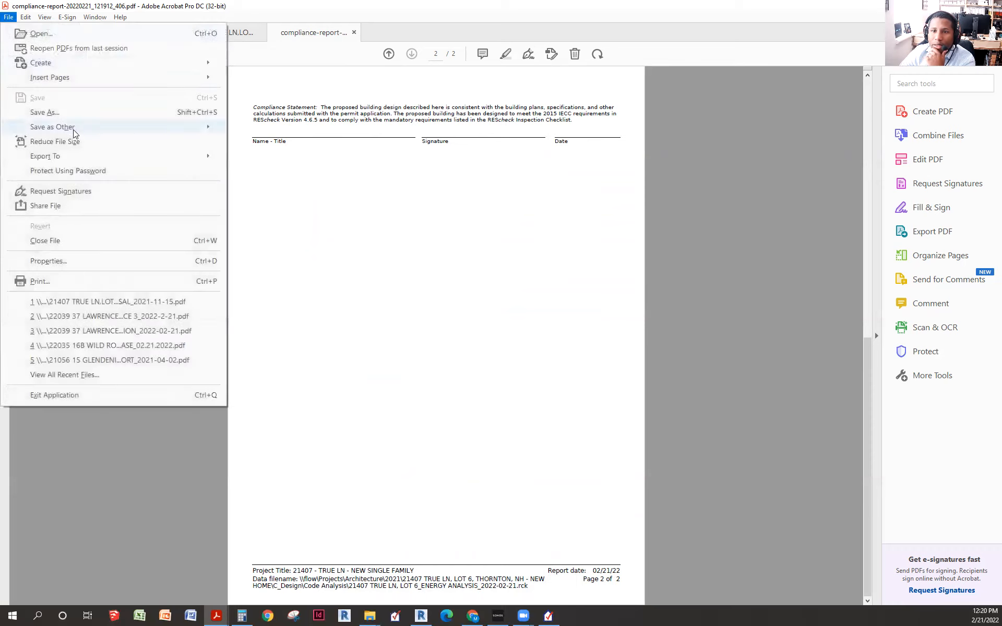
- Start Save As and browse from Desktop through Projects to the Architecture 2021 folder
{"action": "left_click", "coordinate": [66, 112]}
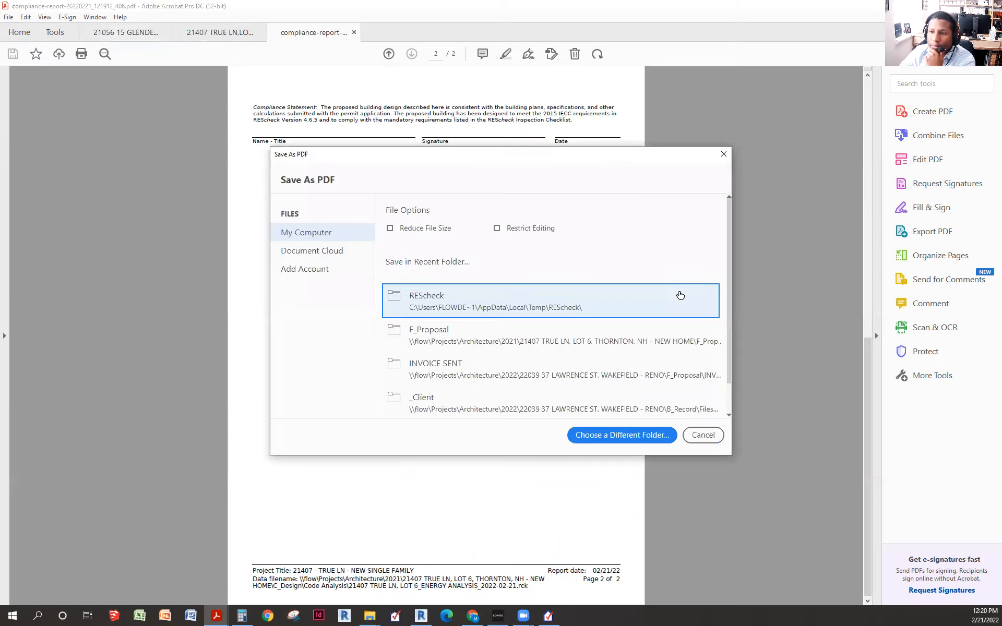
{"action": "left_click", "coordinate": [478, 295]}
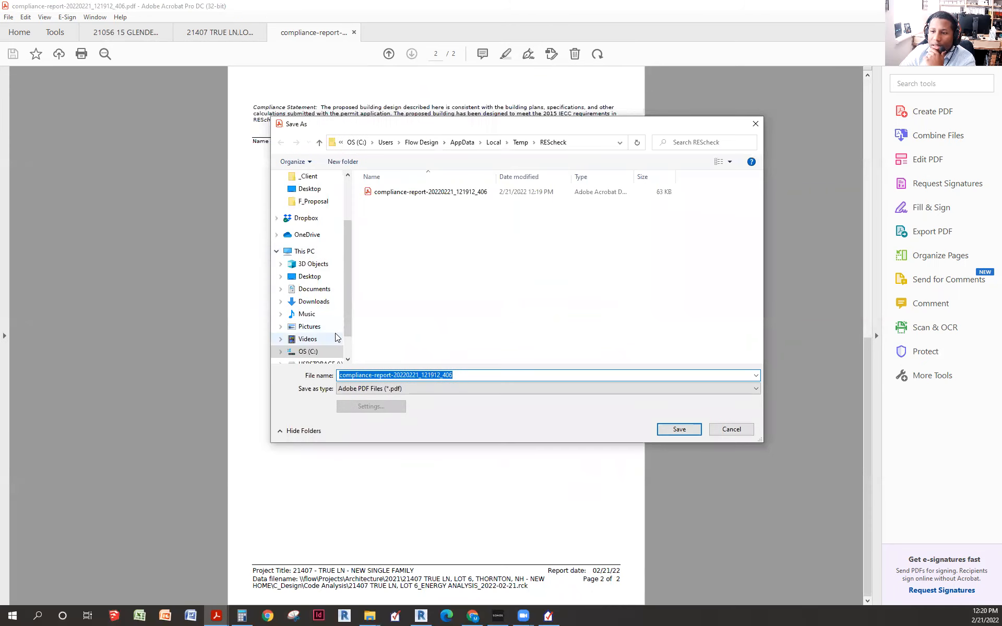
{"action": "left_click", "coordinate": [310, 278]}
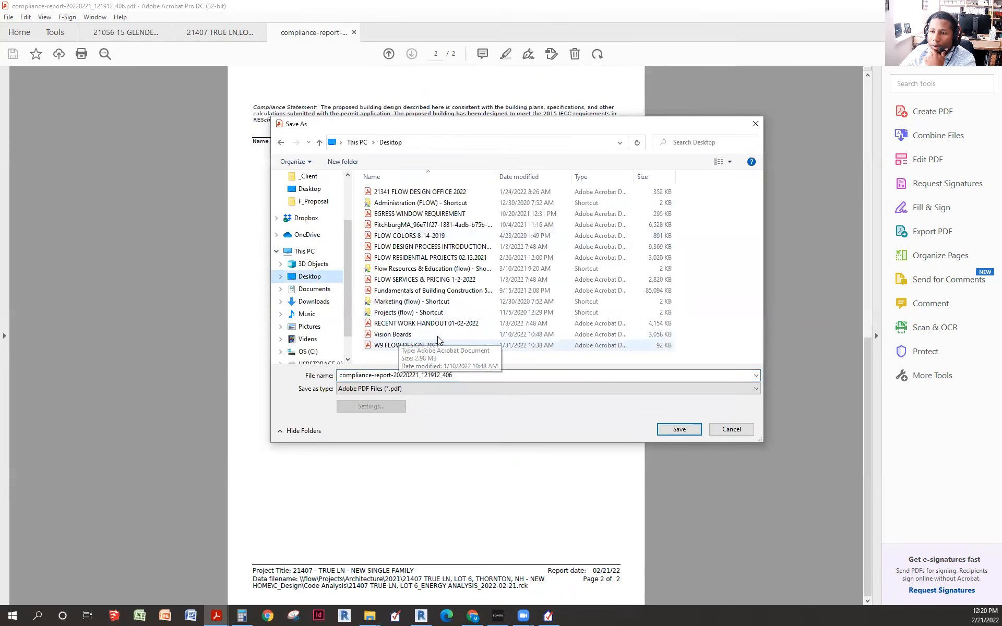
{"action": "double_click", "coordinate": [399, 313]}
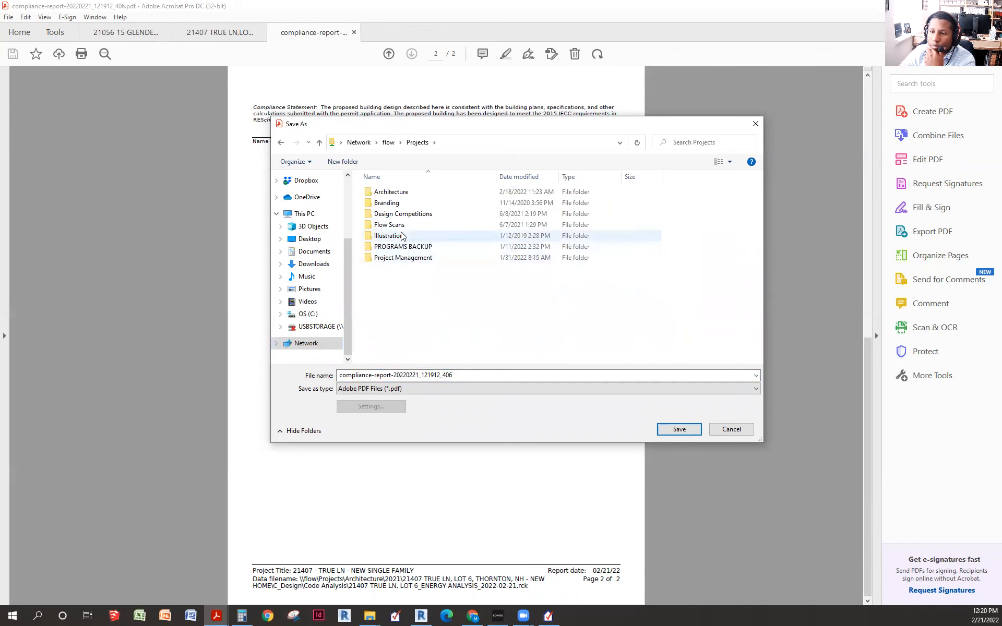
{"action": "double_click", "coordinate": [397, 192]}
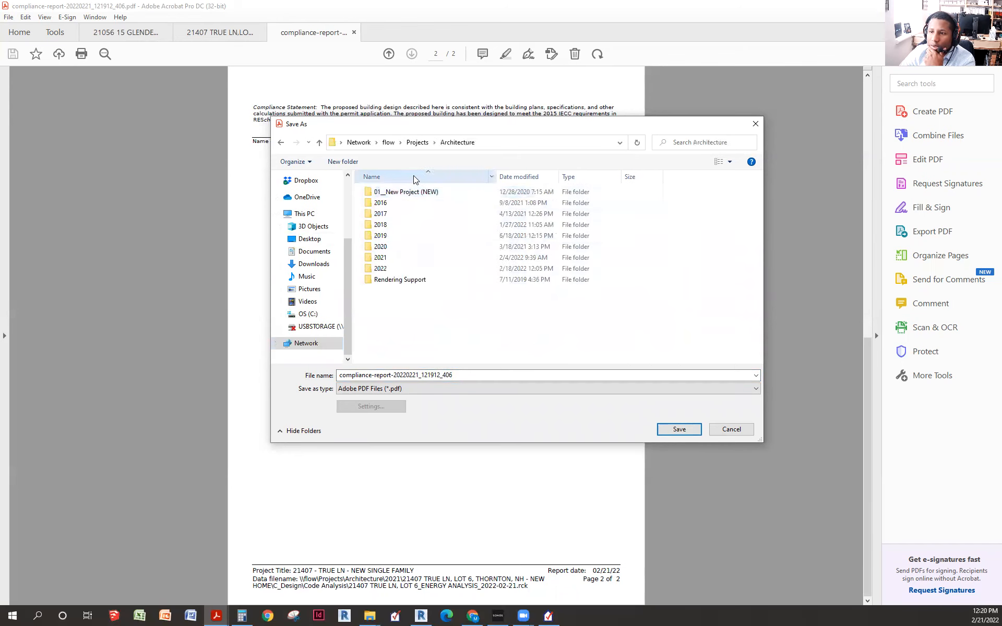
{"action": "double_click", "coordinate": [388, 258]}
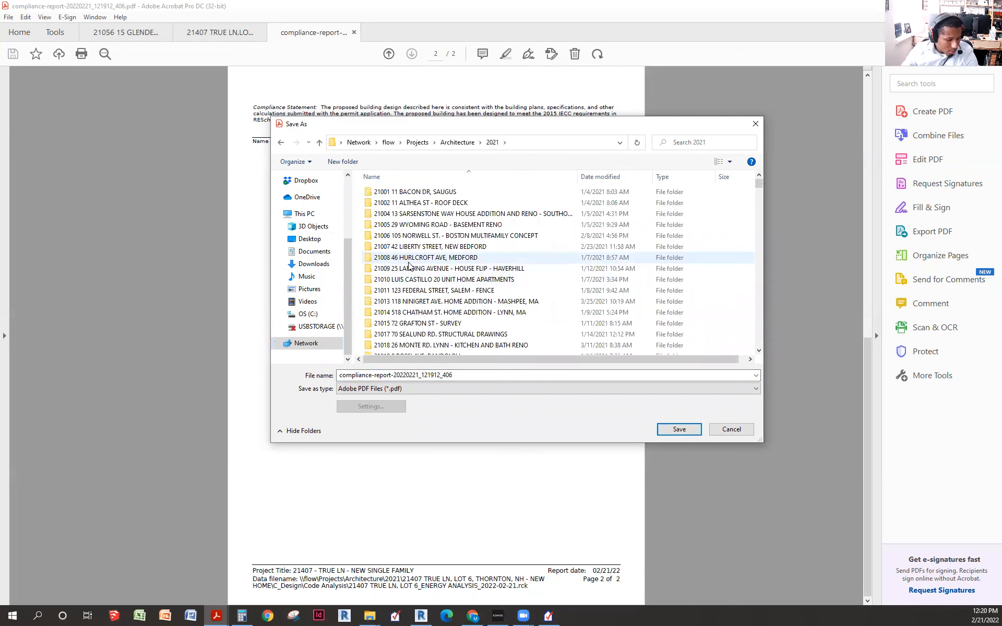
{"action": "scroll", "coordinate": [487, 288], "scroll_direction": "down", "scroll_amount": 5}
{"action": "scroll", "coordinate": [486, 289], "scroll_direction": "down", "scroll_amount": 20}
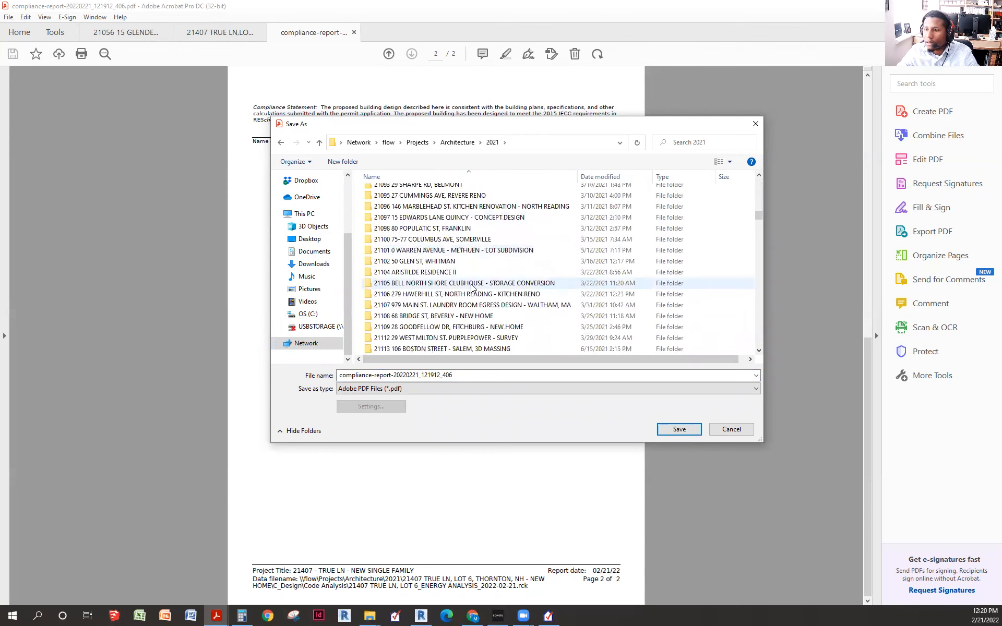
{"action": "scroll", "coordinate": [395, 288], "scroll_direction": "down", "scroll_amount": 20}
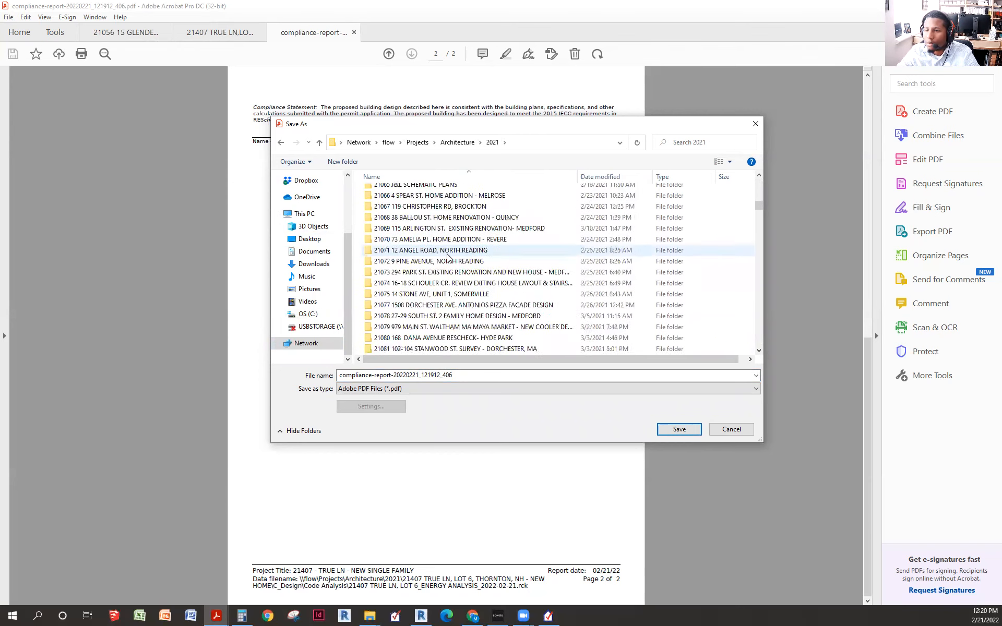
{"action": "scroll", "coordinate": [437, 277], "scroll_direction": "down", "scroll_amount": 20}
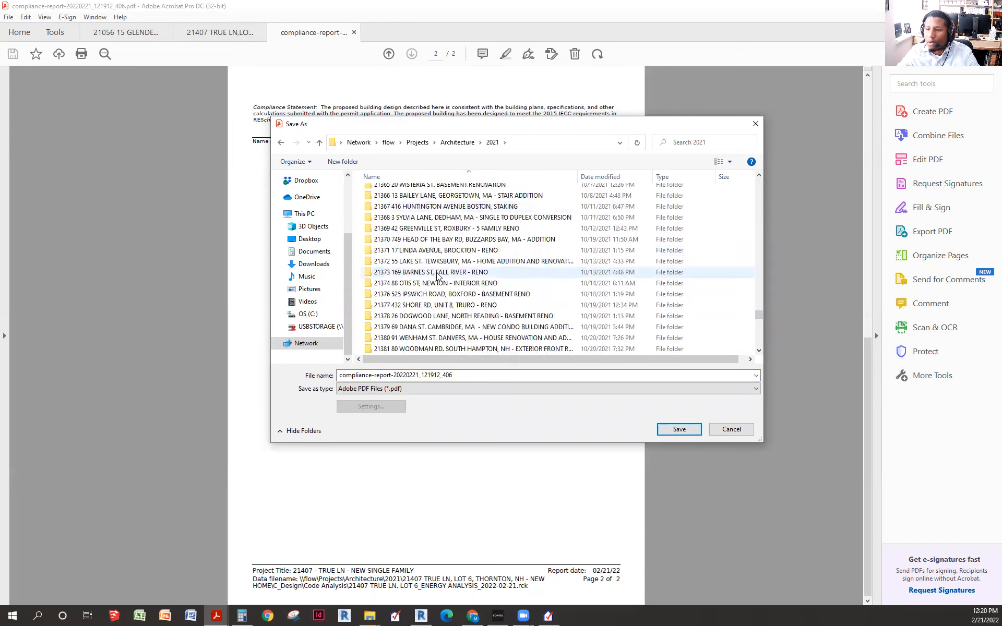
{"action": "scroll", "coordinate": [438, 276], "scroll_direction": "down", "scroll_amount": 1}
{"action": "double_click", "coordinate": [433, 337]}
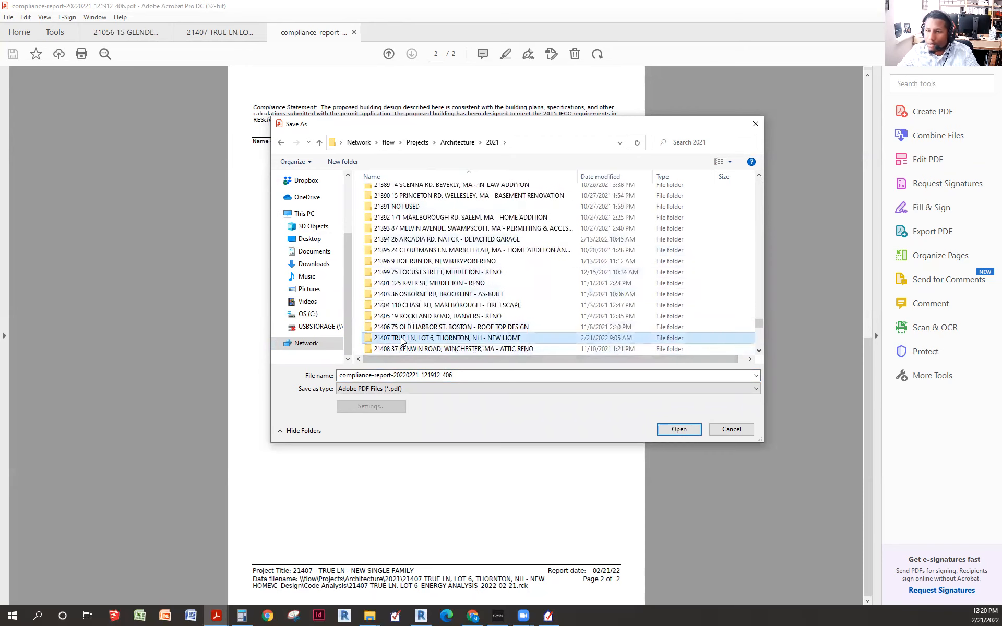
{"action": "double_click", "coordinate": [396, 213]}
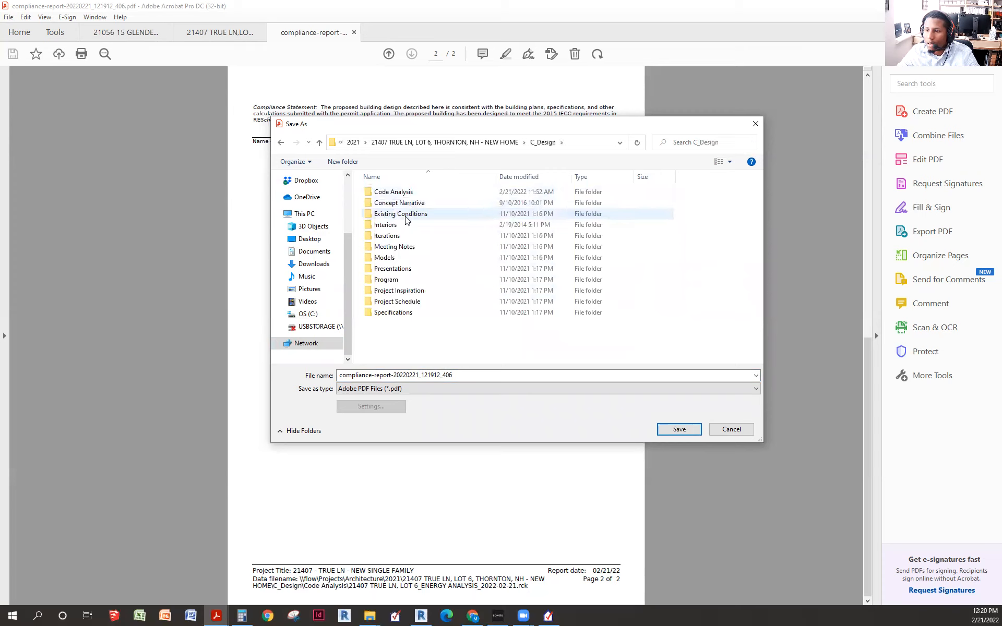
{"action": "double_click", "coordinate": [418, 192]}
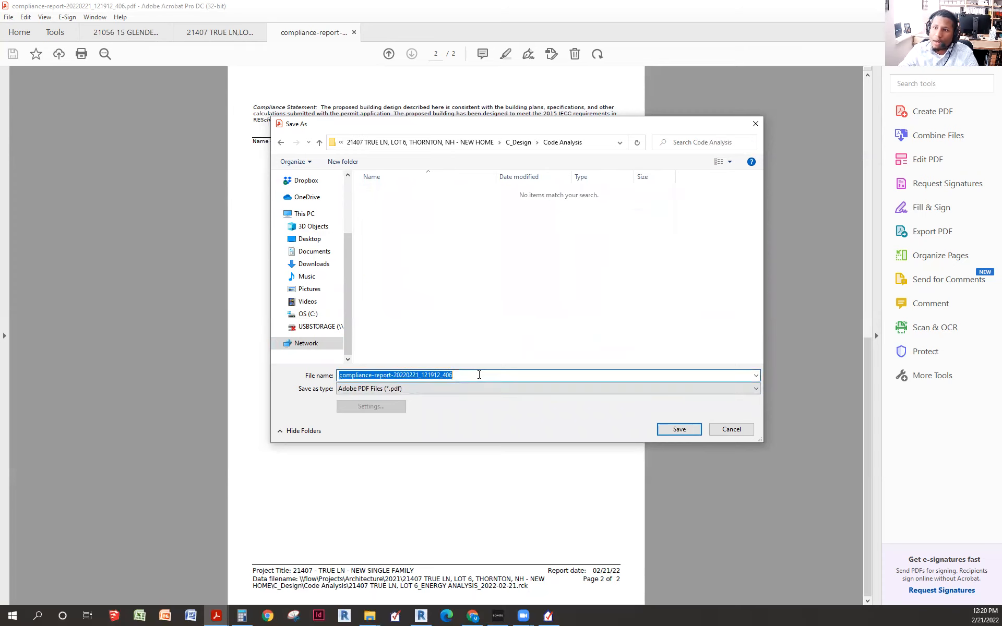
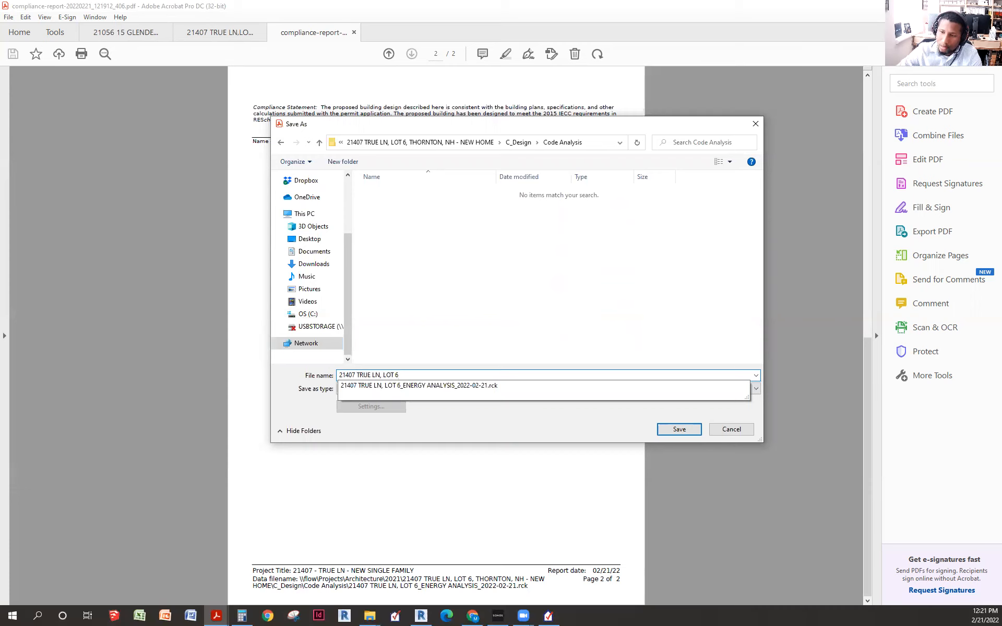
{"action": "type", "text": "_ENERDGY"}
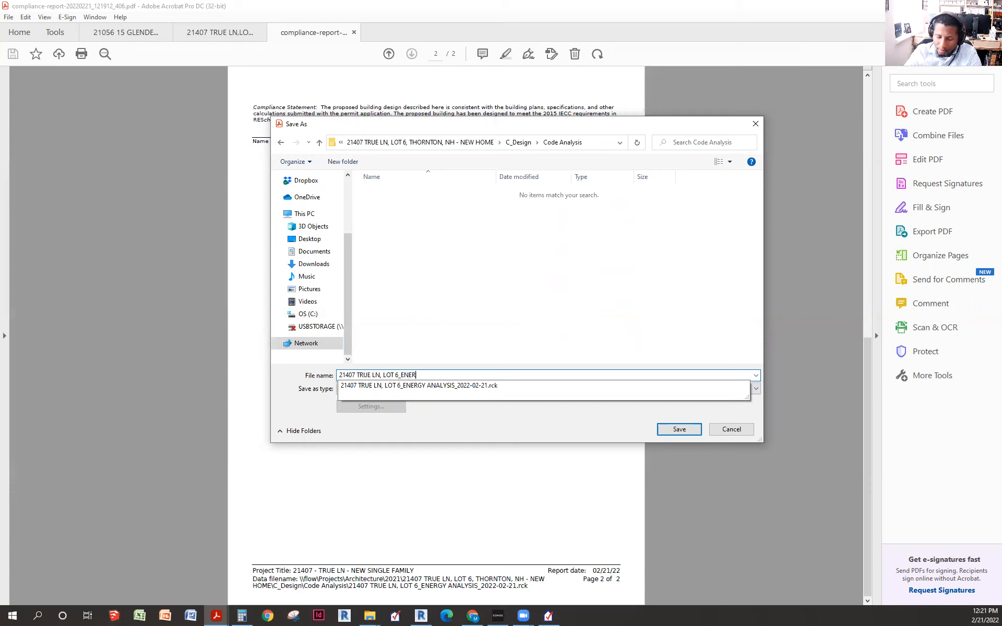
{"action": "key", "text": "BackSpace"}
{"action": "key", "text": "BackSpace"}
{"action": "key", "text": "BackSpace"}
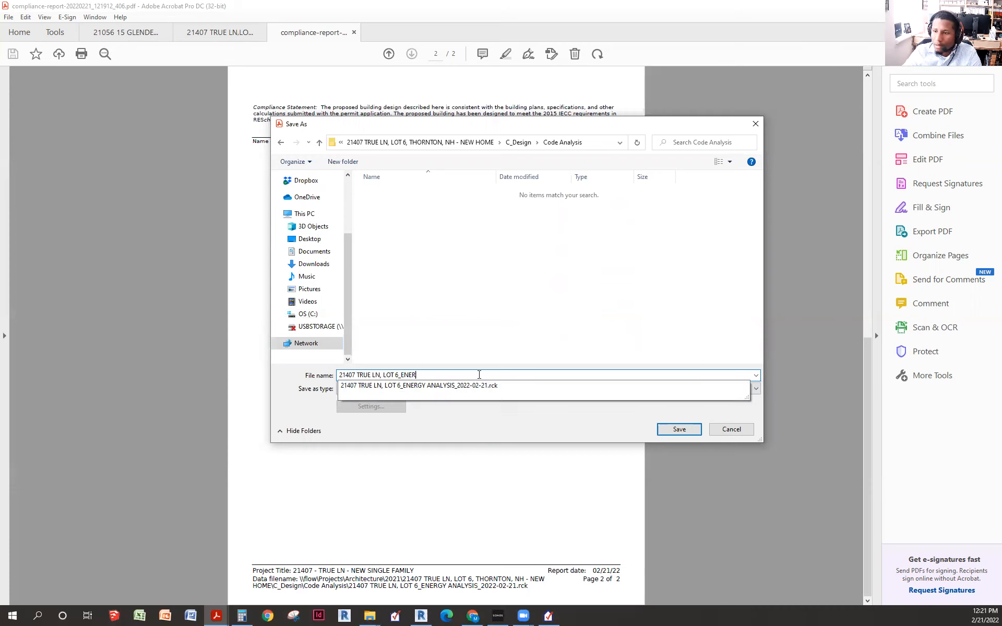
{"action": "type", "text": "GY ANAL"}
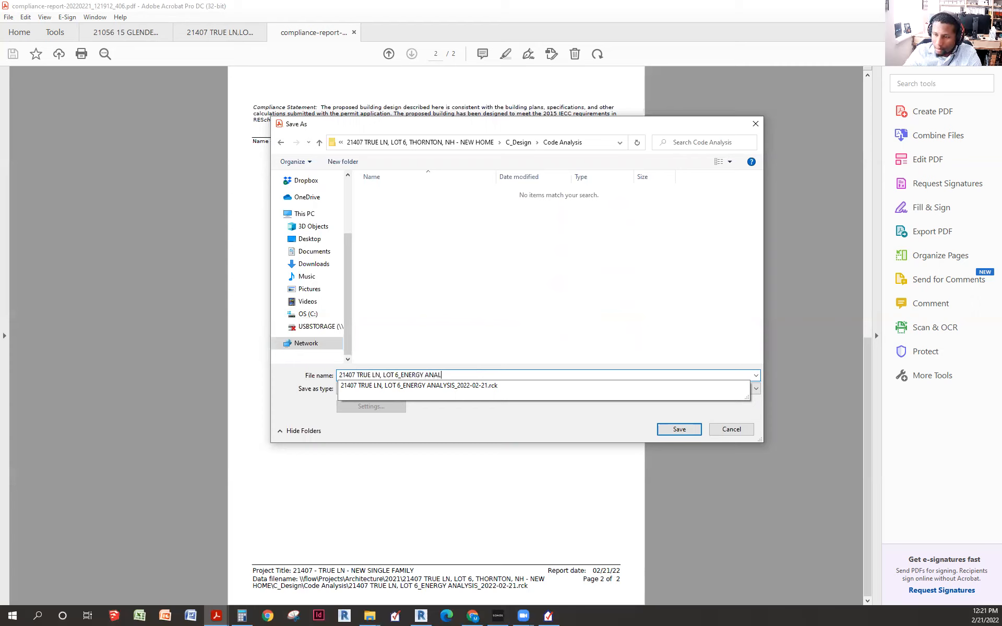
{"action": "type", "text": "YSIS"}
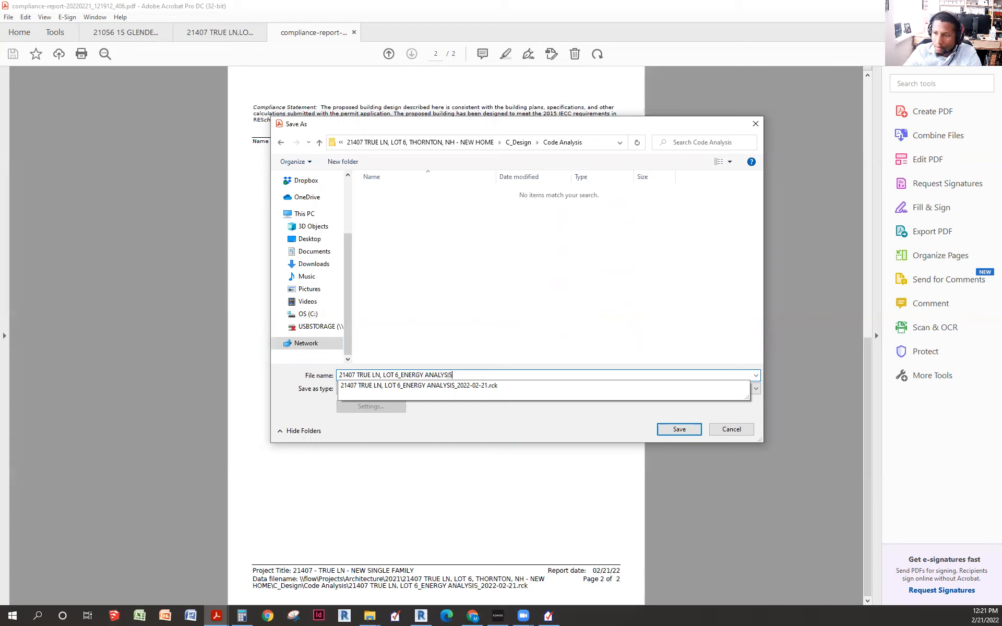
{"action": "type", "text": "_20"}
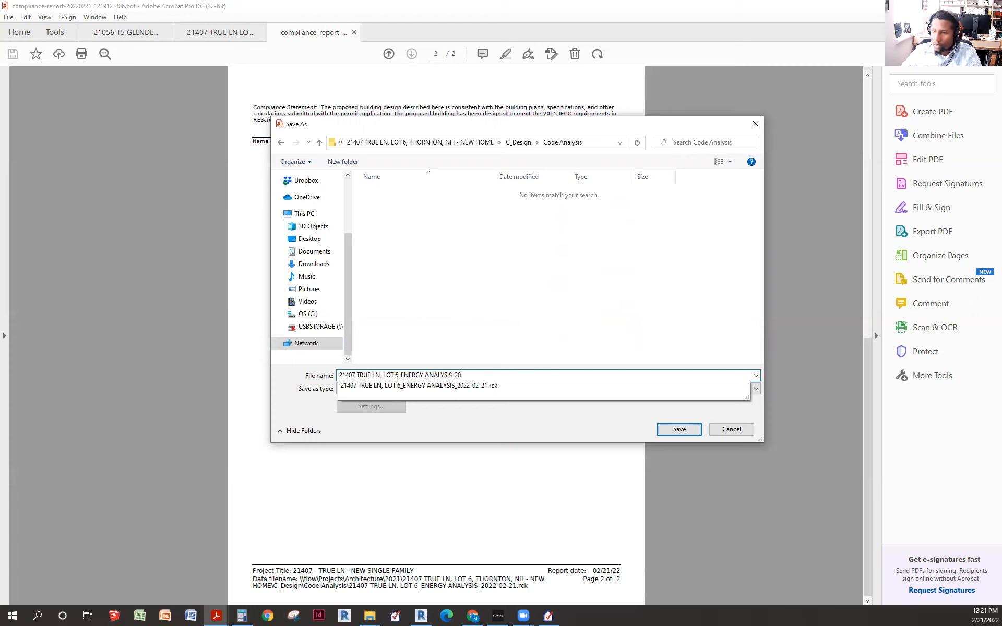
{"action": "type", "text": "22-"}
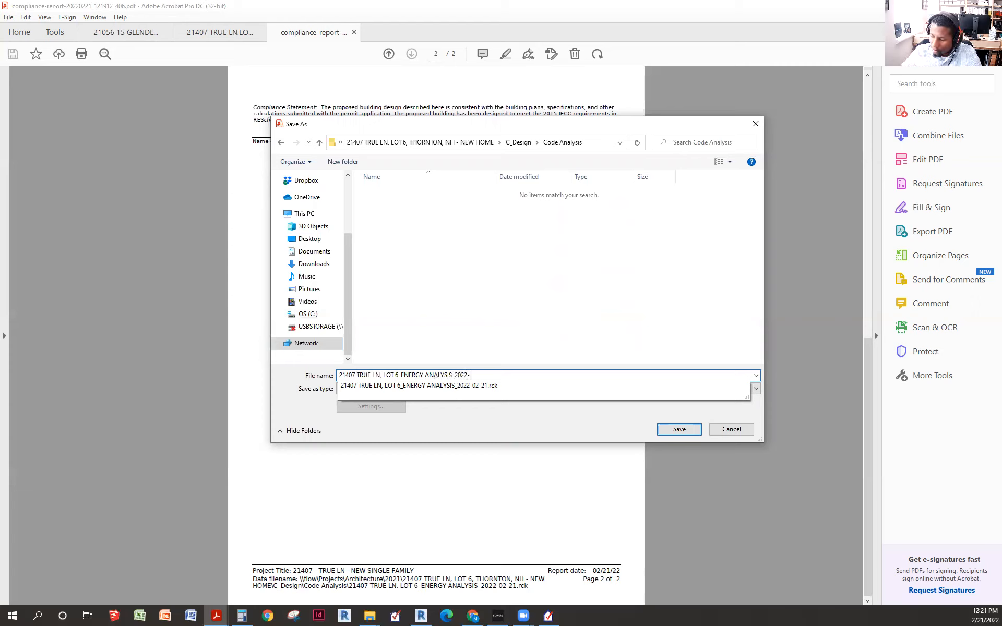
{"action": "type", "text": "02-21"}
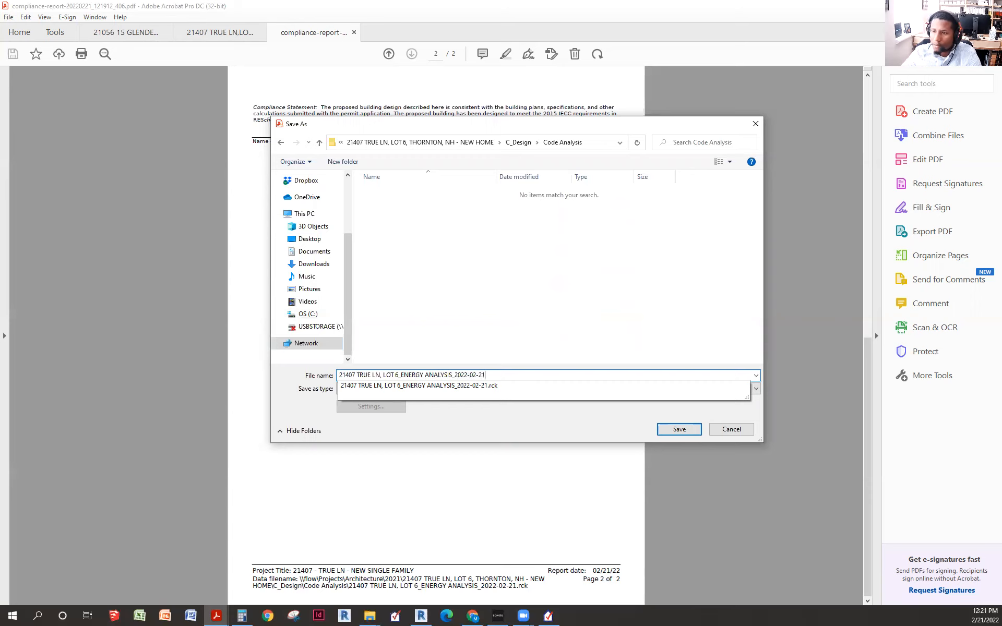
{"action": "left_click", "coordinate": [676, 430]}
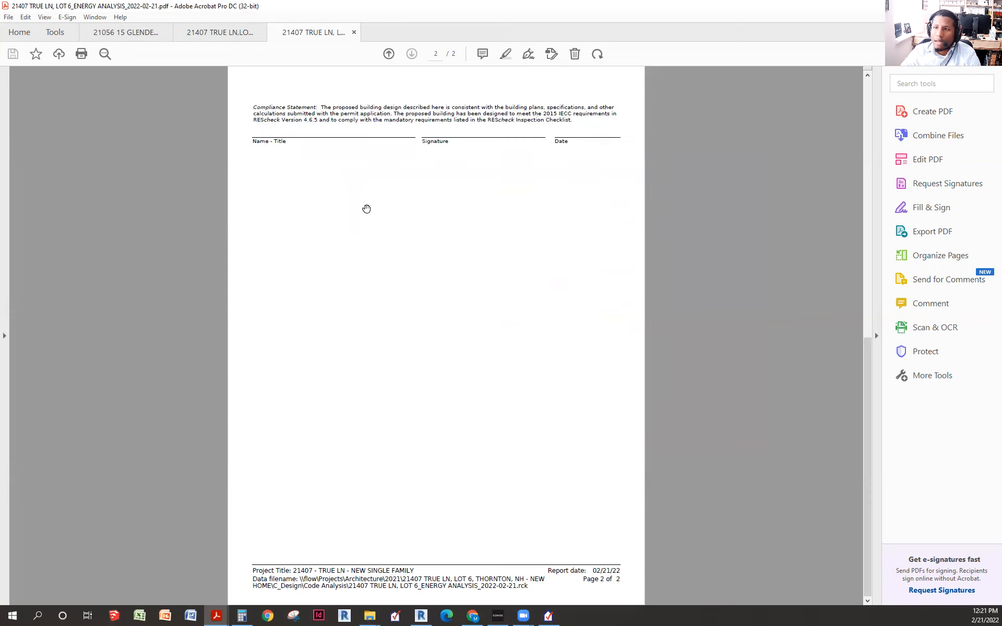
{"action": "scroll", "coordinate": [332, 139], "scroll_direction": "up", "scroll_amount": 2}
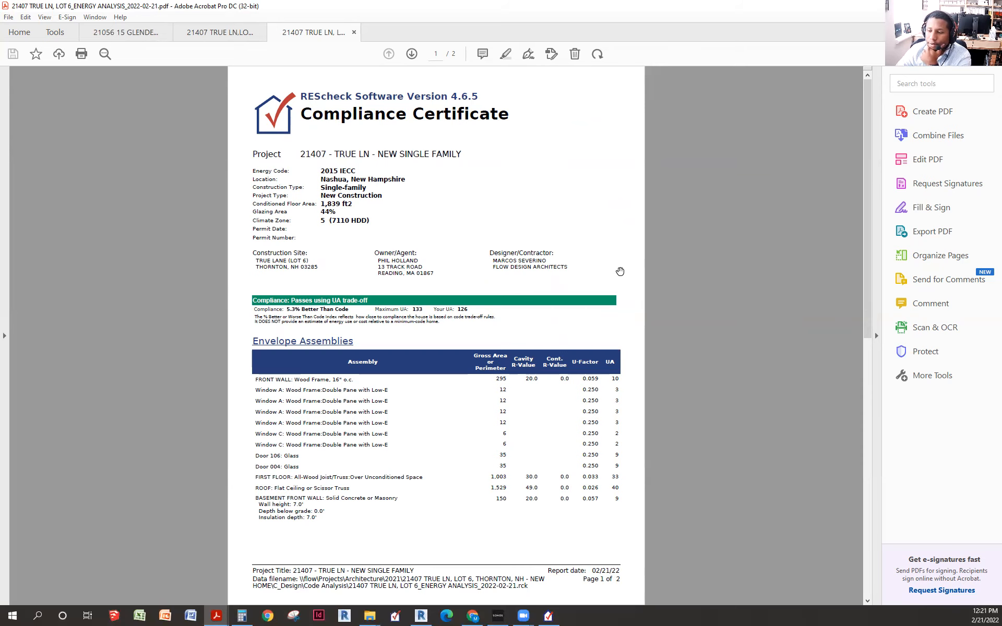
- Scroll between the saved PDF's two pages, ending back on page 1
{"action": "scroll", "coordinate": [579, 326], "scroll_direction": "down", "scroll_amount": 2}
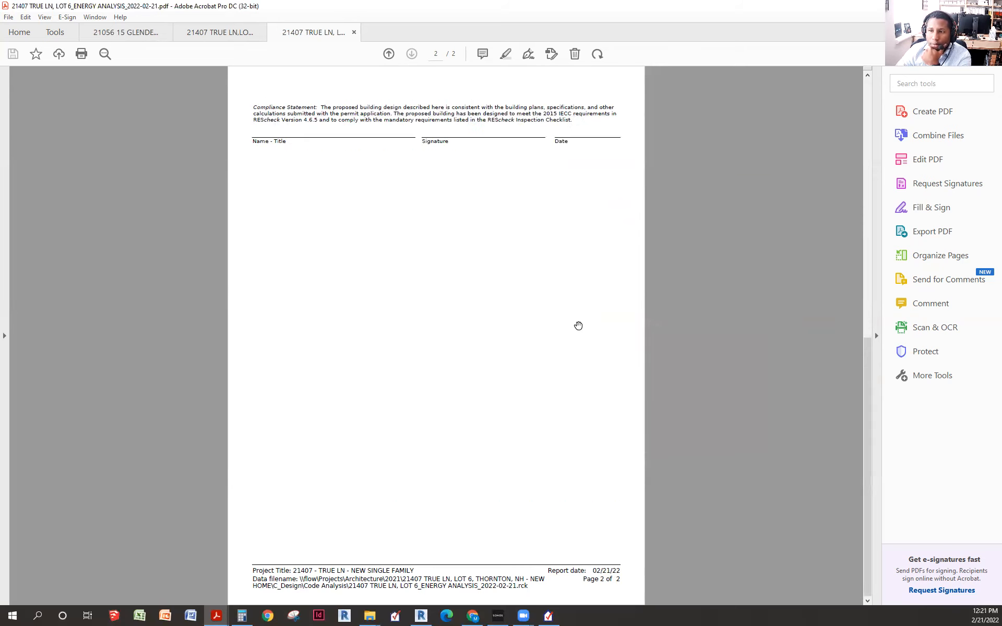
{"action": "scroll", "coordinate": [564, 329], "scroll_direction": "up", "scroll_amount": 2}
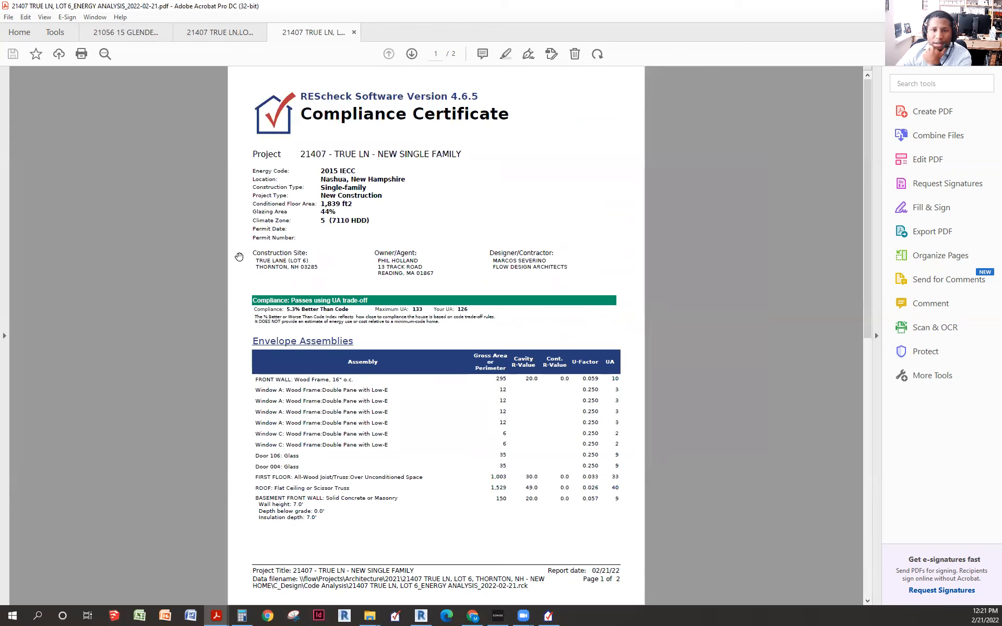